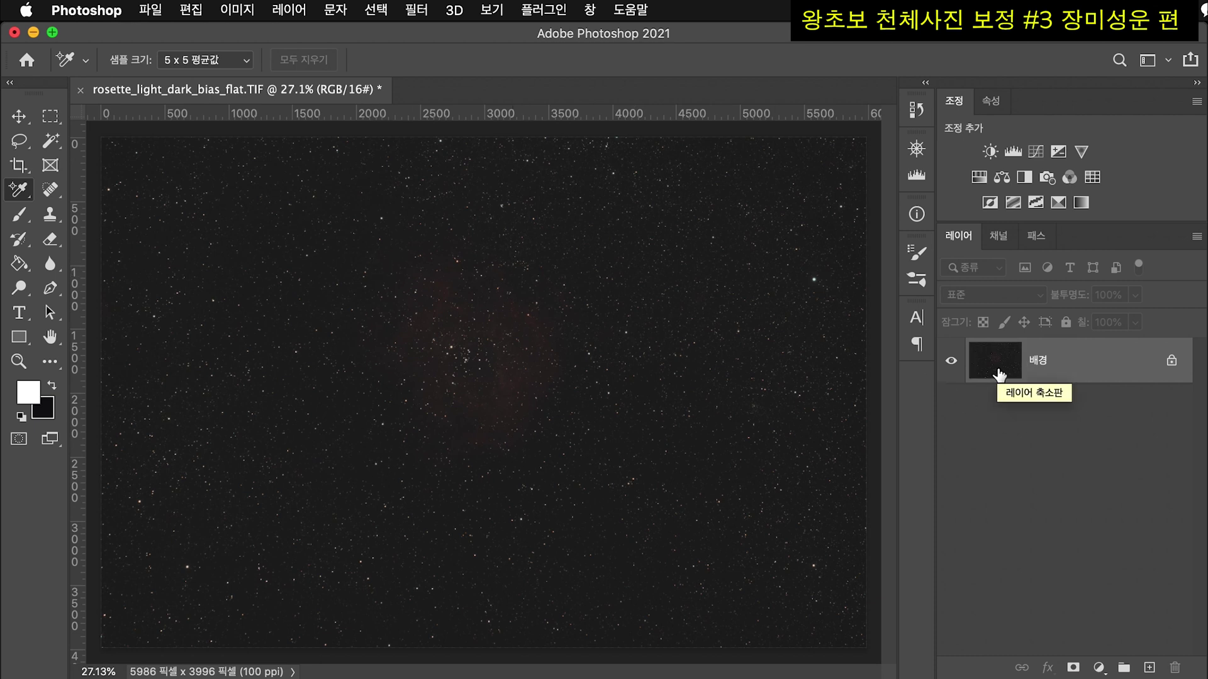
# - Duplicate the 배경 (background) layer
pyautogui.moveTo(999, 375); pyautogui.dragTo(1151, 668)
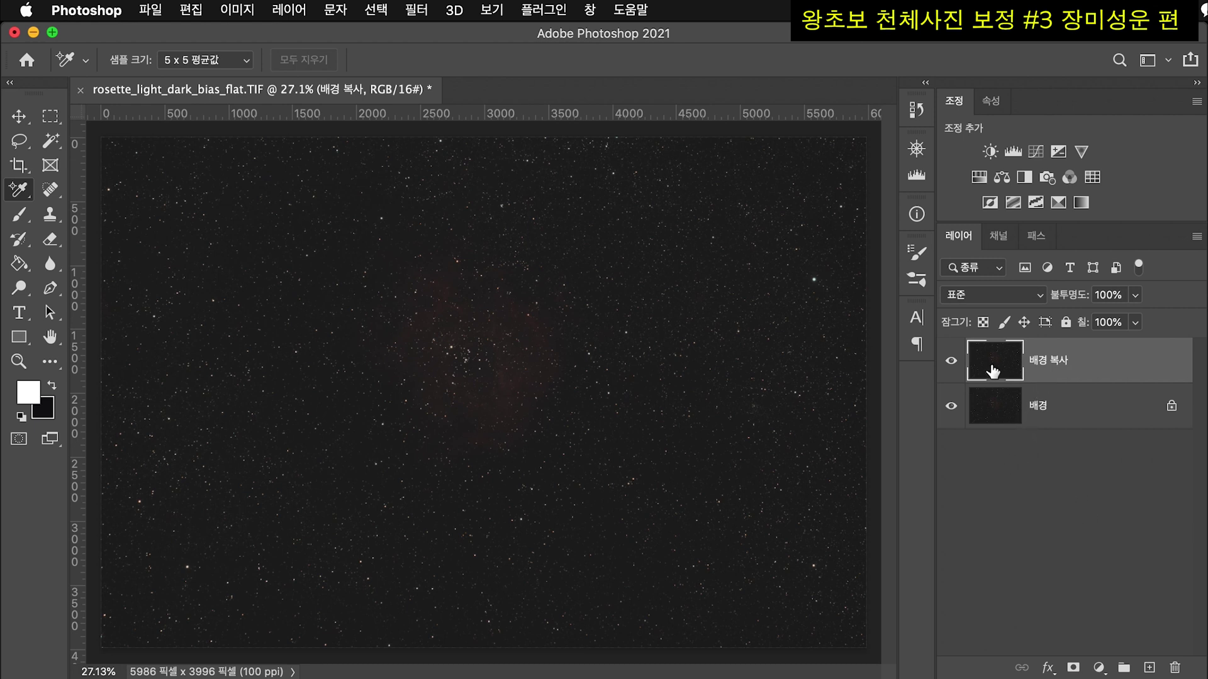
pyautogui.moveTo(1002, 370); pyautogui.dragTo(1002, 369)
pyautogui.click(250, 15)
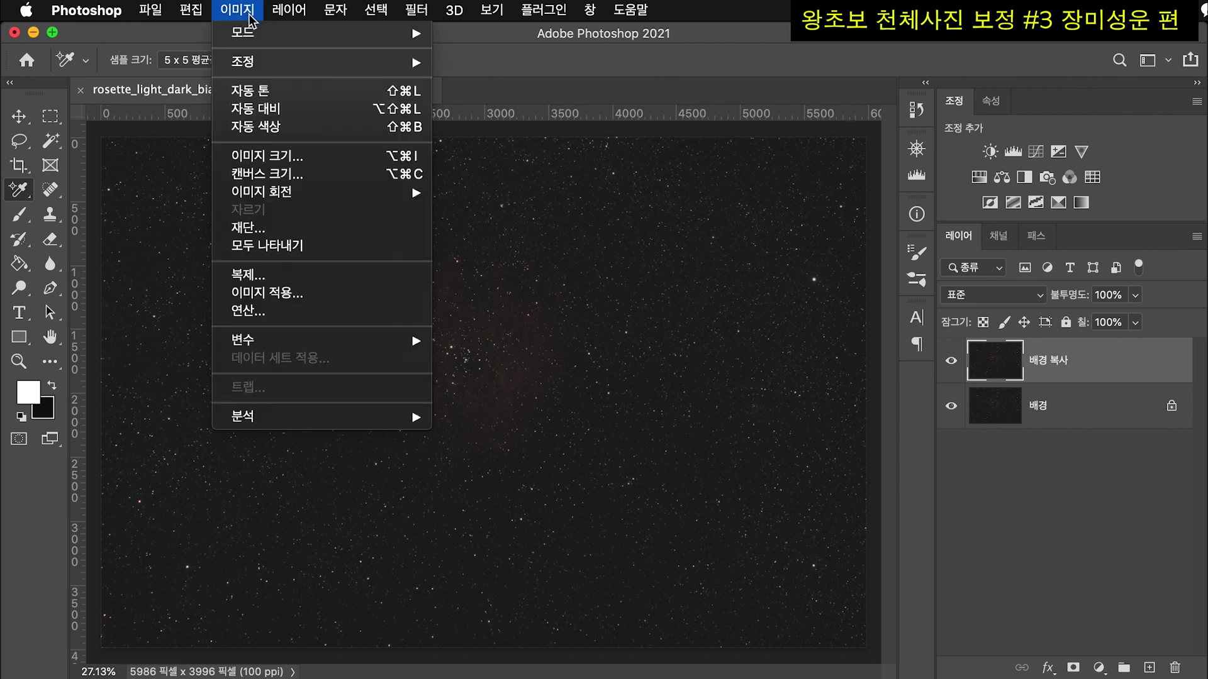
pyautogui.moveTo(251, 65)
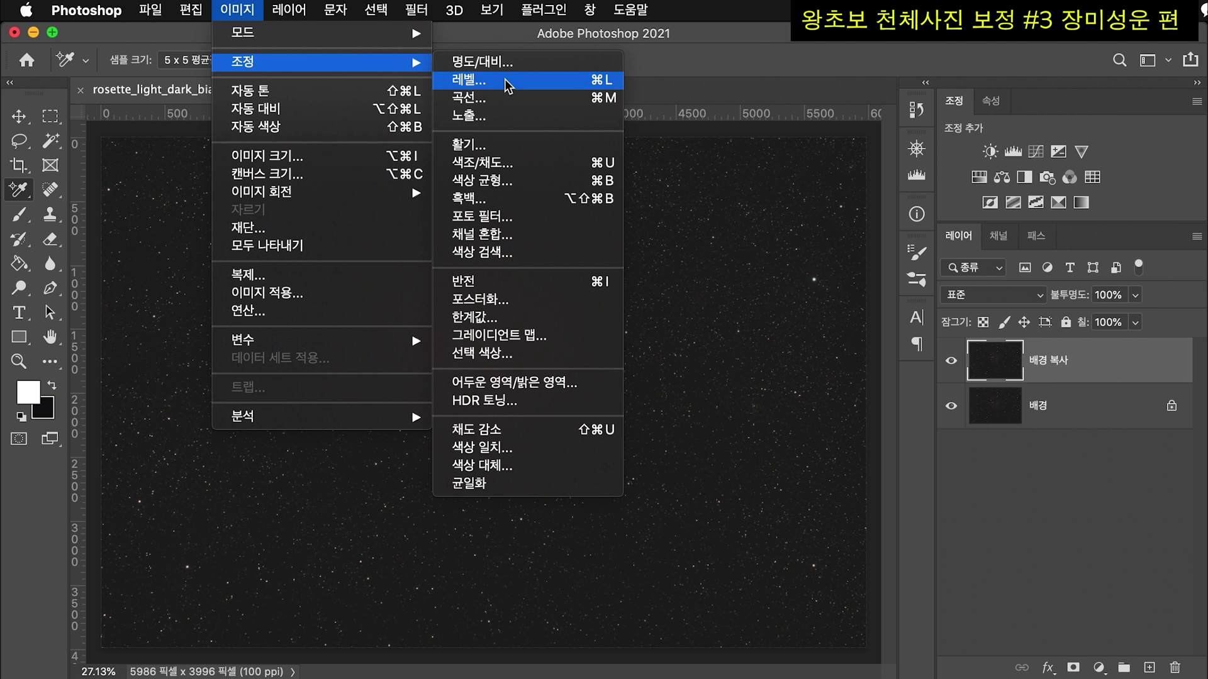
pyautogui.click(1003, 347)
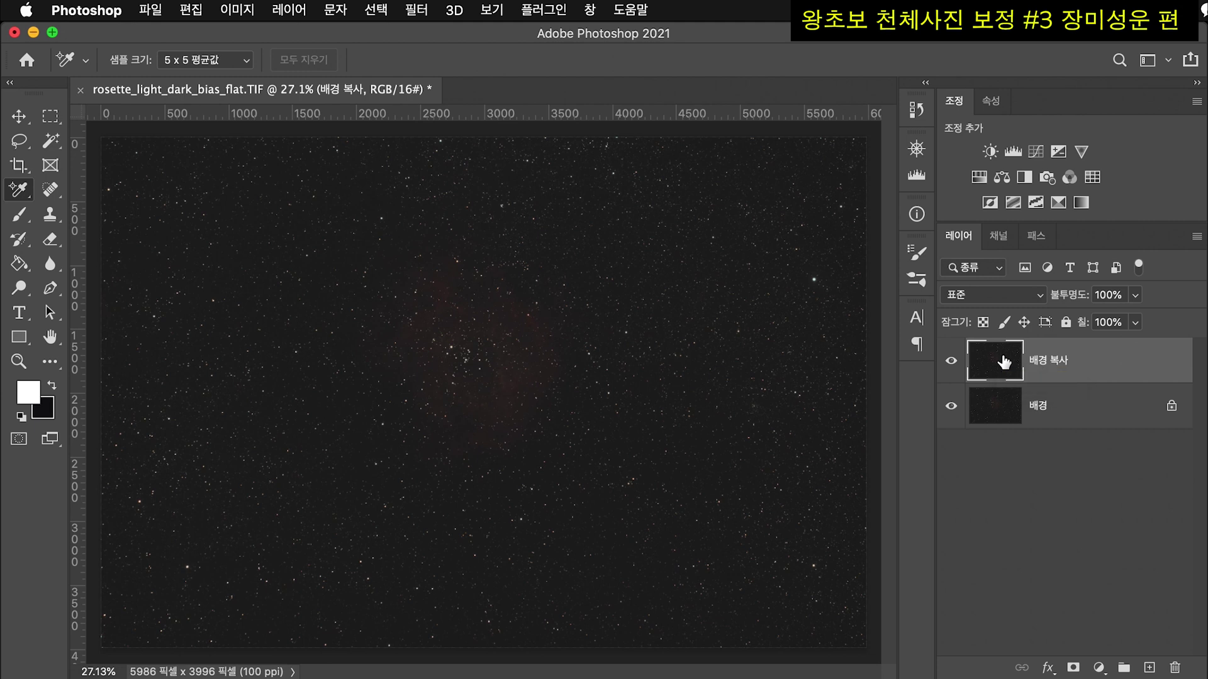
pyautogui.click(917, 110)
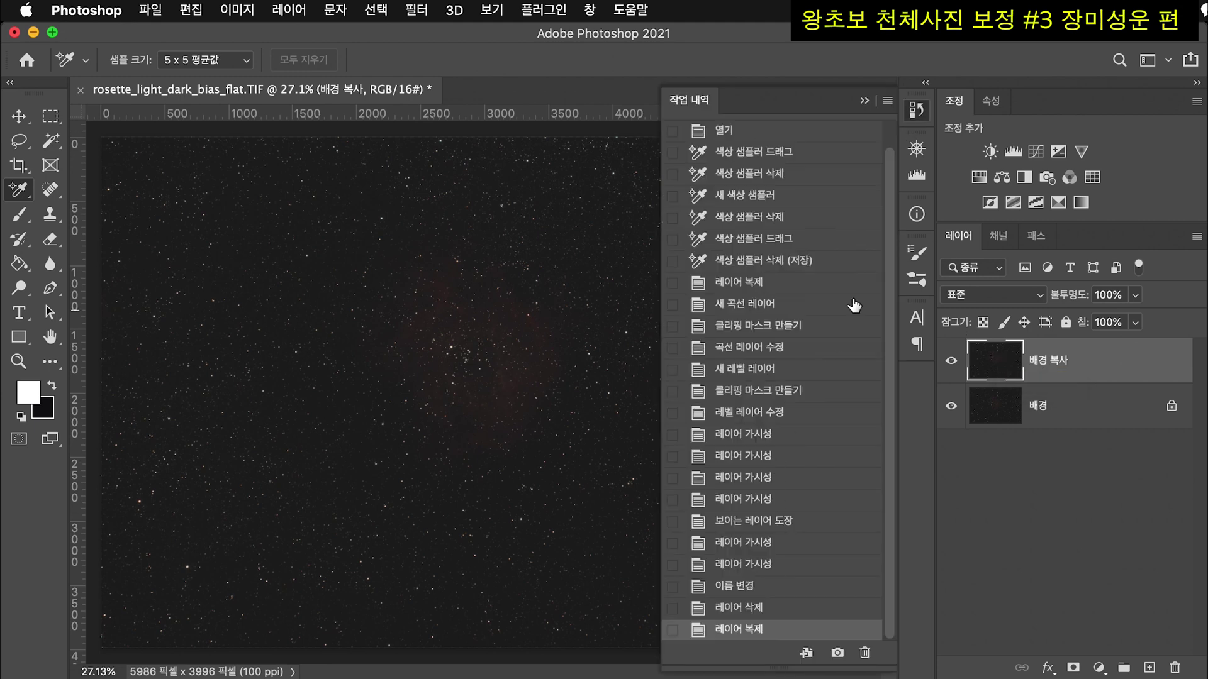
pyautogui.click(915, 112)
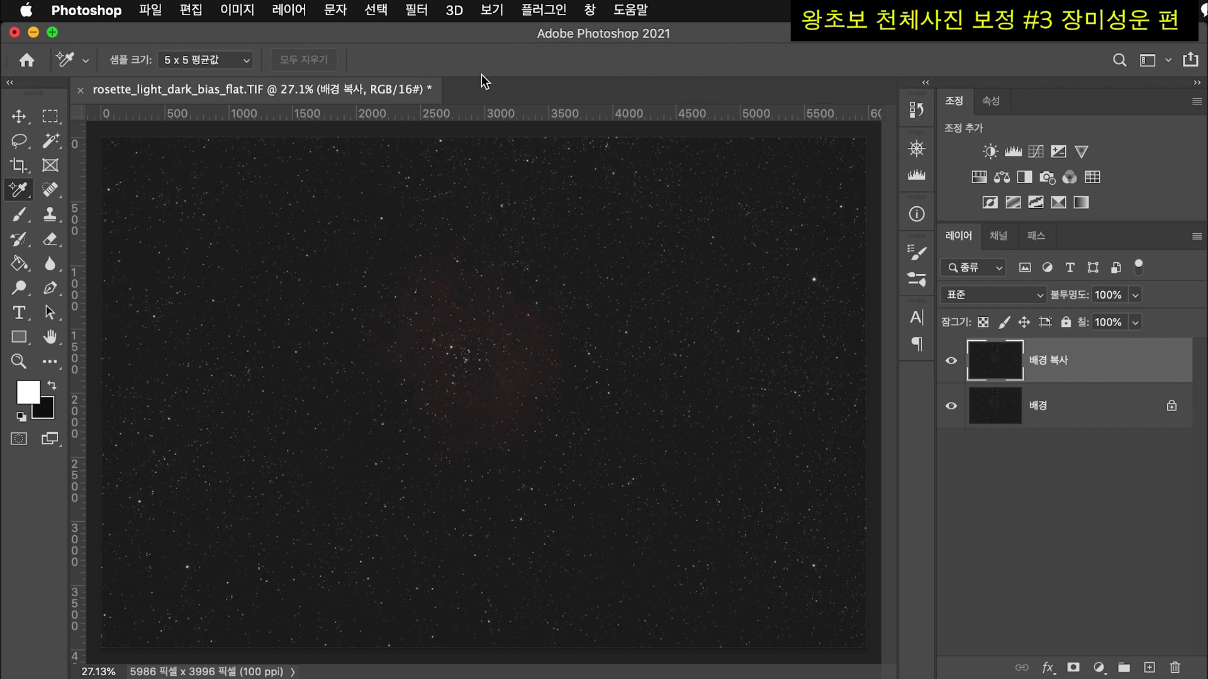
# - Add a Curves adjustment layer named 곡선 1 above the 배경 복사 layer
pyautogui.click(289, 10)
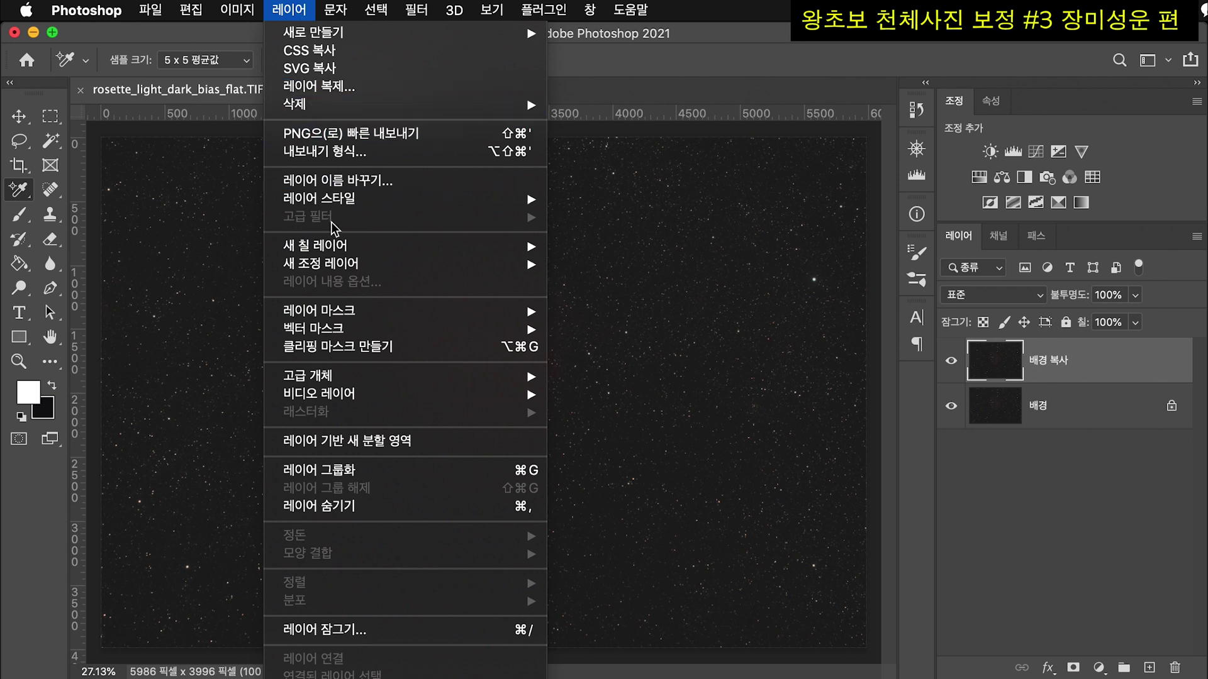
pyautogui.moveTo(337, 263)
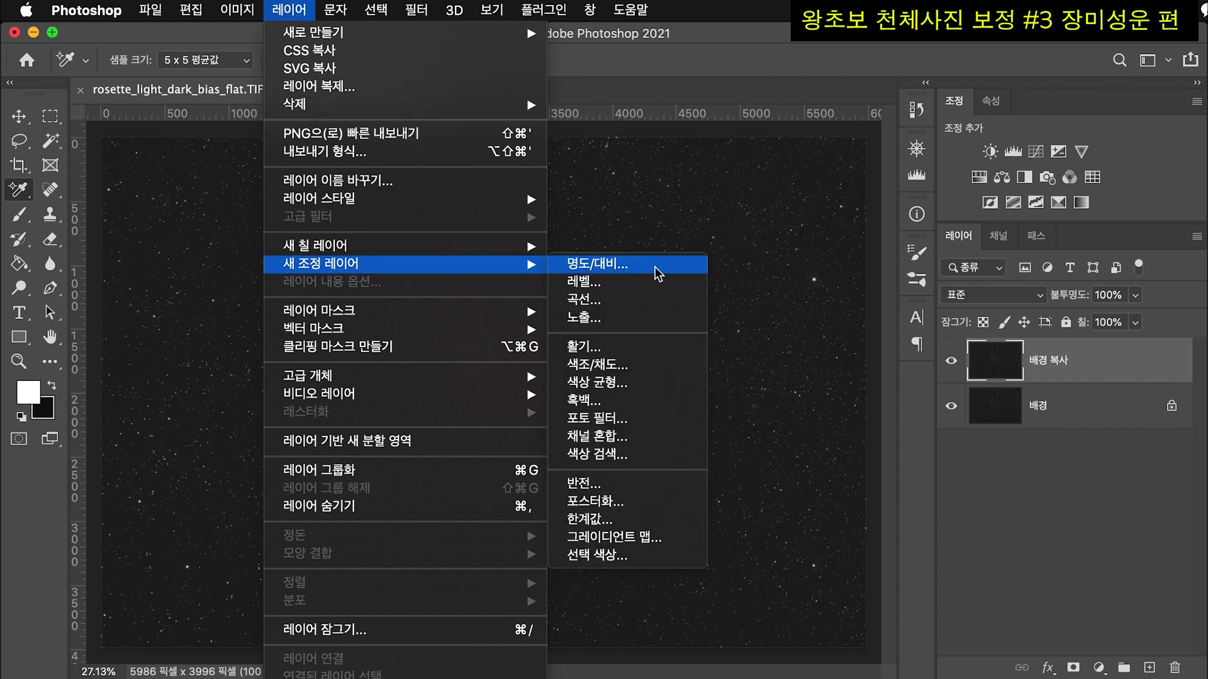
pyautogui.click(650, 300)
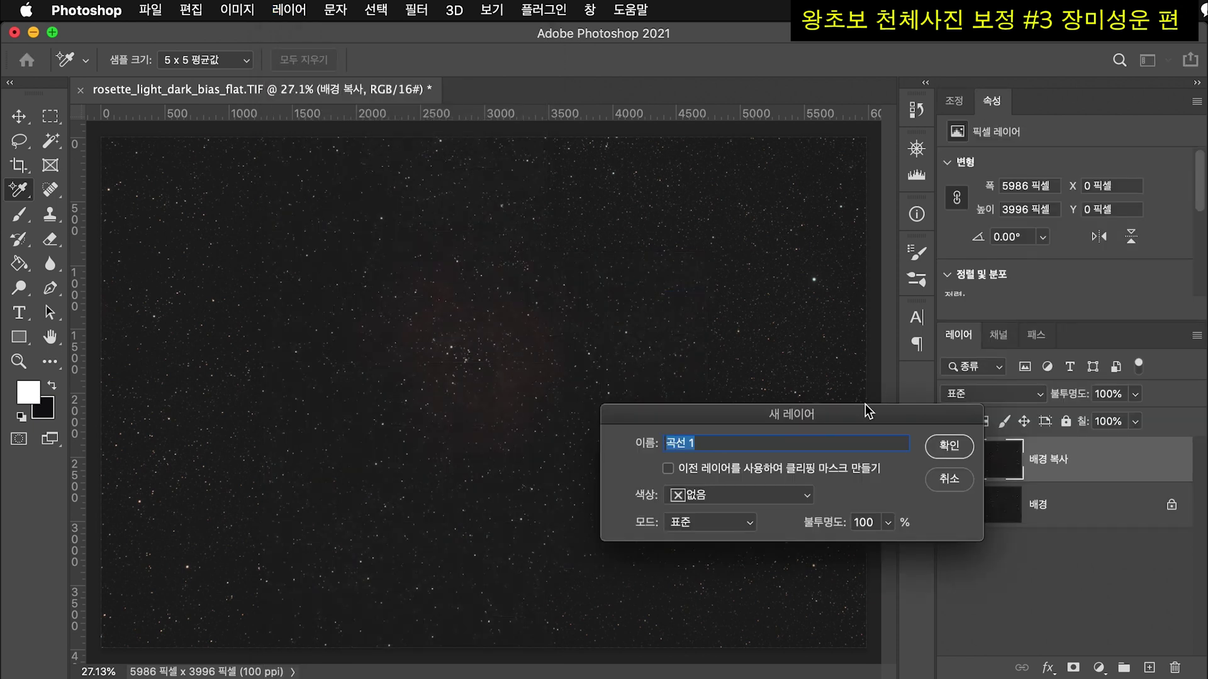
pyautogui.click(950, 446)
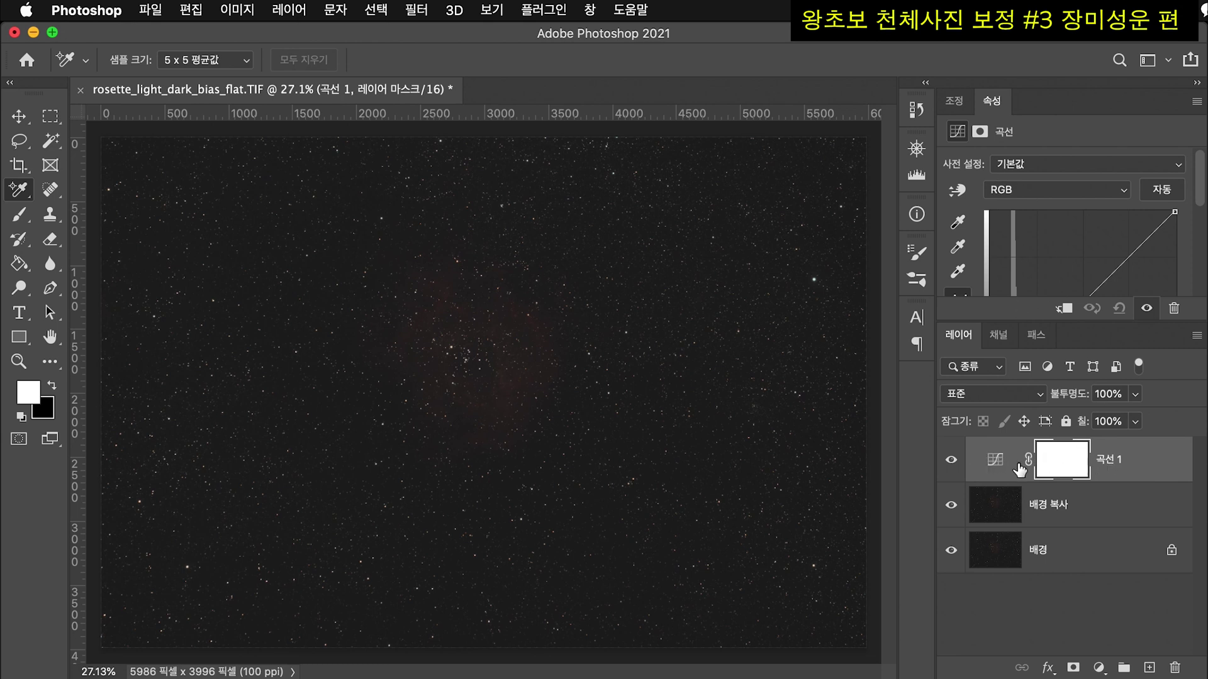
pyautogui.click(989, 498)
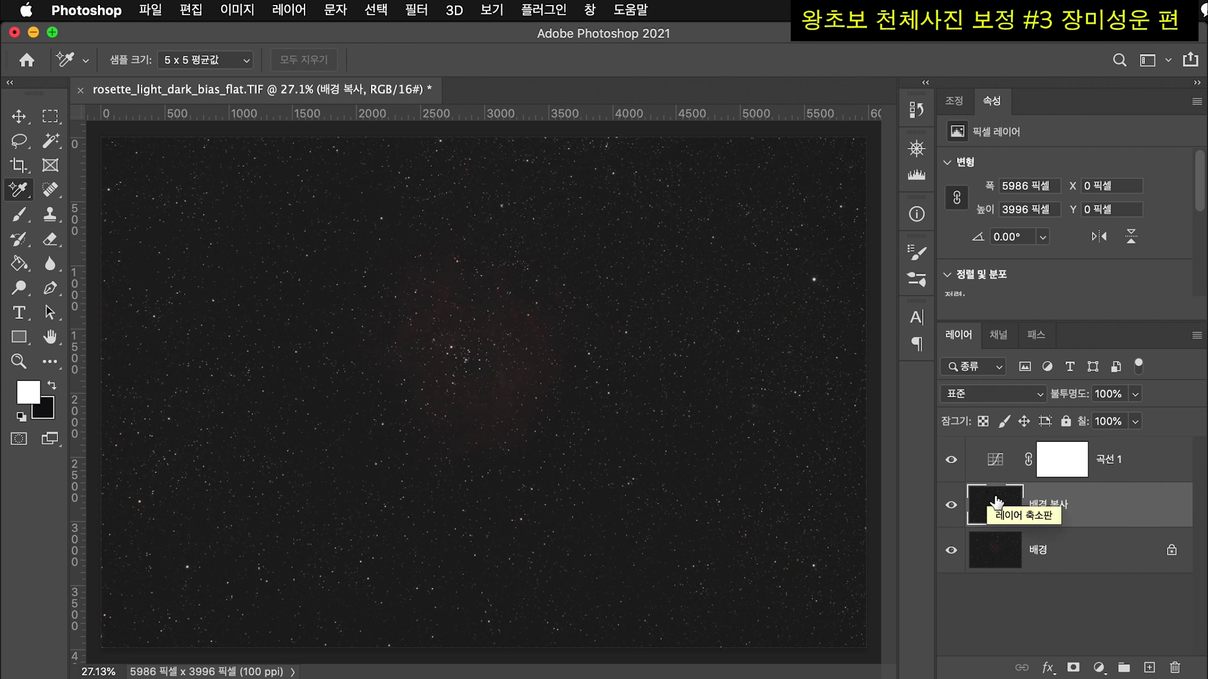
# - Move the Properties panel of the 곡선 1 layer into the collapsed icon dock and expand it there
pyautogui.click(1002, 461)
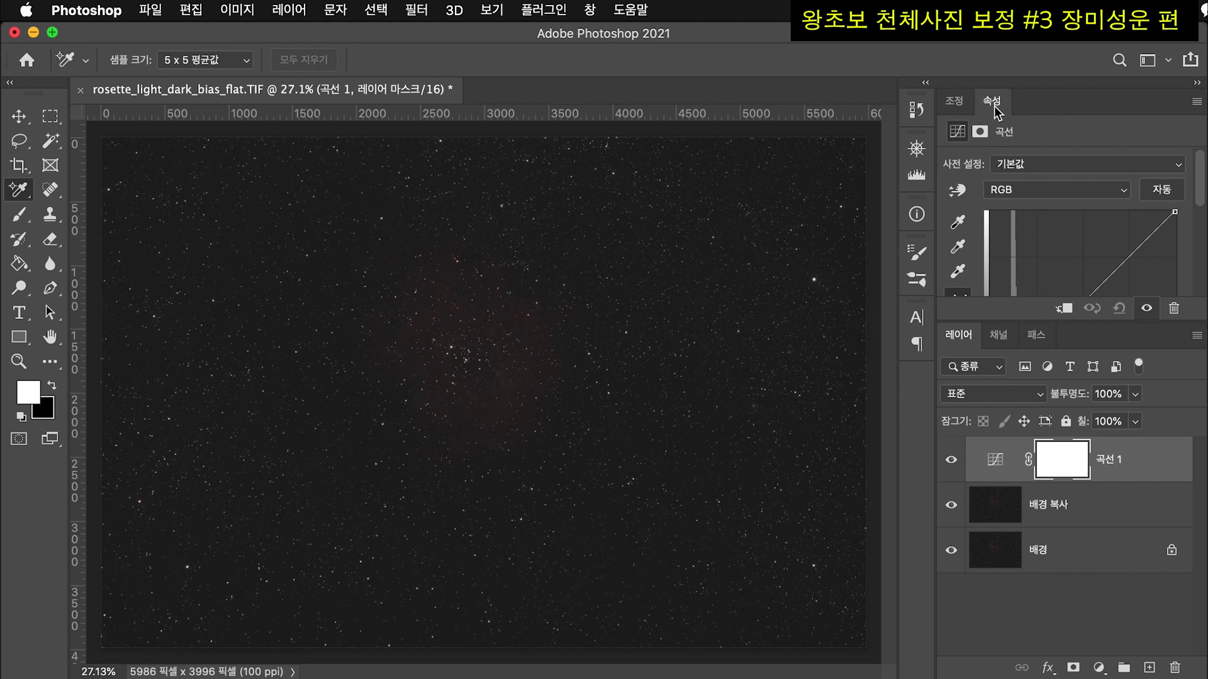
pyautogui.moveTo(994, 105); pyautogui.dragTo(922, 226)
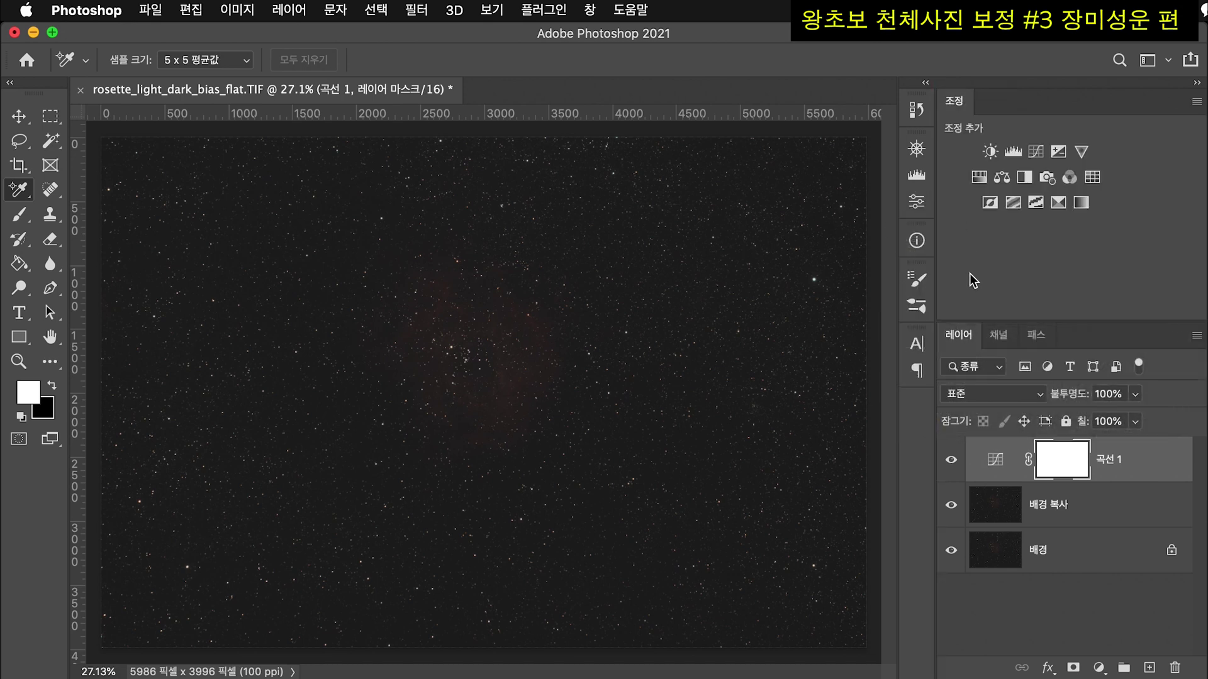
pyautogui.click(920, 206)
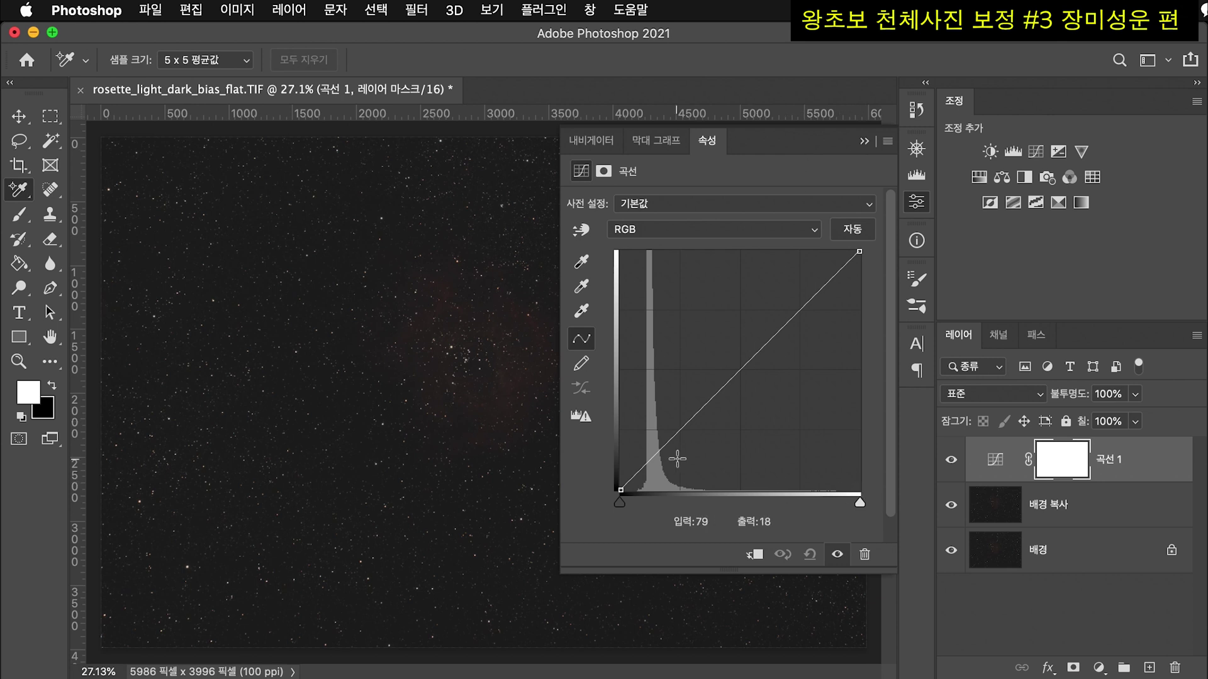
# - Shape the RGB curve with points at input 38, output 85 and input 126, output 176, and lower the white endpoint's output to 207
pyautogui.click(993, 469)
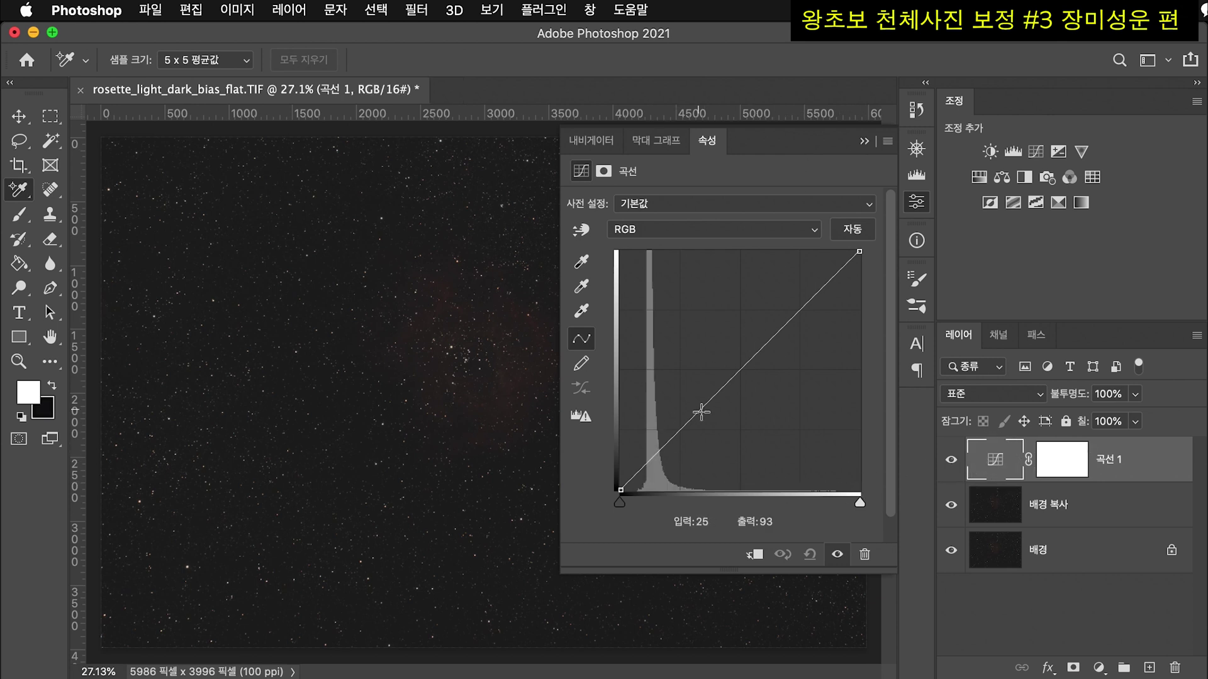
pyautogui.click(672, 433)
pyautogui.moveTo(672, 433); pyautogui.dragTo(655, 404)
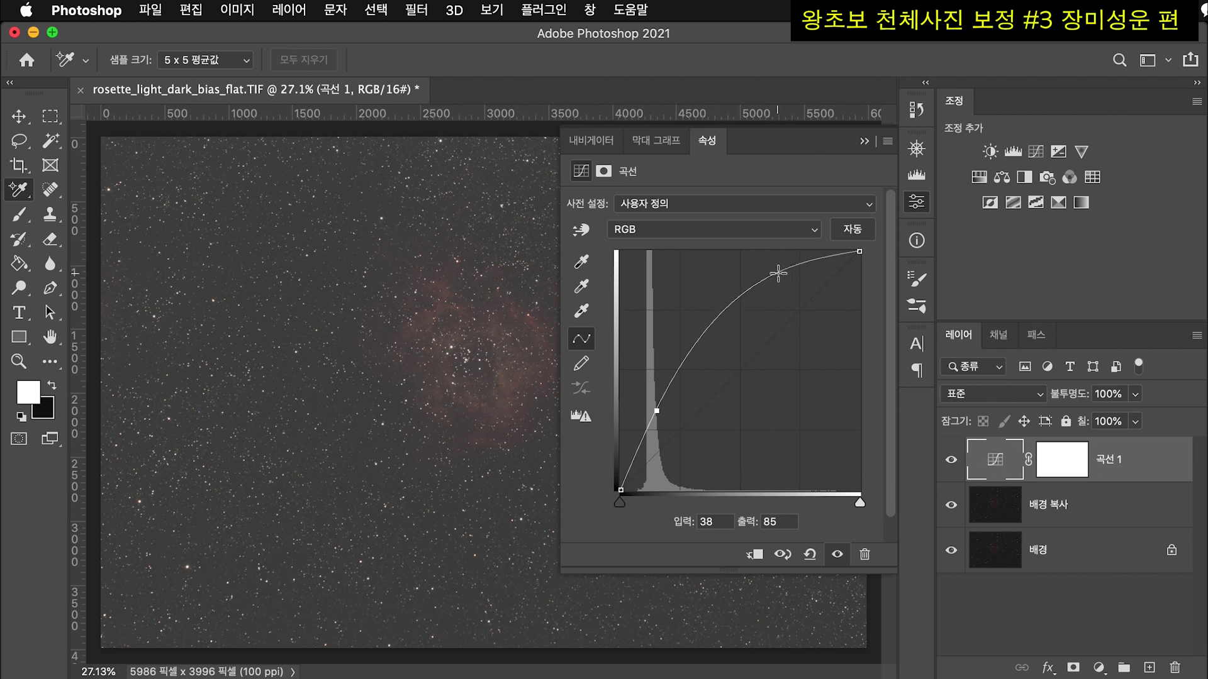
pyautogui.click(737, 306)
pyautogui.moveTo(859, 251); pyautogui.dragTo(864, 301)
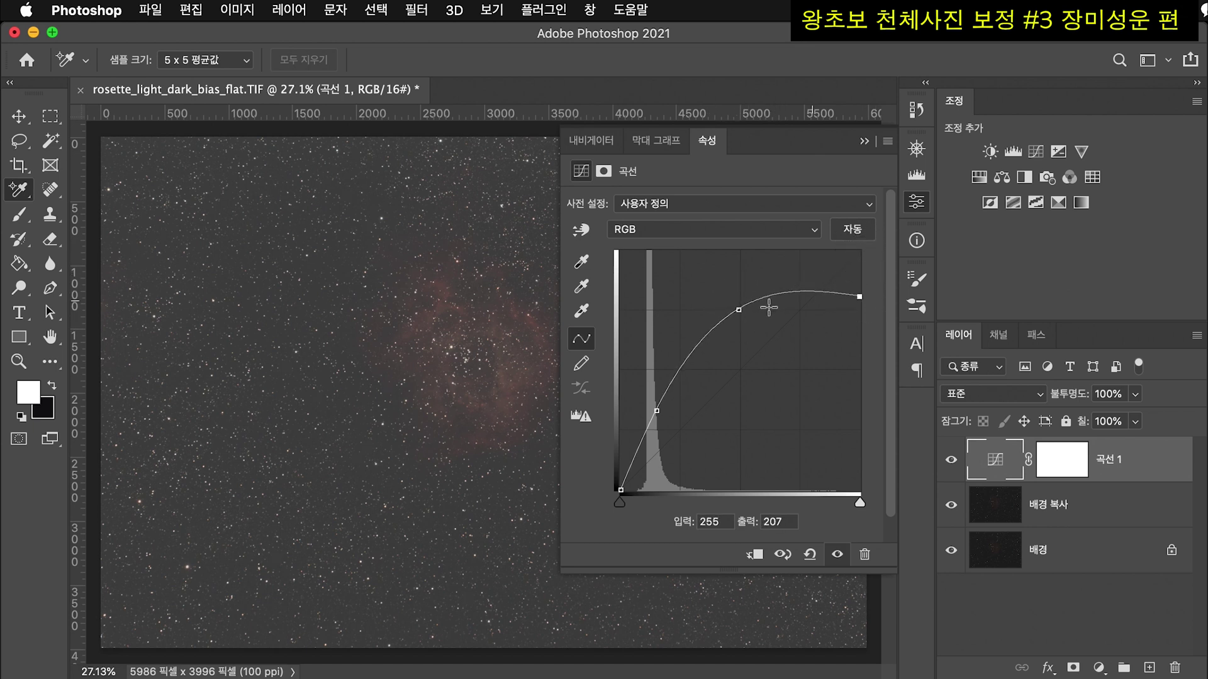
pyautogui.click(738, 310)
pyautogui.moveTo(739, 311); pyautogui.dragTo(738, 325)
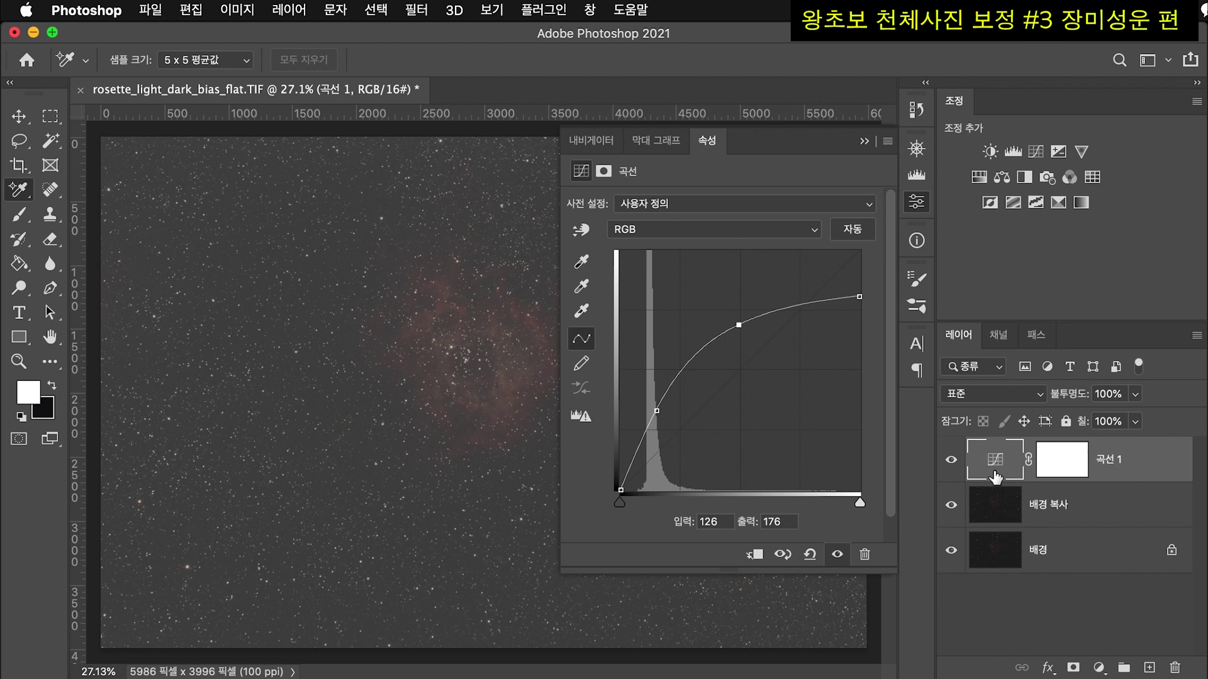
# - Clip the 곡선 1 curves adjustment to the 배경 복사 layer below it
pyautogui.click(994, 505)
pyautogui.click(996, 473)
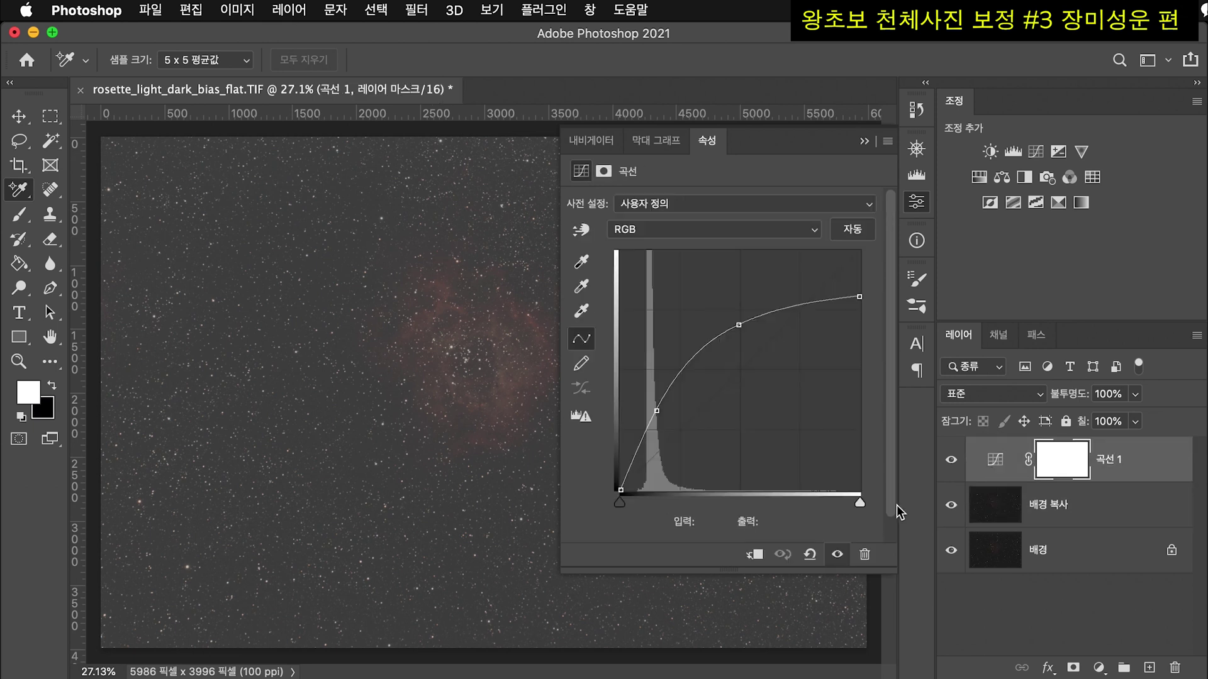
pyautogui.click(757, 555)
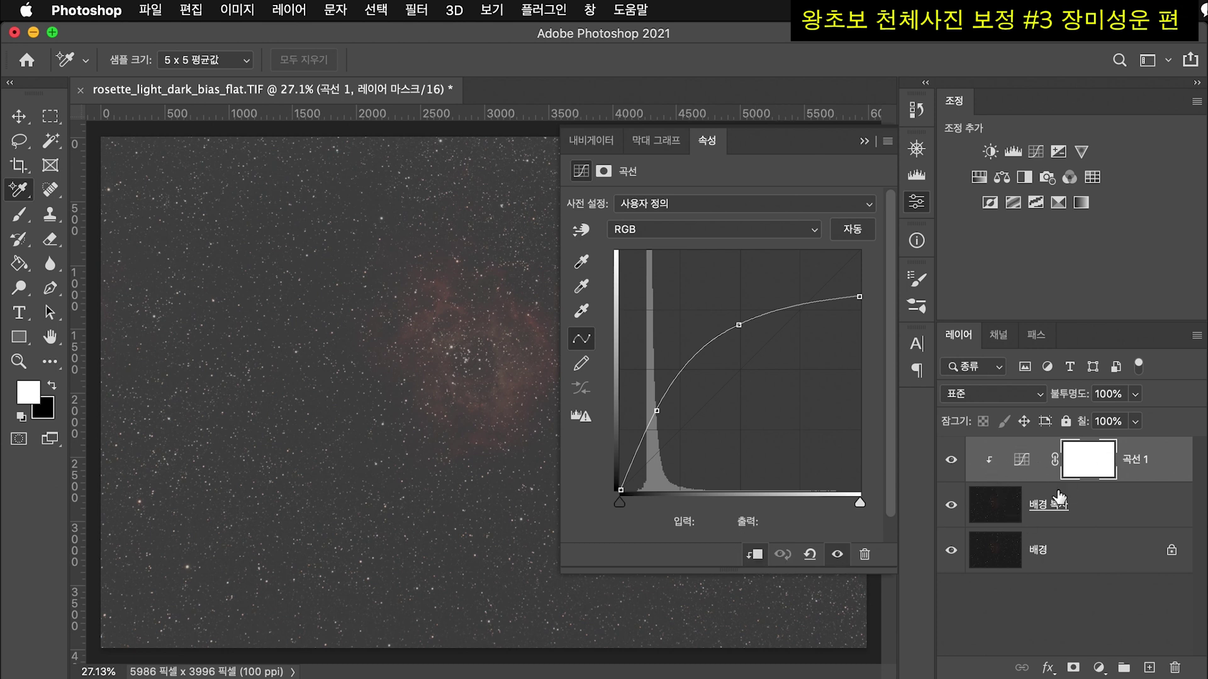
pyautogui.click(994, 509)
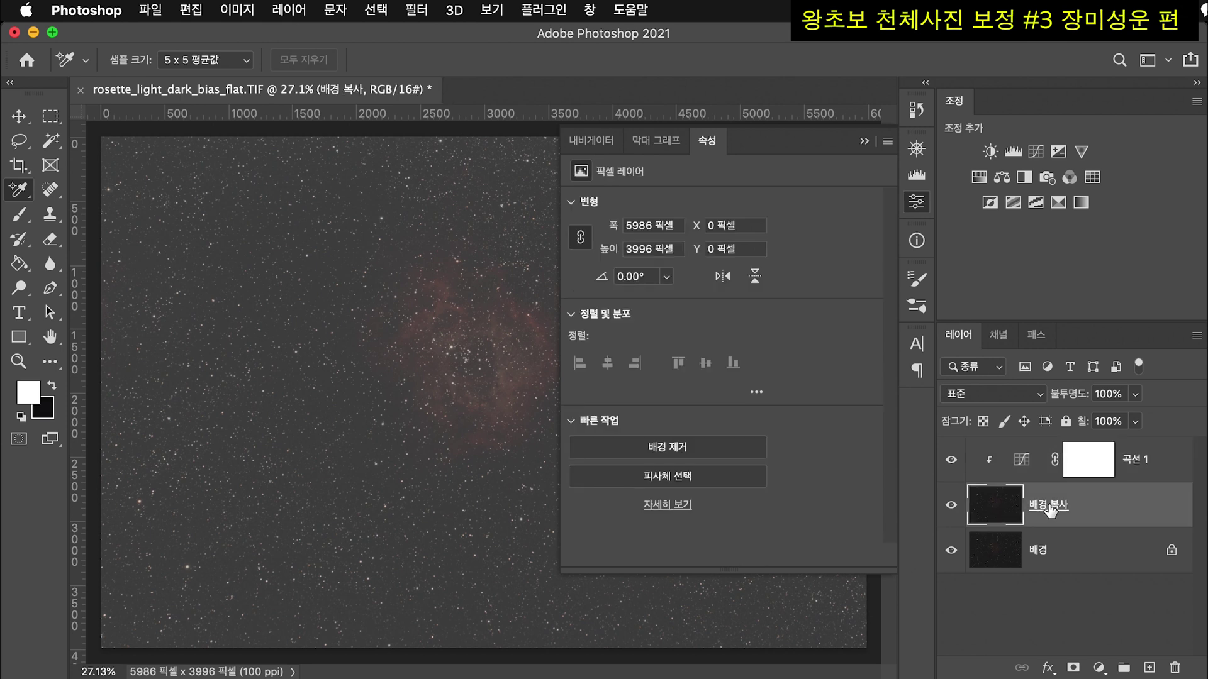
pyautogui.click(999, 473)
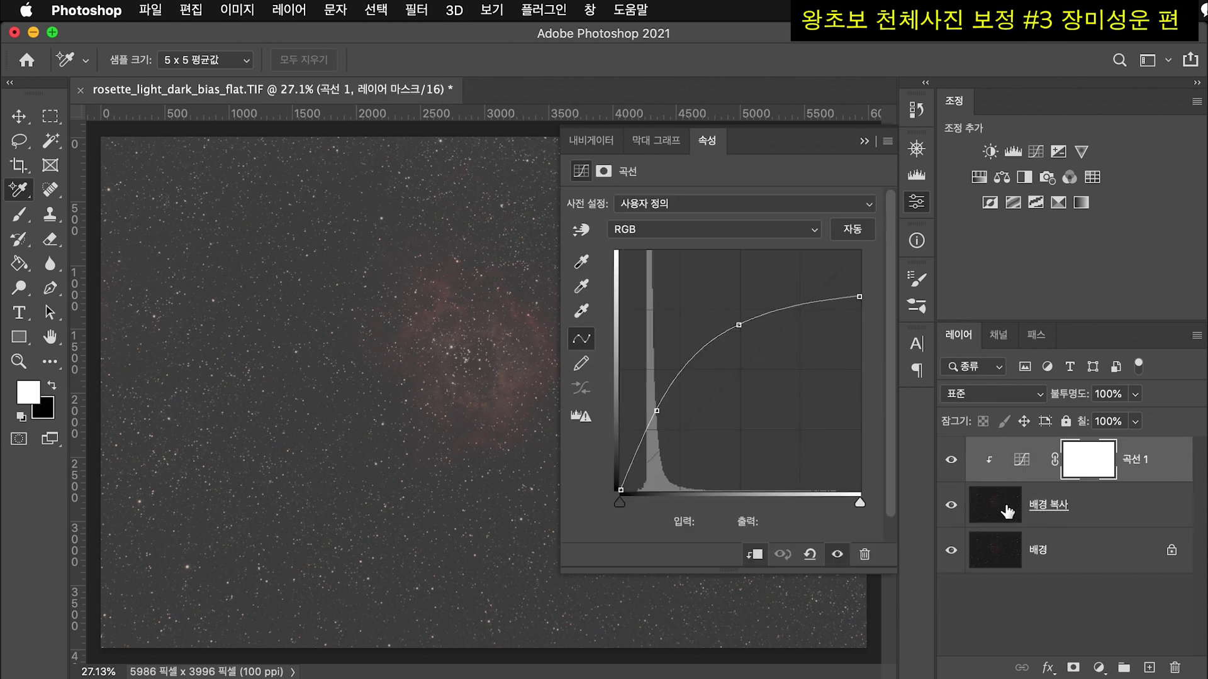
pyautogui.click(1007, 500)
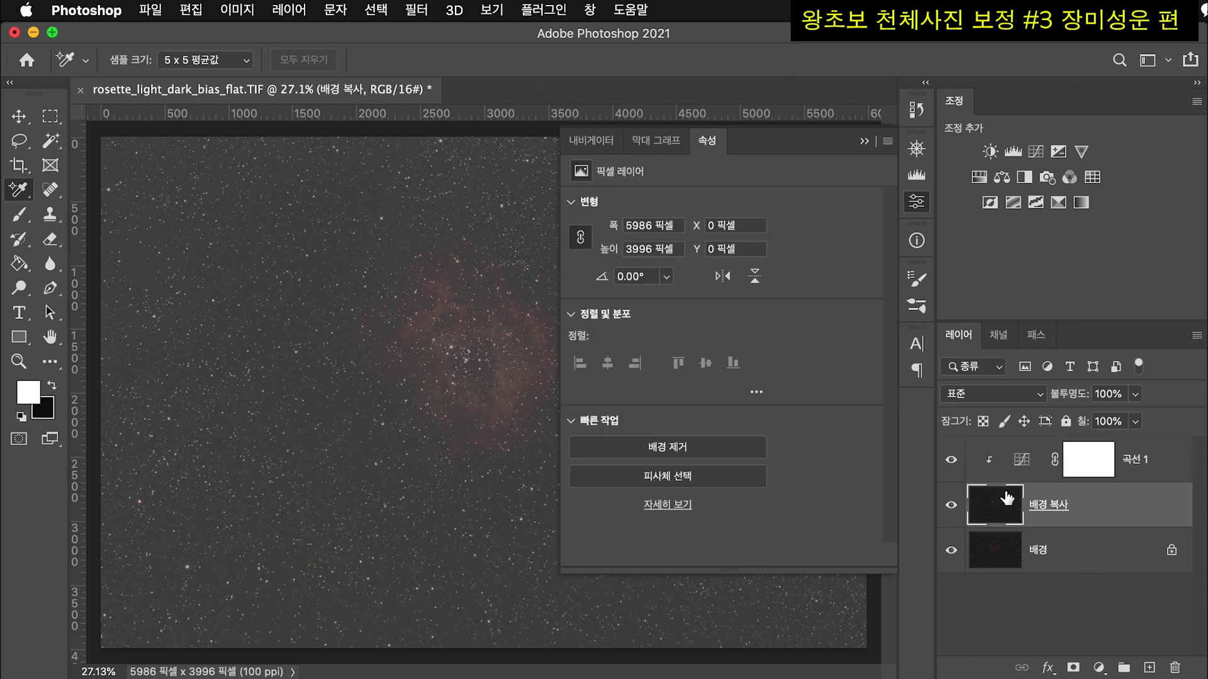
pyautogui.click(1097, 466)
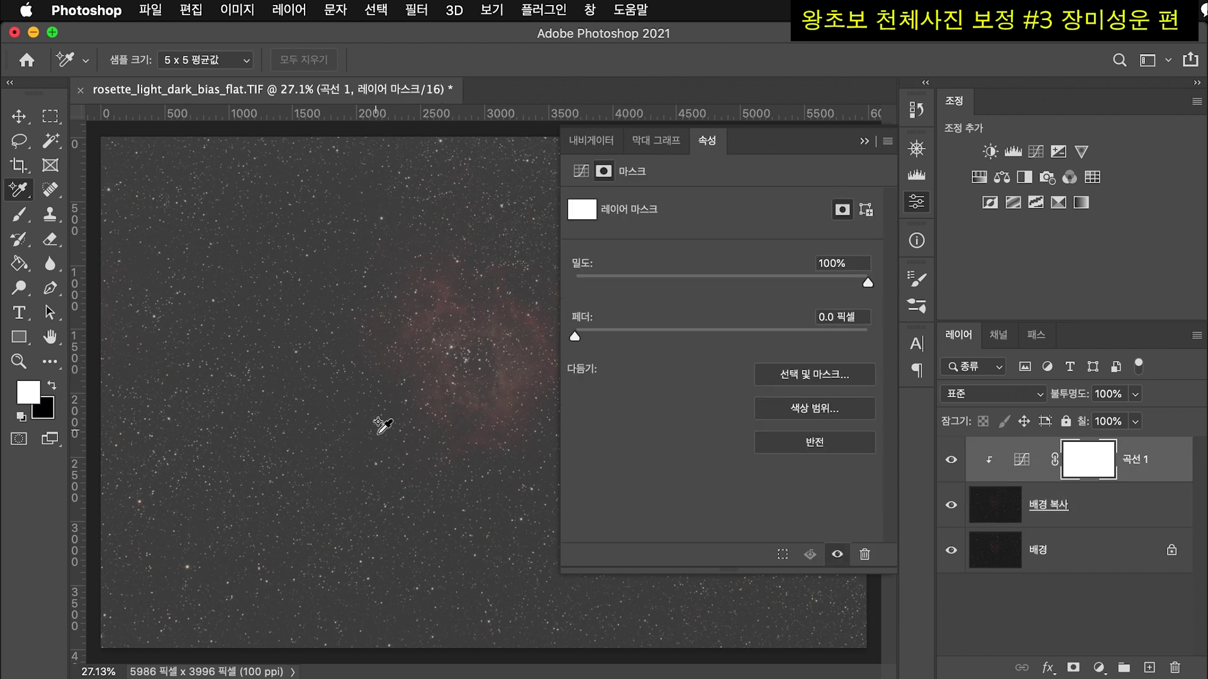
pyautogui.click(864, 142)
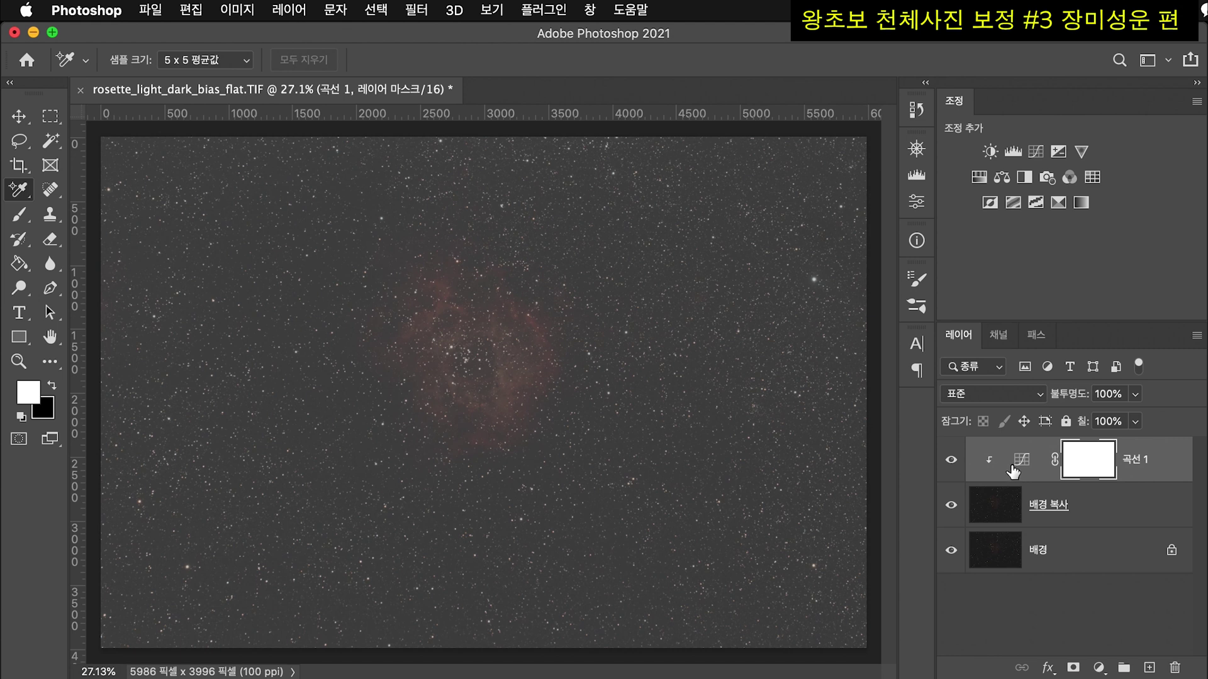
# - Add a Levels adjustment layer named 레벨 1 above the 곡선 1 layer
pyautogui.click(296, 14)
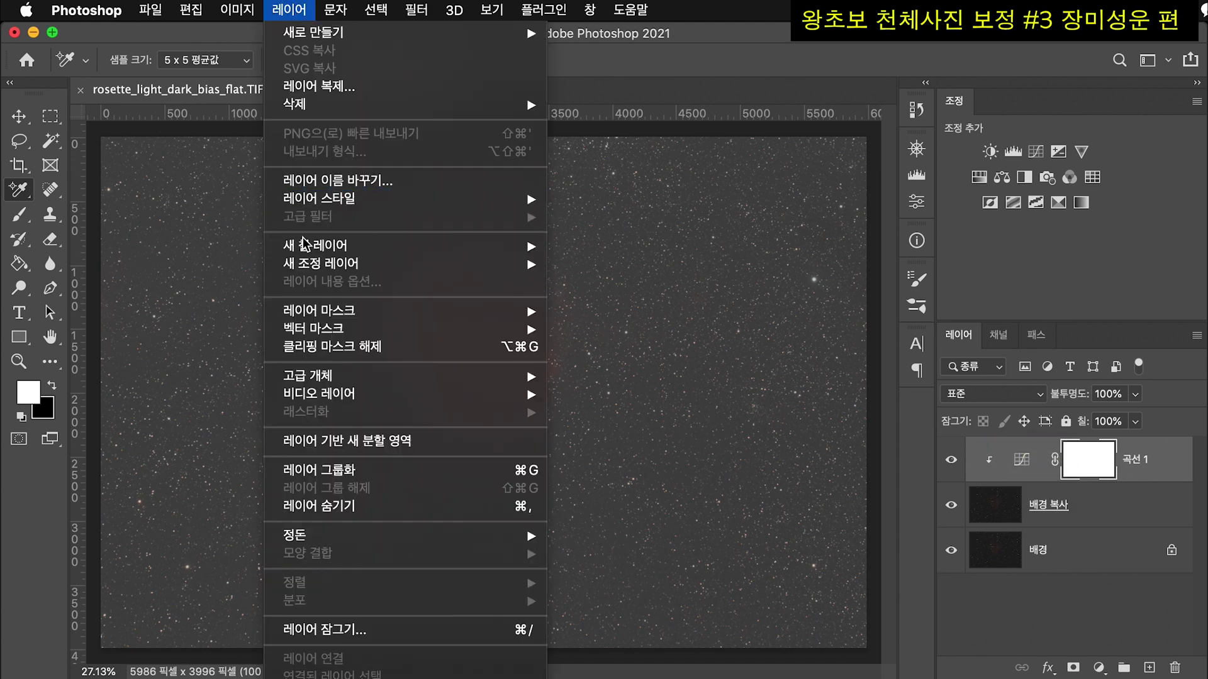
pyautogui.moveTo(315, 264)
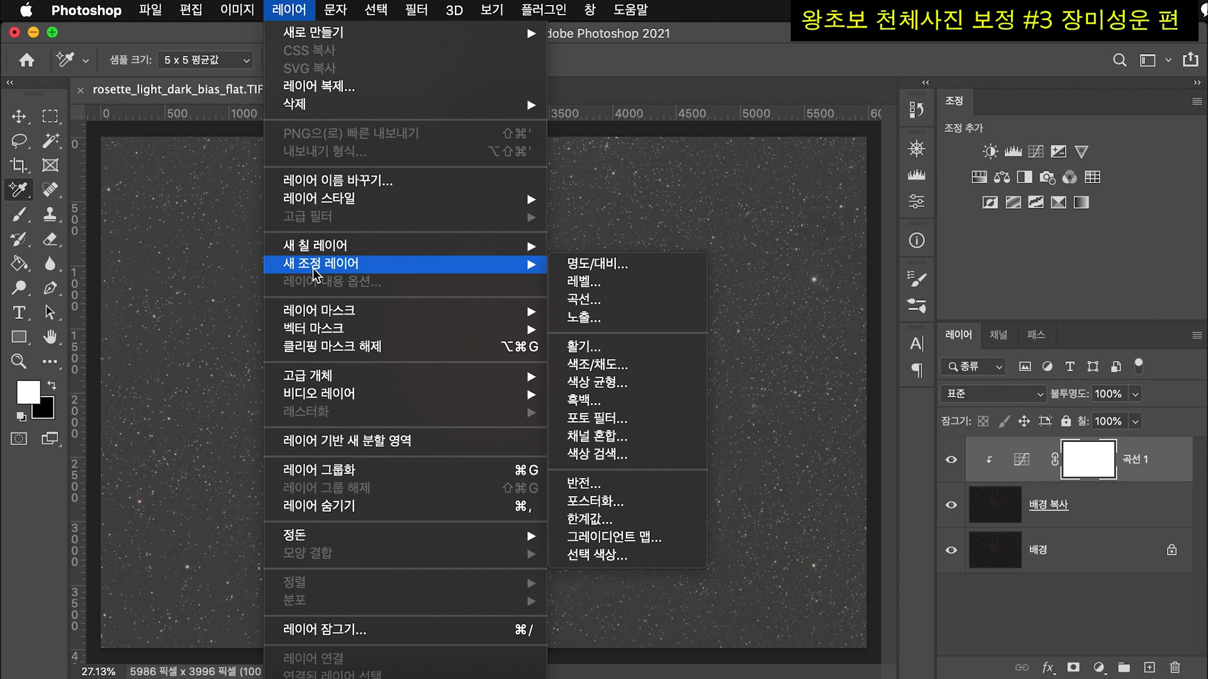
pyautogui.click(571, 283)
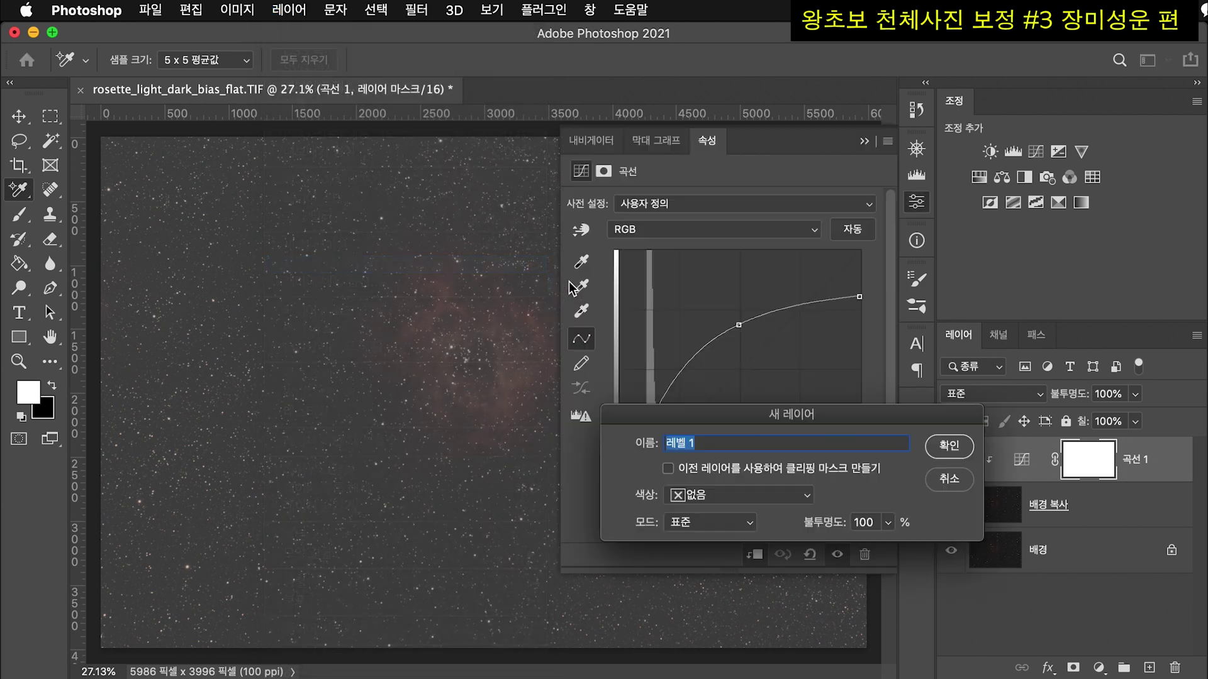
pyautogui.click(941, 450)
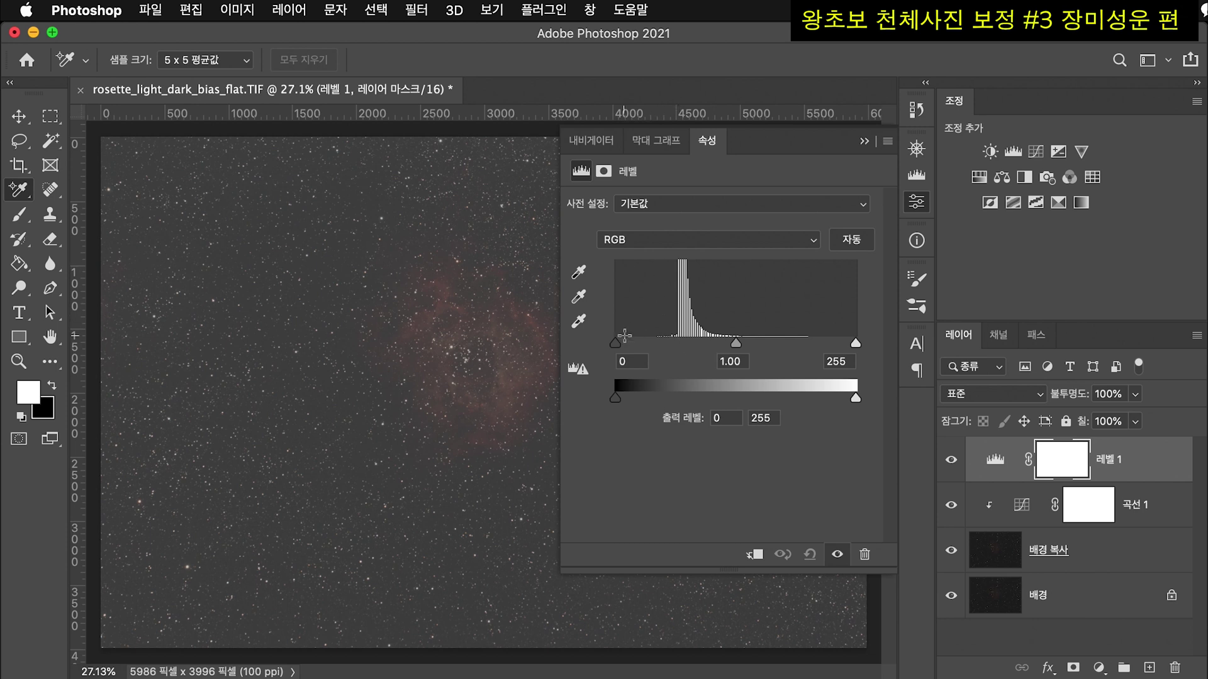
# - Set the RGB input levels of 레벨 1 to a black point of 42 and a white point of 206
pyautogui.moveTo(617, 343); pyautogui.dragTo(651, 343)
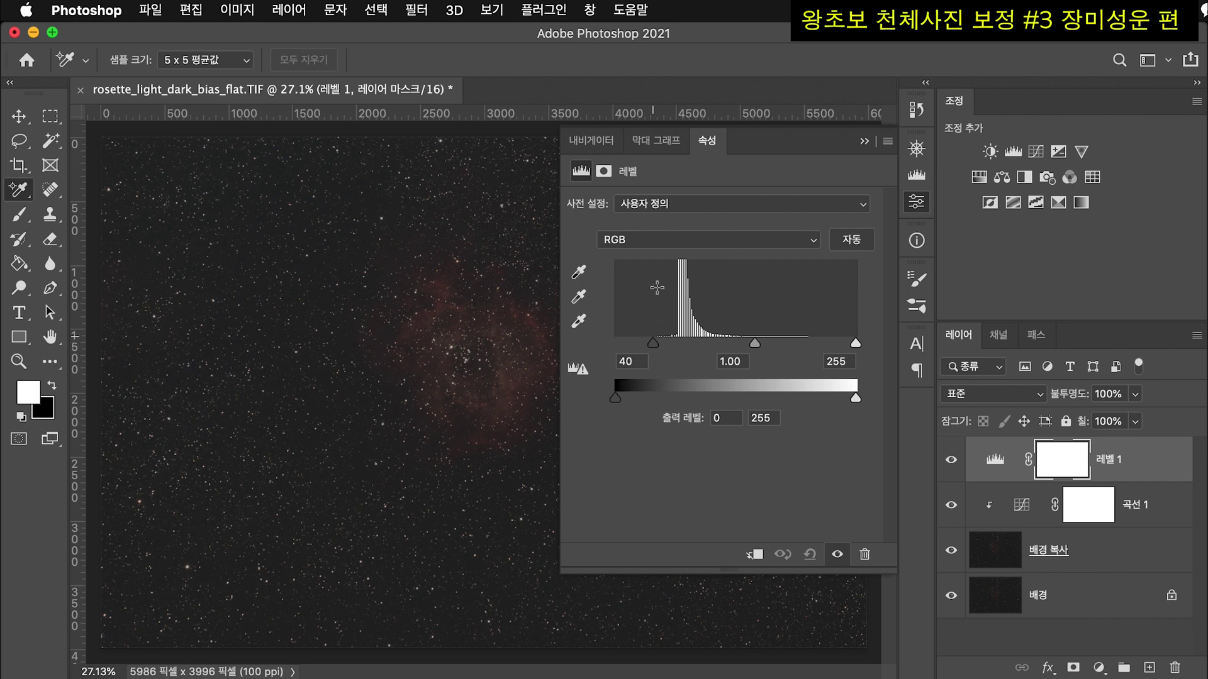
pyautogui.click(656, 341)
pyautogui.moveTo(854, 344); pyautogui.dragTo(810, 346)
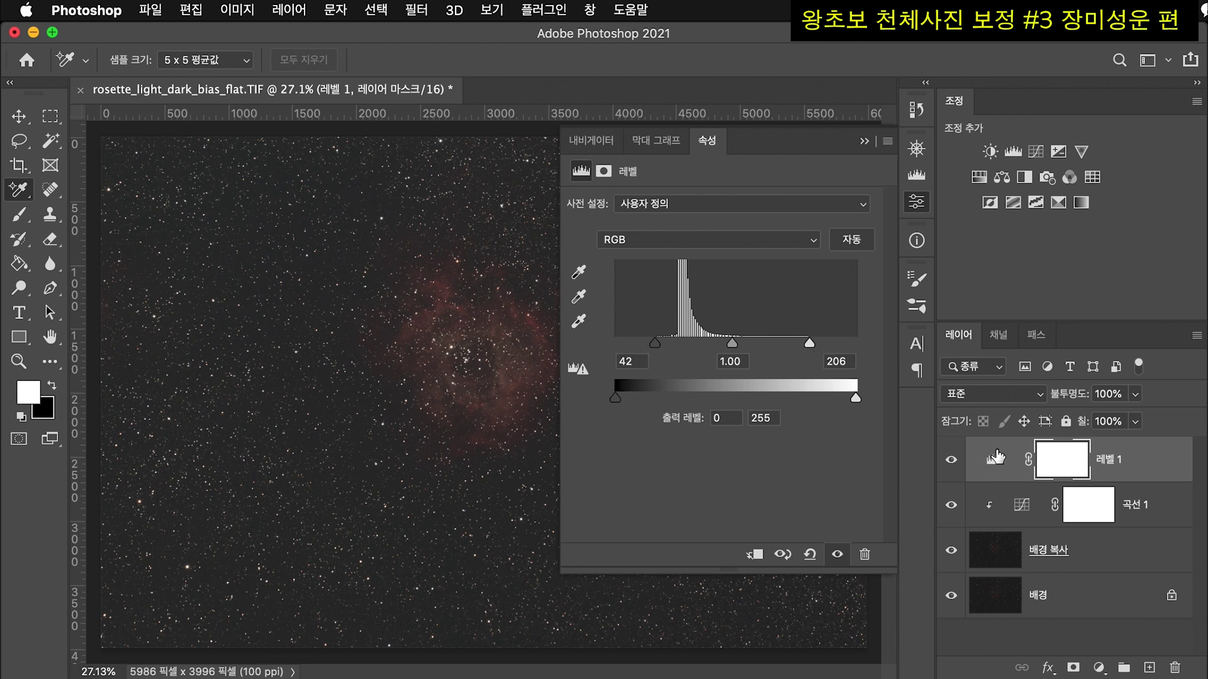
# - Clip the 레벨 1 levels adjustment to the 배경 복사 layer and select that copied layer
pyautogui.click(1002, 505)
pyautogui.click(1005, 478)
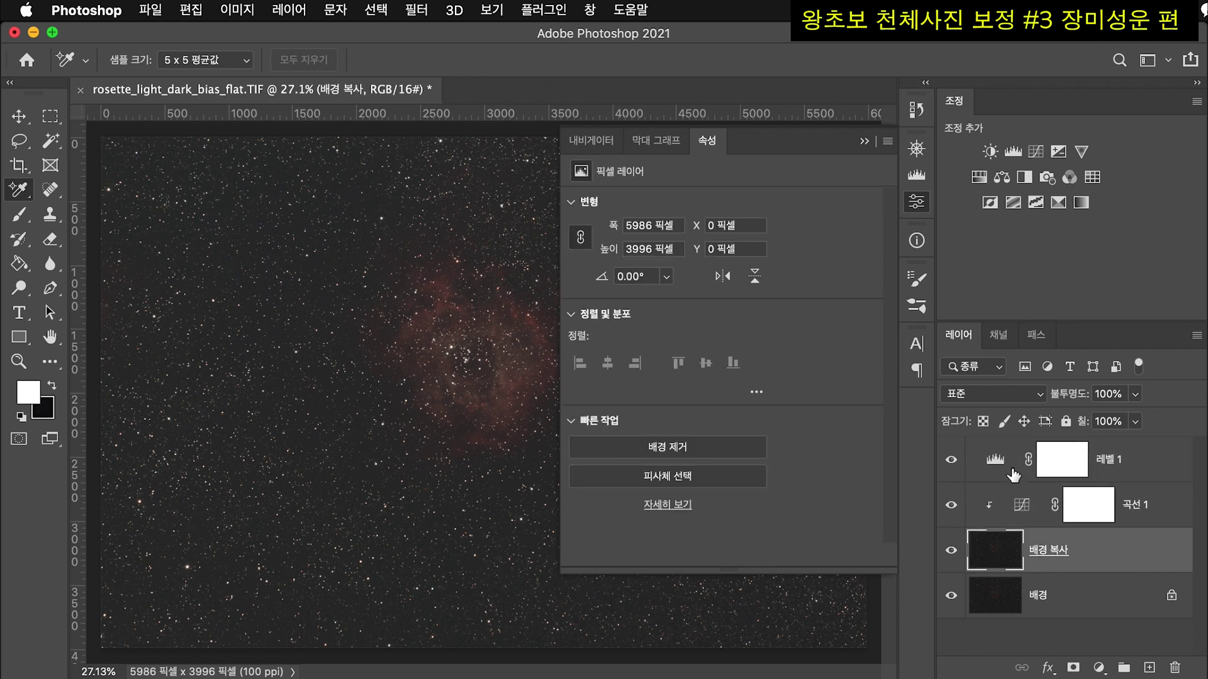
pyautogui.click(1012, 473)
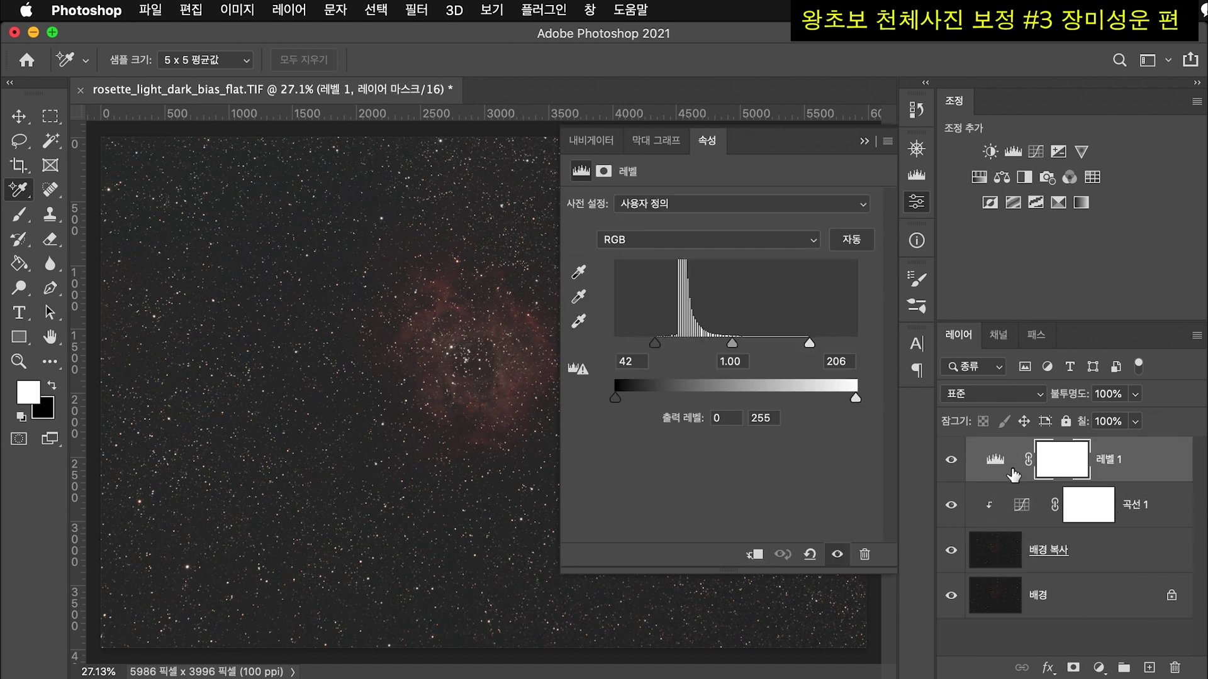
pyautogui.click(757, 555)
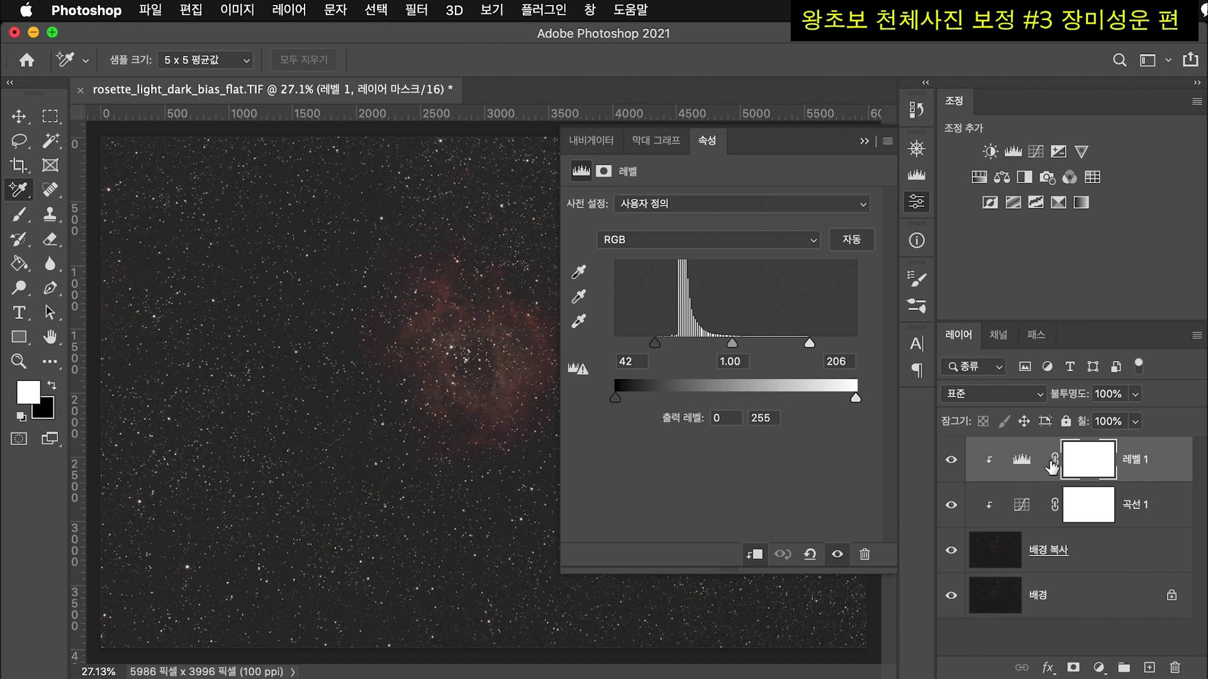
pyautogui.click(1009, 546)
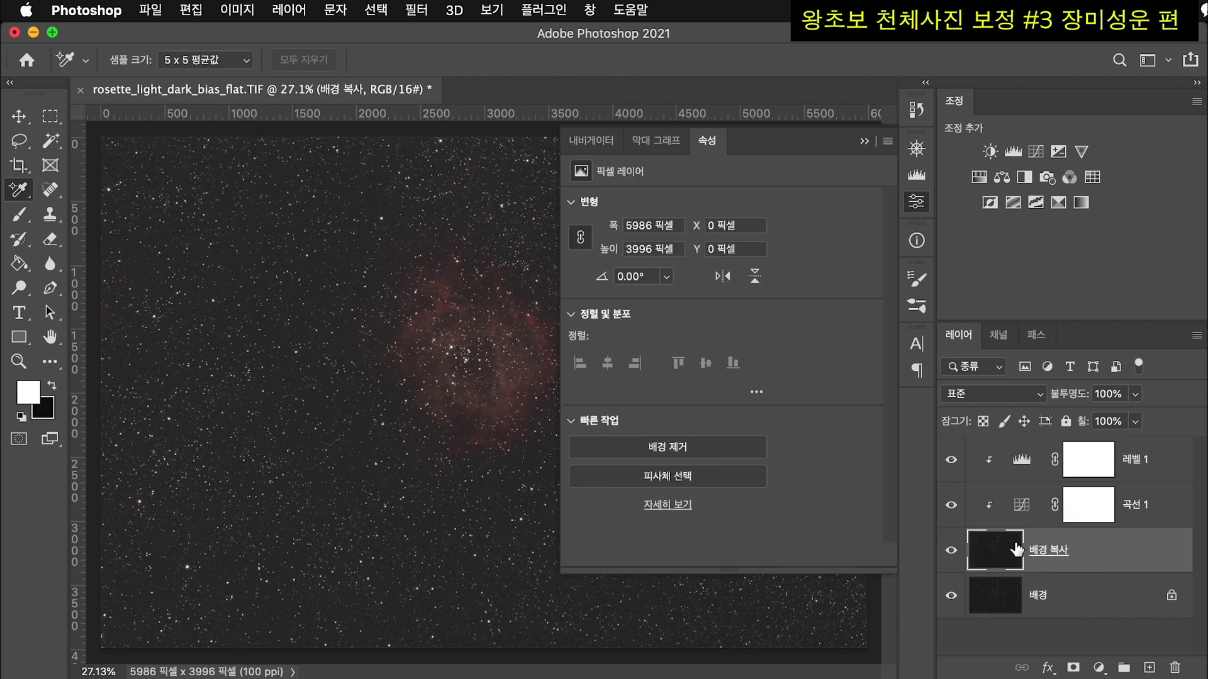
# - Compare the image with the 곡선 1 and 레벨 1 adjustment layers hidden and shown
pyautogui.click(1024, 469)
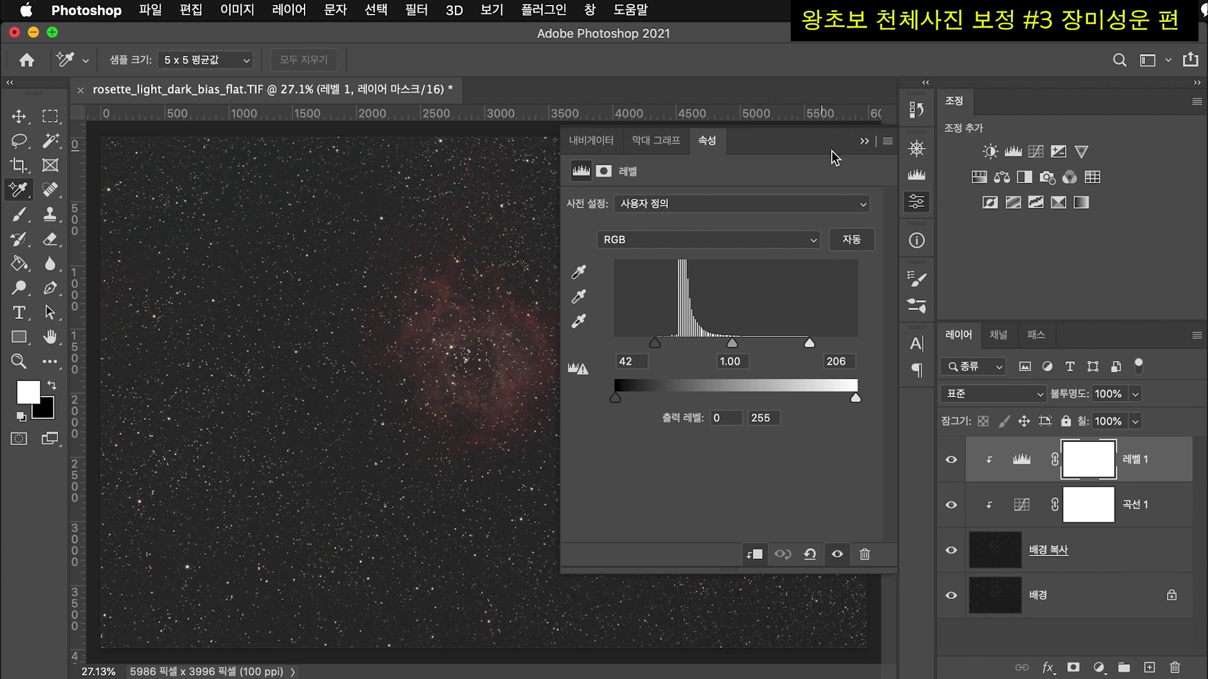
pyautogui.click(916, 202)
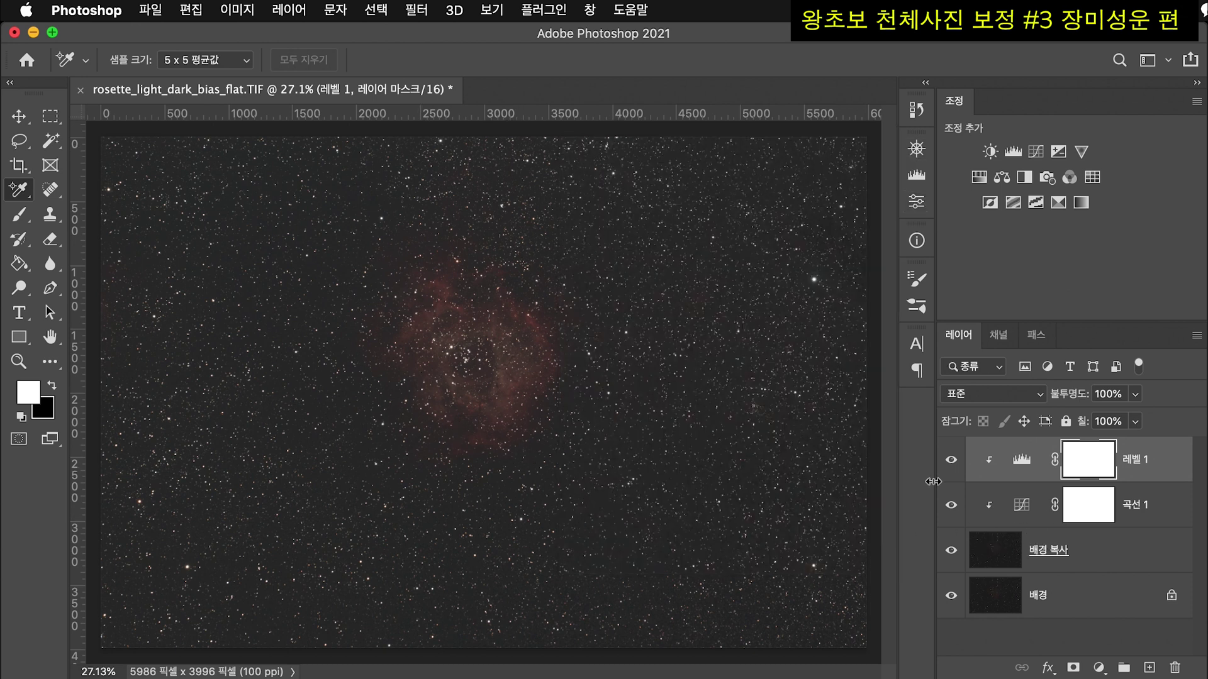
pyautogui.click(951, 505)
pyautogui.click(951, 505)
pyautogui.click(951, 506)
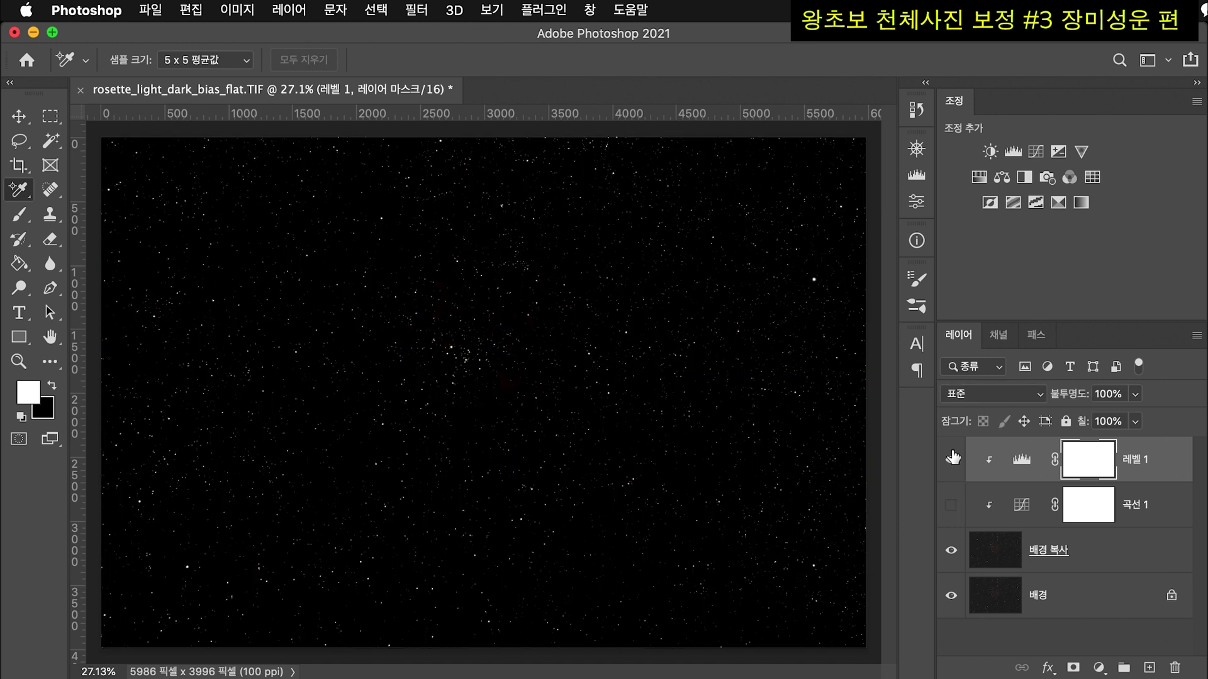
pyautogui.click(951, 460)
pyautogui.click(951, 460)
pyautogui.click(951, 505)
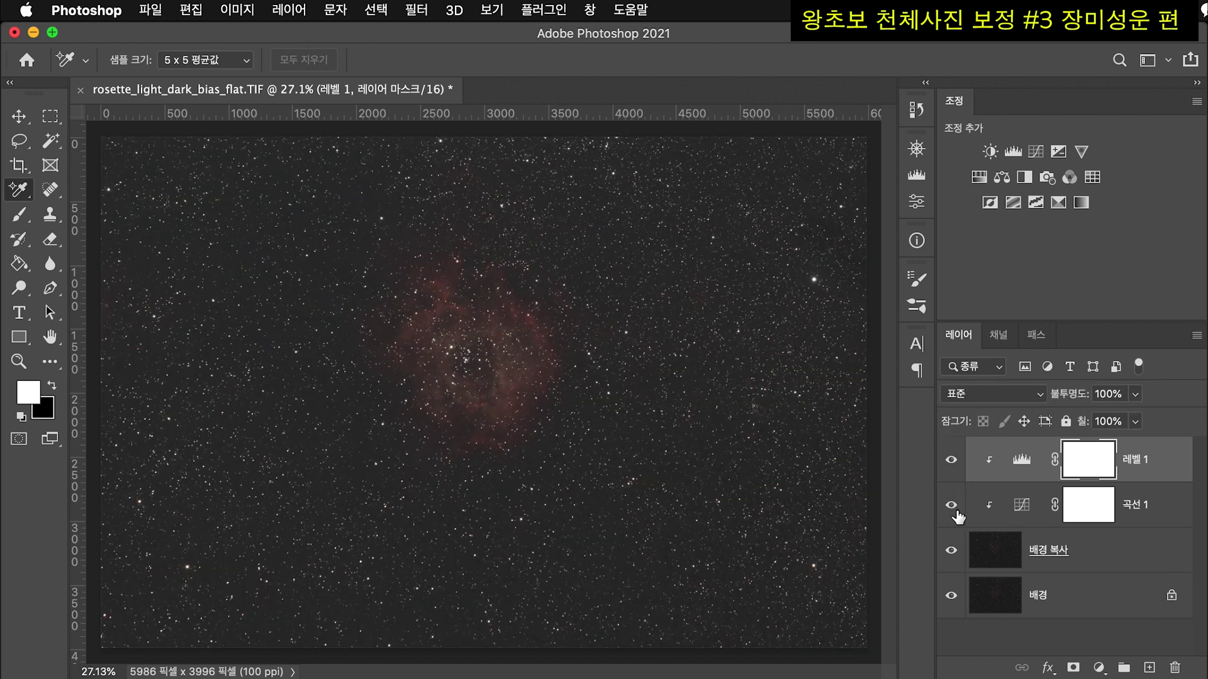
# - Select the 배경 복사 layer and look through the available adjustment layer types
pyautogui.keyDown('alt'); pyautogui.click(992, 501); pyautogui.keyUp('alt')
pyautogui.click(302, 11)
pyautogui.click(1005, 553)
pyautogui.click(280, 8)
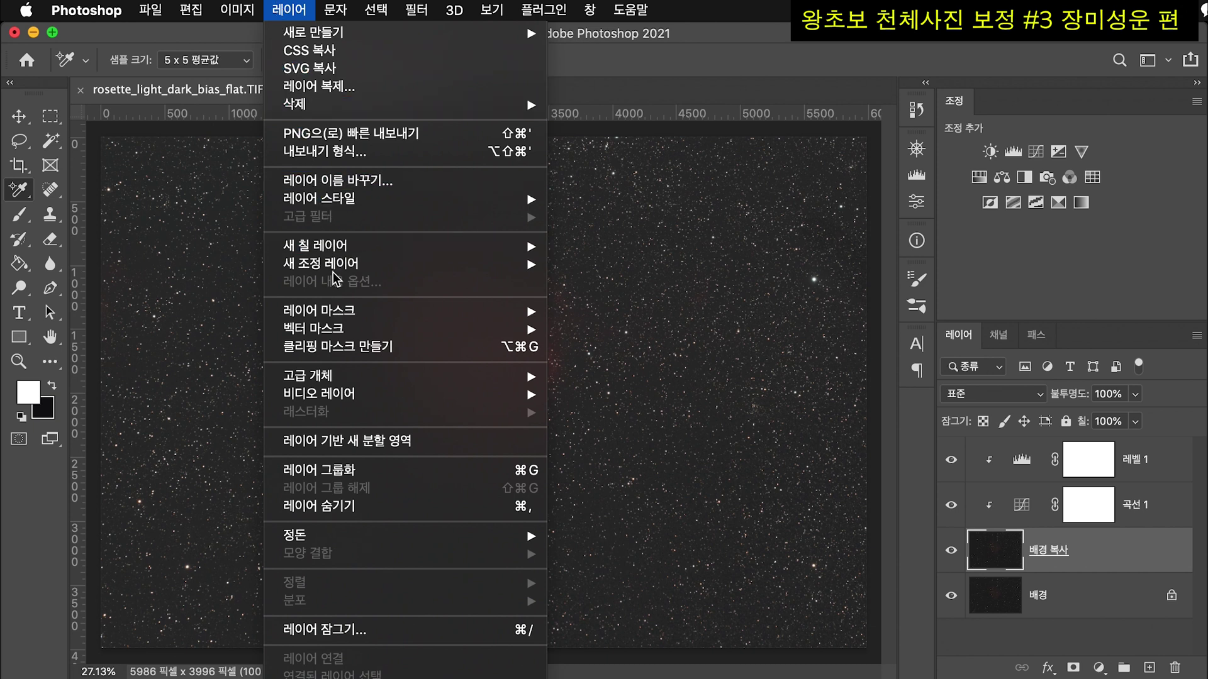
pyautogui.moveTo(335, 269)
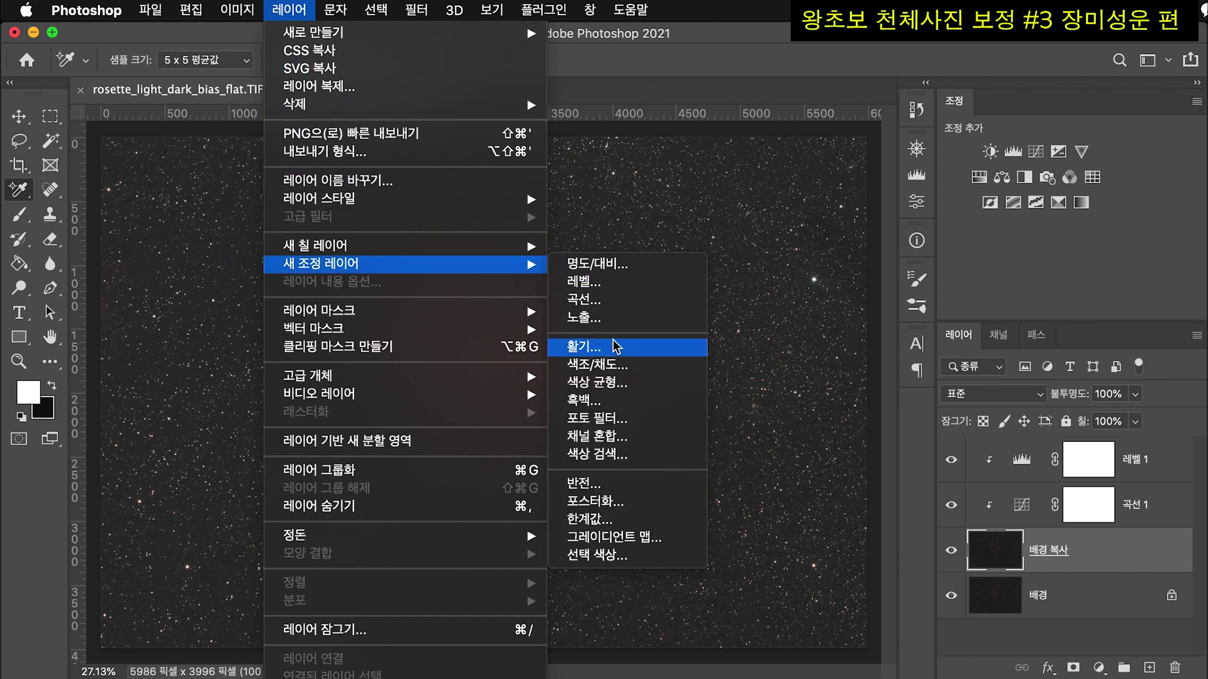
pyautogui.click(1091, 302)
# - Add a second Curves adjustment layer clipped to 배경 복사 and move it above 레벨 1
pyautogui.moveTo(1089, 321); pyautogui.dragTo(1090, 231)
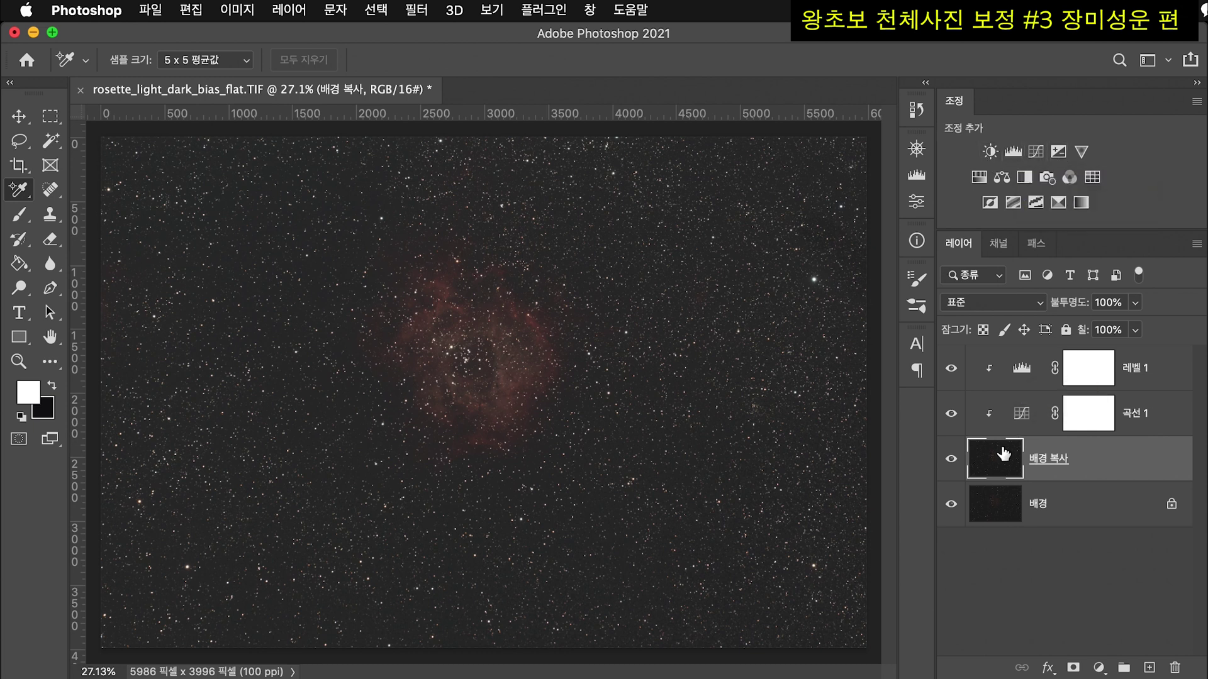
pyautogui.click(1036, 152)
pyautogui.moveTo(1021, 458); pyautogui.dragTo(1021, 354)
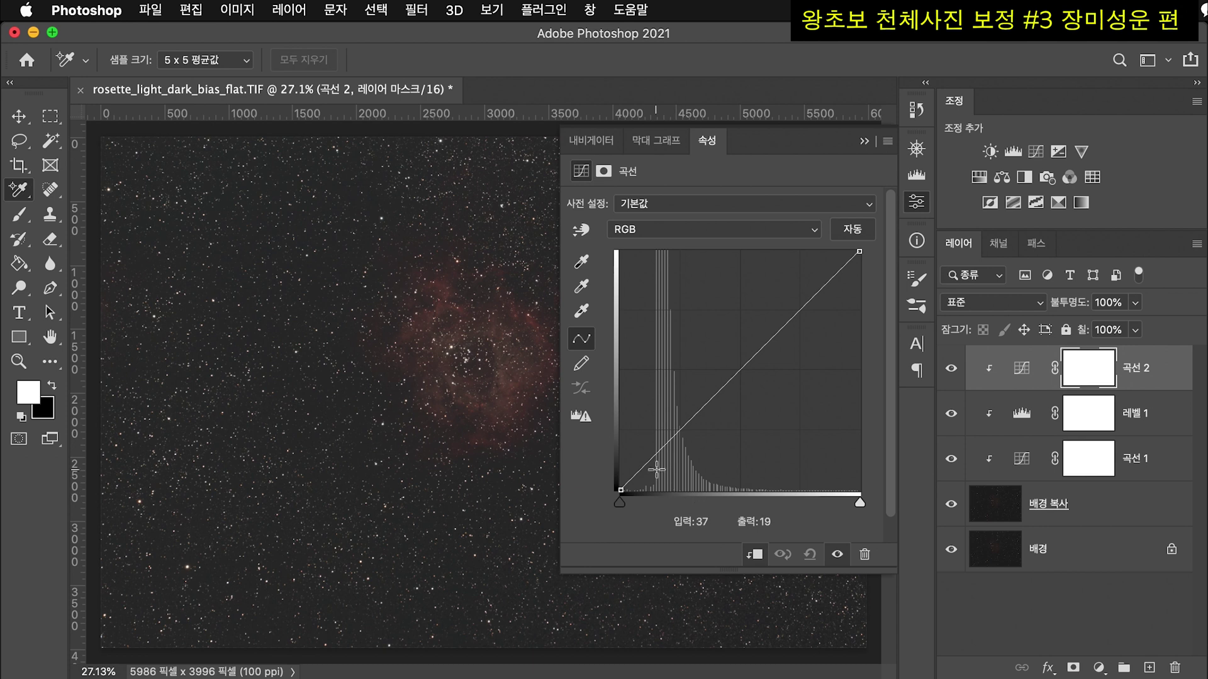
# - Shape the 곡선 2 RGB curve with points at input 48, output 86 and input 128, output 162, and lower its white endpoint
pyautogui.moveTo(652, 459); pyautogui.dragTo(652, 433)
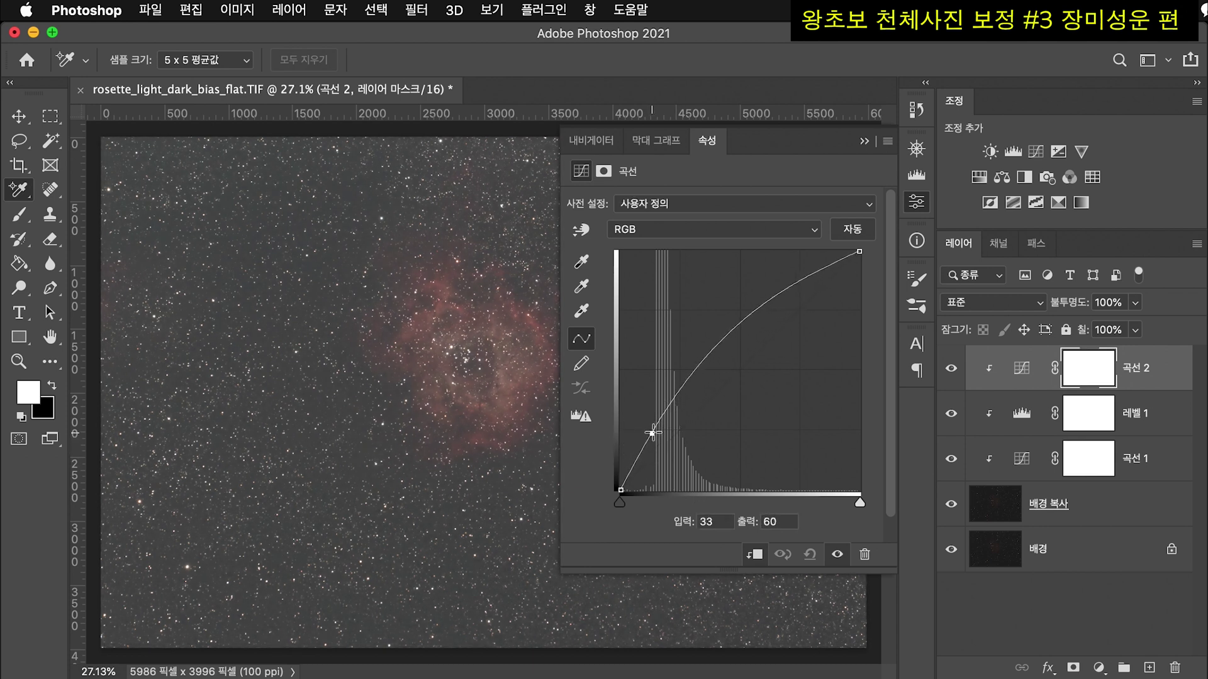
pyautogui.moveTo(859, 252); pyautogui.dragTo(861, 320)
pyautogui.click(741, 338)
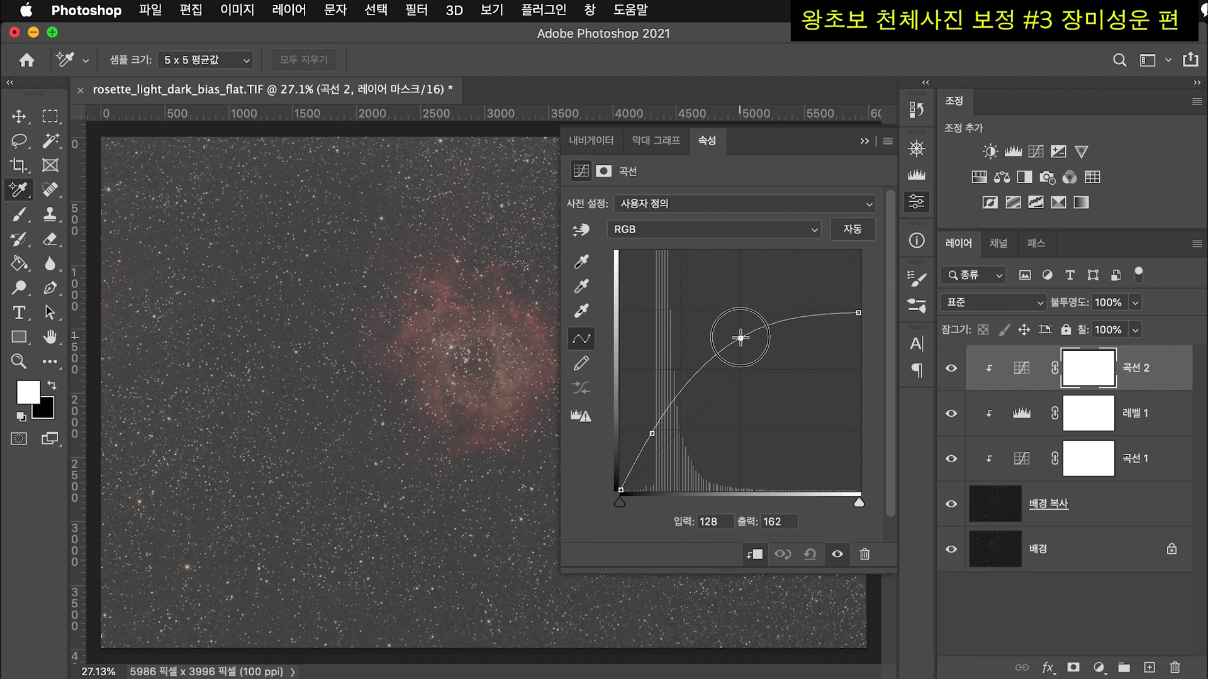
pyautogui.click(665, 426)
pyautogui.moveTo(665, 425); pyautogui.dragTo(666, 409)
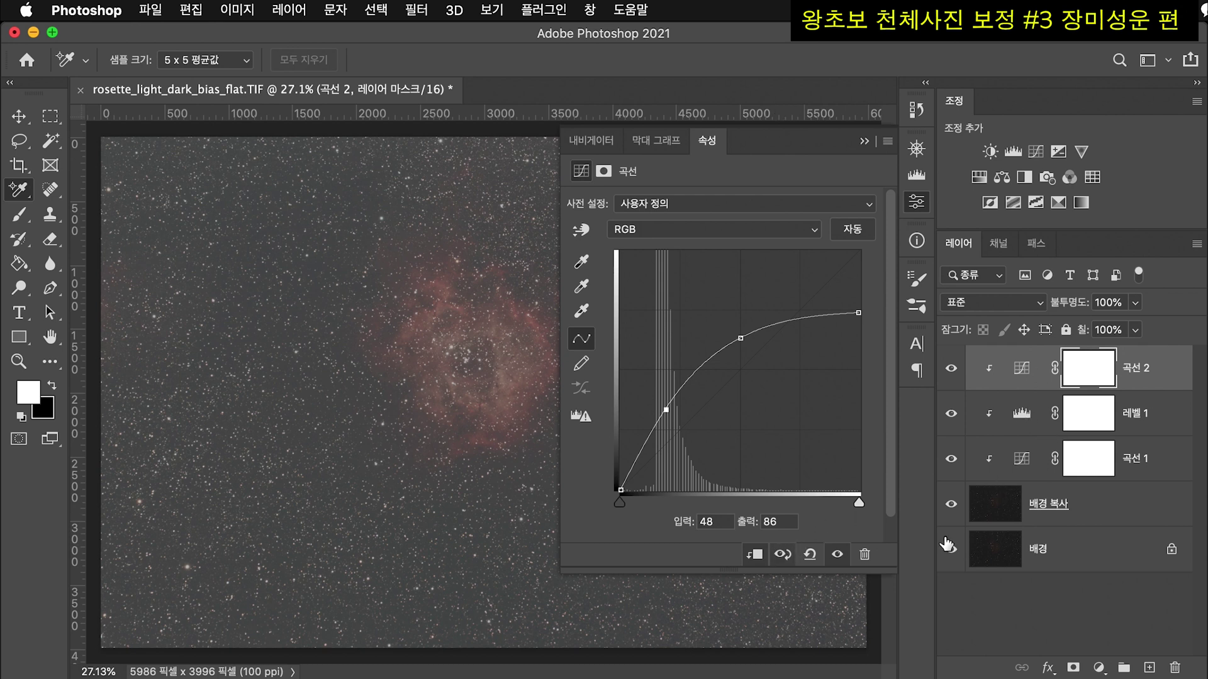
# - Add a second Levels adjustment layer clipped to 배경 복사 and move it above 곡선 2
pyautogui.click(1001, 507)
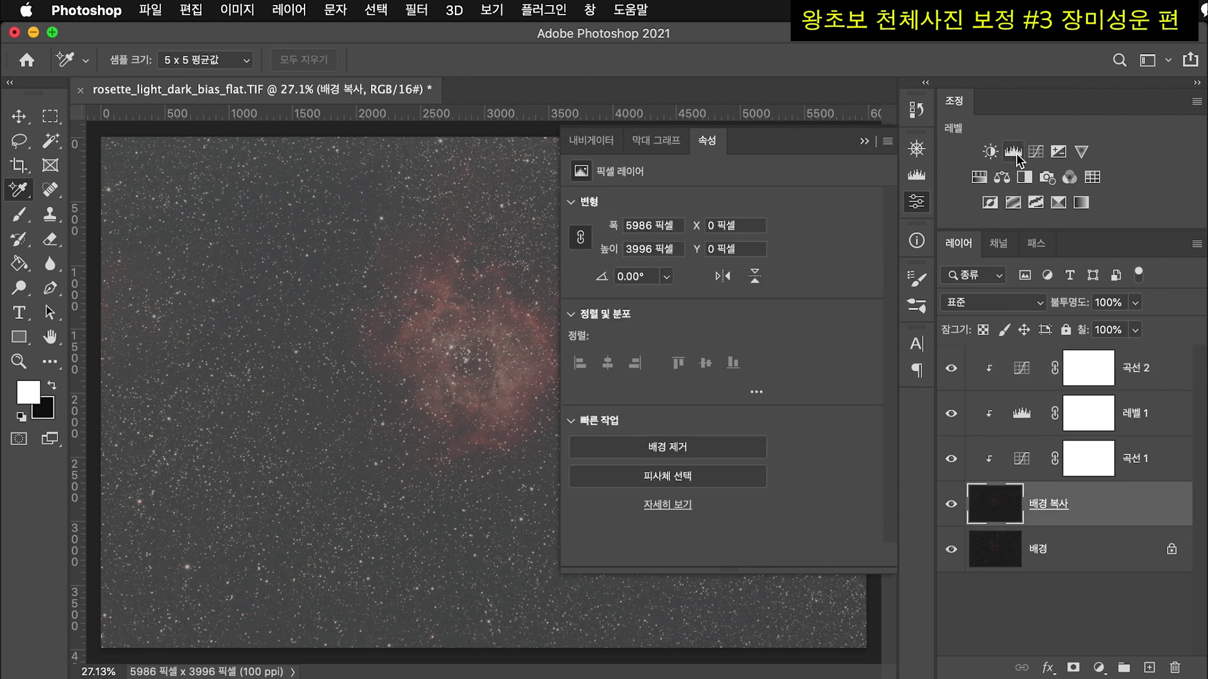
pyautogui.click(1014, 154)
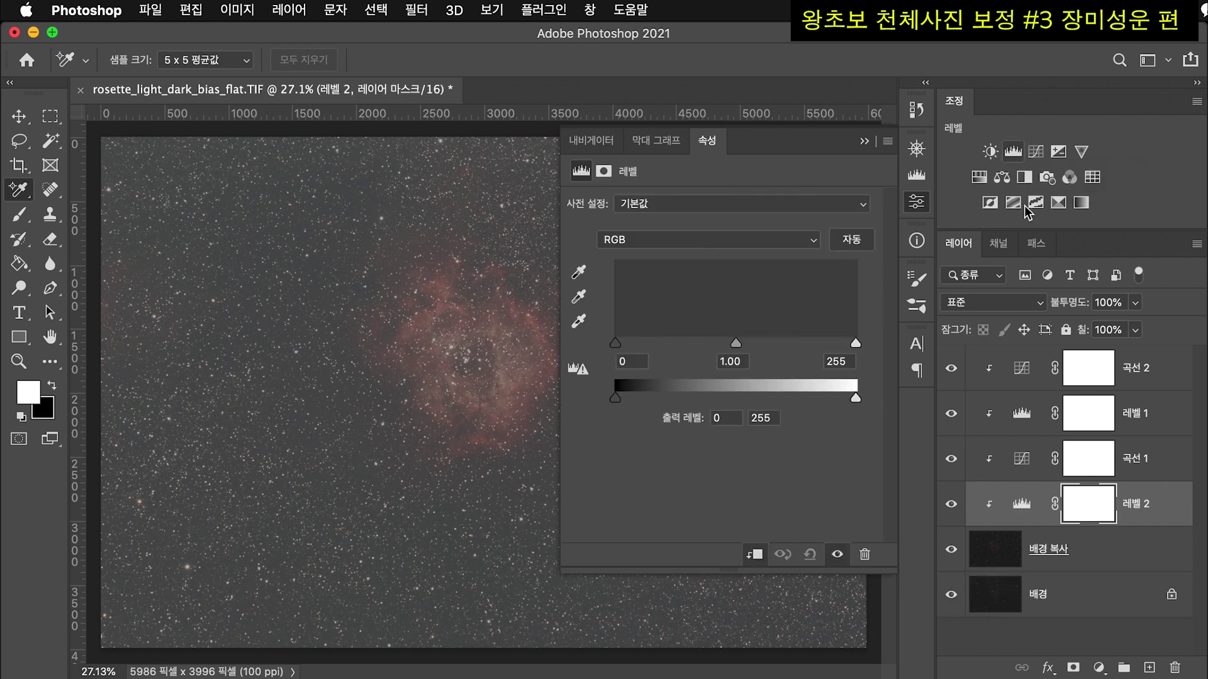
pyautogui.moveTo(1031, 510); pyautogui.dragTo(1026, 368)
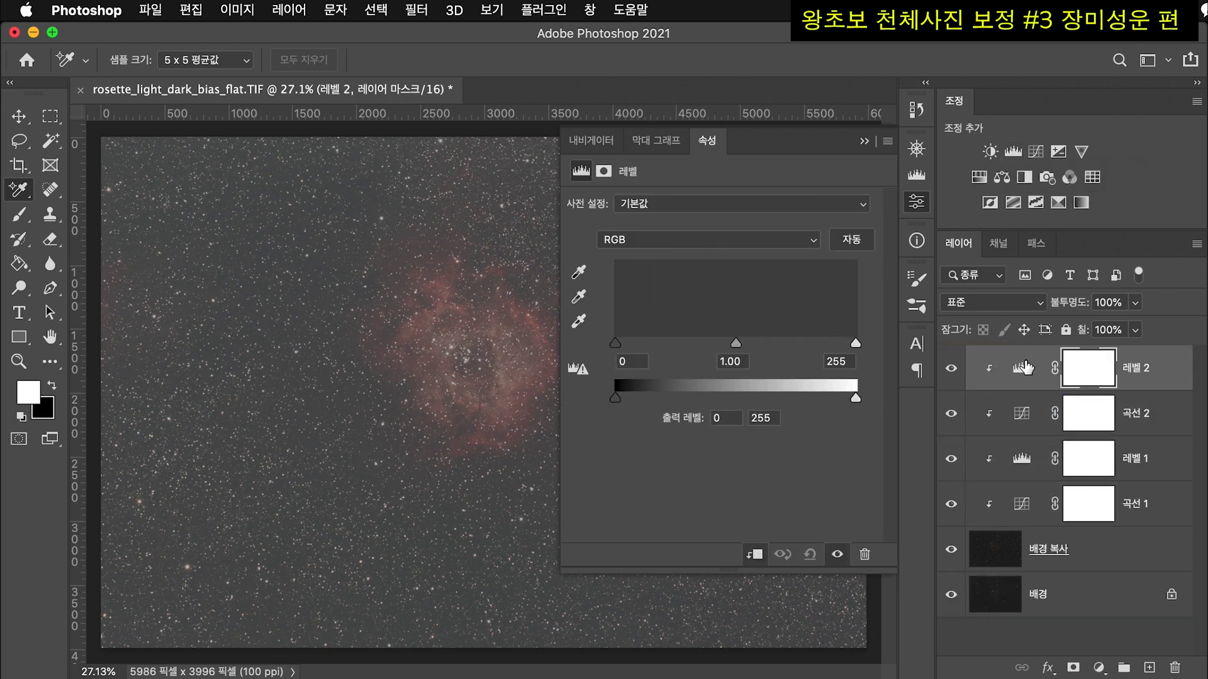
# - Set the RGB input levels of 레벨 2 to a black point of 45 and a white point slightly above 191
pyautogui.moveTo(616, 343); pyautogui.dragTo(624, 351)
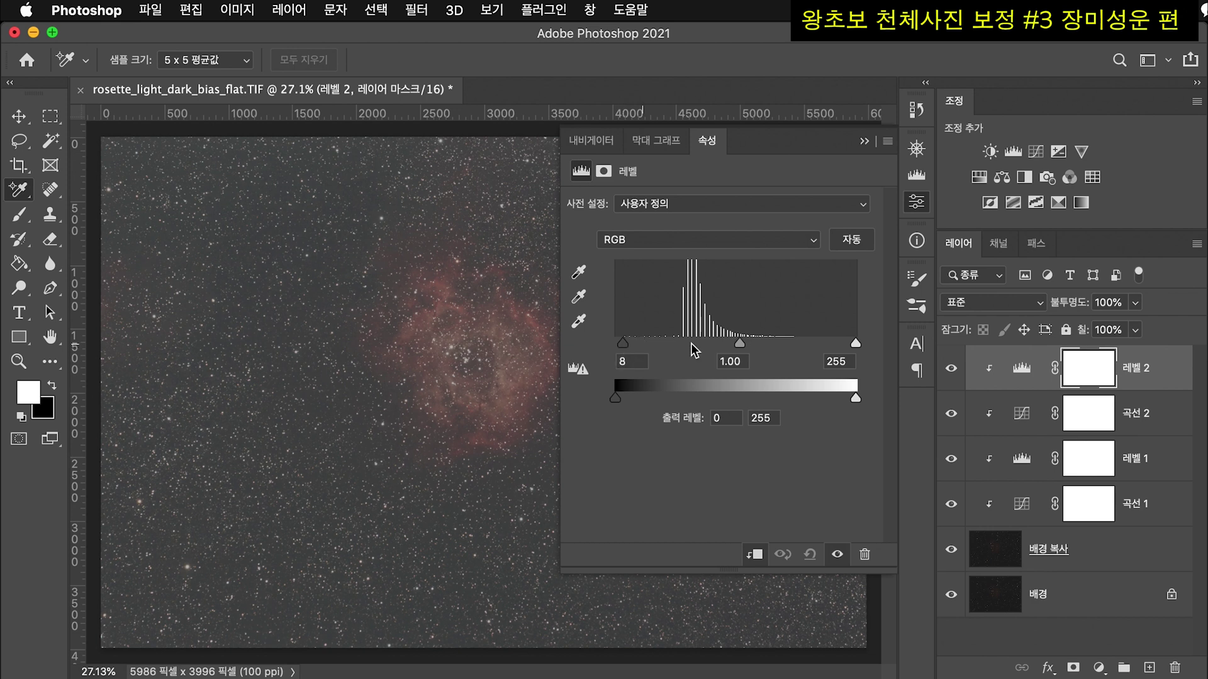
pyautogui.moveTo(855, 344); pyautogui.dragTo(796, 346)
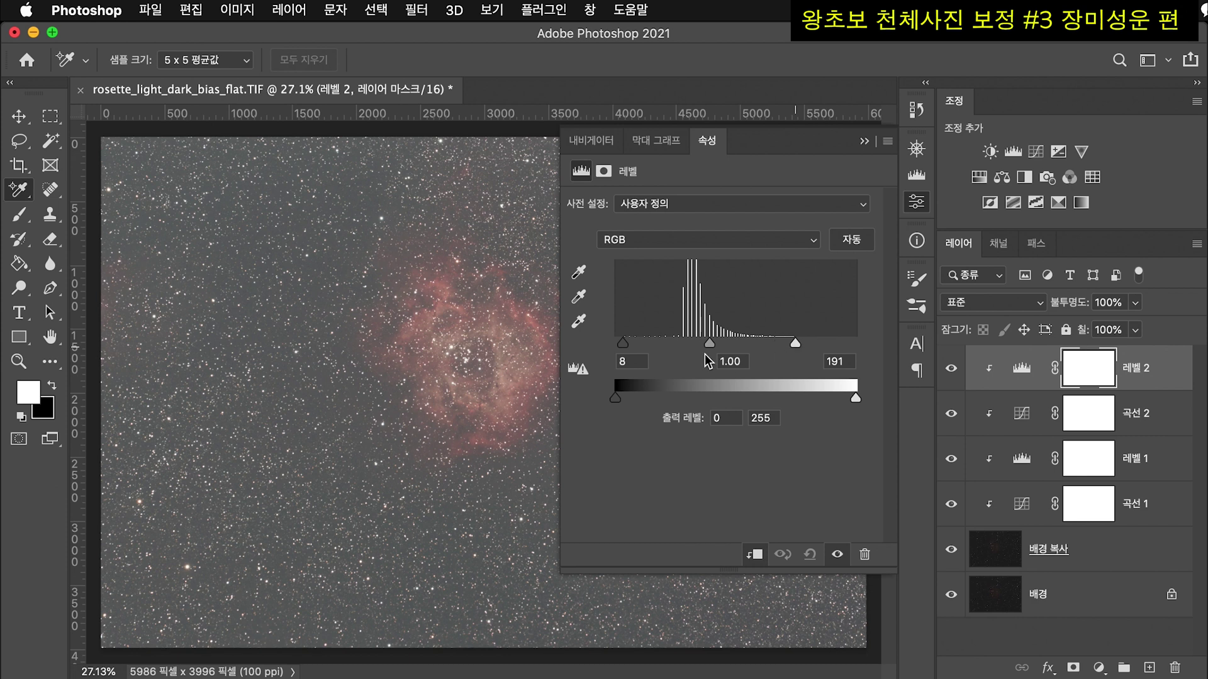
pyautogui.moveTo(624, 346); pyautogui.dragTo(652, 343)
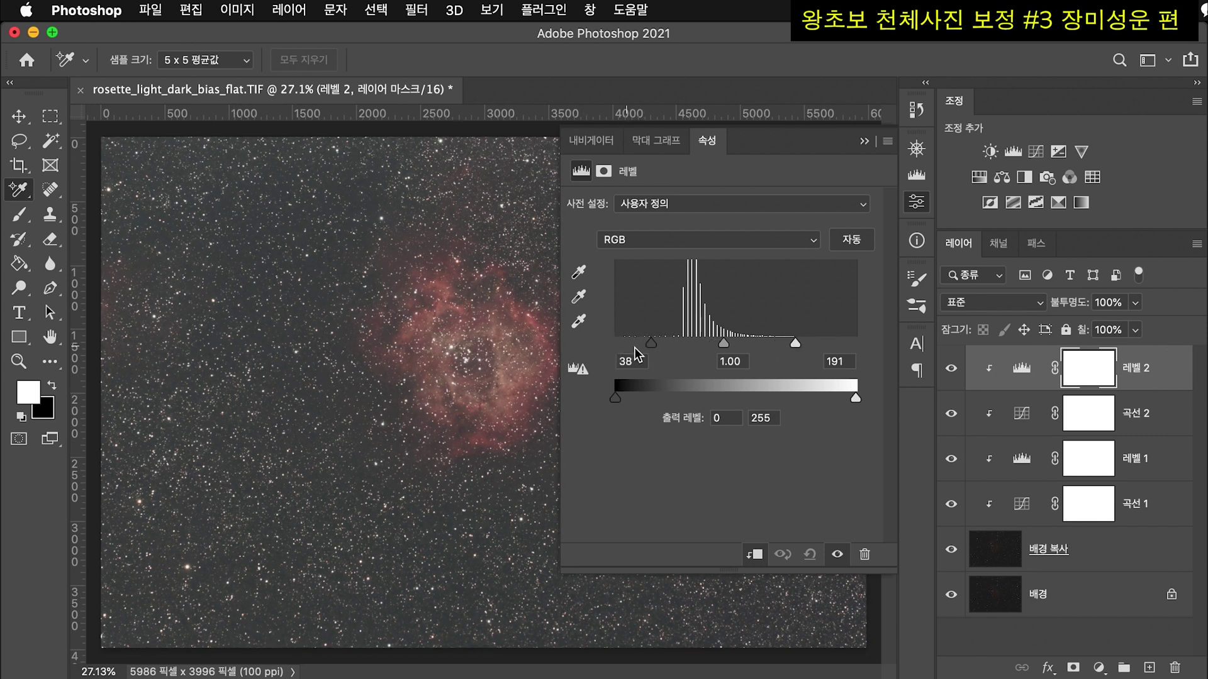
pyautogui.moveTo(653, 344); pyautogui.dragTo(673, 343)
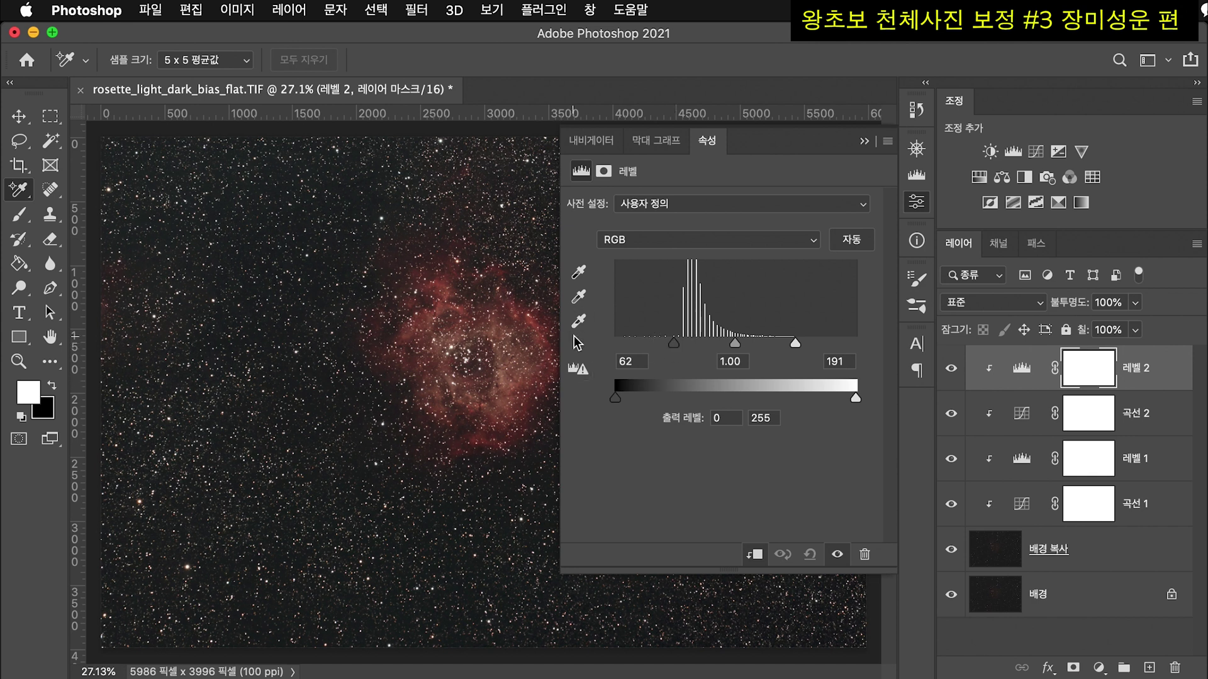
pyautogui.moveTo(673, 342); pyautogui.dragTo(659, 352)
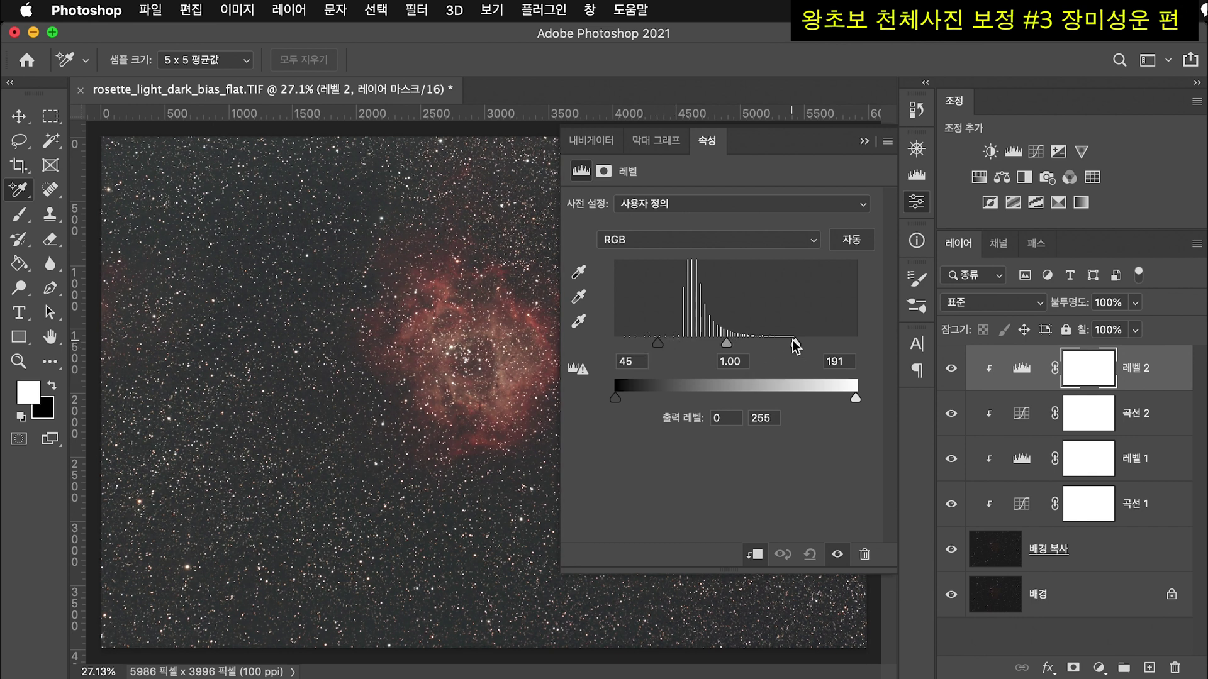
pyautogui.moveTo(794, 342); pyautogui.dragTo(801, 343)
# - Compare the image with the 레벨 2 and 곡선 2 adjustment layers hidden and shown
pyautogui.click(1098, 631)
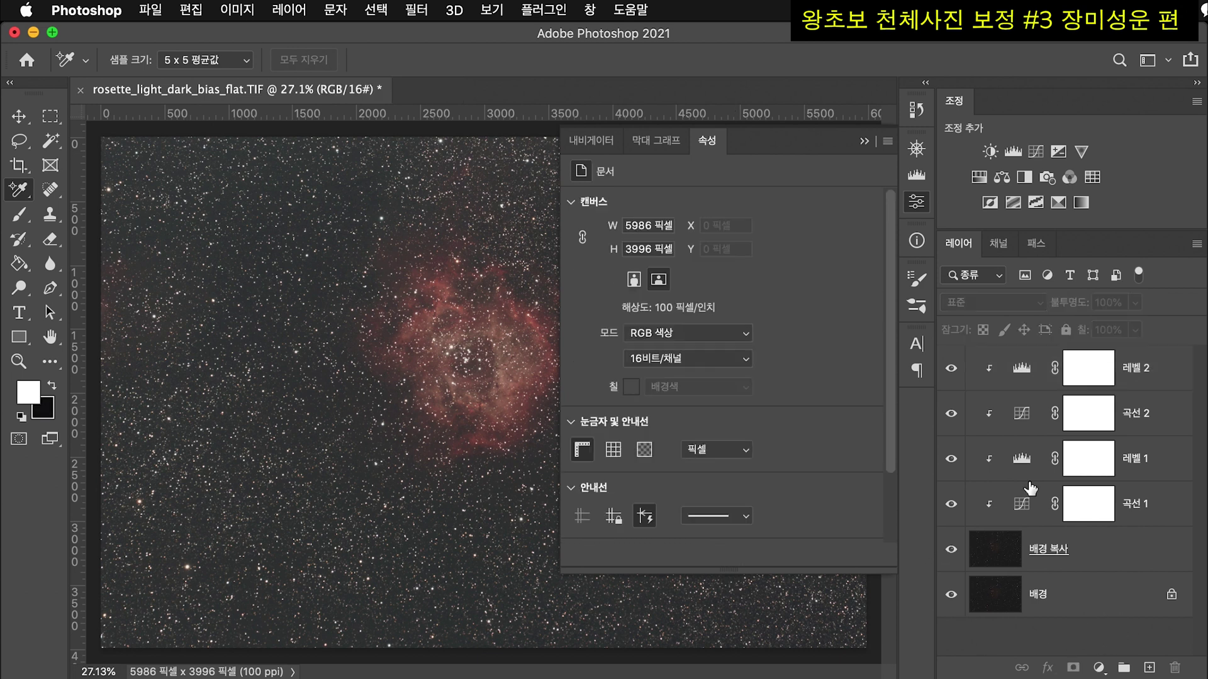
pyautogui.click(951, 368)
pyautogui.click(951, 413)
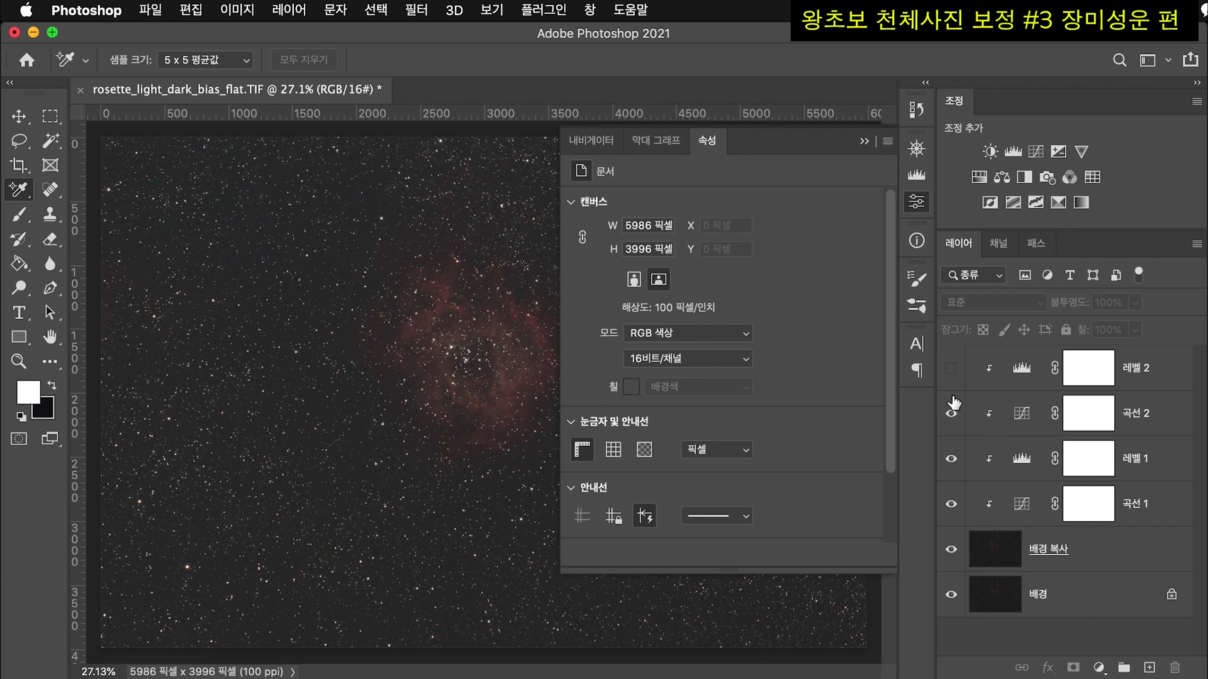
pyautogui.click(951, 414)
pyautogui.click(951, 368)
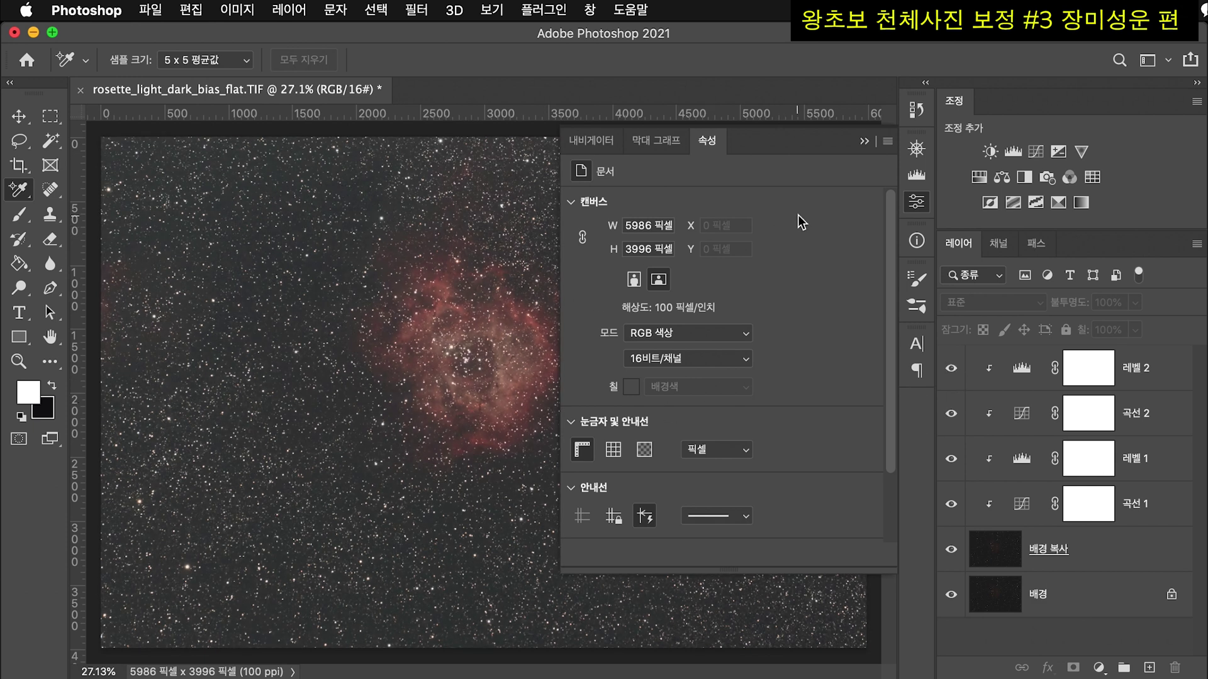
pyautogui.click(917, 200)
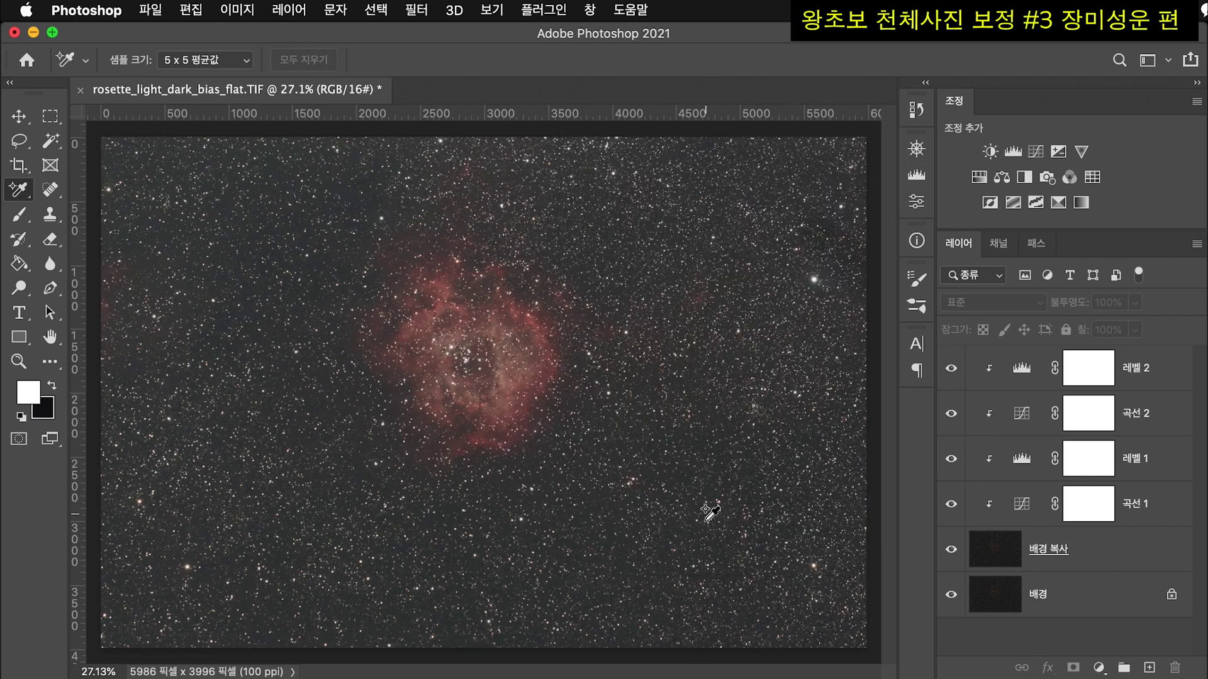
# - Release the four adjustment layers from their clipping to 배경 복사, leaving 레벨 2 as the selected layer
pyautogui.click(994, 562)
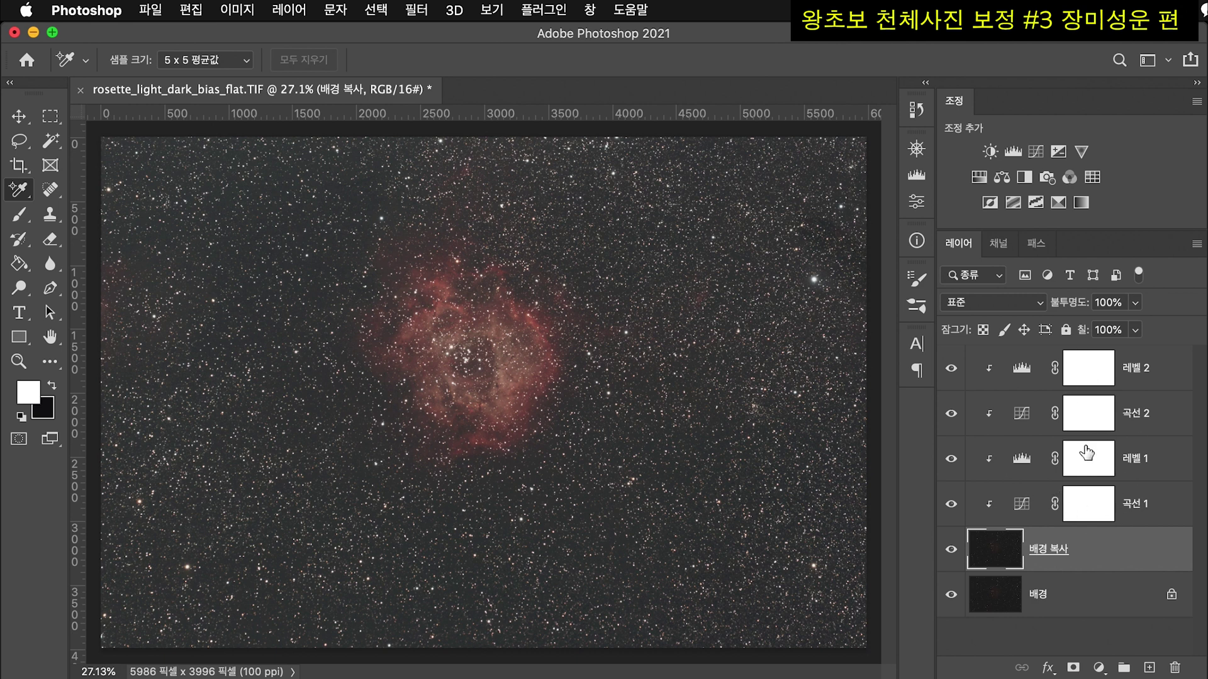
pyautogui.press('super+z')
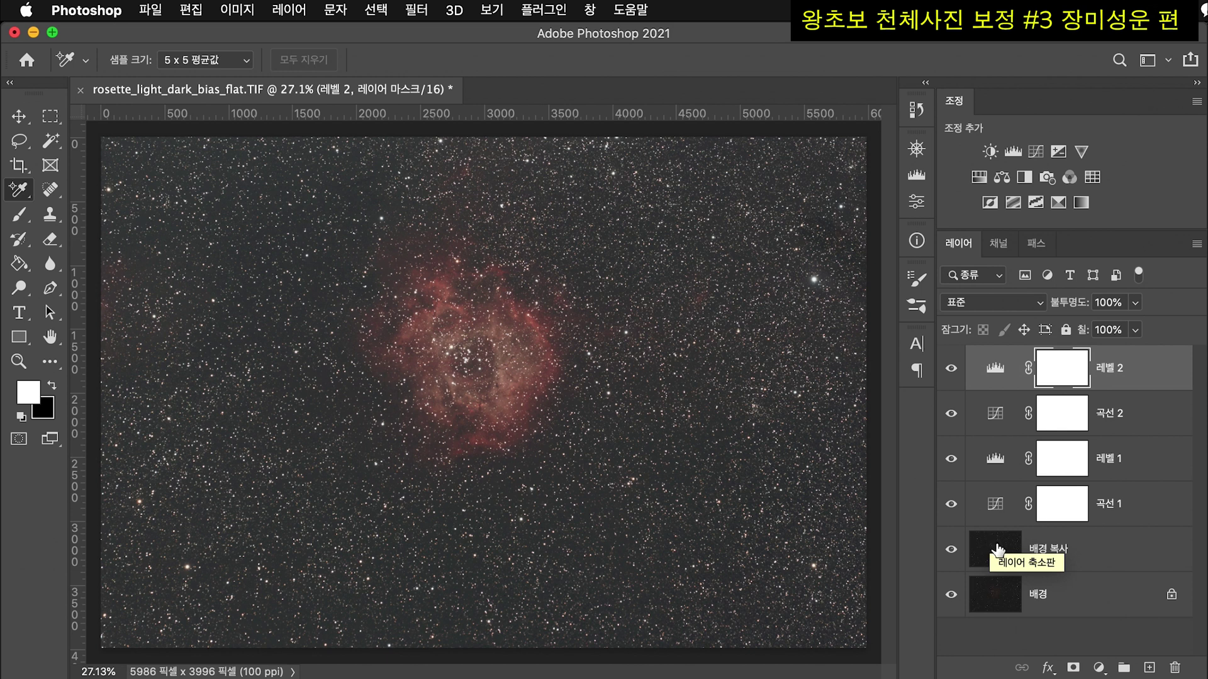
pyautogui.moveTo(1000, 549); pyautogui.dragTo(1015, 553)
pyautogui.moveTo(1014, 552); pyautogui.dragTo(1019, 554)
# - Stamp all visible layers into a new layer above 레벨 2 and rename it 기본스트레칭완료
pyautogui.press('super+alt+shift+e')
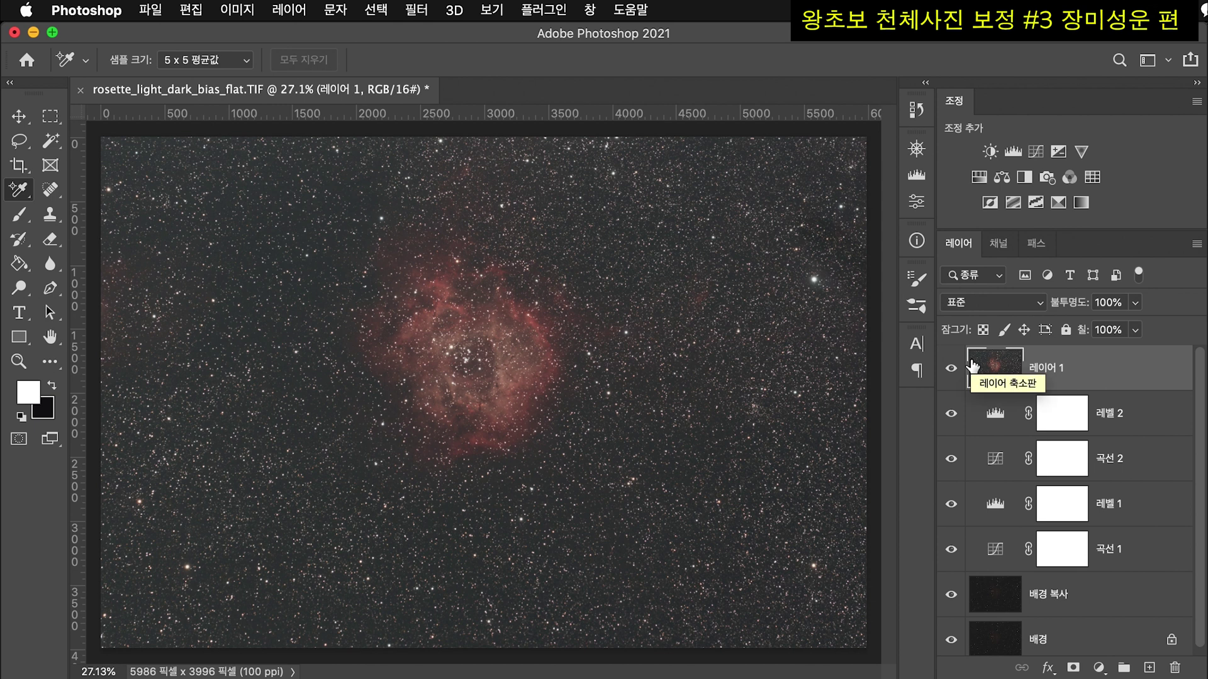
pyautogui.doubleClick(1045, 368)
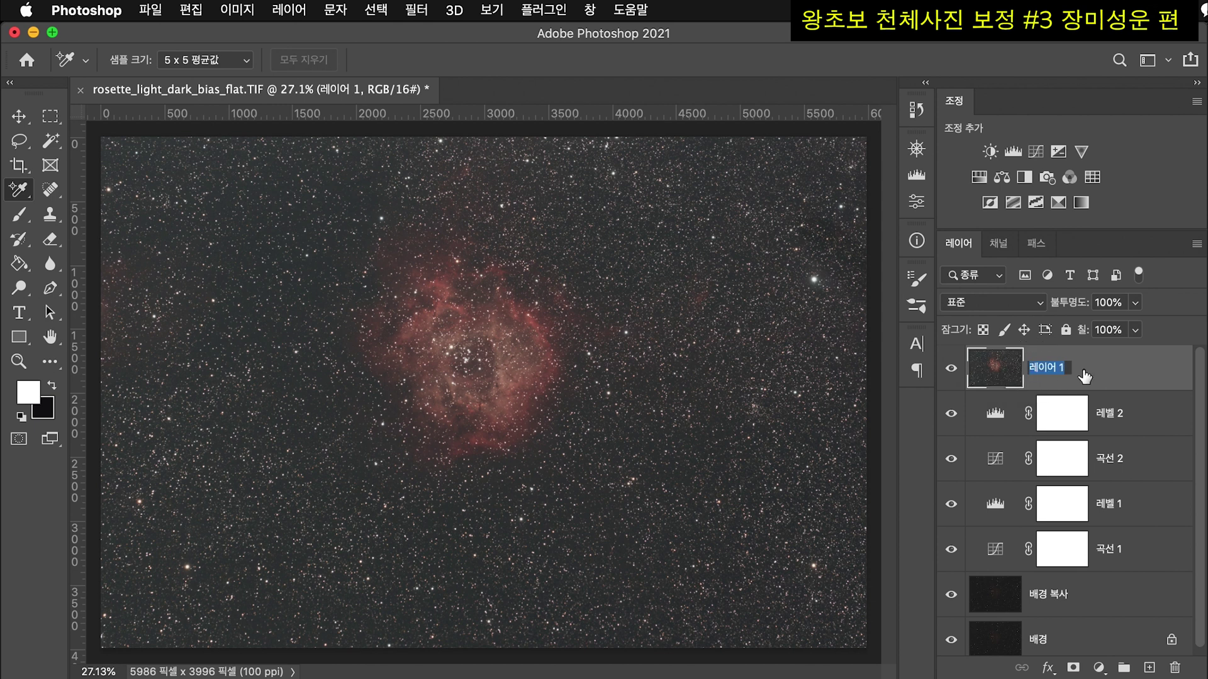
pyautogui.write('기본스트레칭완료')
pyautogui.click(1001, 369)
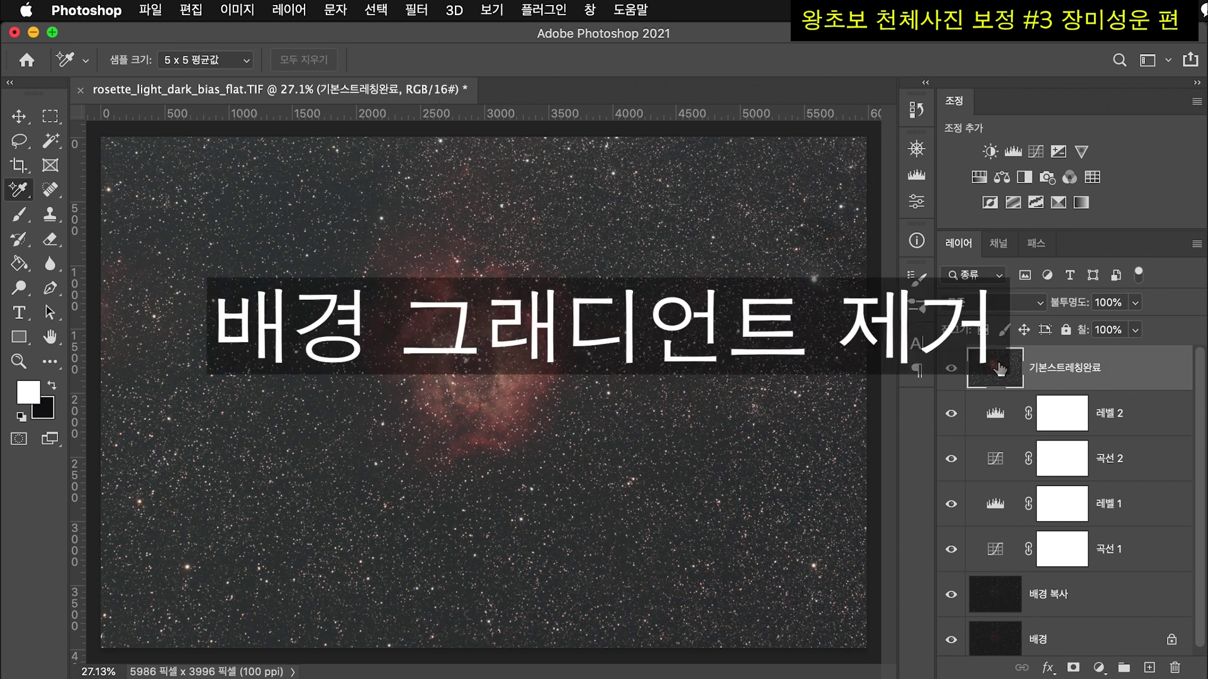
# - Duplicate the 기본스트레칭완료 layer and rename the copy 그래디언트제거
pyautogui.press('super+j')
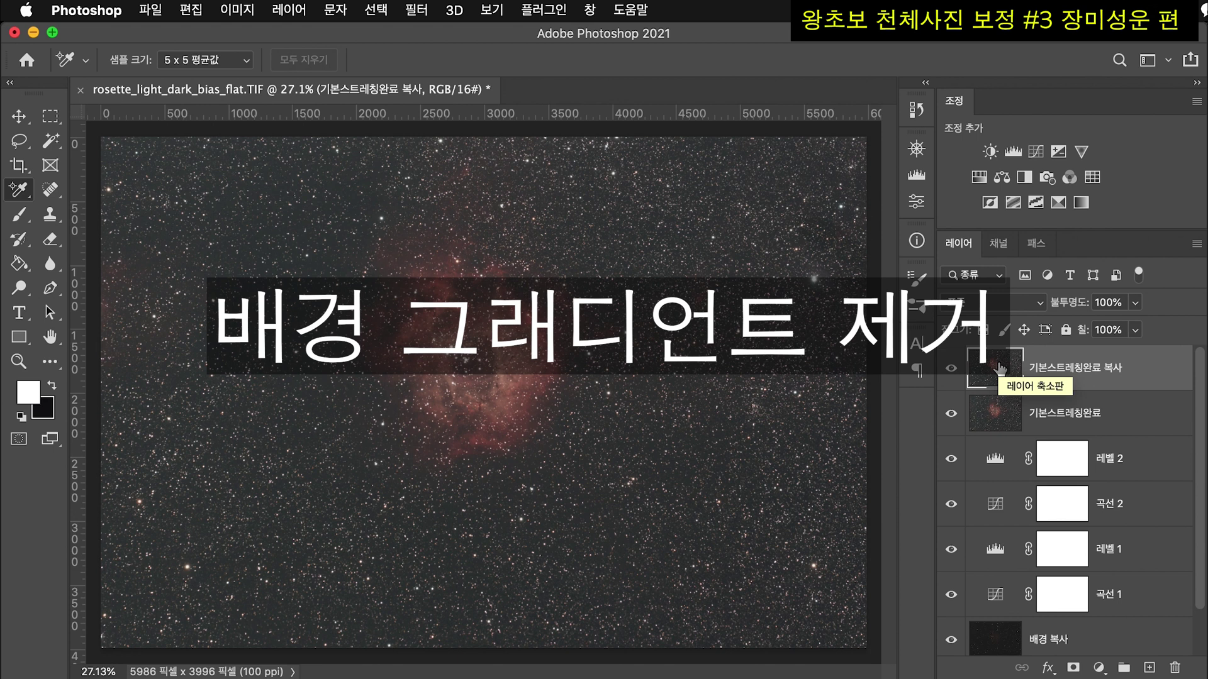
pyautogui.doubleClick(1059, 370)
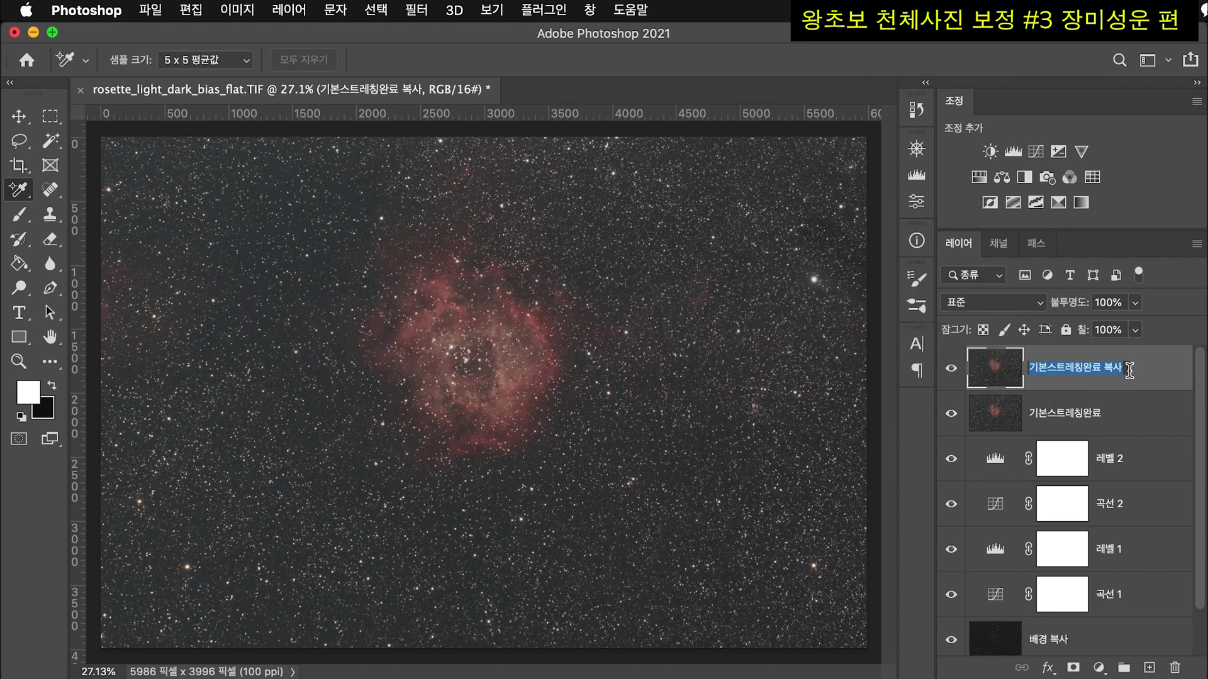
pyautogui.write('그래디언')
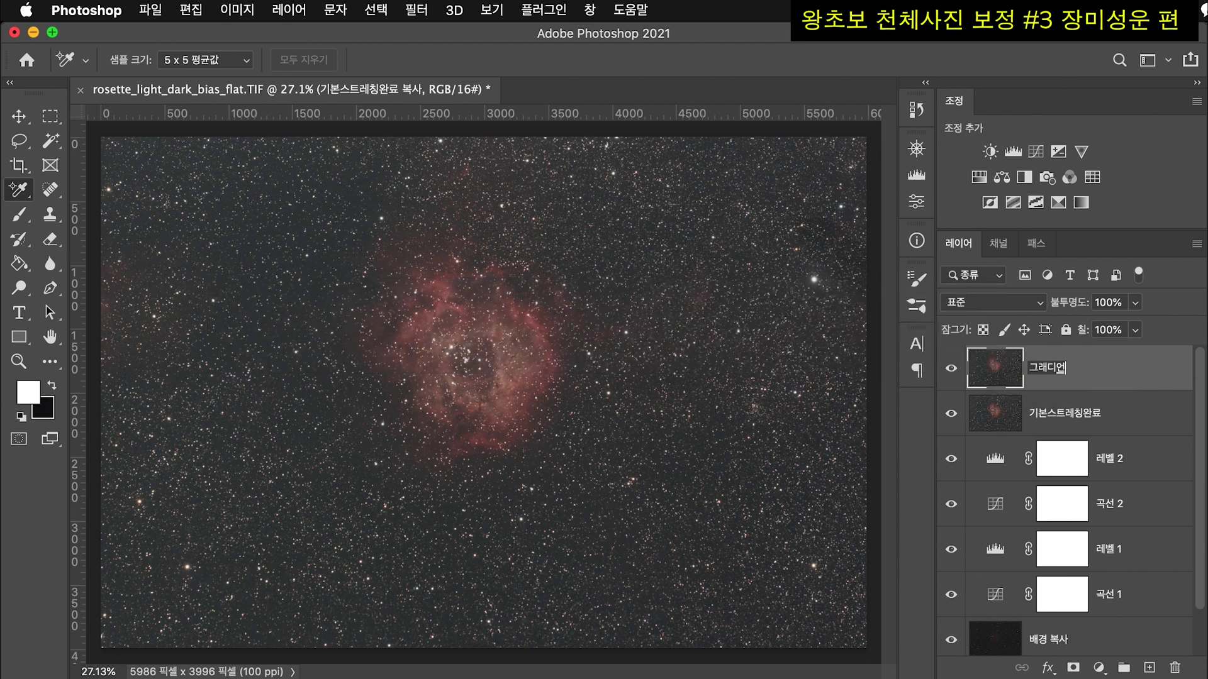
pyautogui.write('트제거')
pyautogui.press('Return')
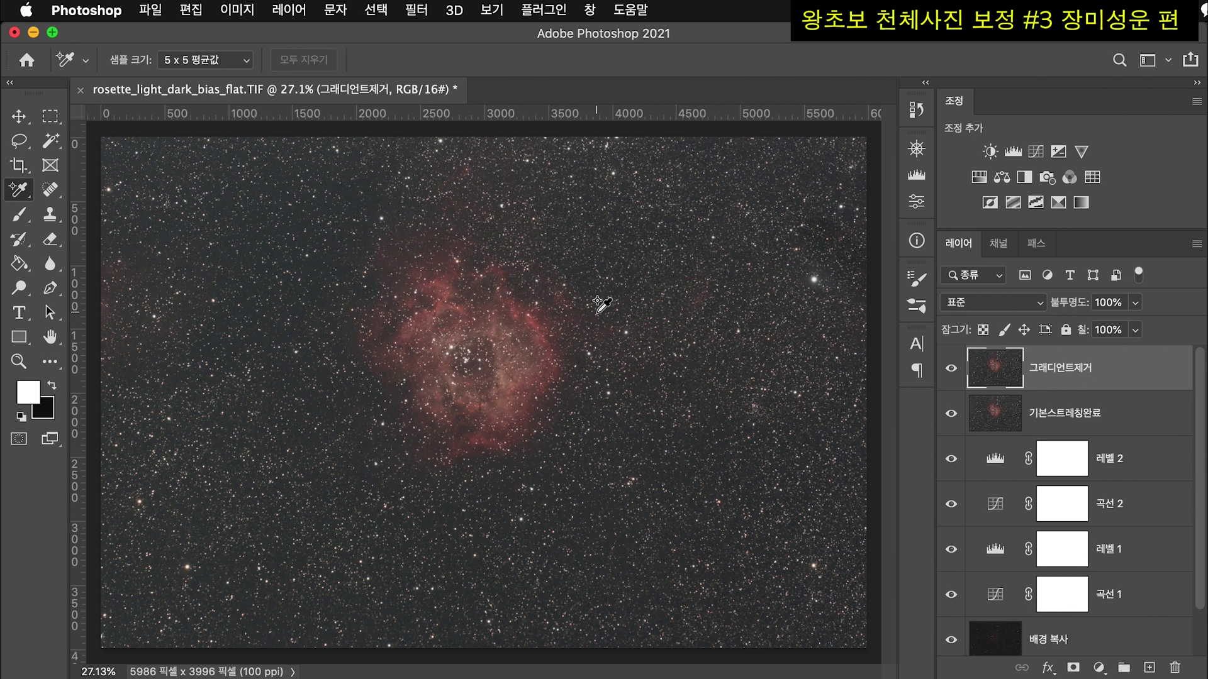
# - Draw a freehand Lasso selection around the red nebula, using add-to-selection mode and a 20-pixel feather
pyautogui.click(25, 148)
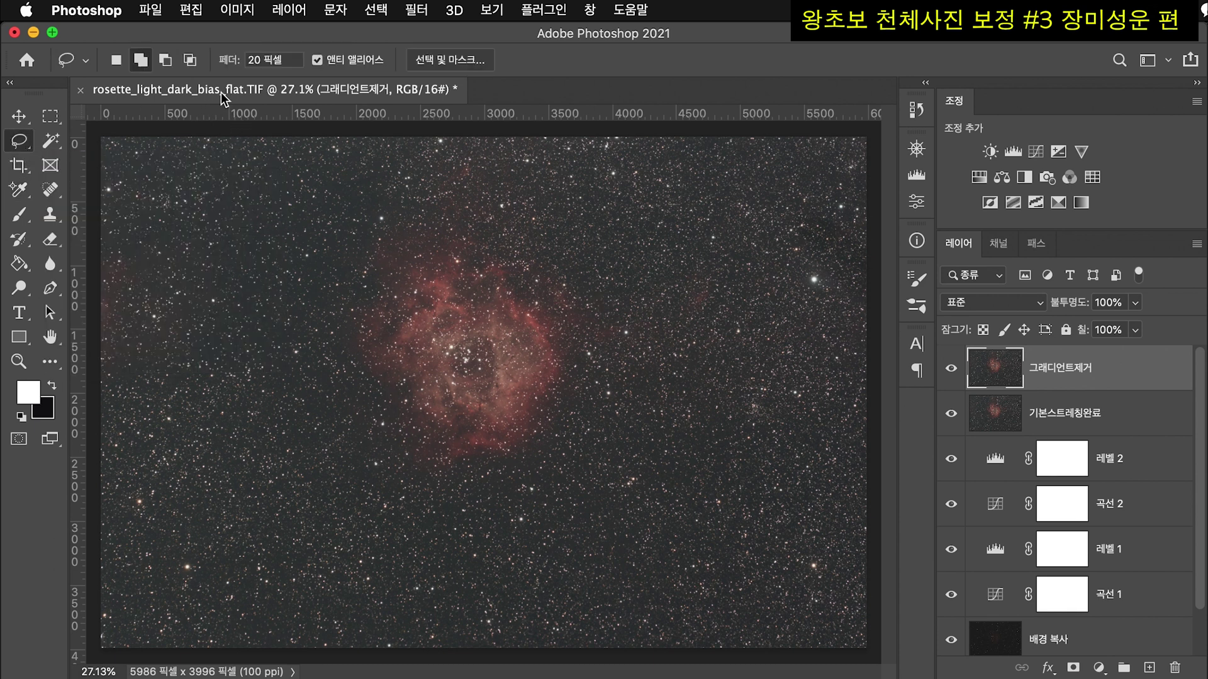
pyautogui.click(141, 60)
pyautogui.click(269, 63)
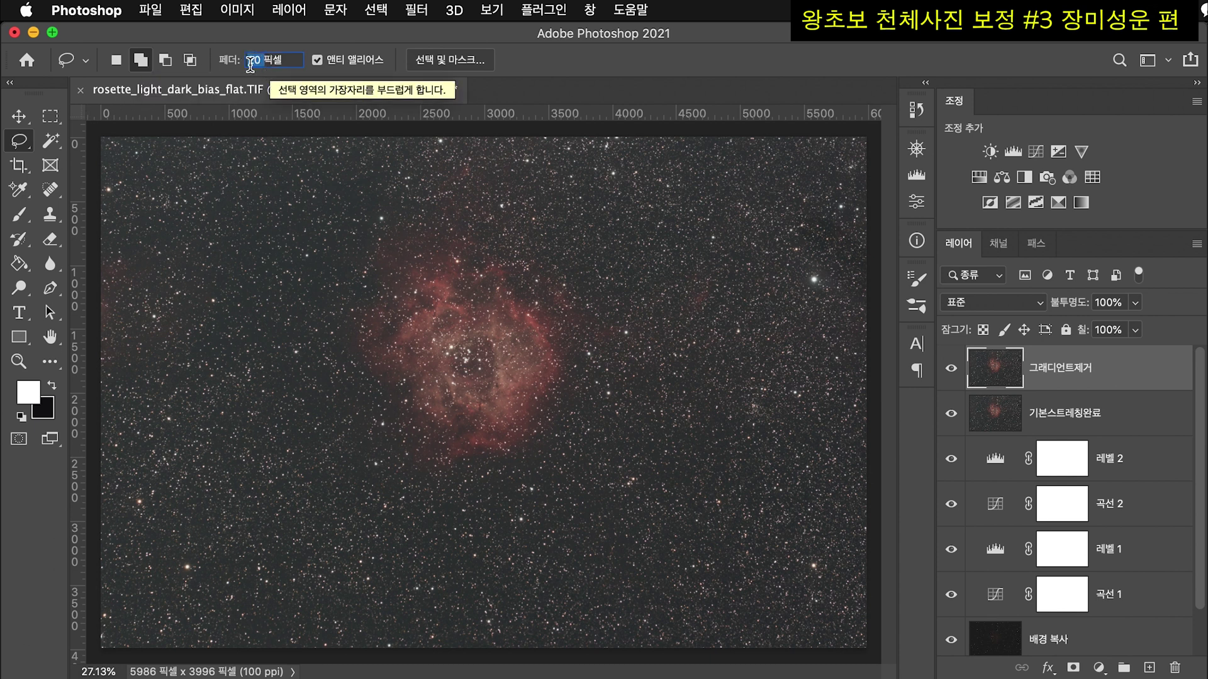
pyautogui.moveTo(437, 245)
pyautogui.mouseDown()
pyautogui.moveTo(369, 275)
pyautogui.moveTo(362, 352)
pyautogui.moveTo(405, 446)
pyautogui.moveTo(511, 465)
pyautogui.moveTo(546, 442)
pyautogui.moveTo(603, 299)
pyautogui.mouseUp()
pyautogui.moveTo(472, 242); pyautogui.dragTo(443, 241)
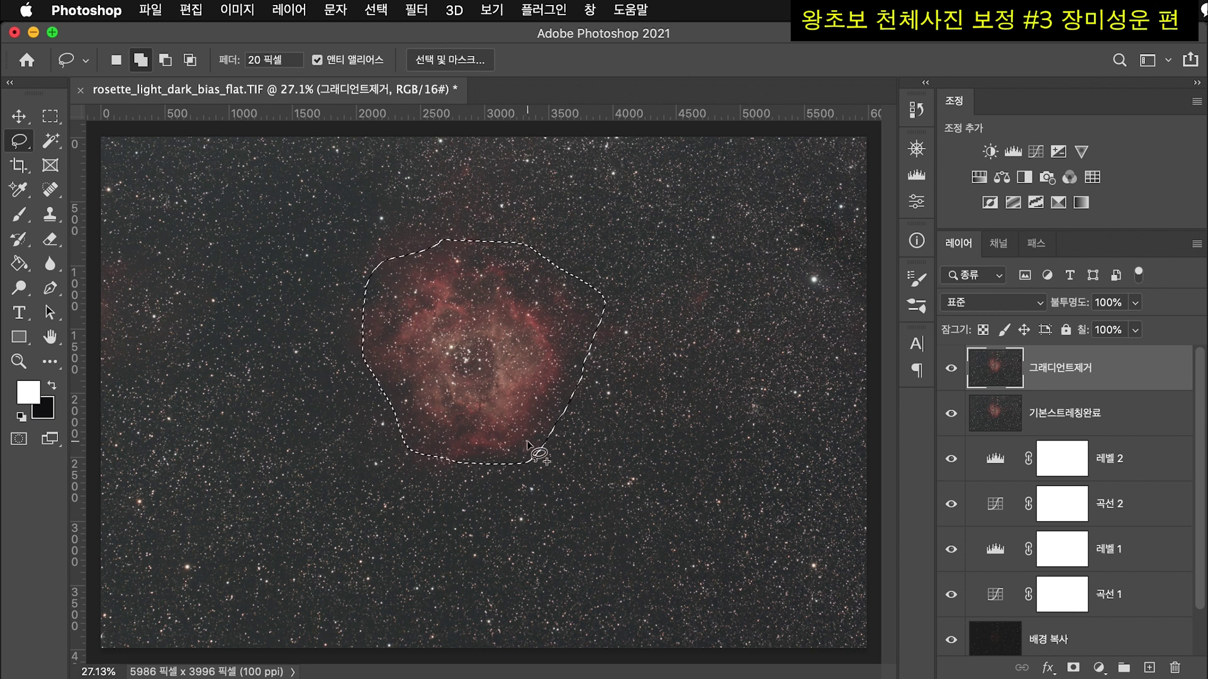
# - Run GradientXTerminator on the inverted selection with Medium Detail, Medium Strength and Balance Background Color, and clear the selection
pyautogui.rightClick(488, 357)
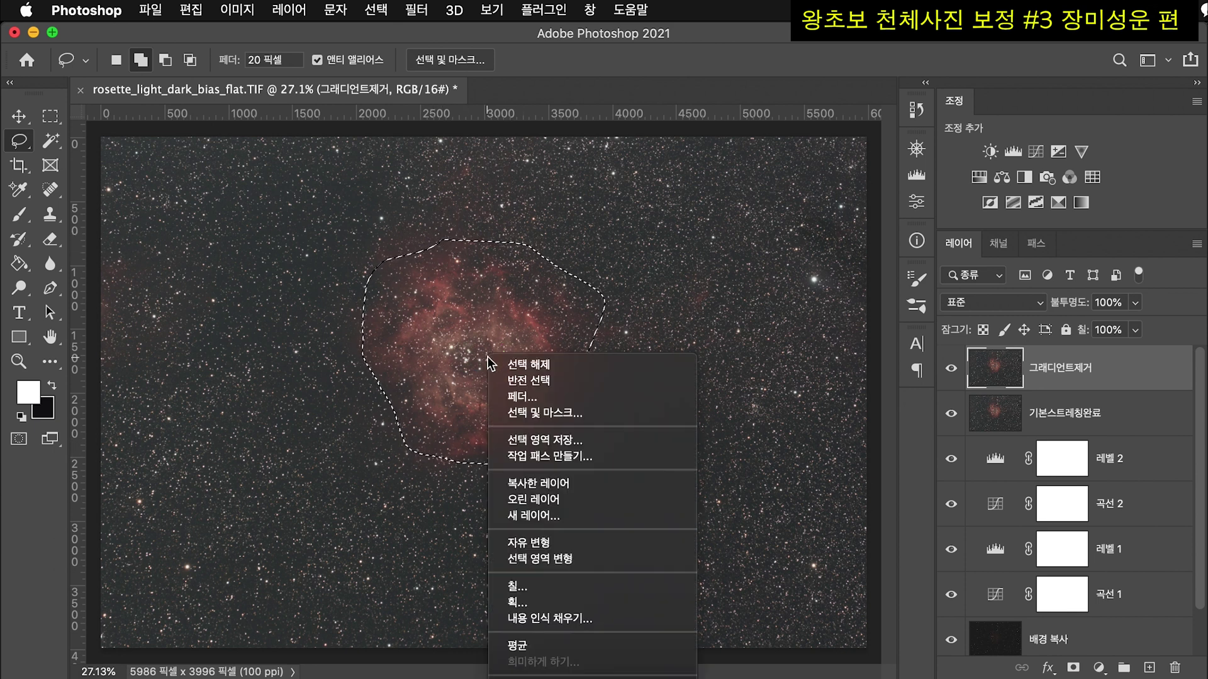
pyautogui.click(520, 377)
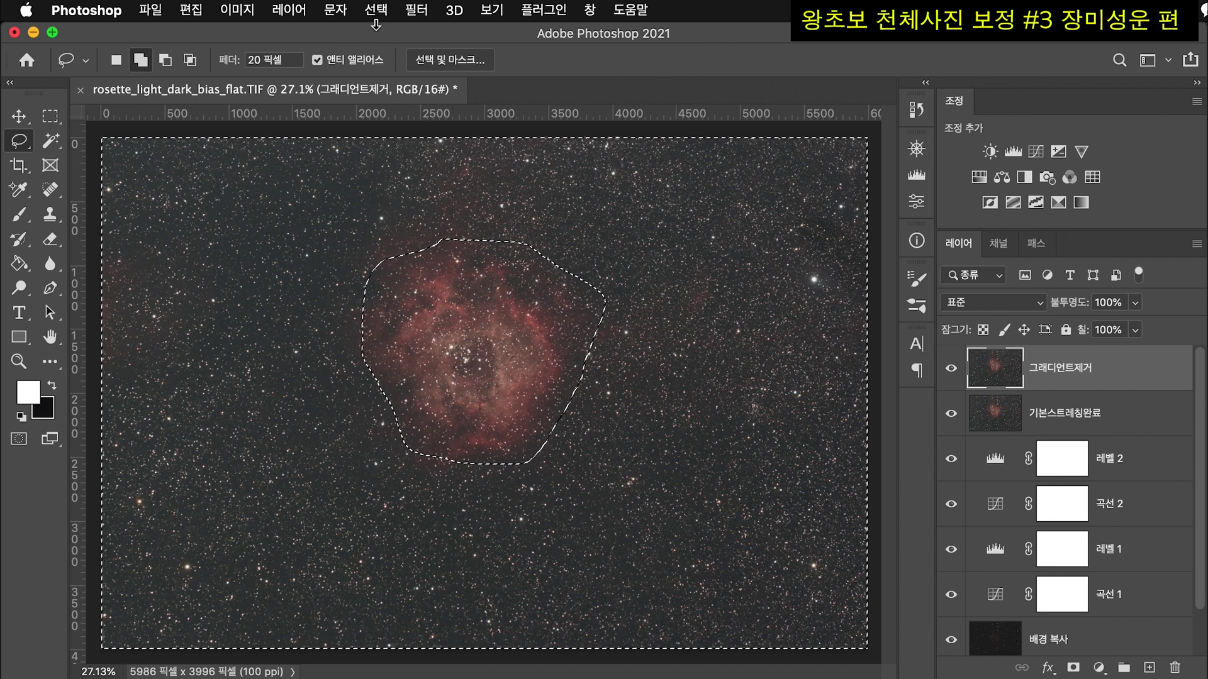
pyautogui.click(416, 9)
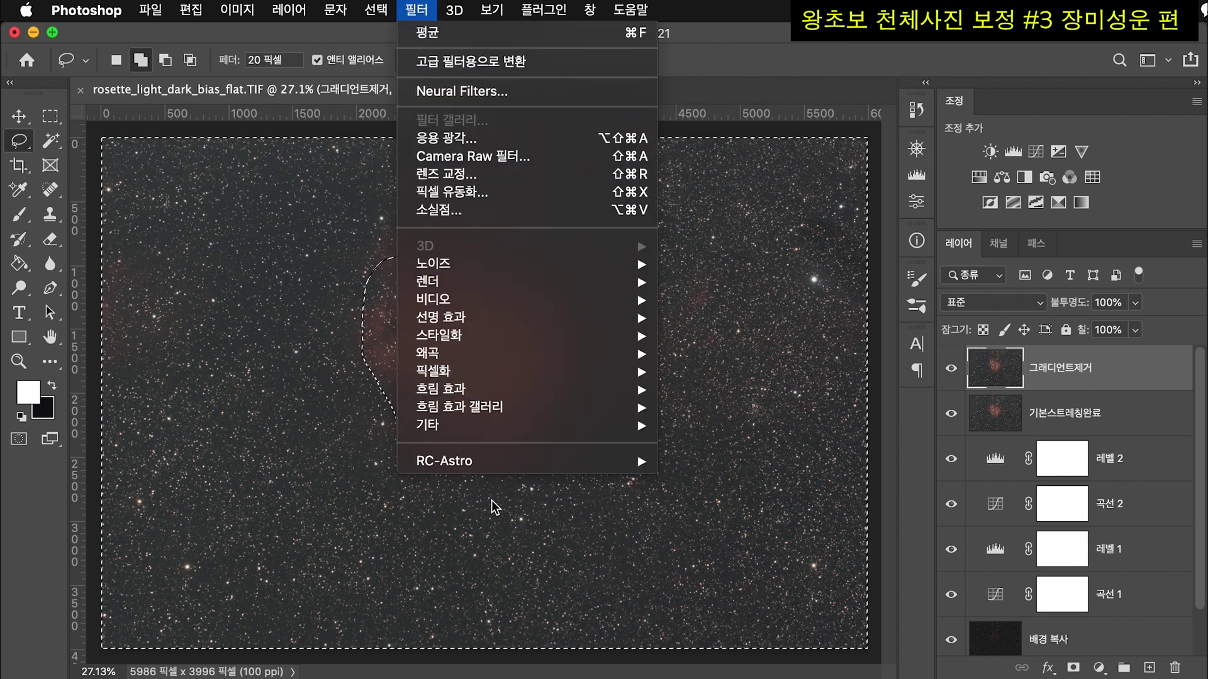
pyautogui.moveTo(486, 462)
pyautogui.click(745, 476)
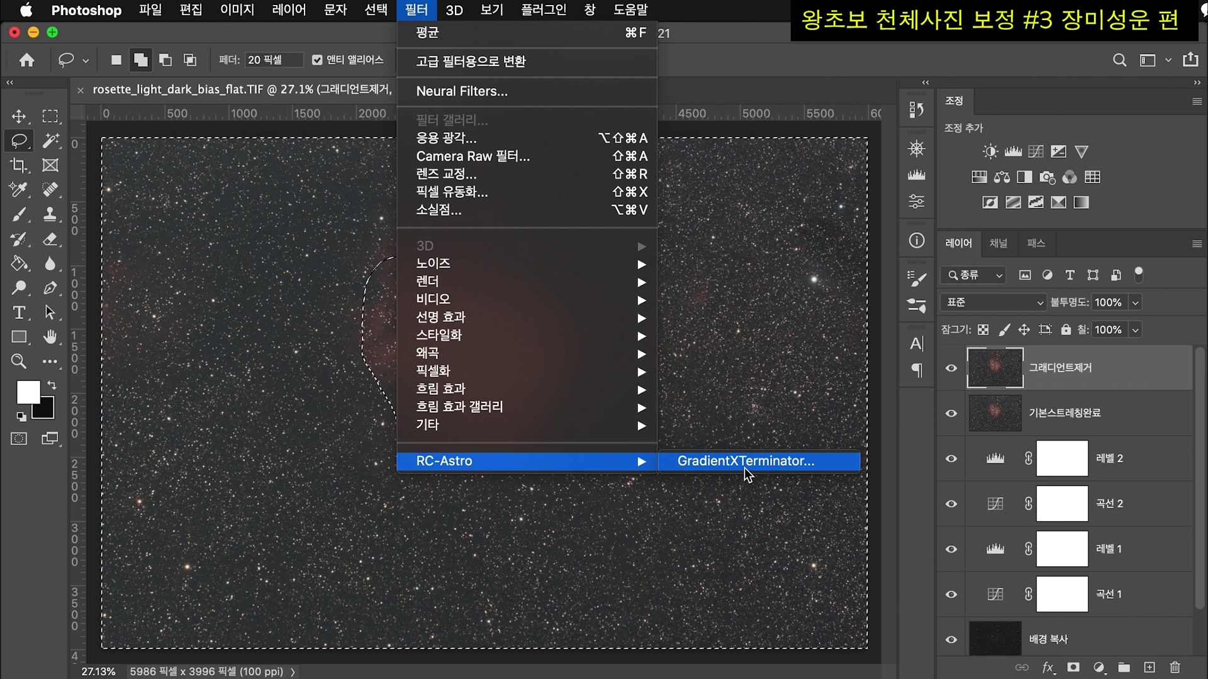
pyautogui.click(746, 469)
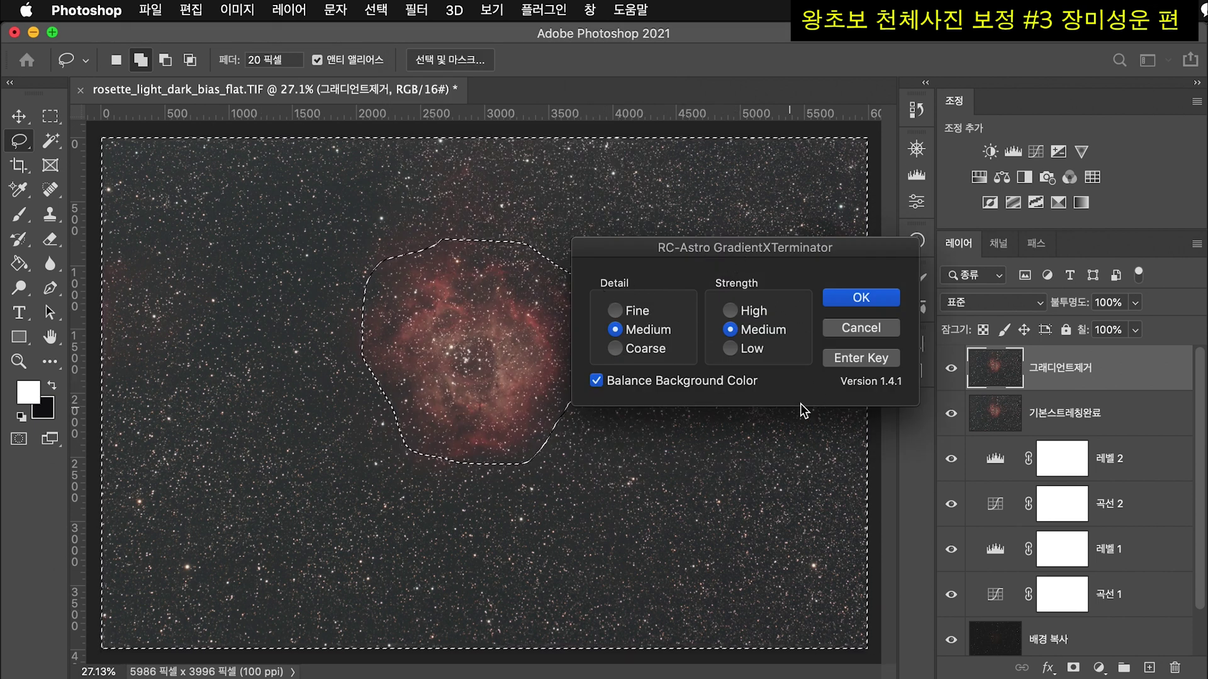
pyautogui.click(865, 297)
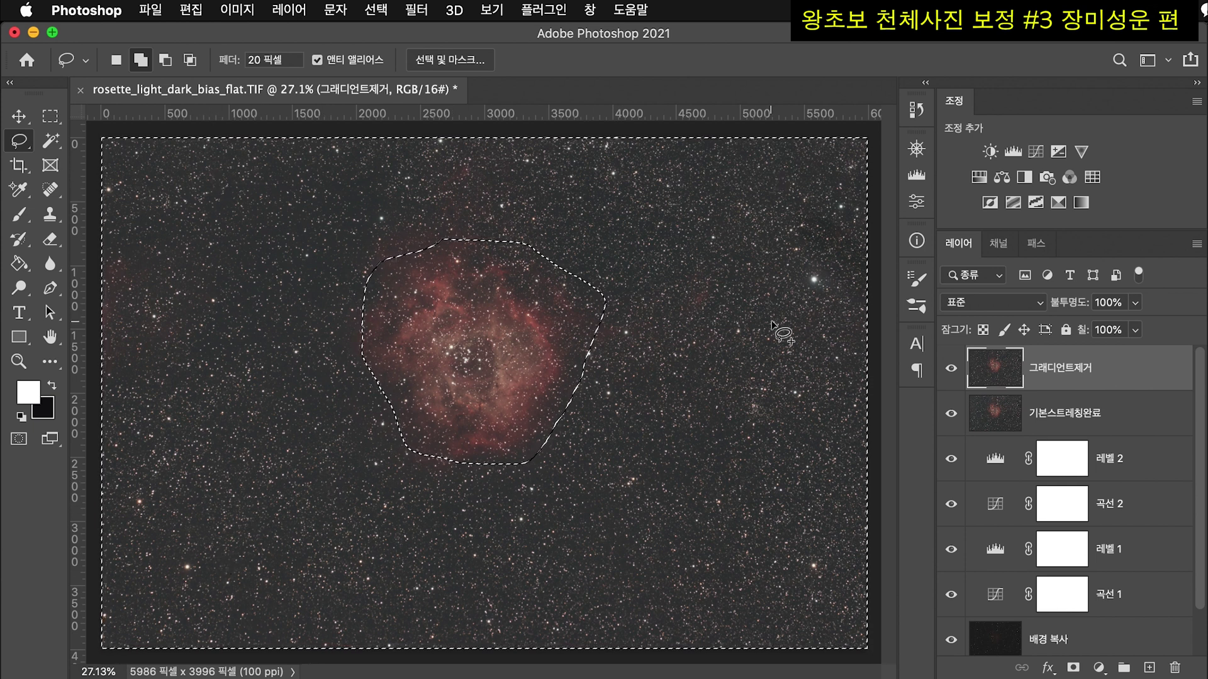
pyautogui.click(50, 116)
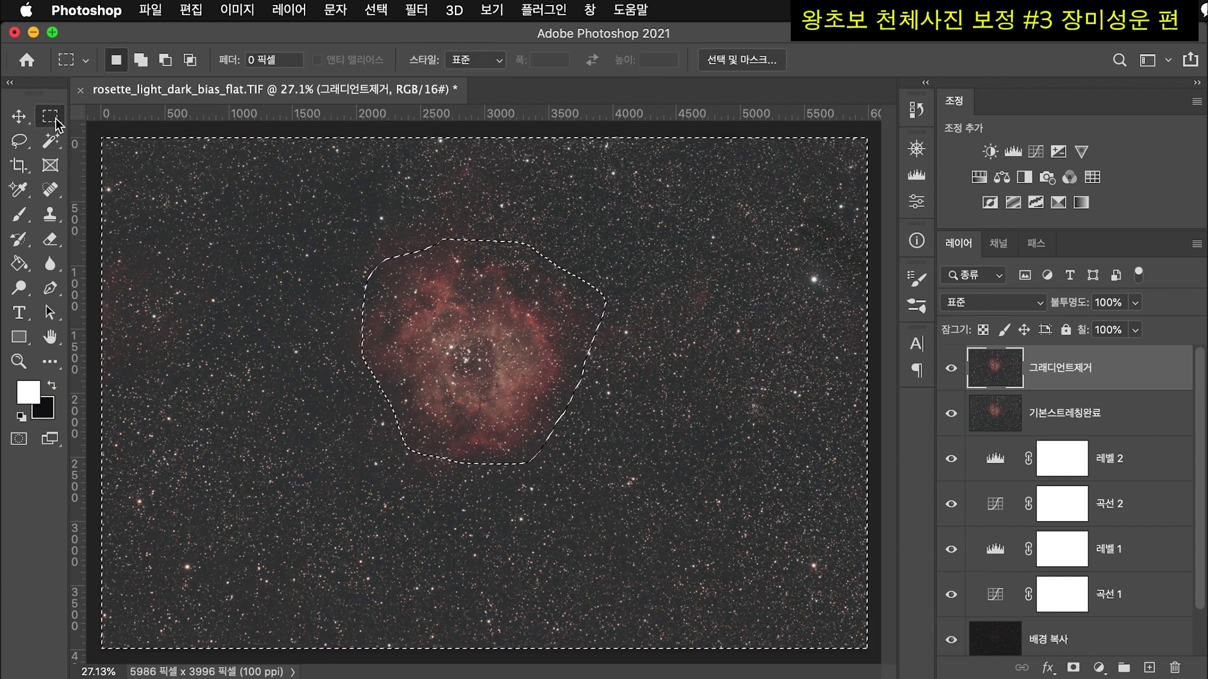
pyautogui.click(375, 208)
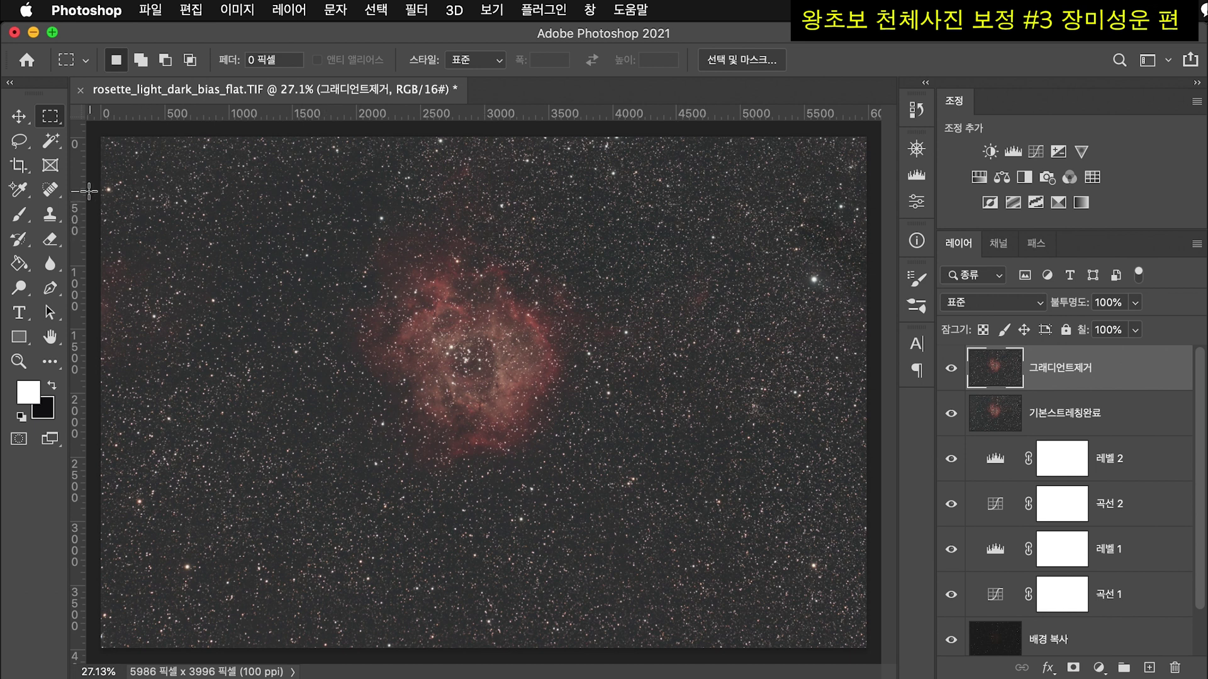
# - Crop the image around the nebula at the 5:4 ratio, to about 2973 x 2379 pixels
pyautogui.click(21, 167)
pyautogui.moveTo(165, 137); pyautogui.dragTo(239, 164)
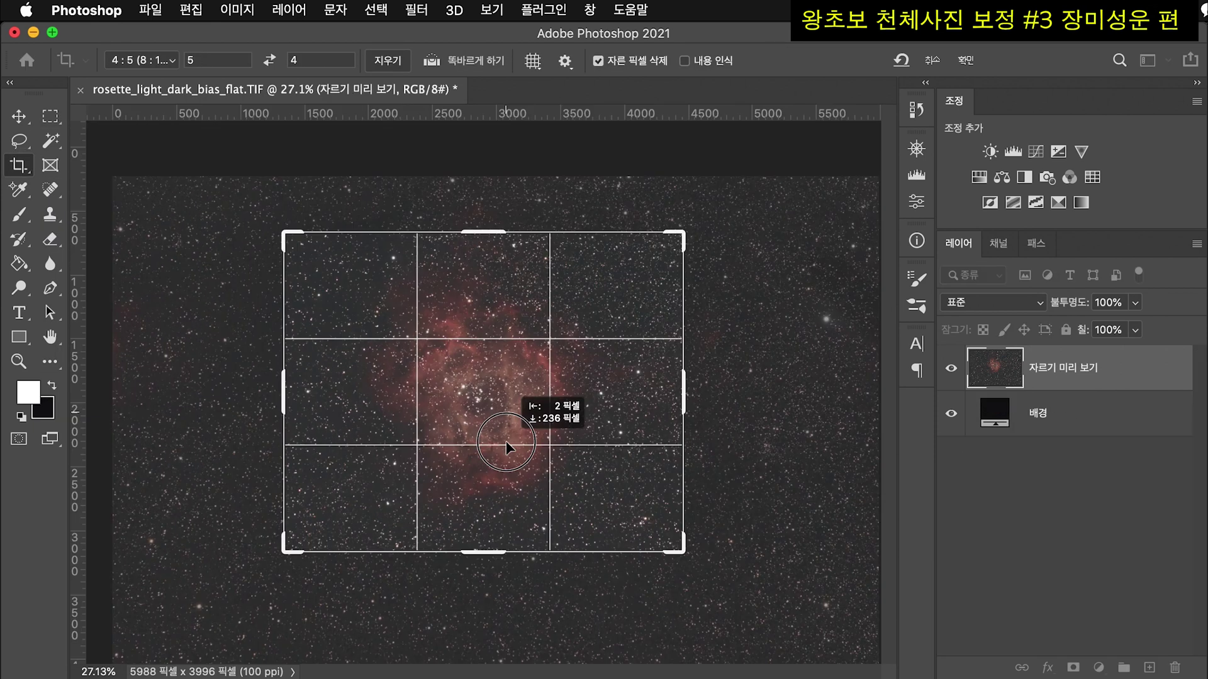
pyautogui.moveTo(505, 440); pyautogui.dragTo(511, 445)
pyautogui.moveTo(676, 239); pyautogui.dragTo(669, 246)
pyautogui.moveTo(505, 369); pyautogui.dragTo(495, 385)
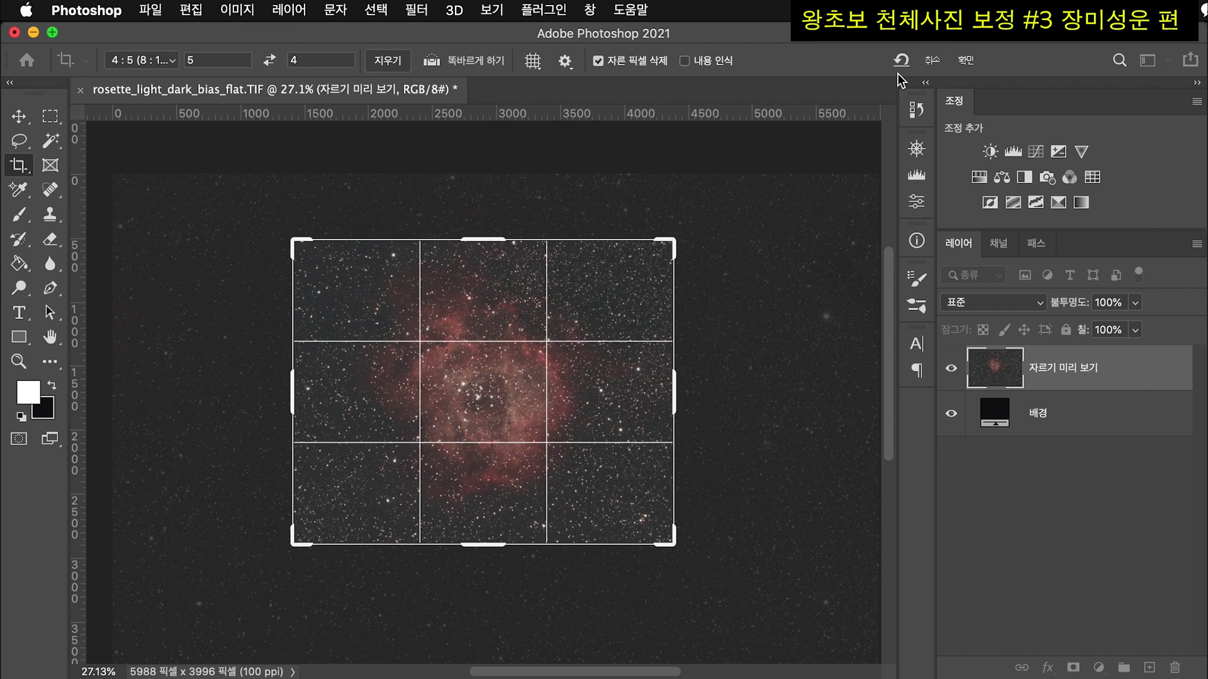
pyautogui.click(960, 63)
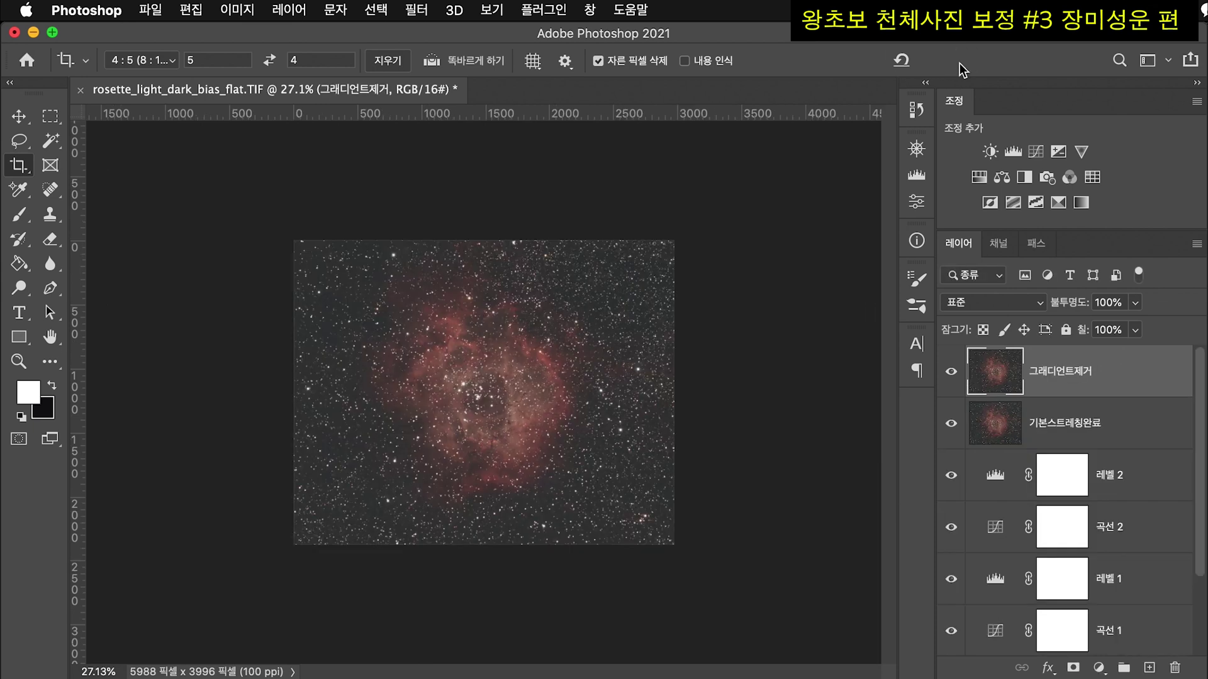
# - Duplicate the 그래디언트제거 layer
pyautogui.scroll(1, 440, 402)
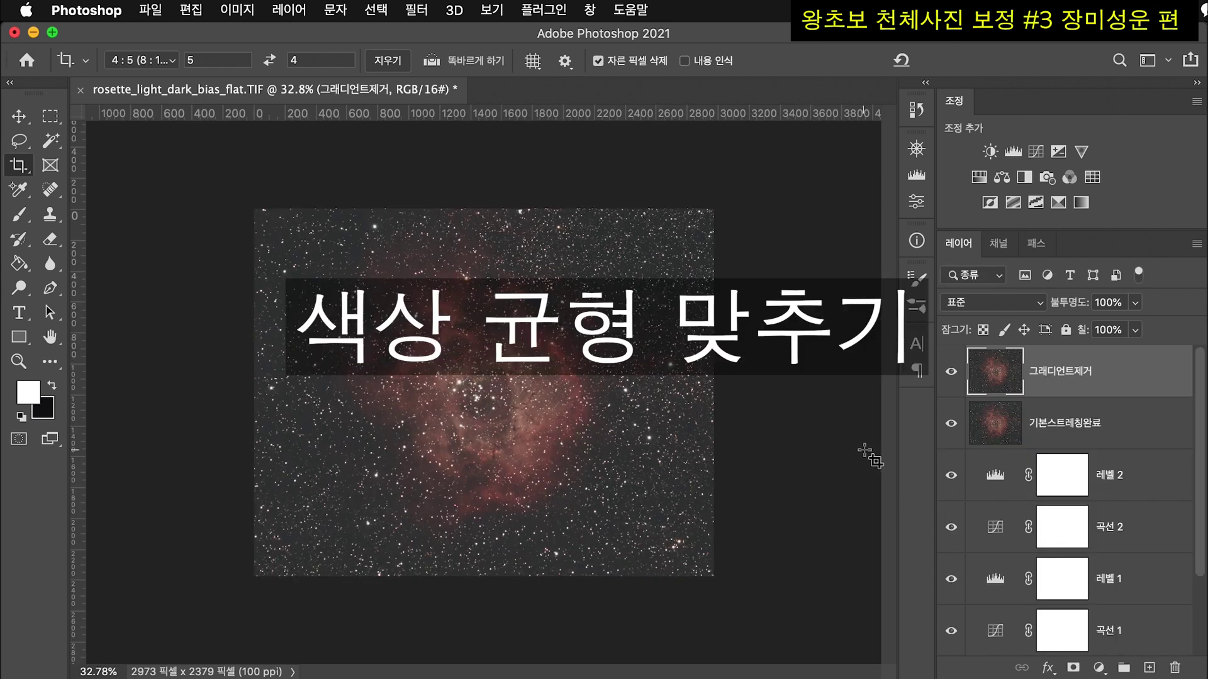
pyautogui.scroll(2, 527, 448)
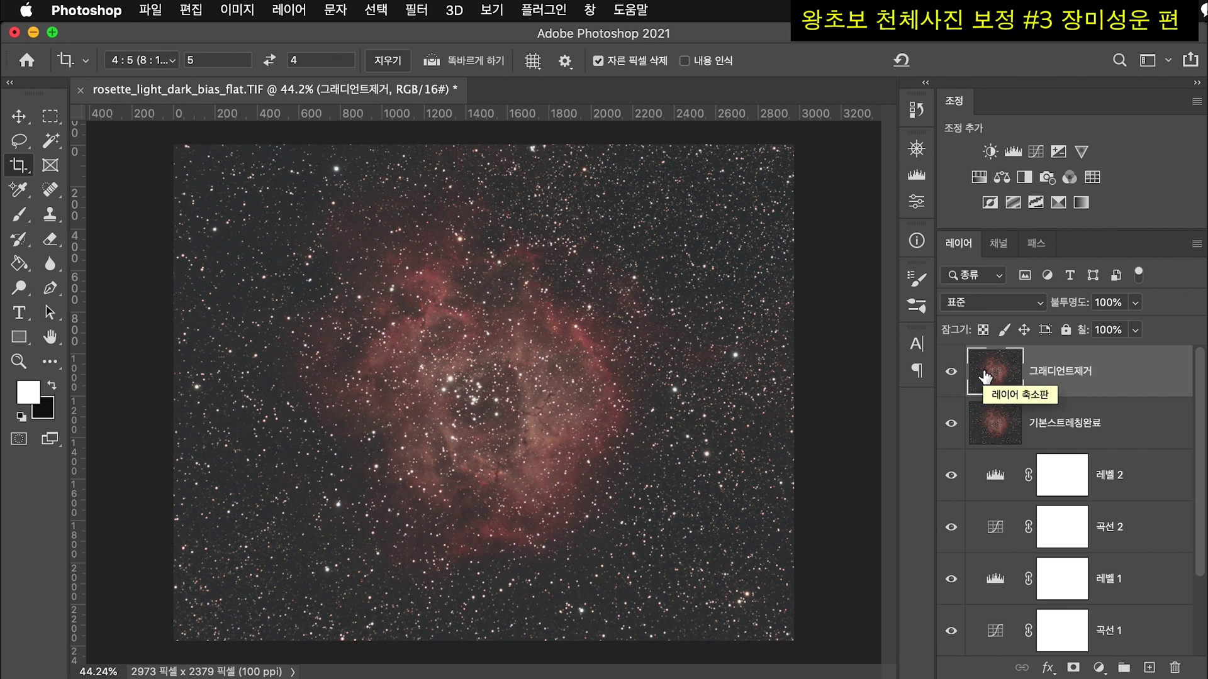
pyautogui.moveTo(985, 377); pyautogui.dragTo(988, 385)
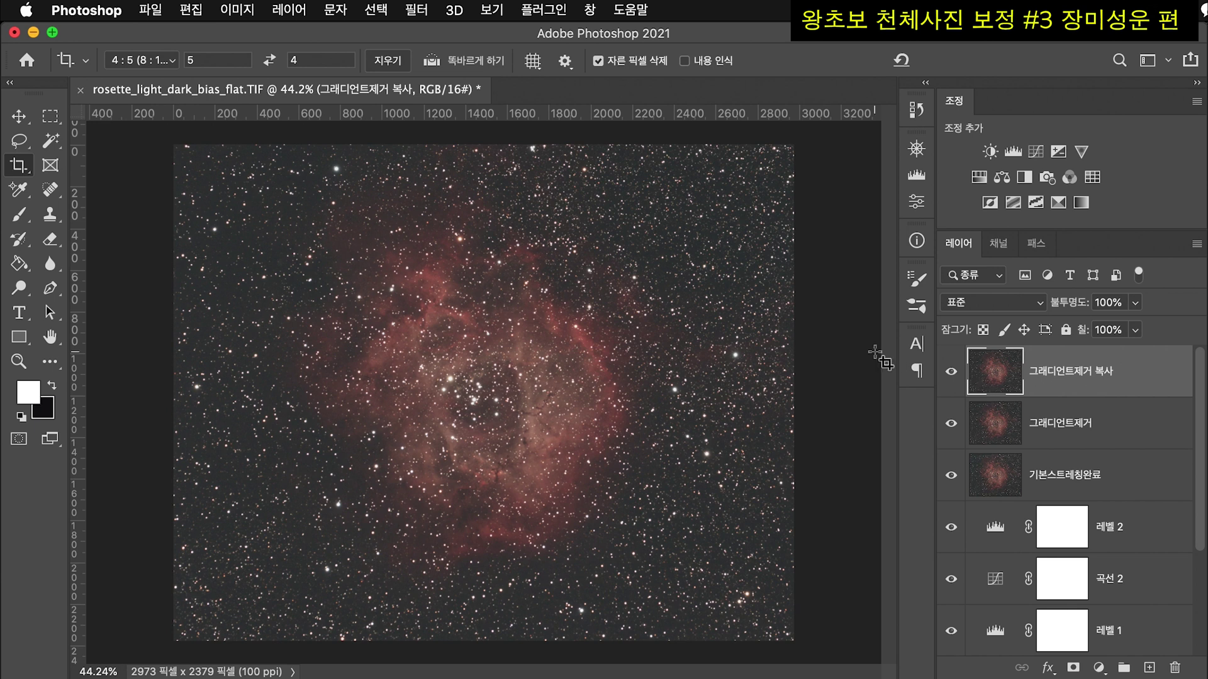
# - Apply a Threshold adjustment at level 137 to the 그래디언트제거 복사 layer, isolating the brightest stars as white
pyautogui.click(245, 13)
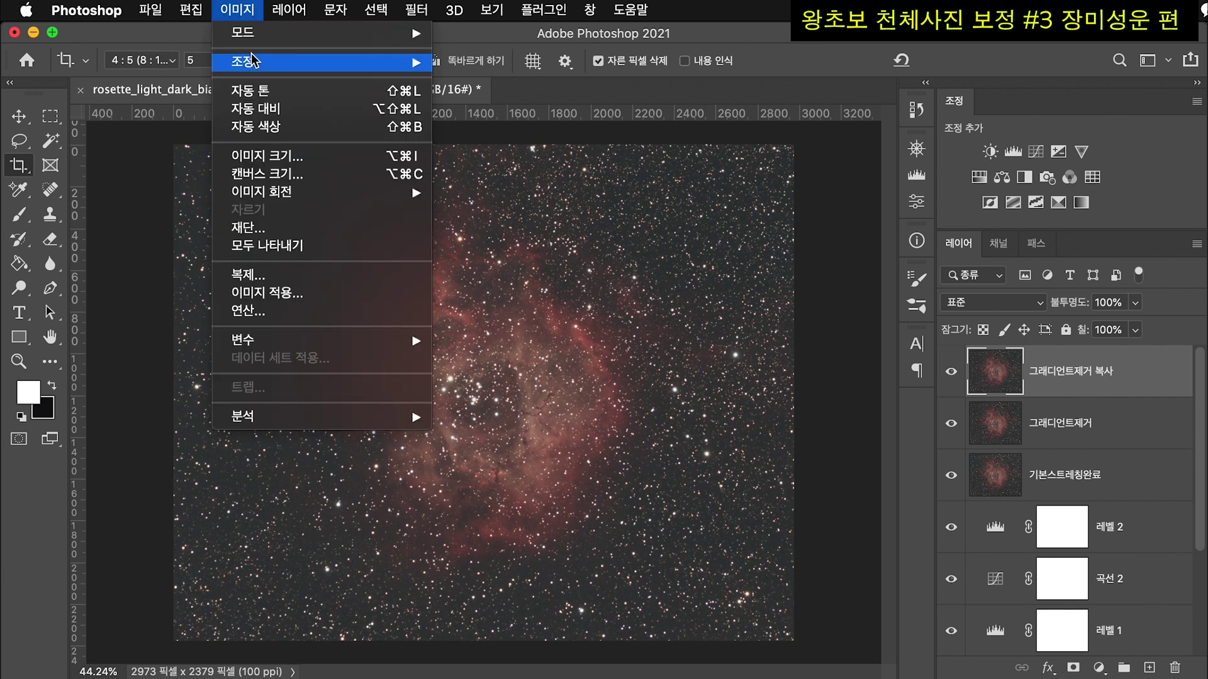
pyautogui.moveTo(252, 60)
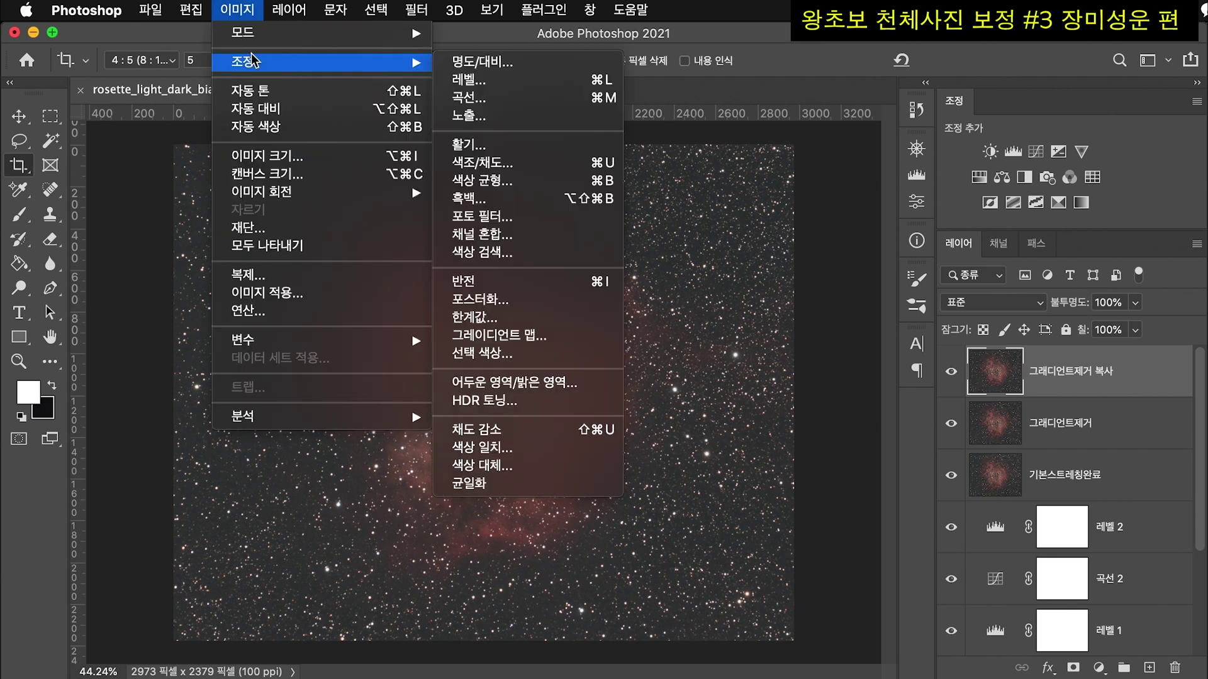
pyautogui.click(511, 317)
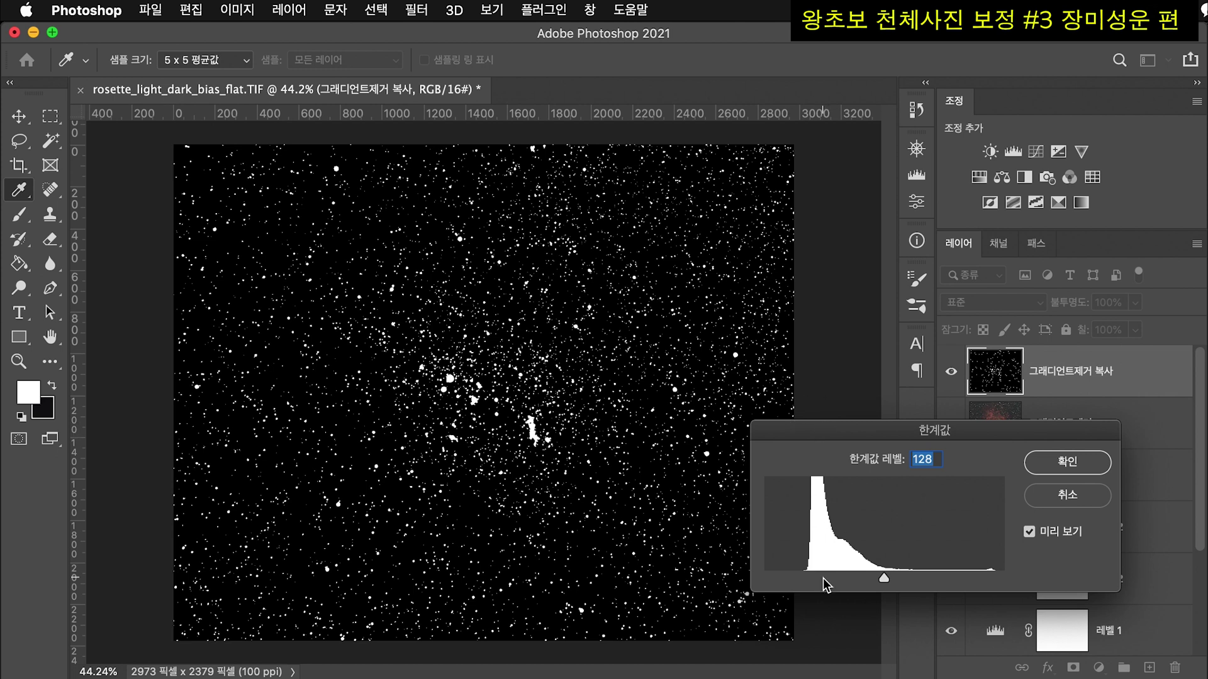
pyautogui.moveTo(882, 580)
pyautogui.mouseDown()
pyautogui.moveTo(852, 580)
pyautogui.moveTo(893, 582)
pyautogui.mouseUp()
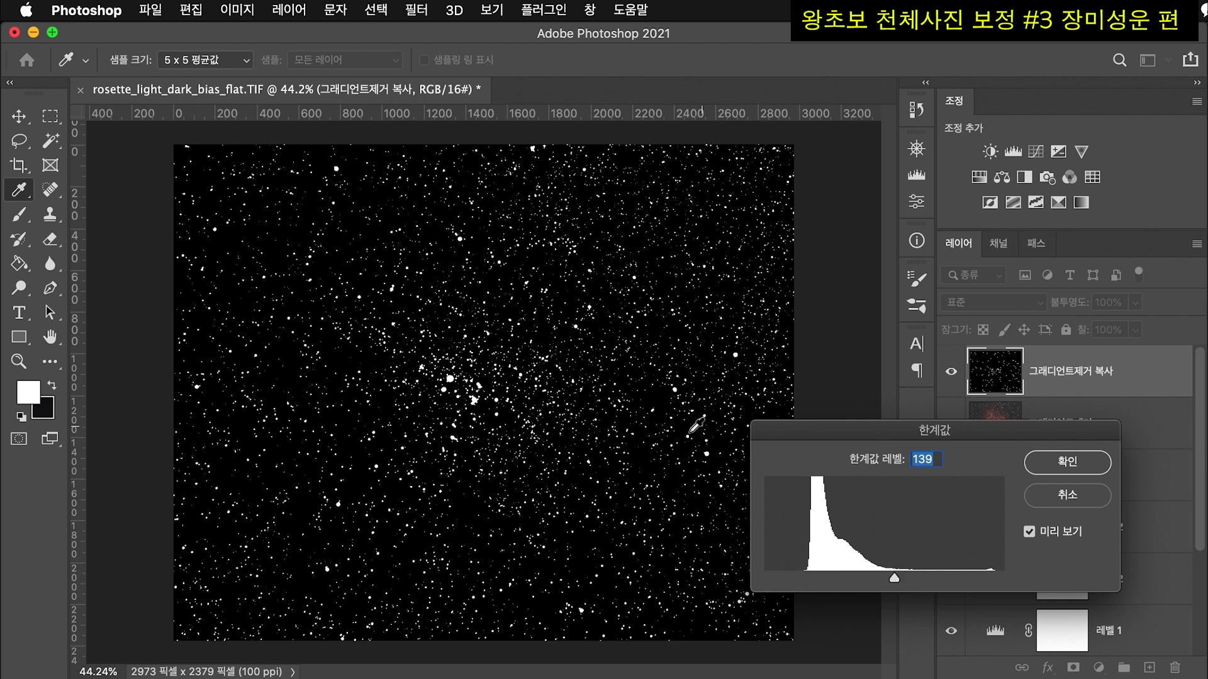
pyautogui.moveTo(894, 569); pyautogui.dragTo(889, 576)
pyautogui.moveTo(837, 428); pyautogui.dragTo(650, 177)
pyautogui.scroll(2, 453, 377)
pyautogui.scroll(5, 453, 378)
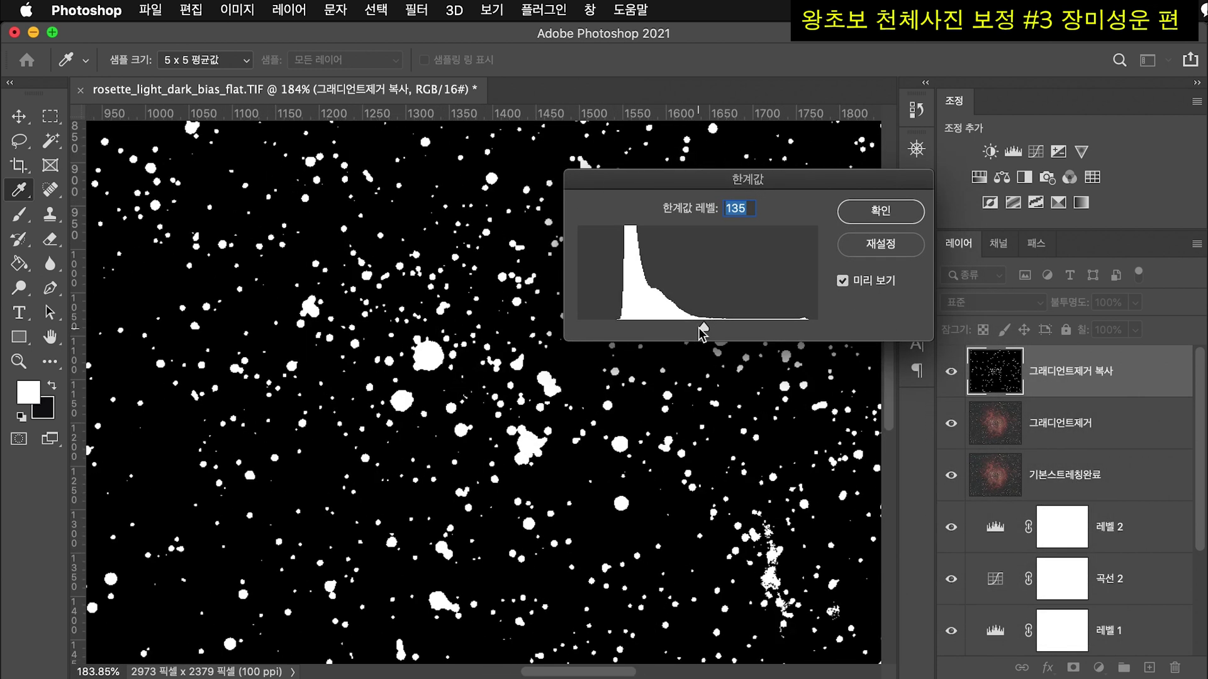
pyautogui.moveTo(703, 327); pyautogui.dragTo(706, 327)
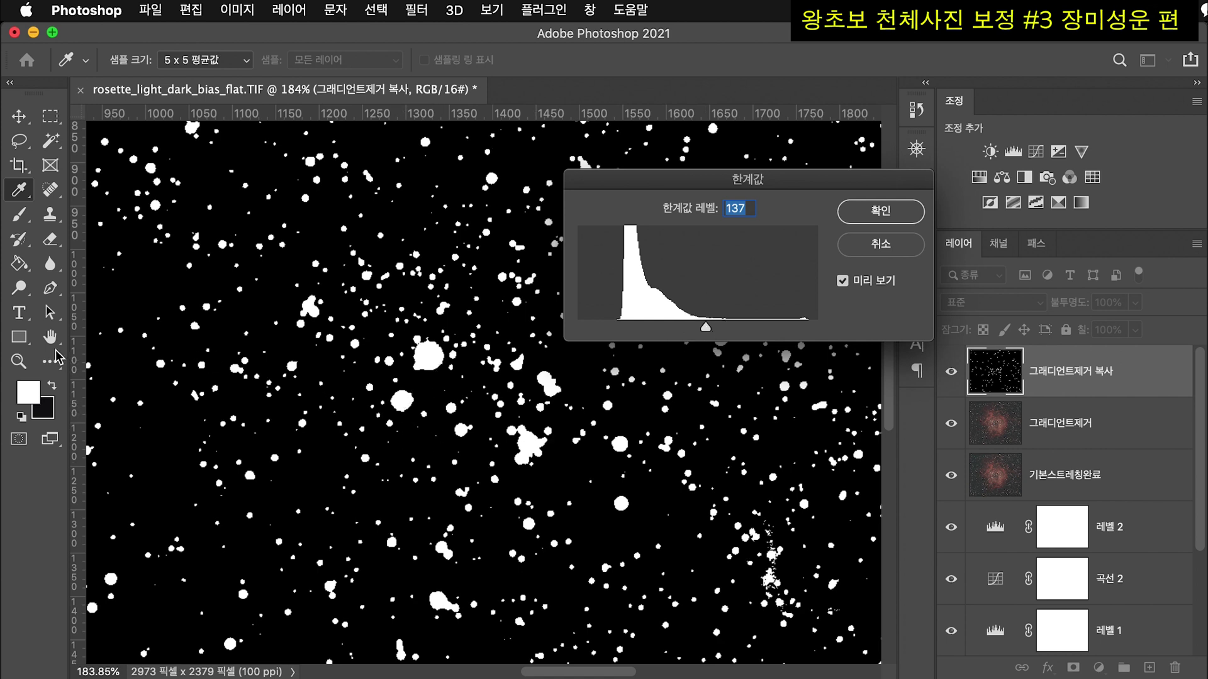
pyautogui.click(879, 211)
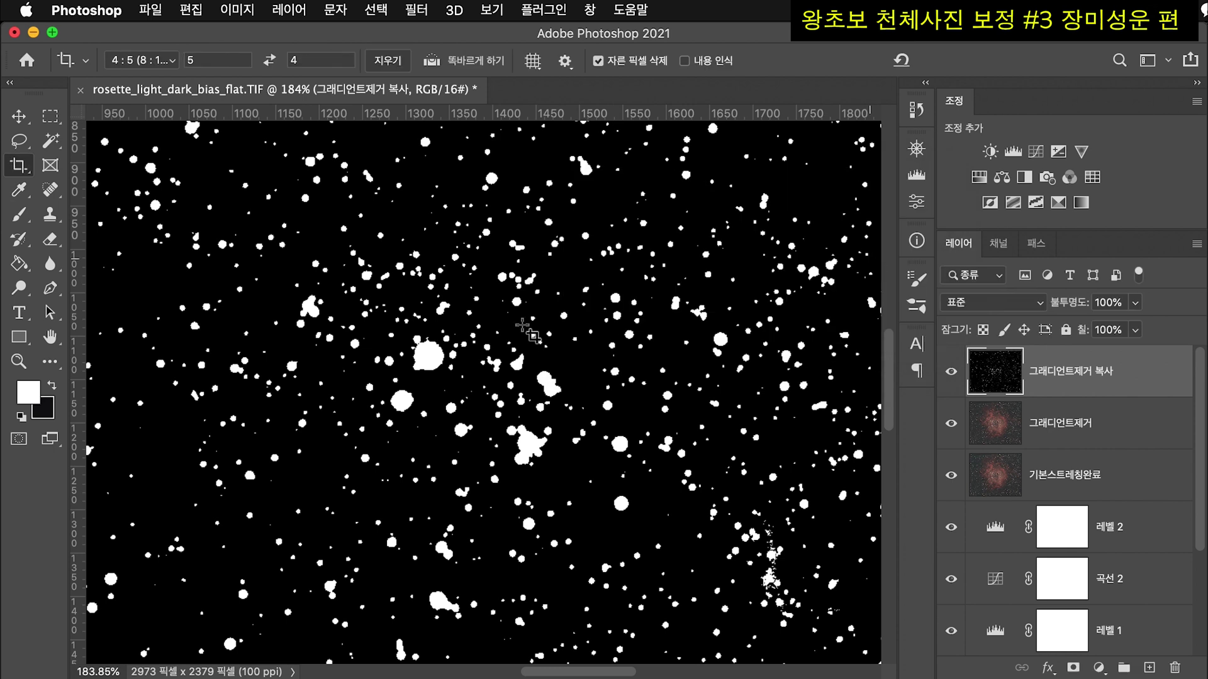
# - Place a Color Sampler point with 5 x 5 average sample size on the largest white star near the image centre
pyautogui.click(12, 195)
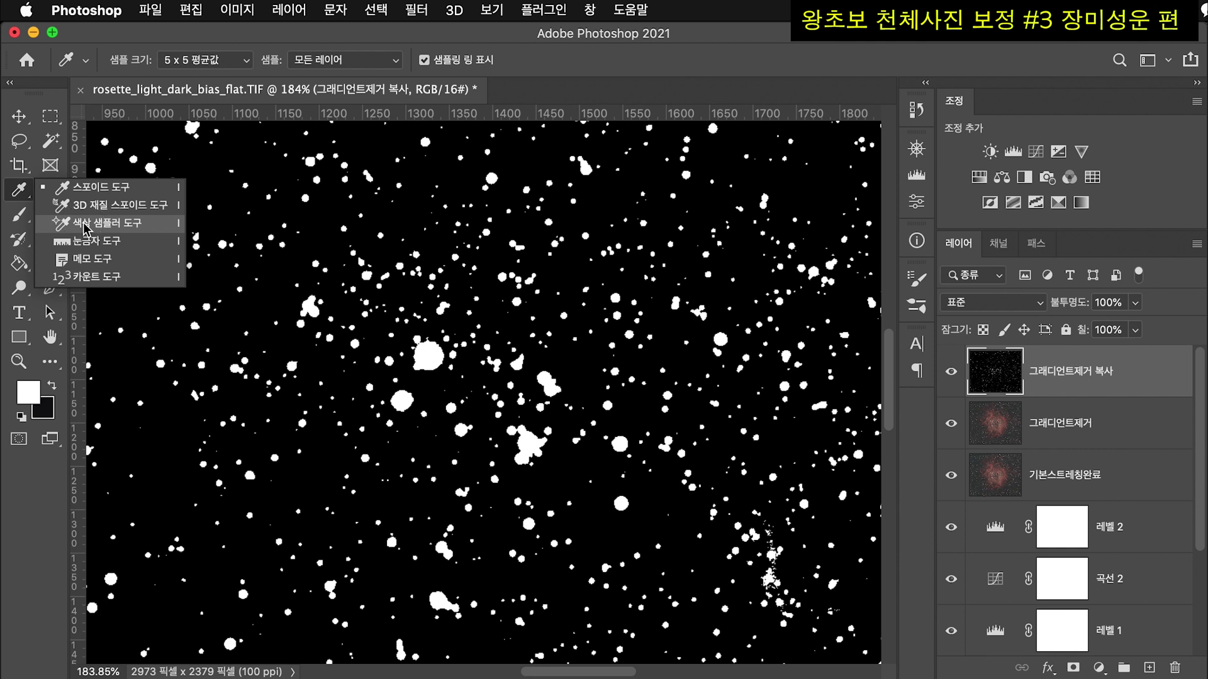
pyautogui.click(83, 228)
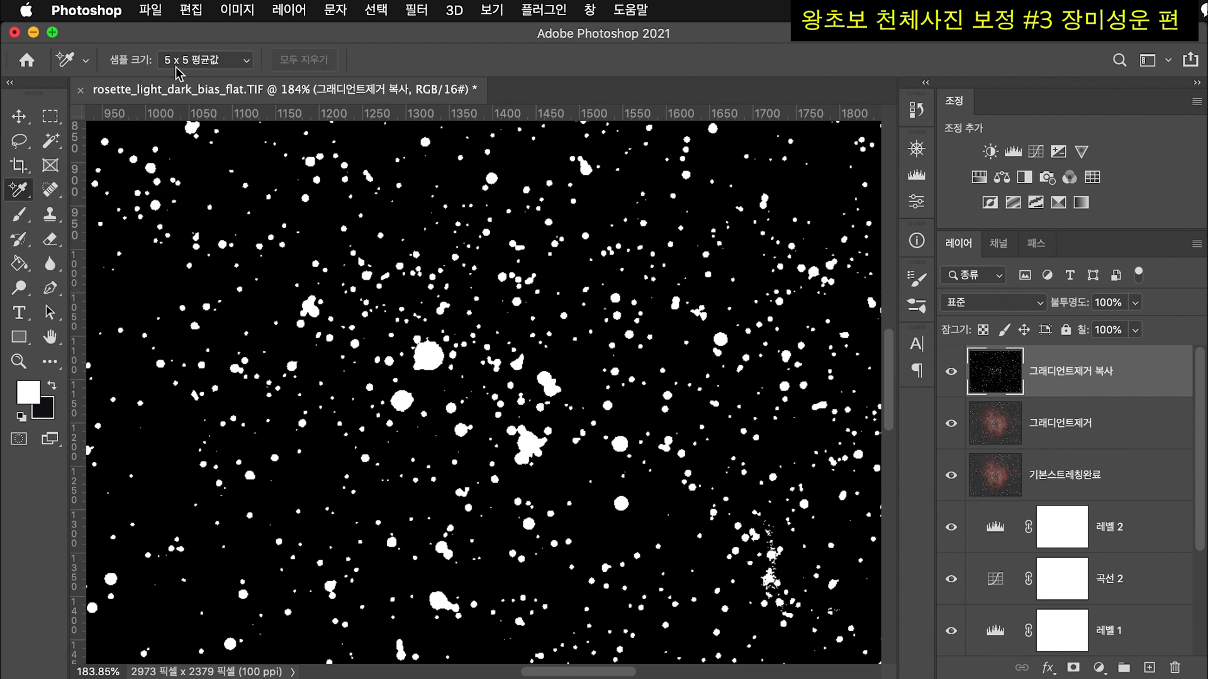
pyautogui.click(210, 68)
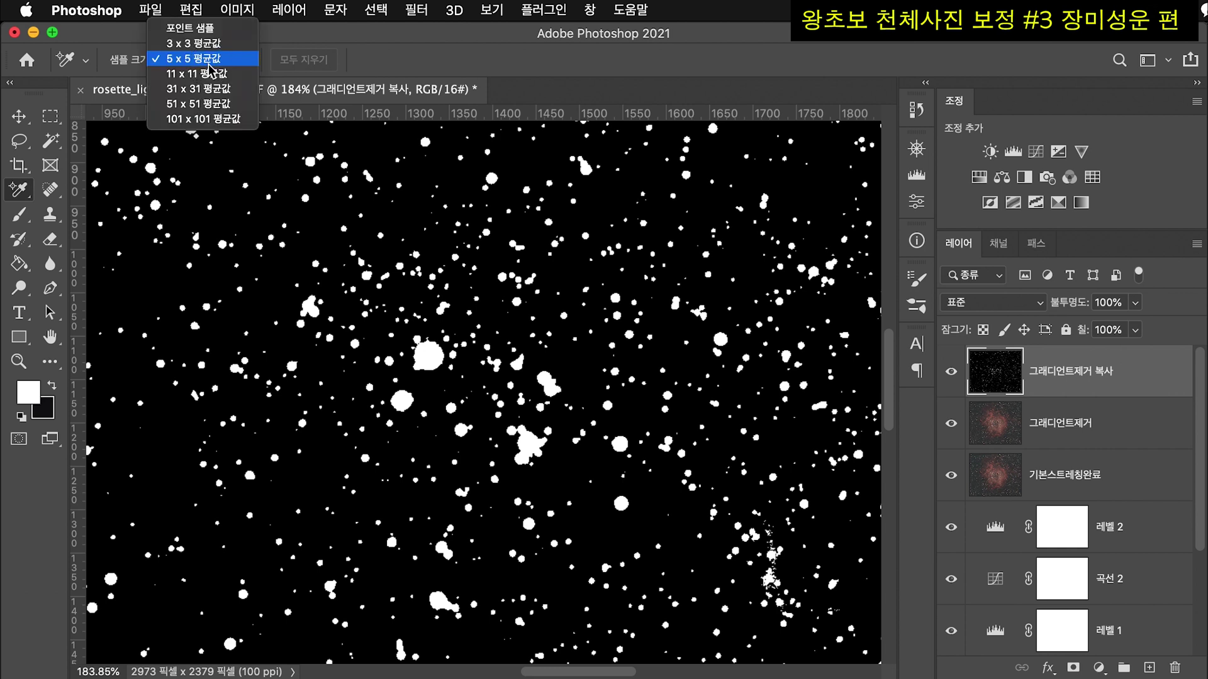
pyautogui.click(210, 68)
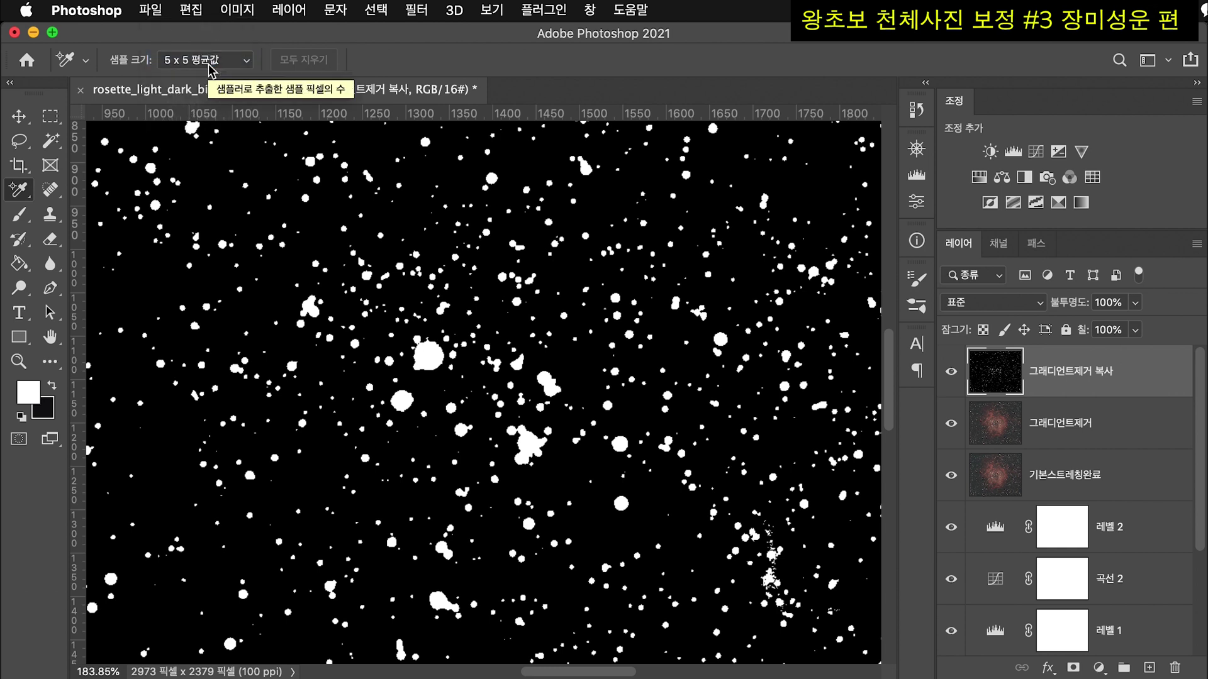
pyautogui.click(428, 355)
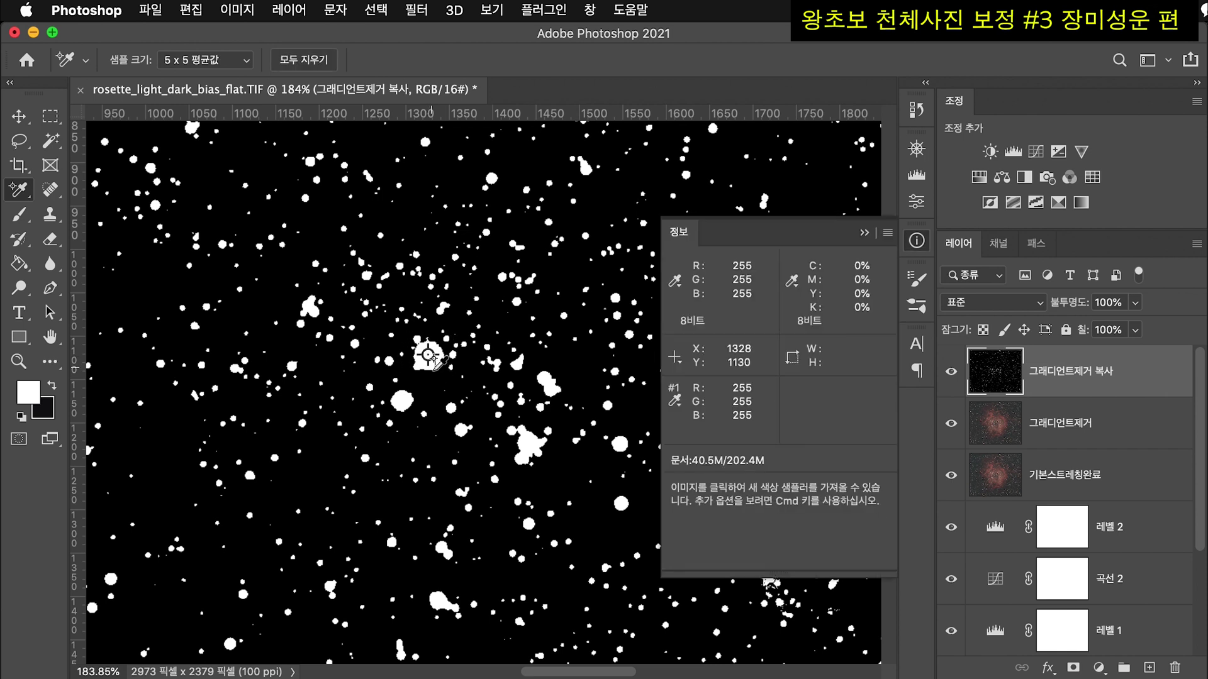
pyautogui.click(916, 243)
pyautogui.click(916, 242)
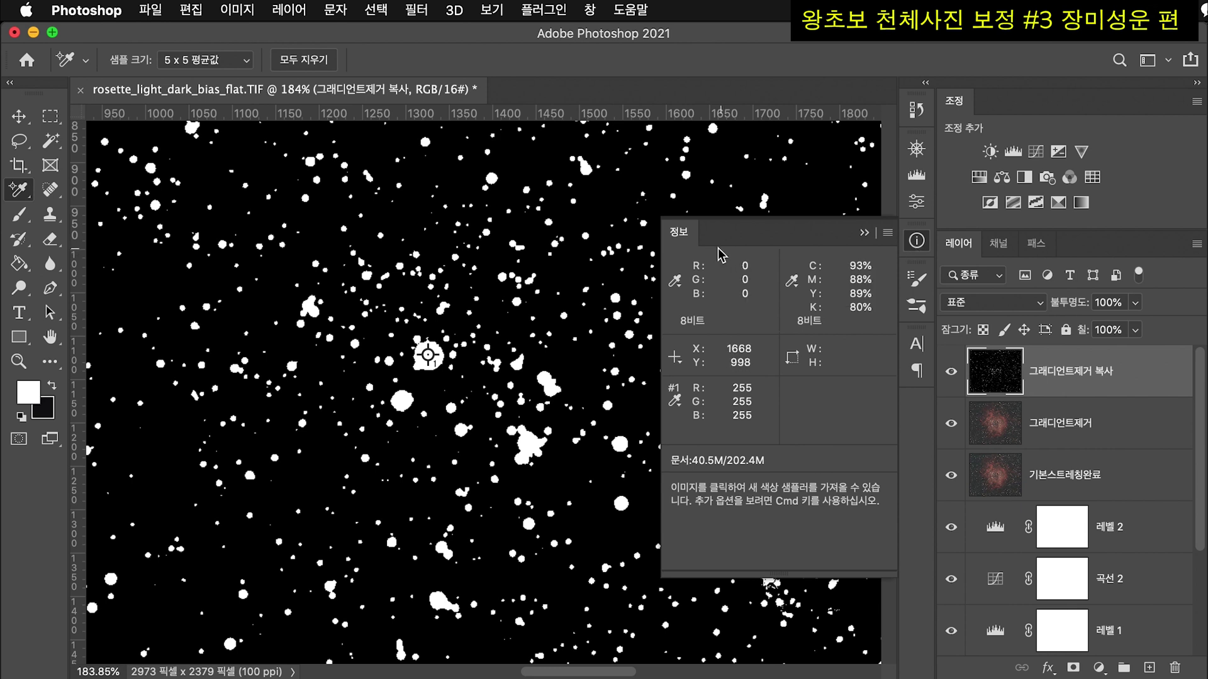
pyautogui.click(592, 10)
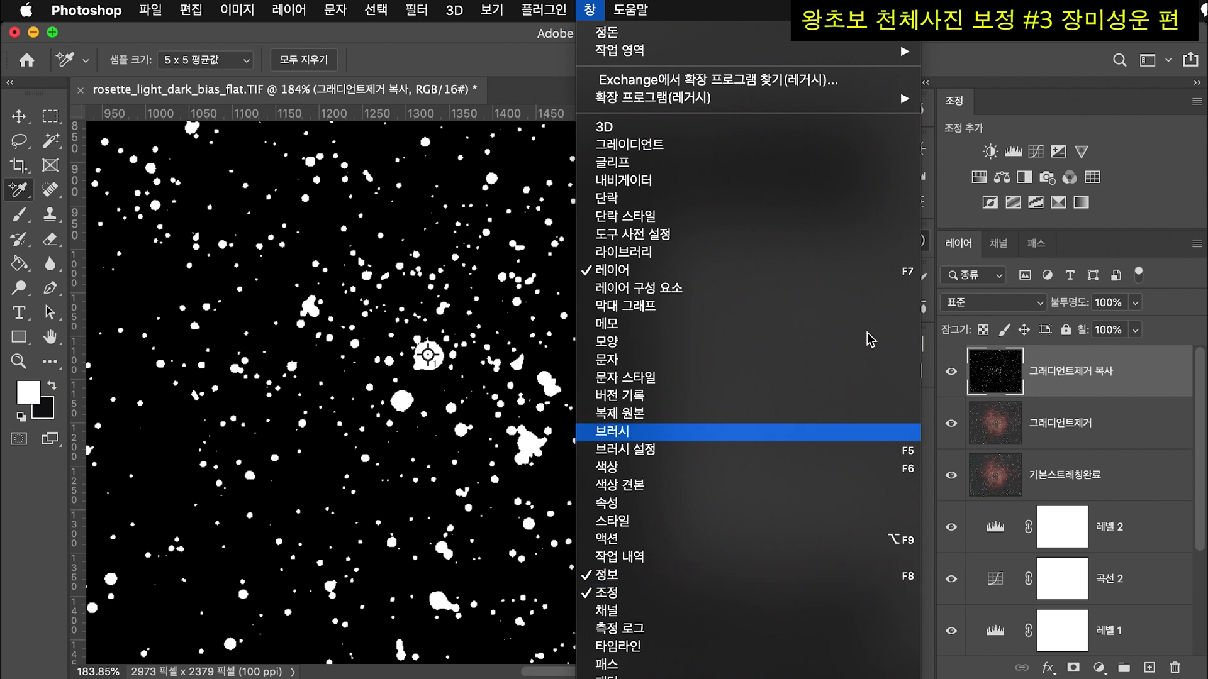
pyautogui.click(780, 7)
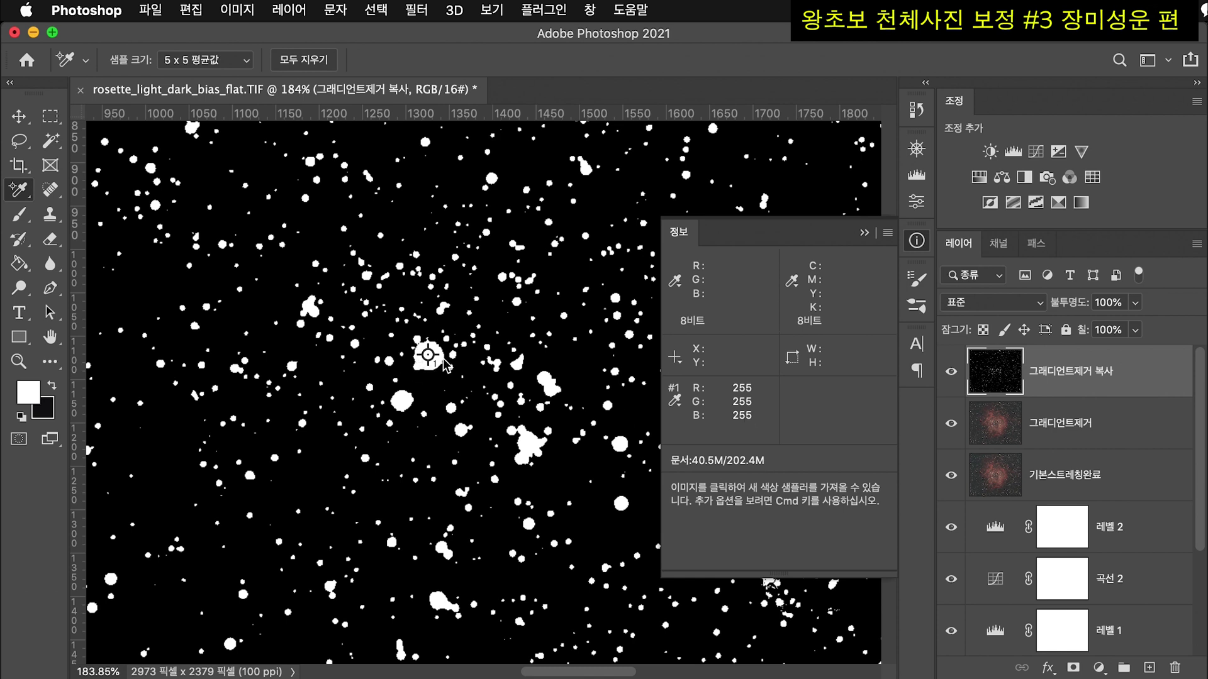
# - Delete the thresholded 그래디언트제거 복사 layer
pyautogui.click(1000, 373)
pyautogui.moveTo(1001, 373); pyautogui.dragTo(1175, 668)
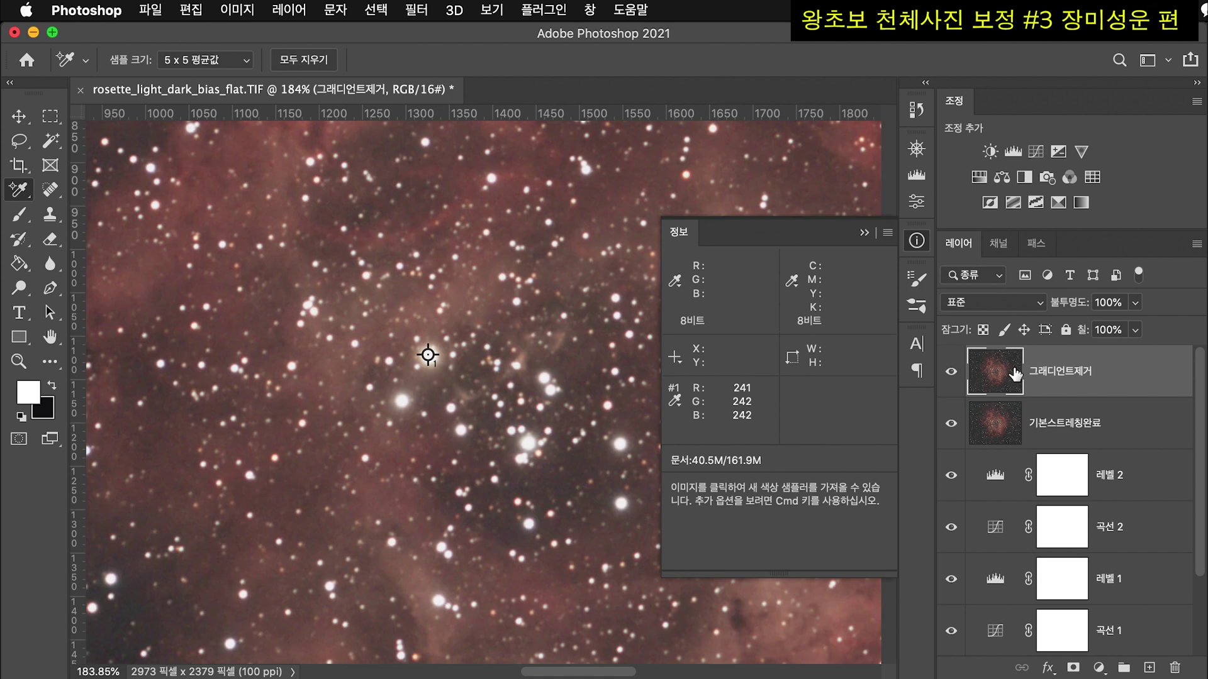
# - Place a second Color Sampler point on a dark, star-free patch of sky background near the image's left side
pyautogui.scroll(-5, 469, 361)
pyautogui.scroll(5, 369, 443)
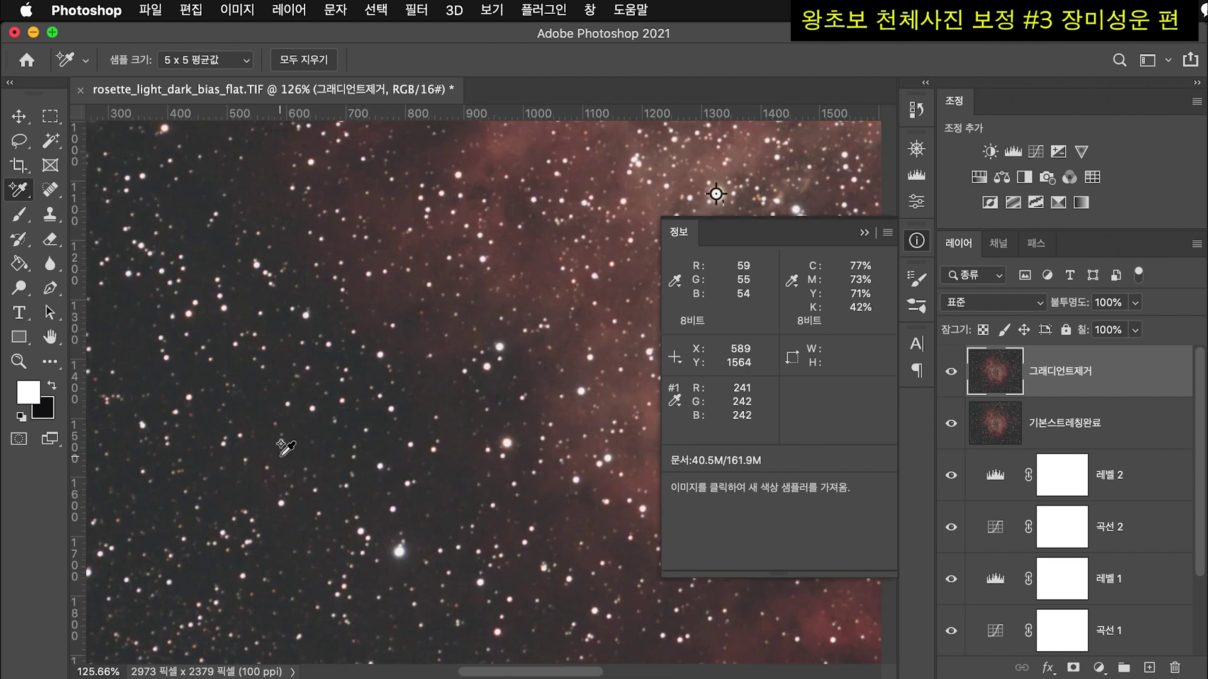
pyautogui.scroll(-3, 196, 478)
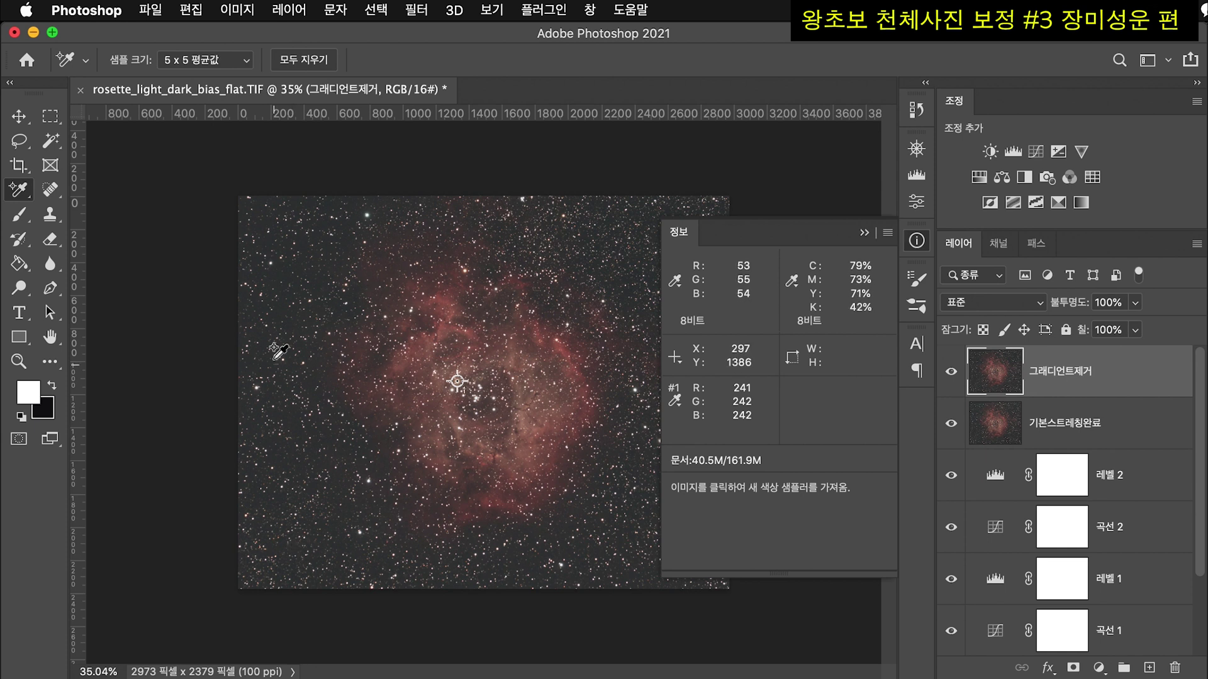
pyautogui.scroll(2, 292, 293)
pyautogui.scroll(3, 187, 231)
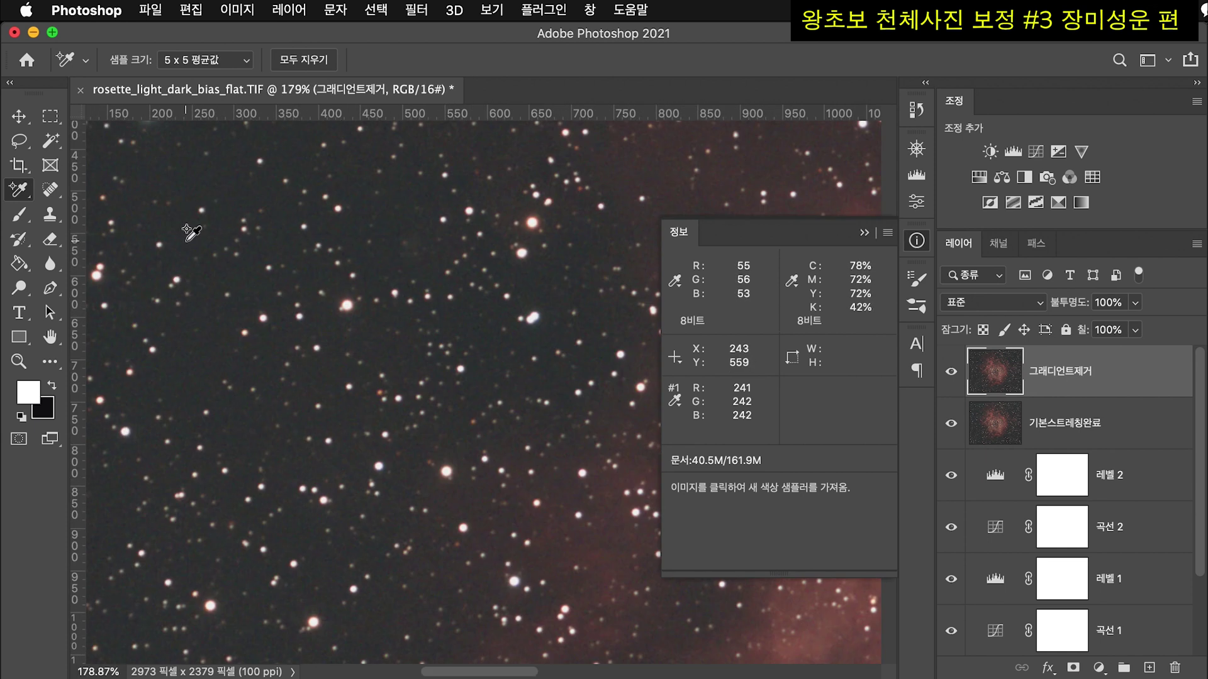
pyautogui.scroll(3, 193, 333)
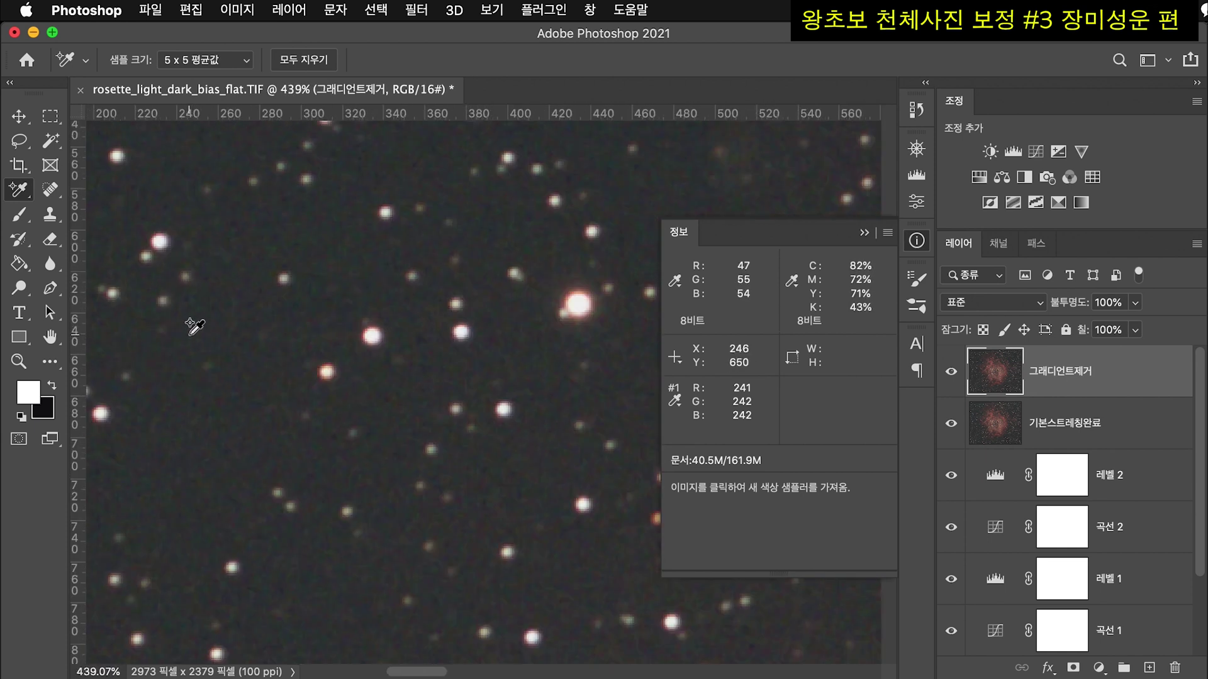
pyautogui.scroll(-1, 194, 349)
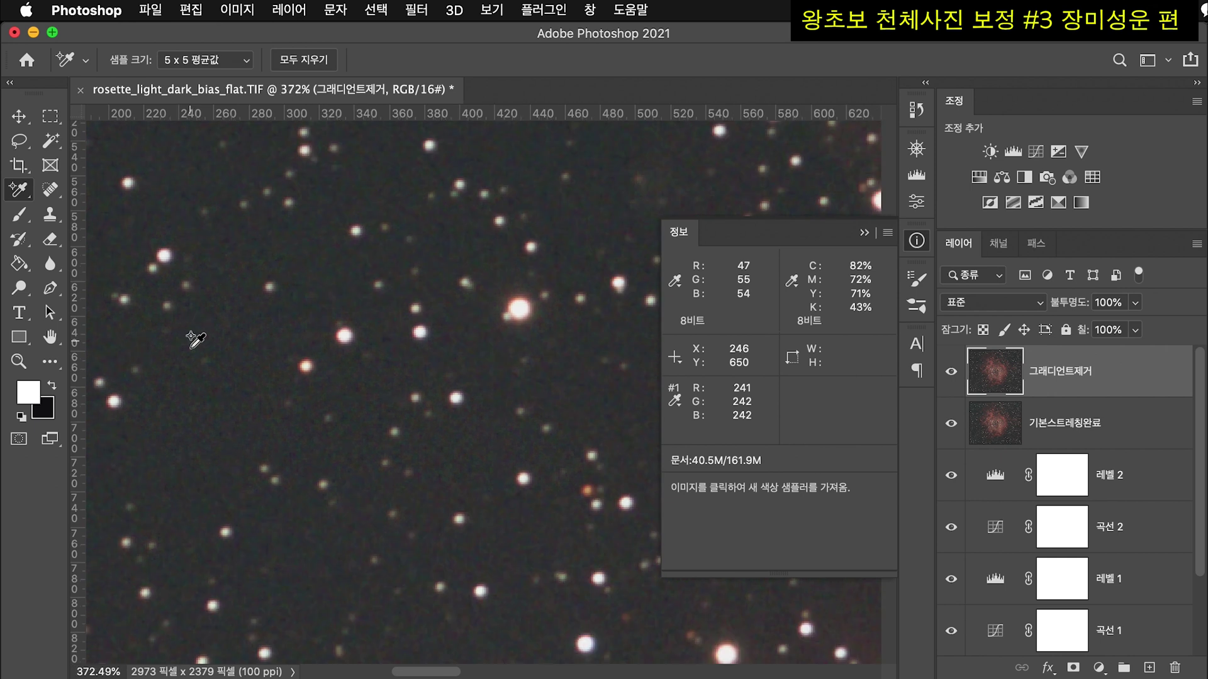
pyautogui.click(173, 438)
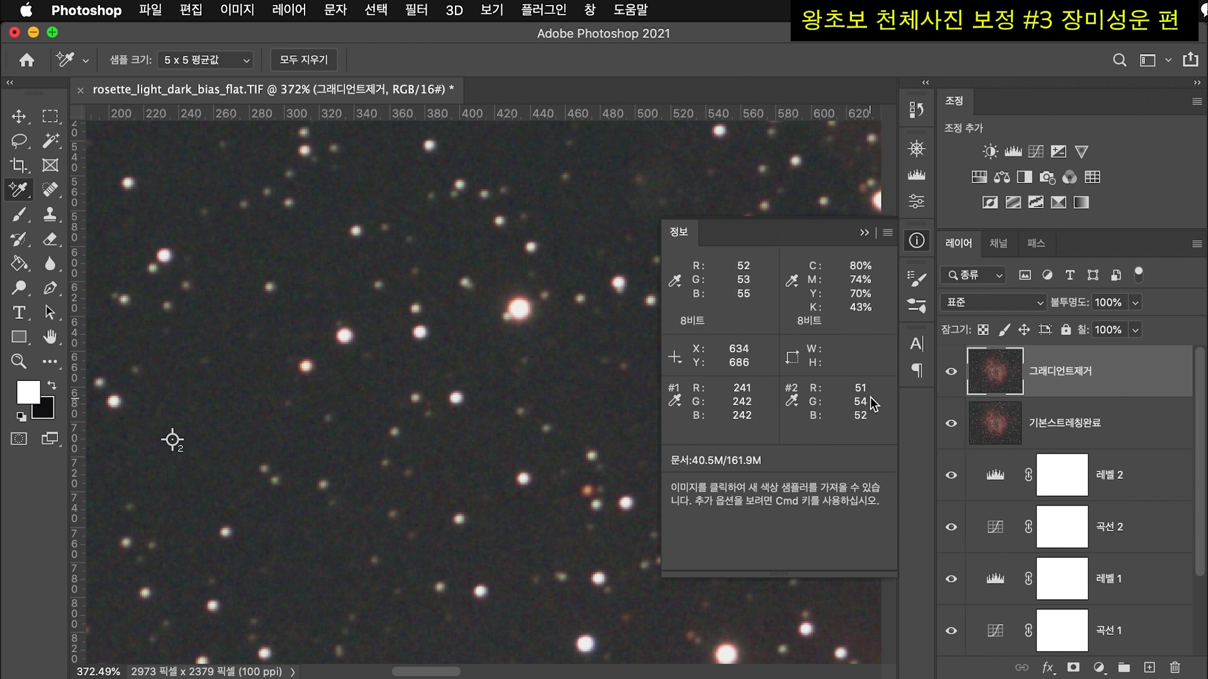
# - Add a Levels adjustment above the 그래디언트제거 layer and show its settings alongside the Info readings of both sampler points
pyautogui.scroll(-15, 402, 393)
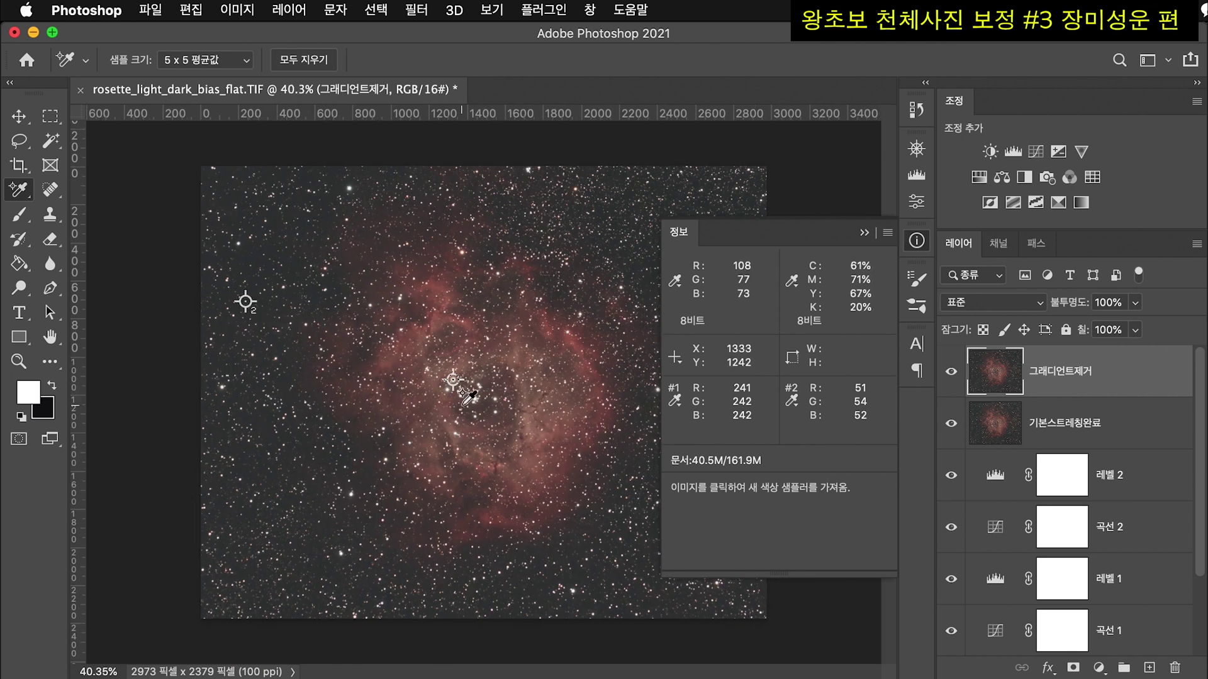
pyautogui.scroll(1, 480, 412)
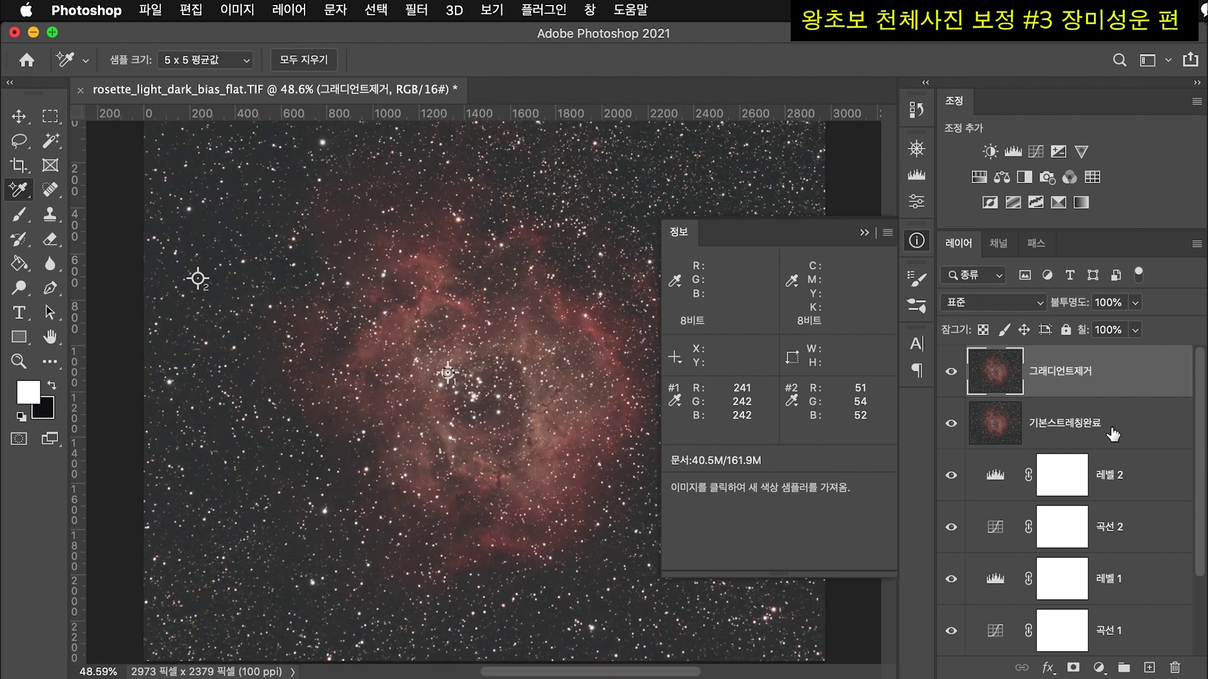
pyautogui.click(916, 241)
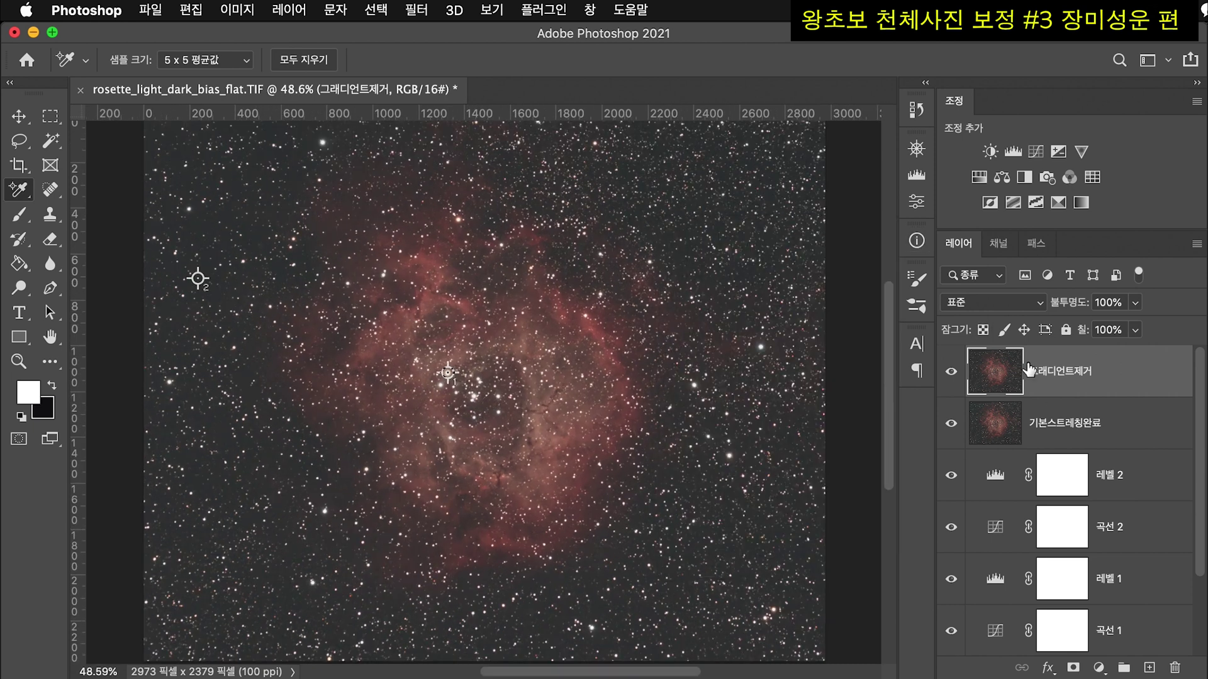
pyautogui.click(1012, 153)
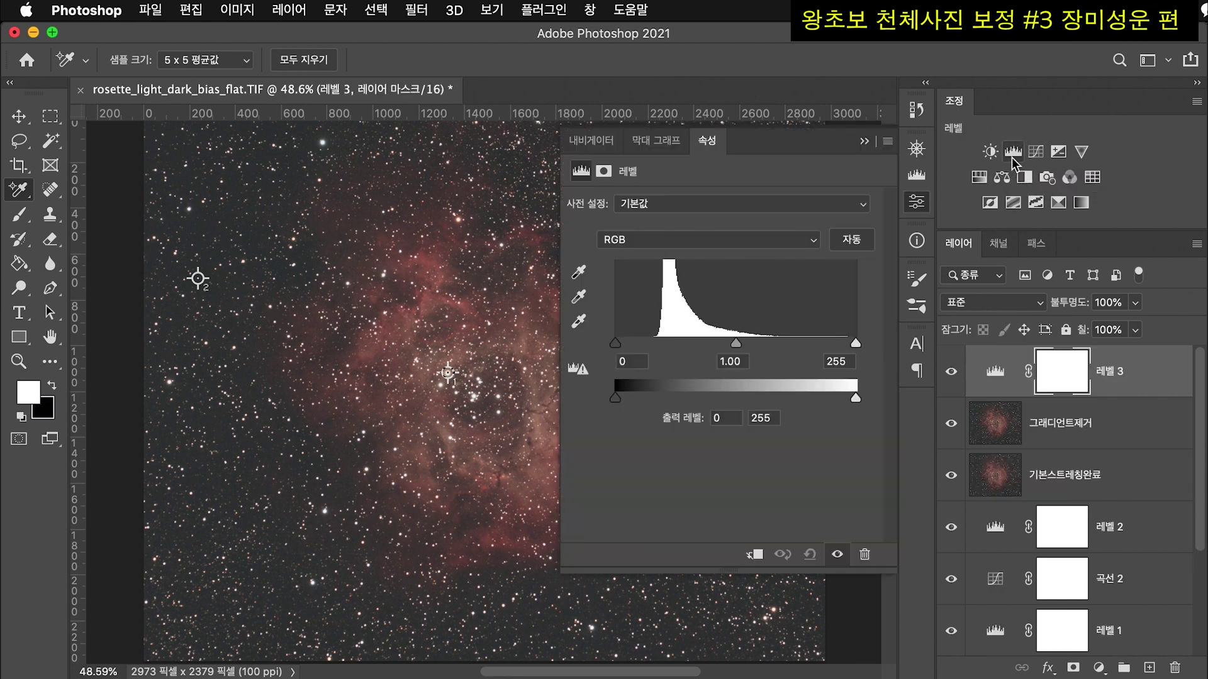
pyautogui.scroll(1, 519, 380)
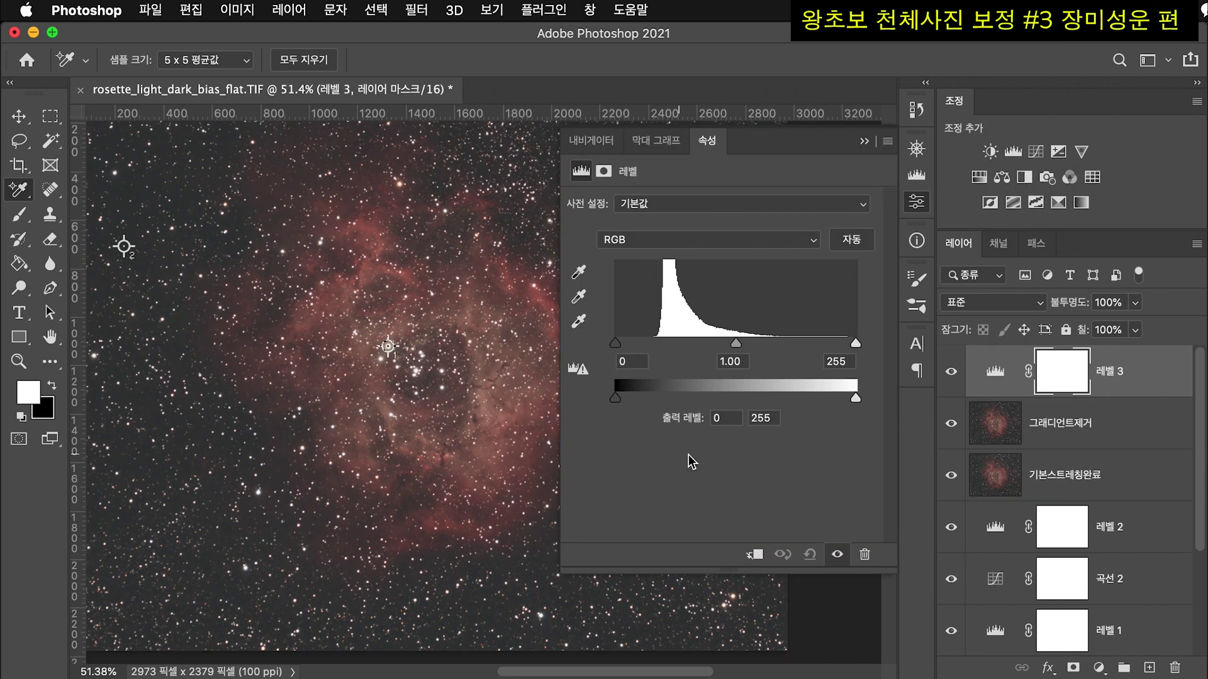
pyautogui.click(916, 241)
pyautogui.moveTo(789, 233); pyautogui.dragTo(209, 283)
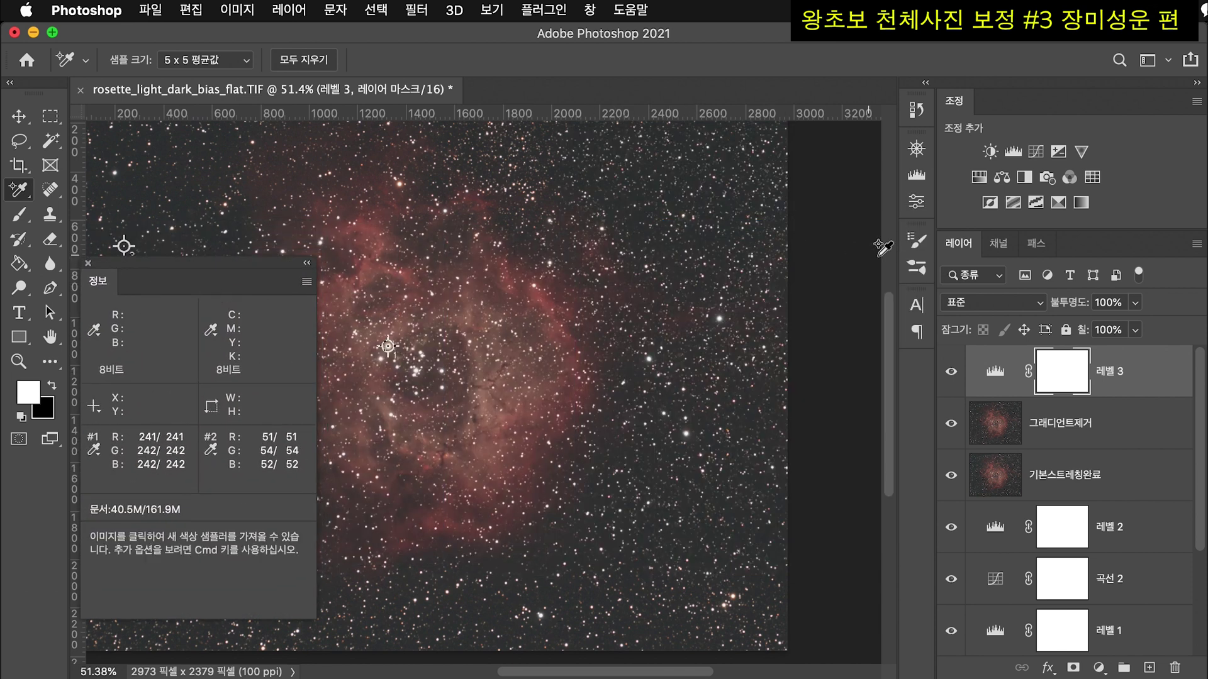
pyautogui.click(917, 201)
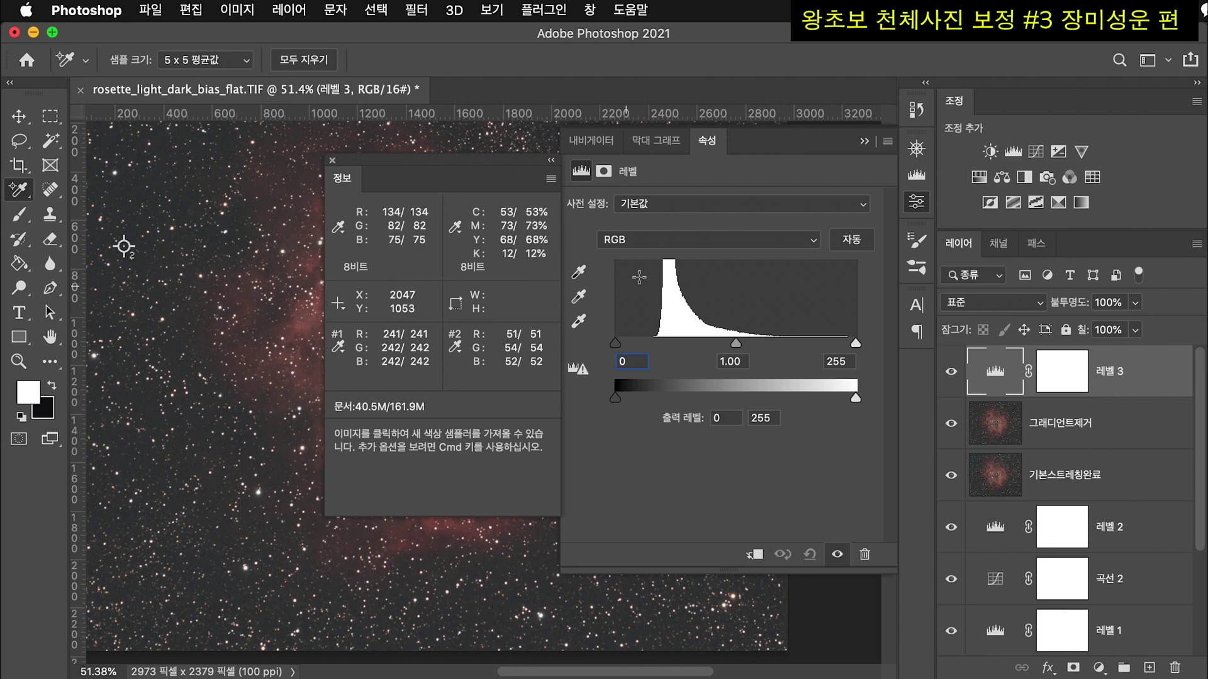
# - Set the black input level in 레벨 3 to 4 for the green channel and 2 for the blue channel
pyautogui.click(668, 241)
pyautogui.click(654, 269)
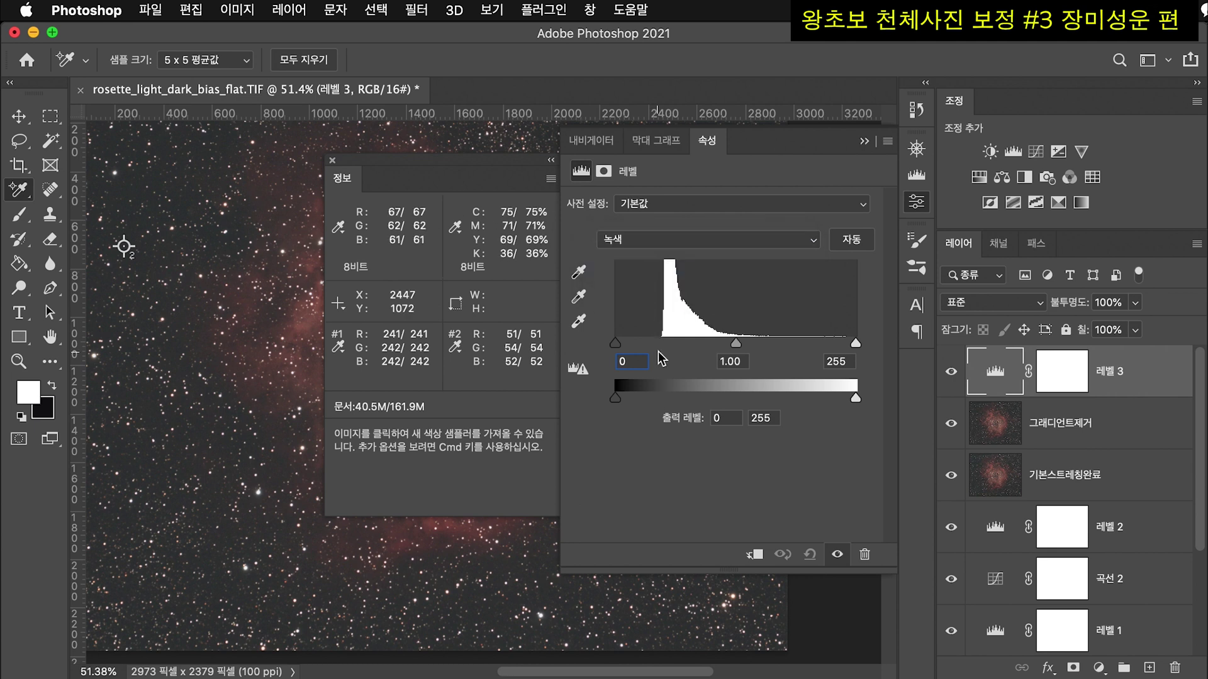
pyautogui.moveTo(619, 345); pyautogui.dragTo(621, 352)
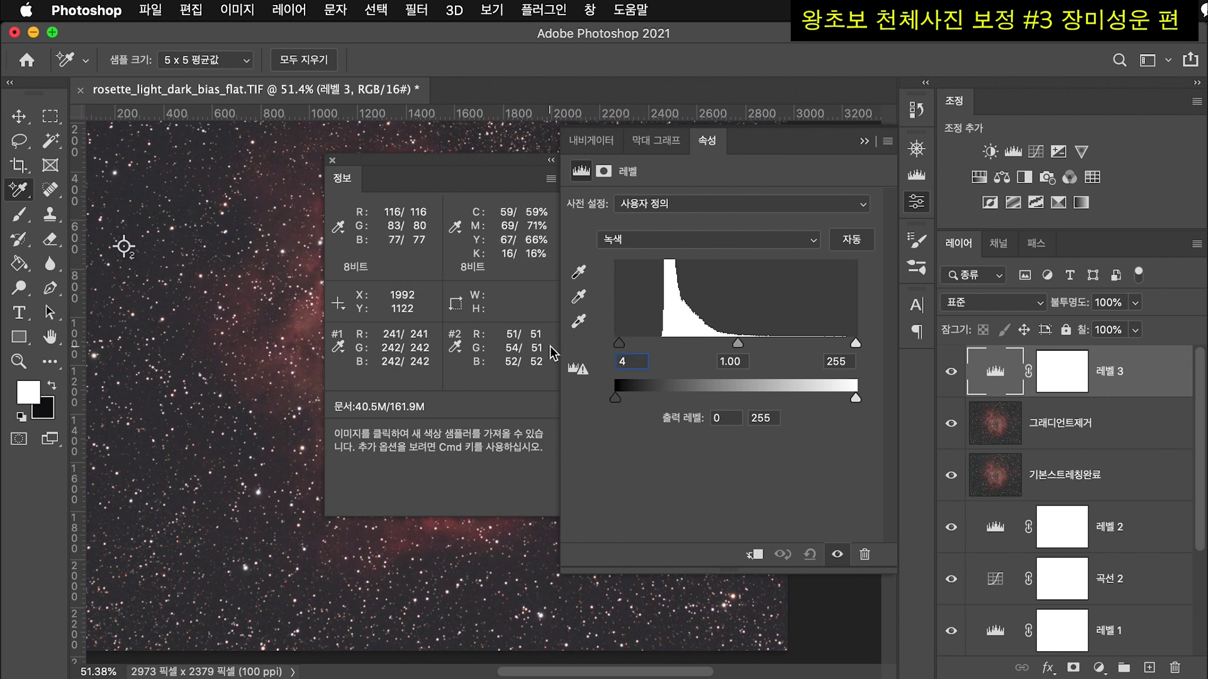
pyautogui.click(679, 240)
pyautogui.click(667, 254)
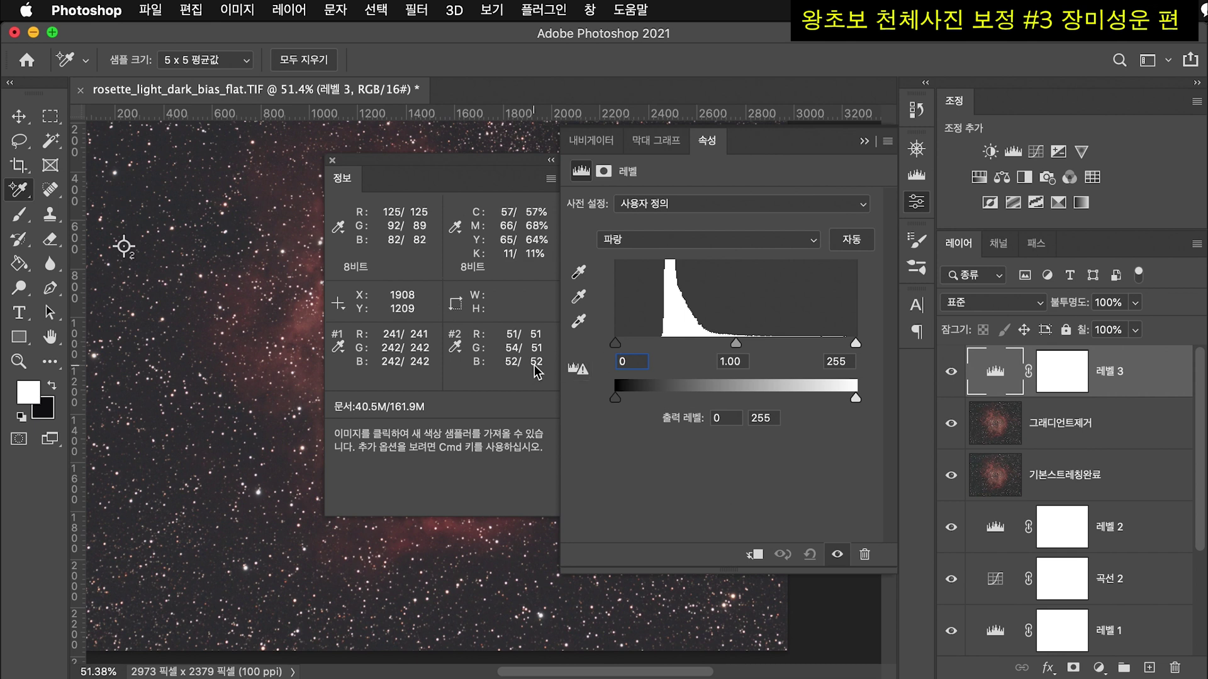
pyautogui.moveTo(618, 342); pyautogui.dragTo(620, 342)
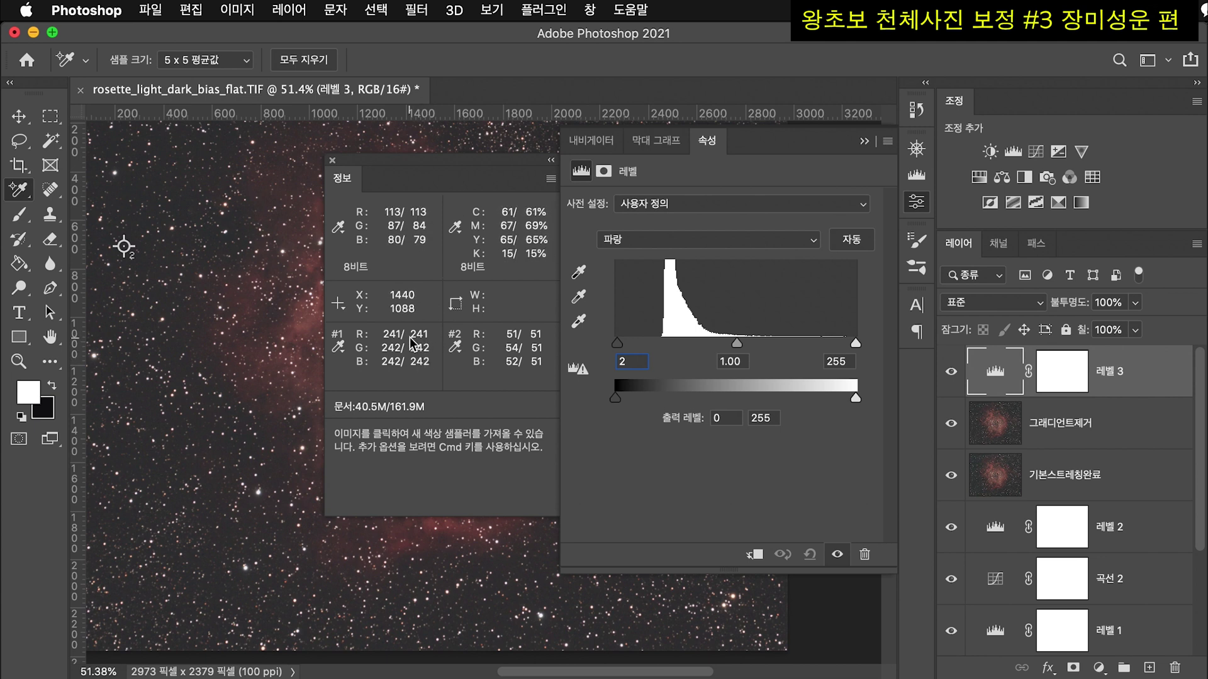
# - Set the white input level of the red channel in 레벨 3 to 254
pyautogui.click(687, 241)
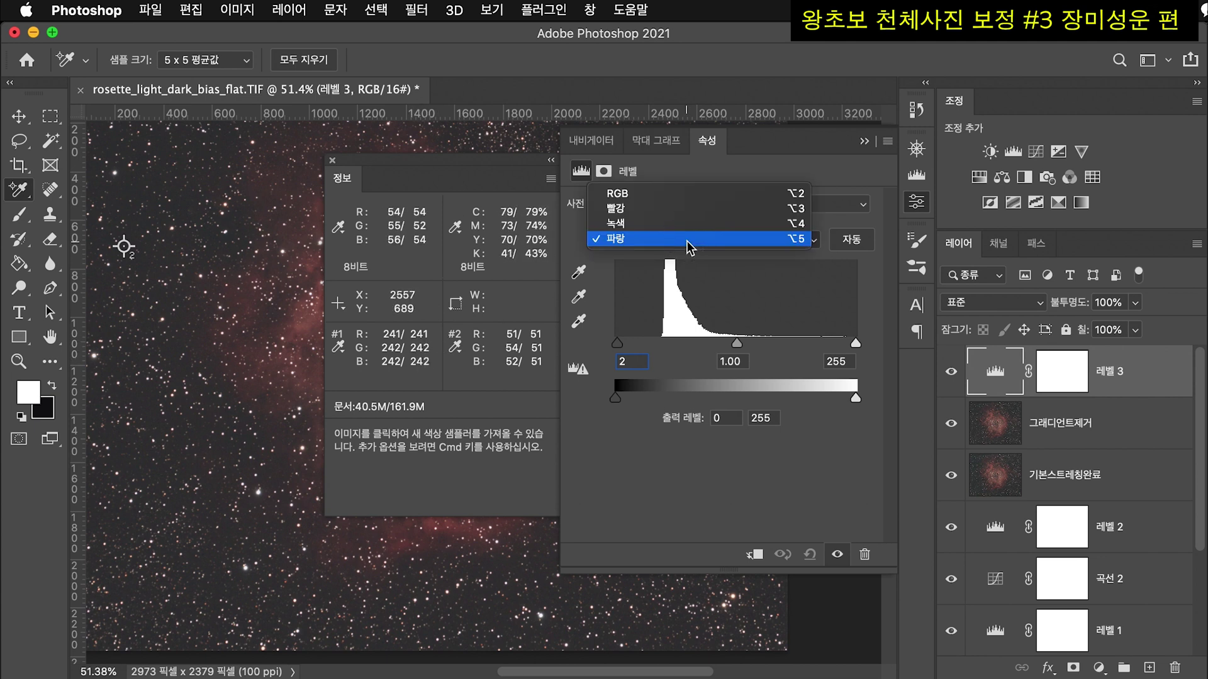
pyautogui.click(663, 210)
pyautogui.moveTo(857, 345); pyautogui.dragTo(855, 344)
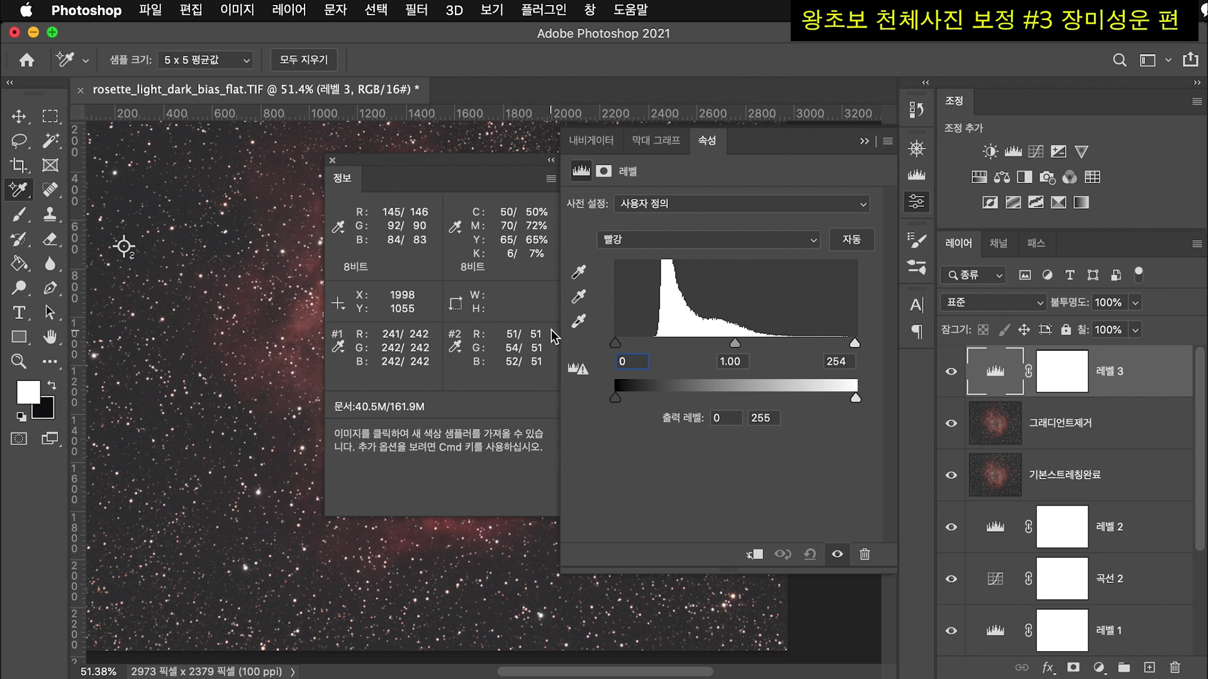
# - Compare the whole image with and without the 레벨 3 adjustment, and clip it to the 그래디언트제거 layer
pyautogui.press('super+0')
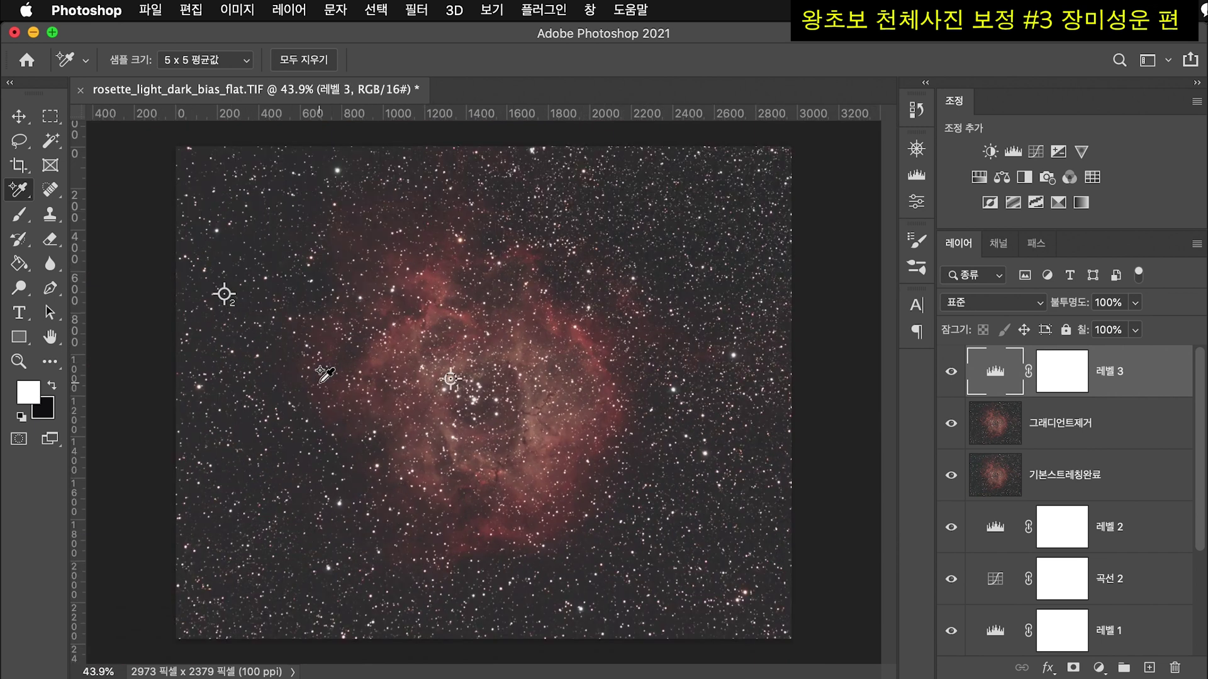
pyautogui.click(951, 371)
pyautogui.click(952, 377)
pyautogui.click(952, 376)
pyautogui.scroll(6, 248, 381)
pyautogui.scroll(-2, 362, 379)
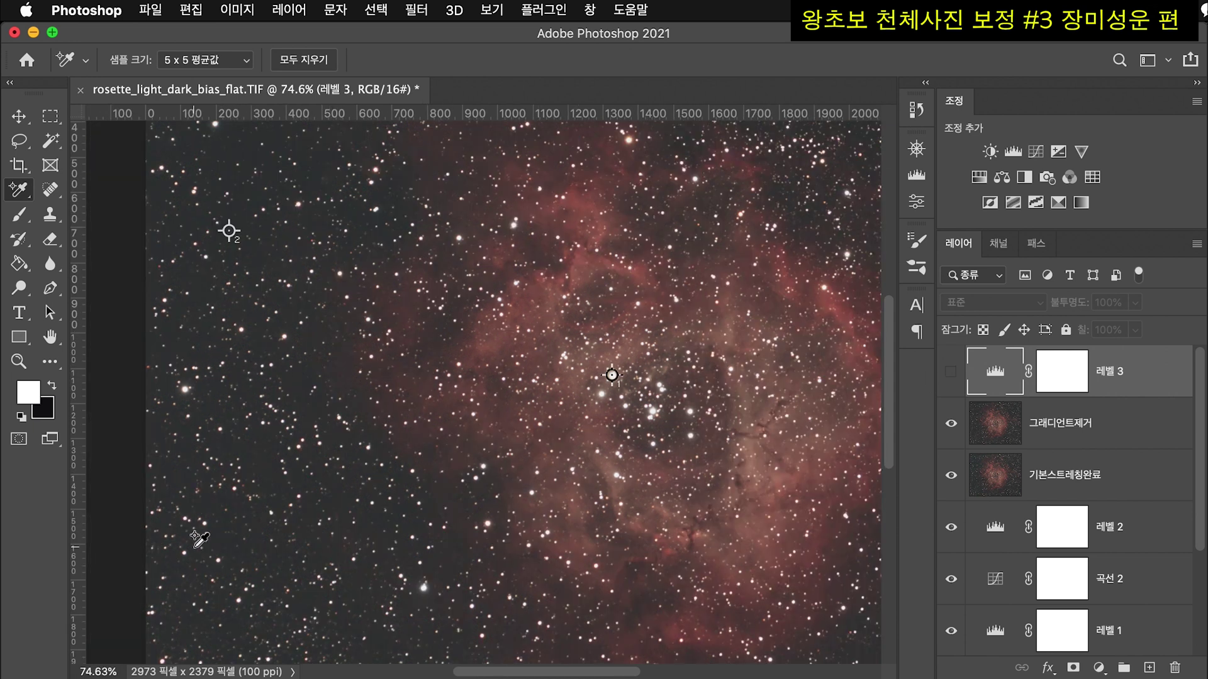
pyautogui.click(951, 371)
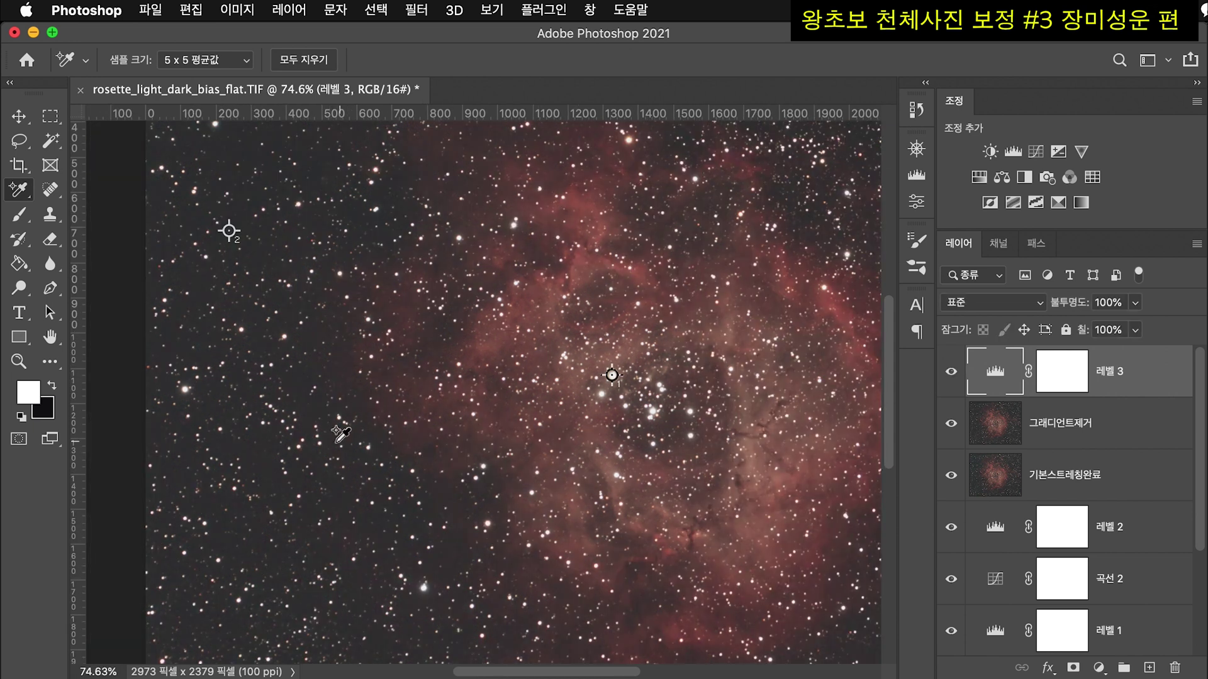
pyautogui.scroll(-1, 256, 401)
pyautogui.scroll(-3, 256, 401)
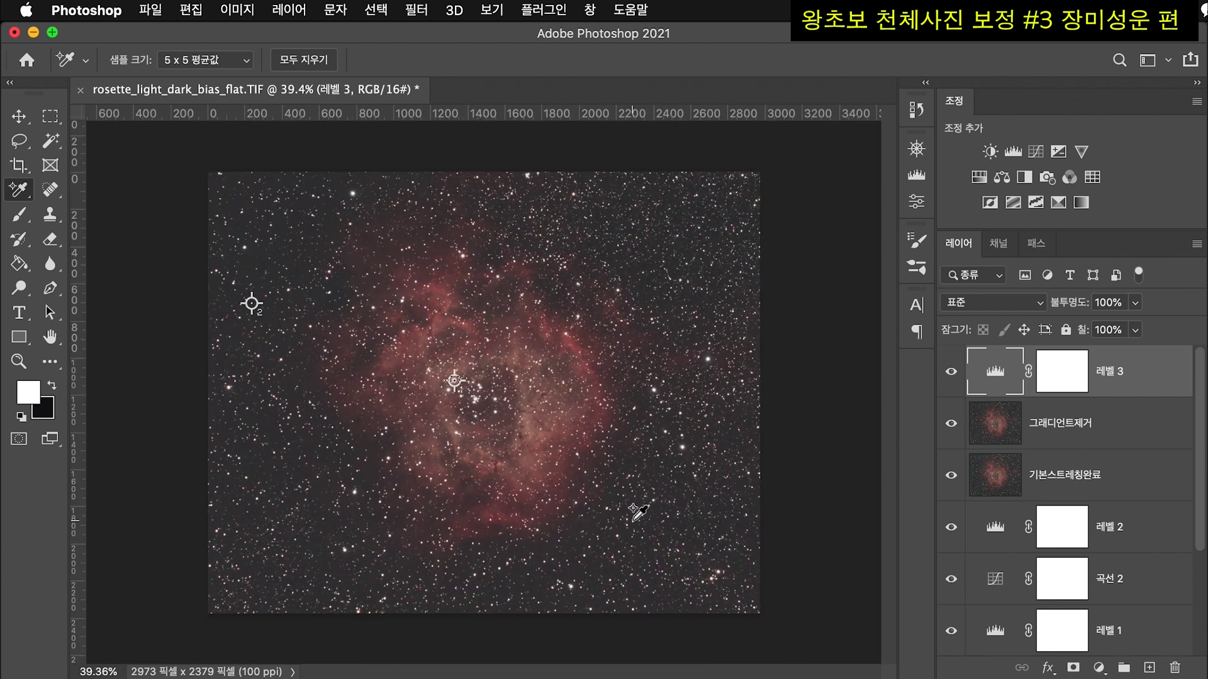
pyautogui.scroll(2, 538, 428)
pyautogui.scroll(-1, 580, 451)
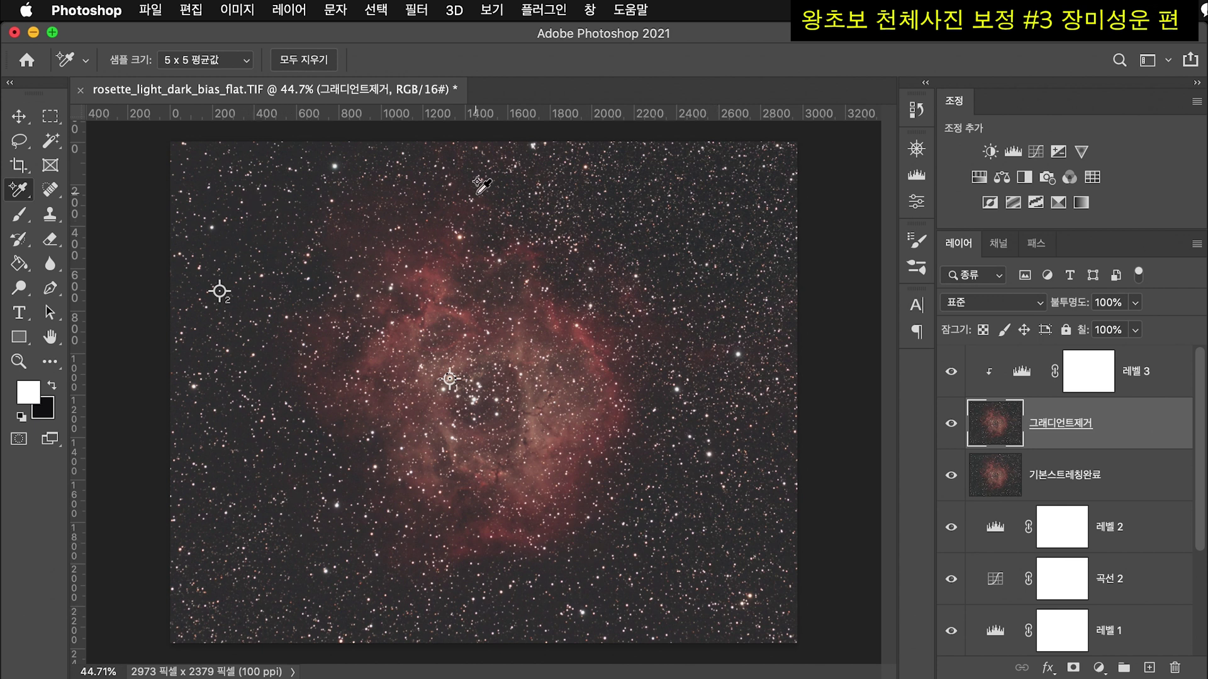
# - Set the RGB input levels of 레벨 3 to black 37 and white 248 using the sampler readings, and compare before and after
pyautogui.doubleClick(1023, 376)
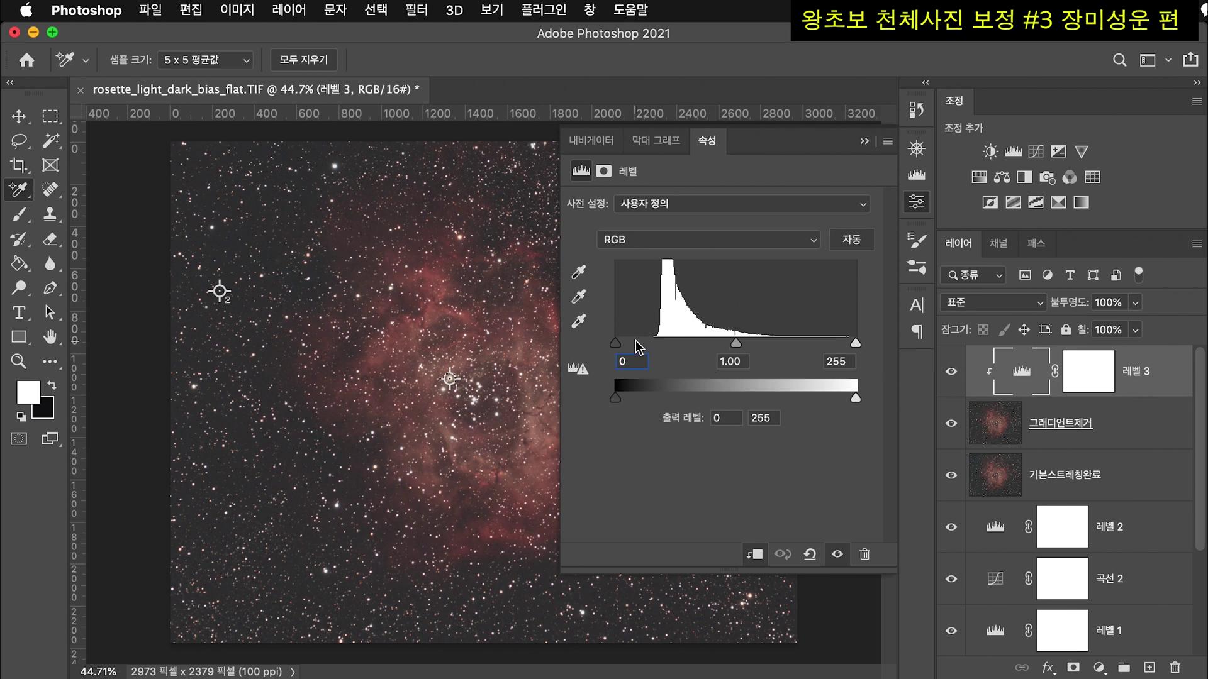
pyautogui.click(589, 9)
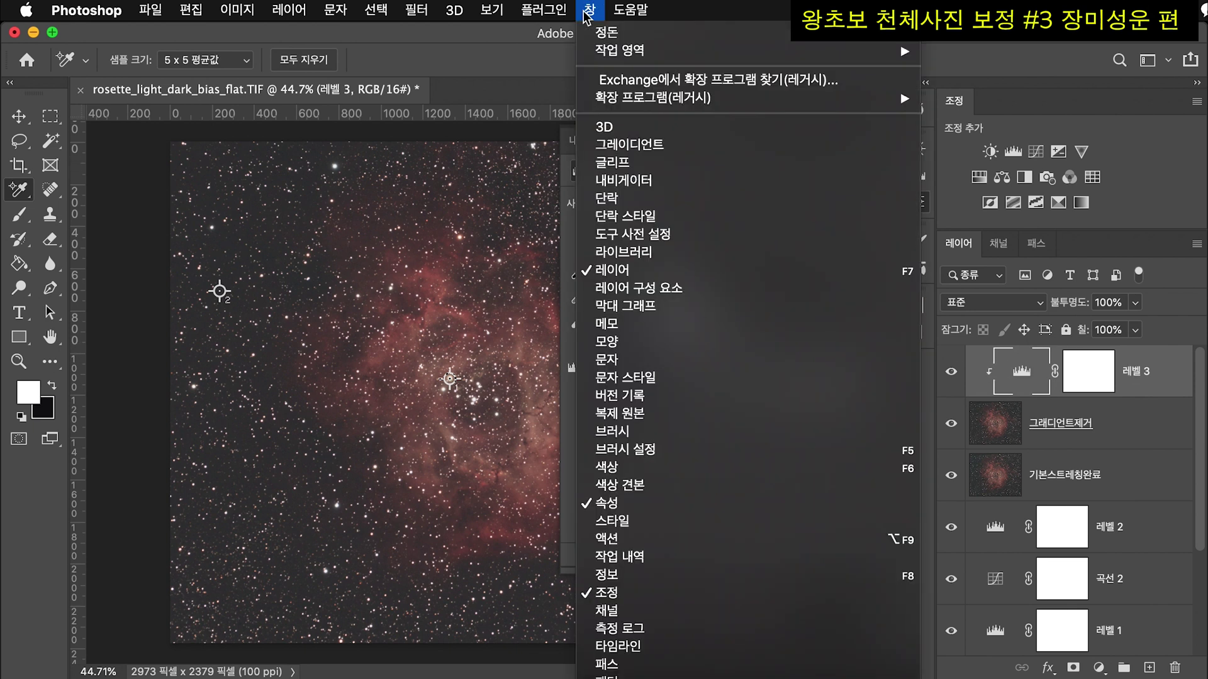
pyautogui.click(661, 577)
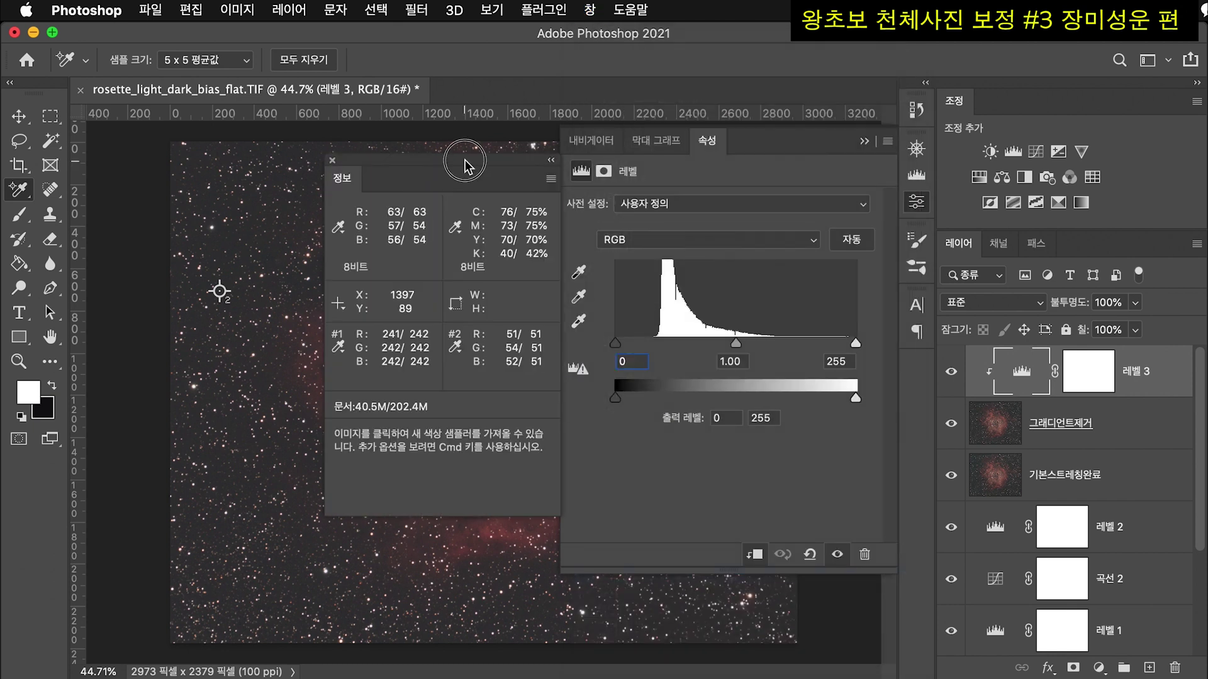
pyautogui.moveTo(459, 164); pyautogui.dragTo(447, 168)
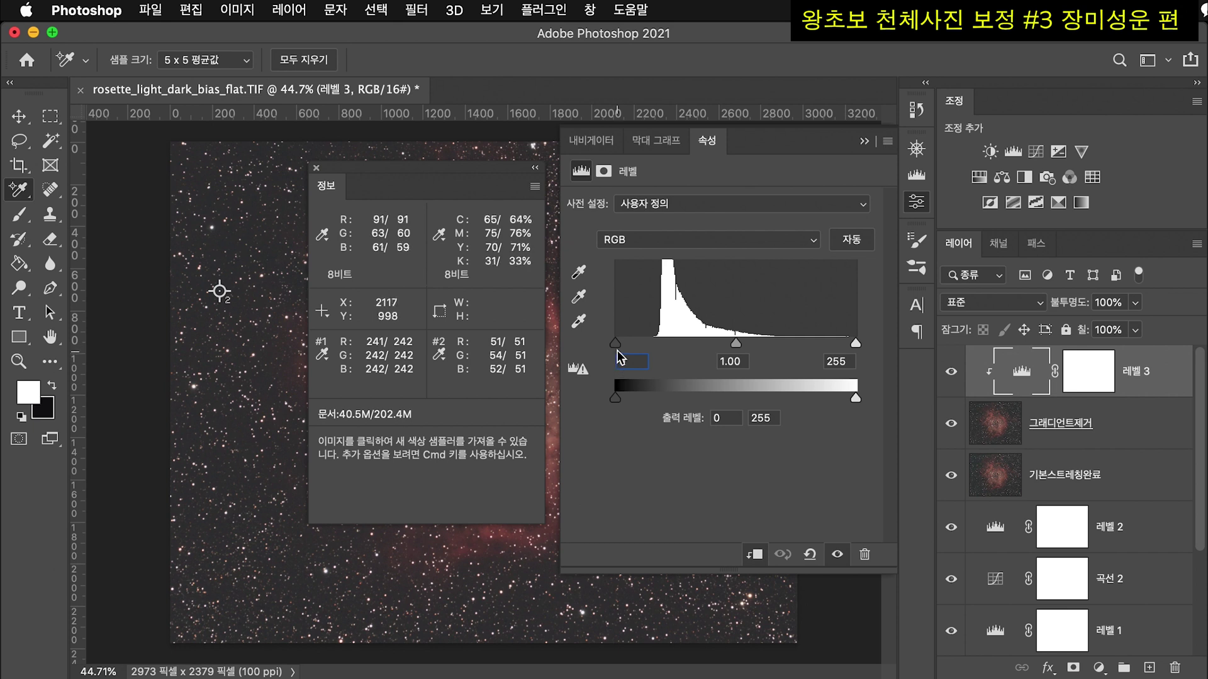
pyautogui.moveTo(616, 345); pyautogui.dragTo(651, 350)
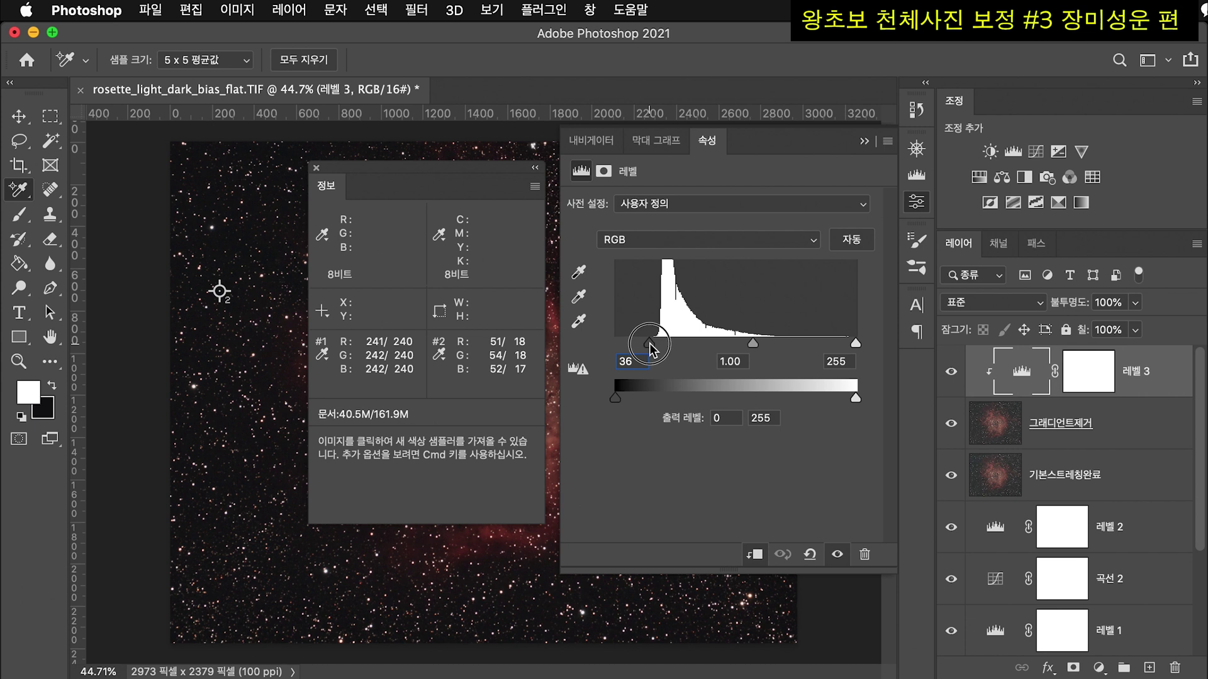
pyautogui.moveTo(856, 343)
pyautogui.mouseDown()
pyautogui.moveTo(822, 347)
pyautogui.moveTo(848, 342)
pyautogui.mouseUp()
pyautogui.moveTo(649, 343); pyautogui.dragTo(651, 342)
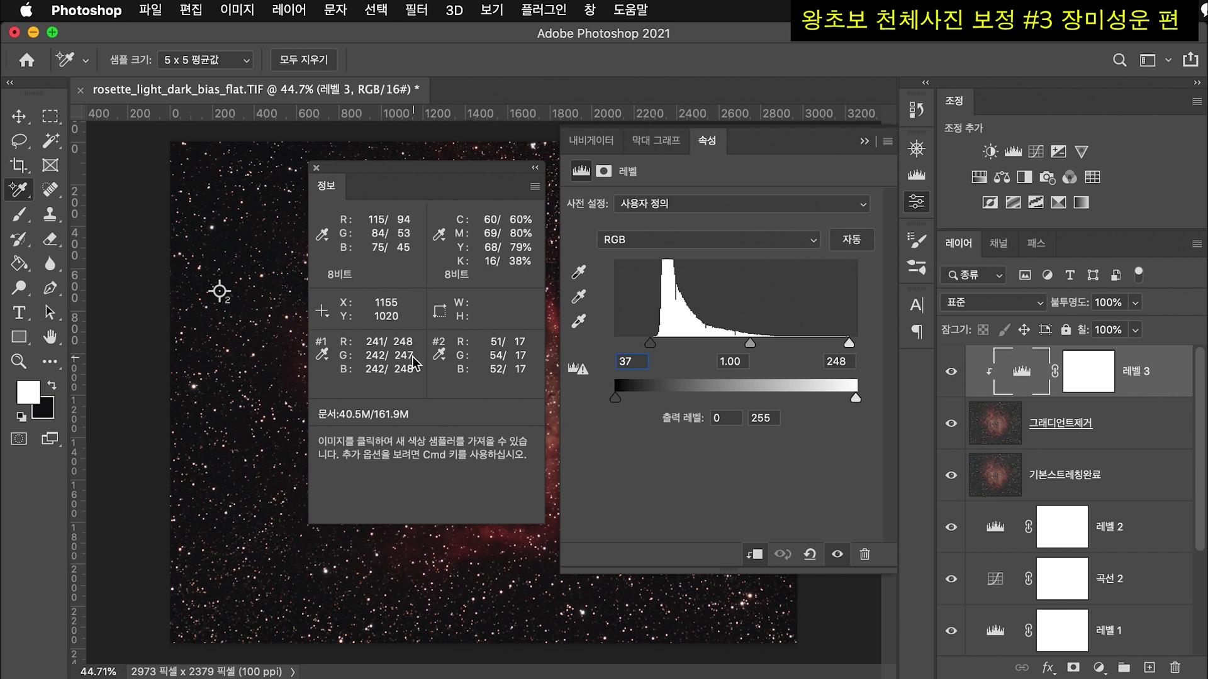
pyautogui.click(849, 344)
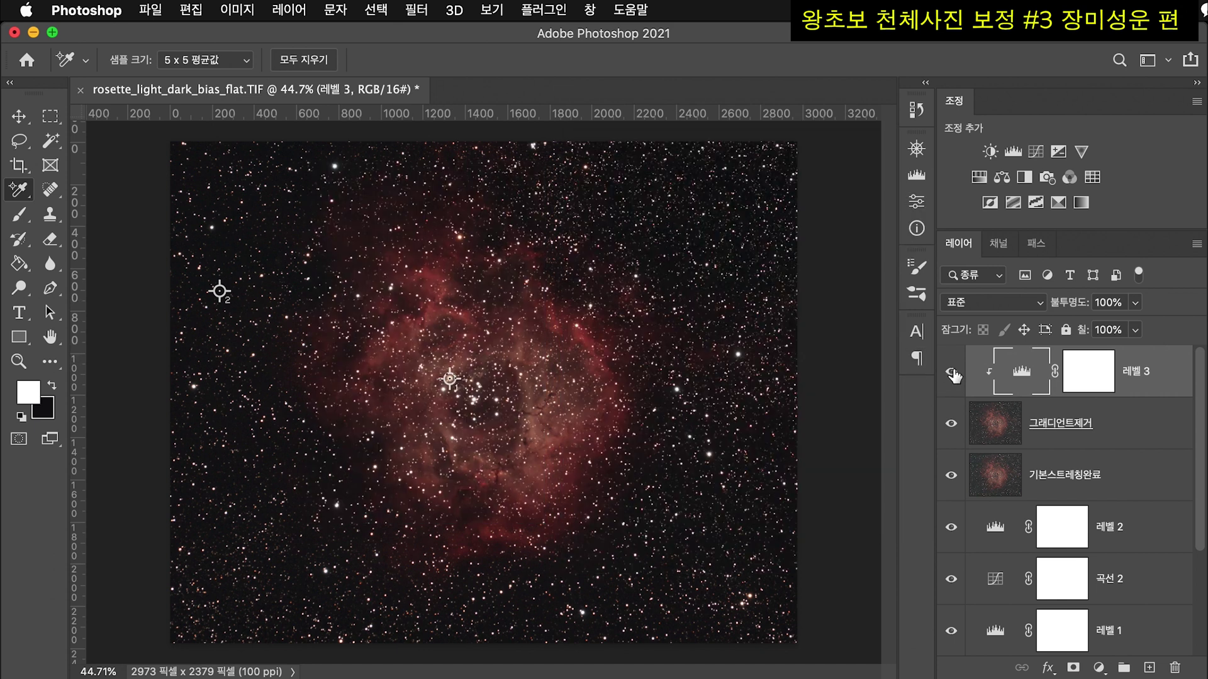
pyautogui.click(952, 372)
pyautogui.click(952, 372)
# - Stamp all visible layers into a new top layer and name it 색상밸러스맞춤
pyautogui.press('alt+shift+super+e')
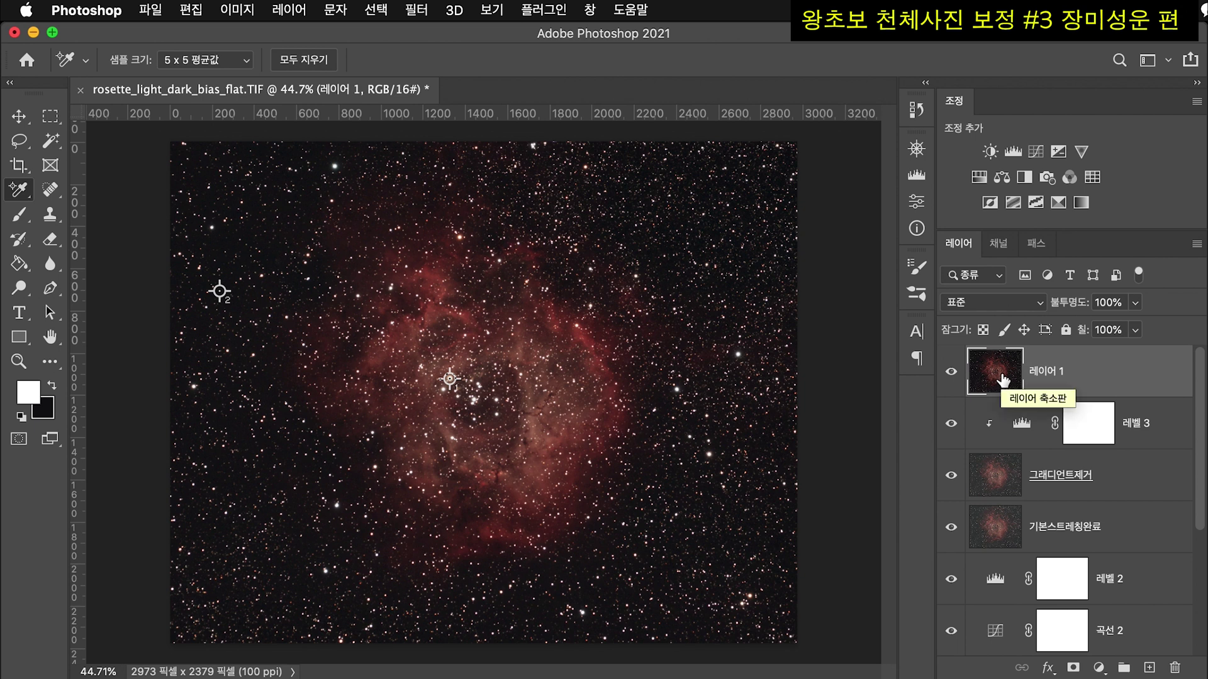
pyautogui.doubleClick(1046, 375)
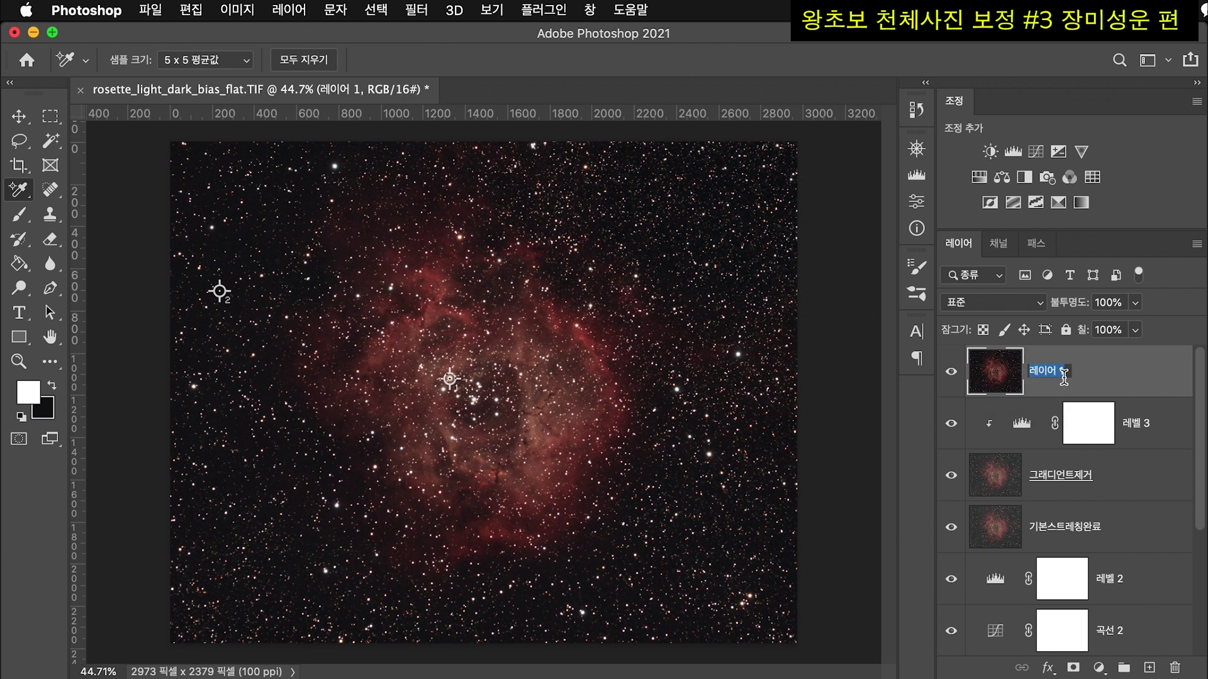
pyautogui.write('tor')
pyautogui.write('스')
pyautogui.write('맞춤')
pyautogui.click(995, 380)
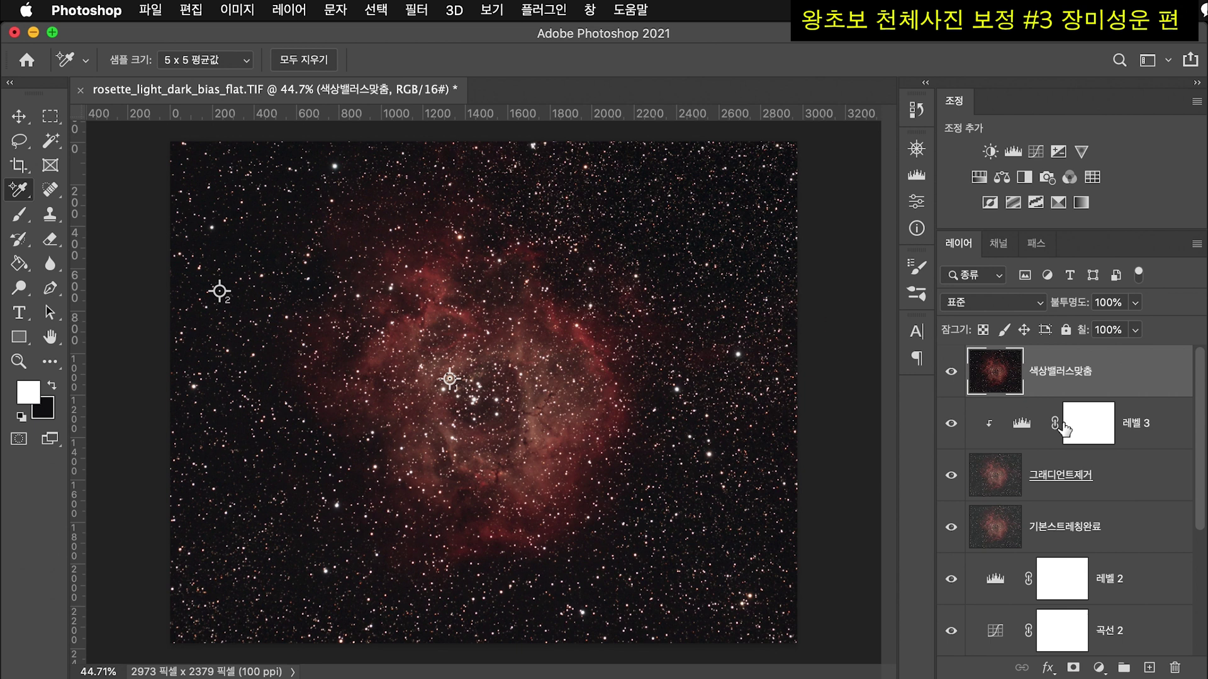
pyautogui.scroll(-3, 1157, 474)
pyautogui.scroll(-2, 1158, 474)
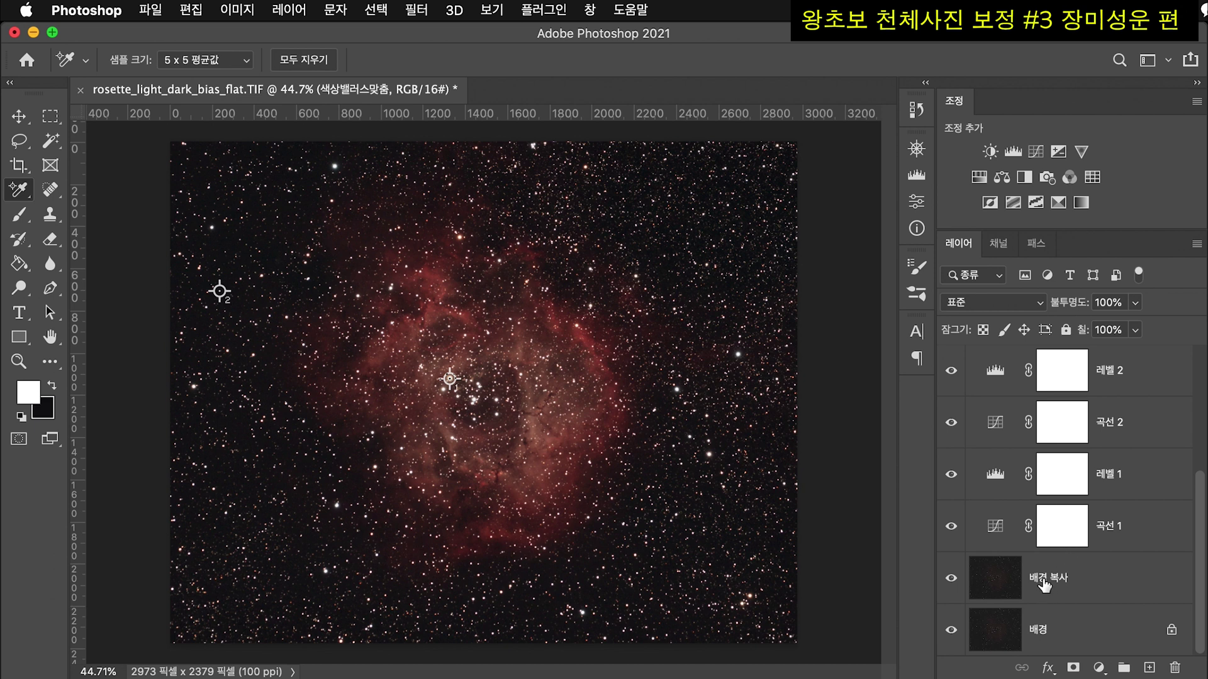
# - Merge all visible layers, from 색상밸러스맞춤 down to 배경, into a single background layer
pyautogui.click(1107, 592)
pyautogui.scroll(5, 1106, 554)
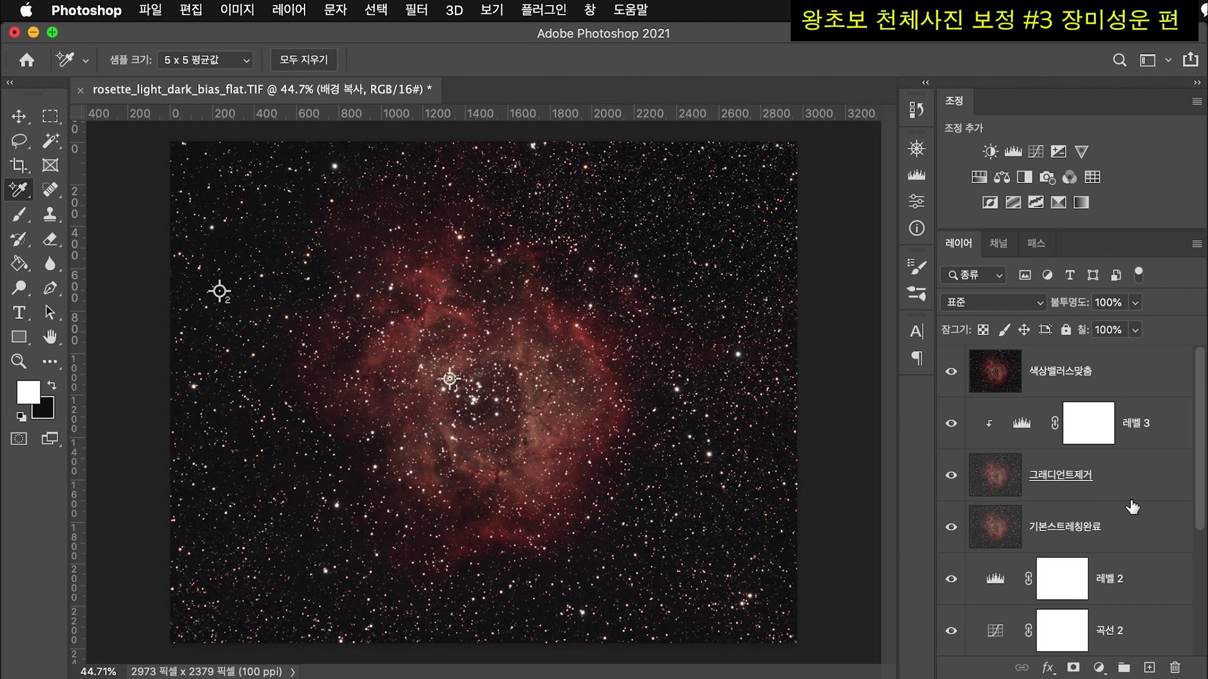
pyautogui.press('super+shift+e')
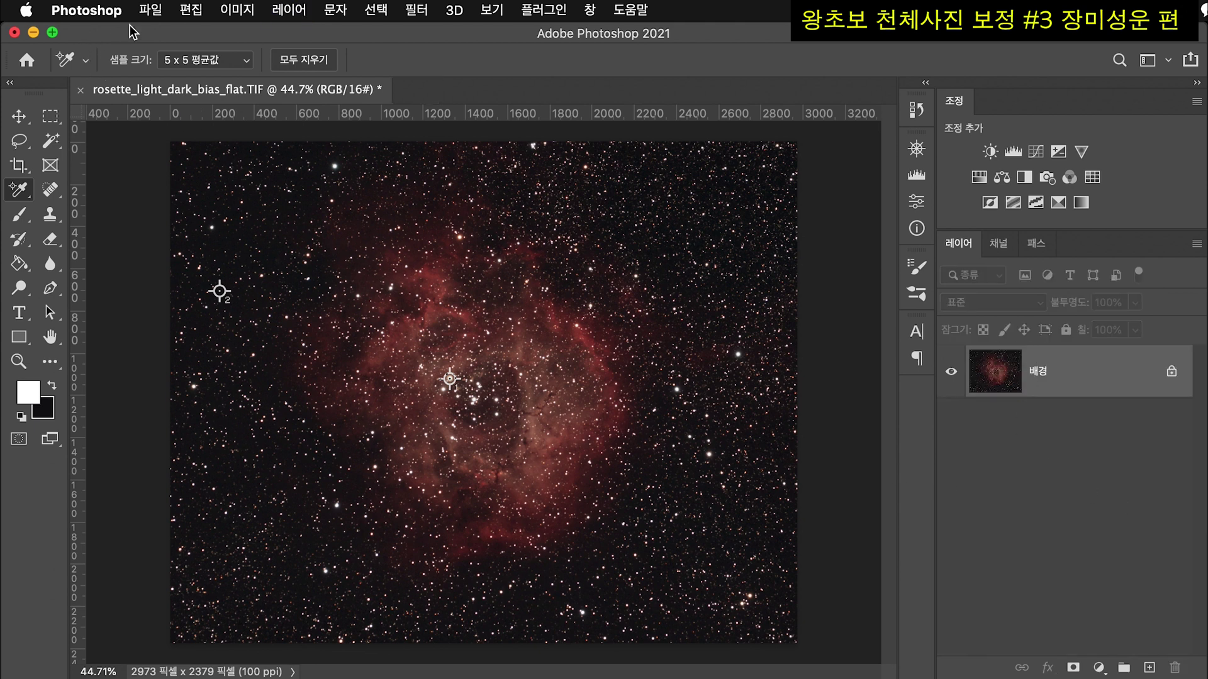
# - Save a copy of the merged image as rosette_original.tif, keeping the default uncompressed TIFF options
pyautogui.click(149, 11)
pyautogui.click(184, 224)
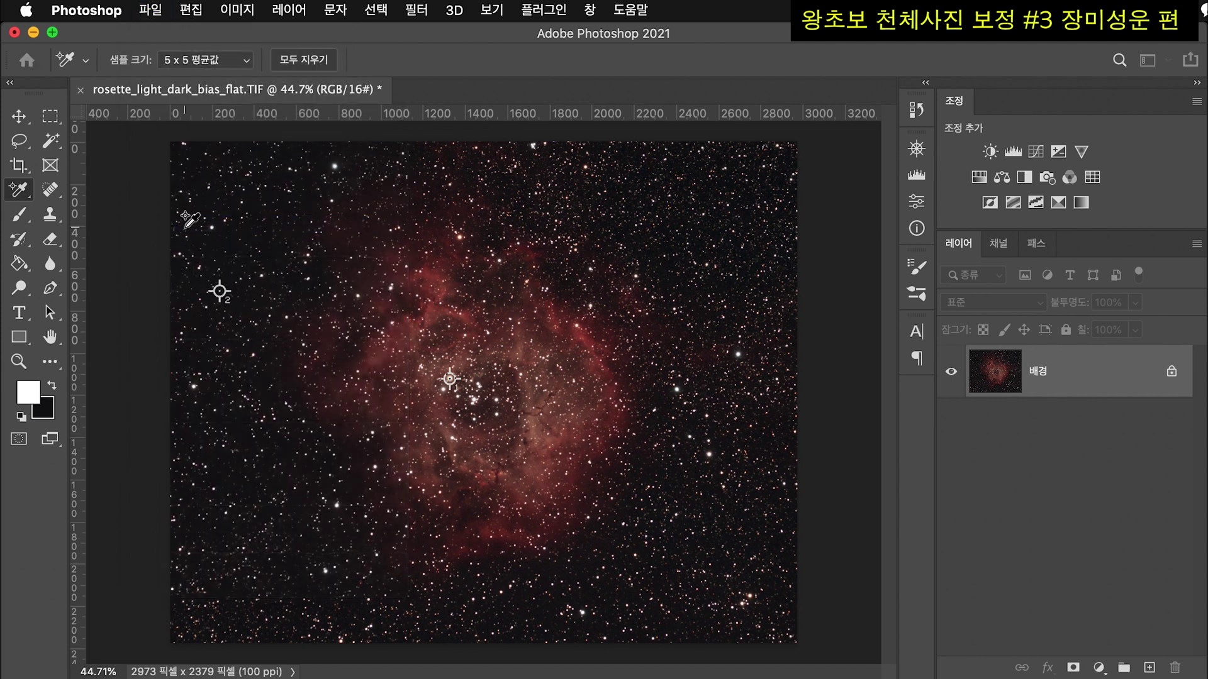
pyautogui.click(651, 483)
pyautogui.write('=')
pyautogui.press('BackSpace')
pyautogui.write('original.tif')
pyautogui.press('Return')
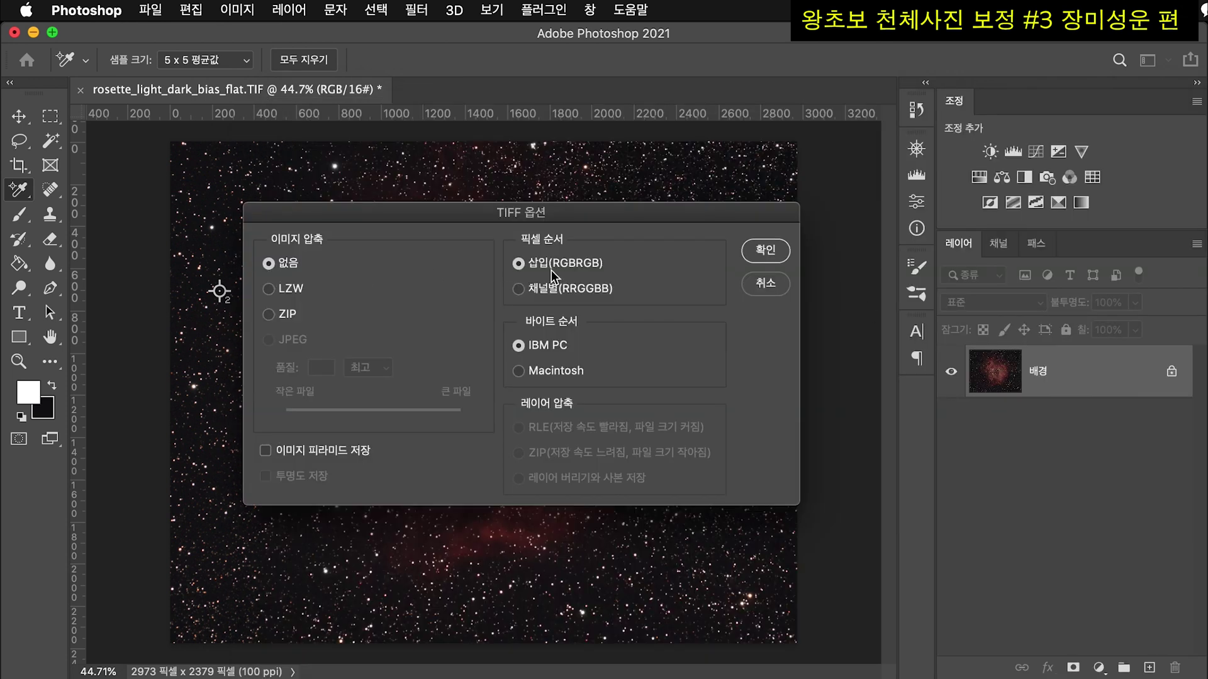
pyautogui.click(780, 250)
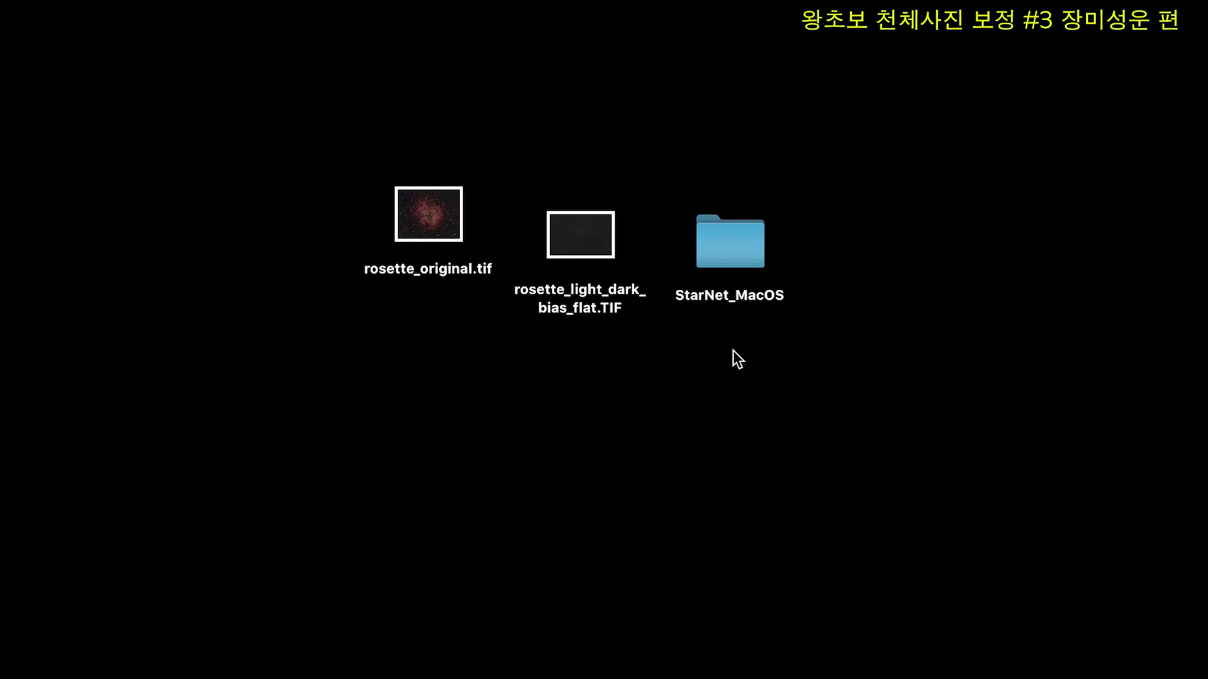
# - Open the StarNet_MacOS folder from the desktop and move rosette_original.tif into it
pyautogui.click(731, 249)
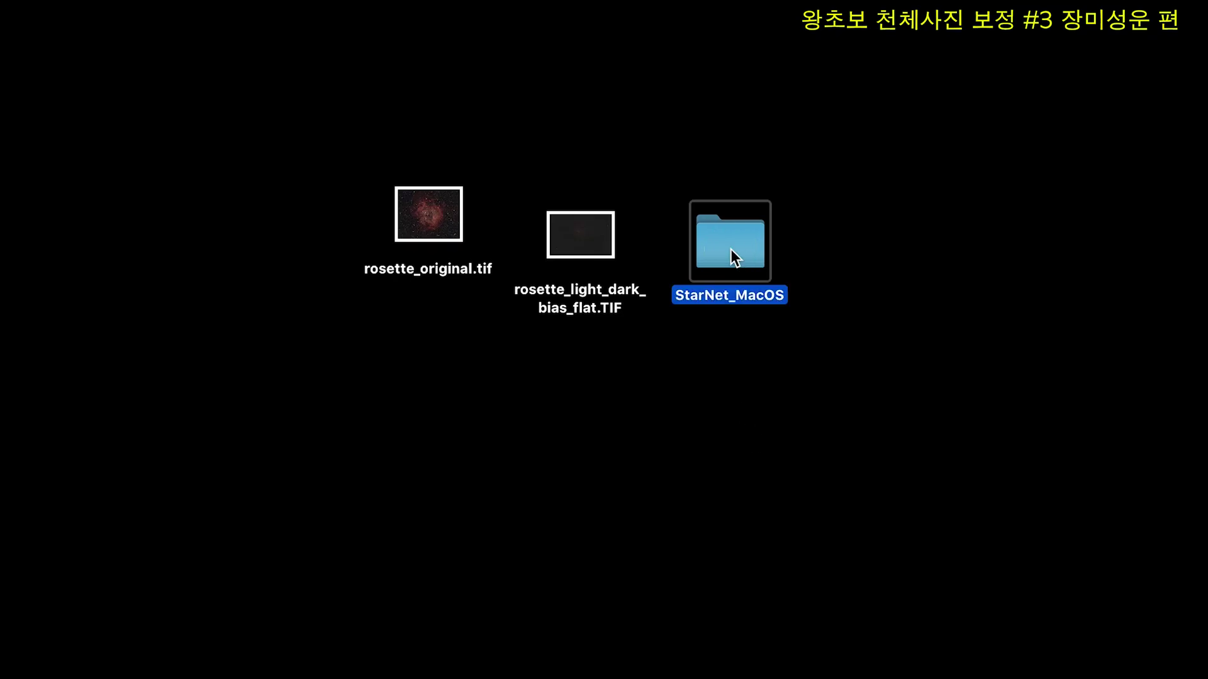
pyautogui.moveTo(729, 255); pyautogui.dragTo(277, 247)
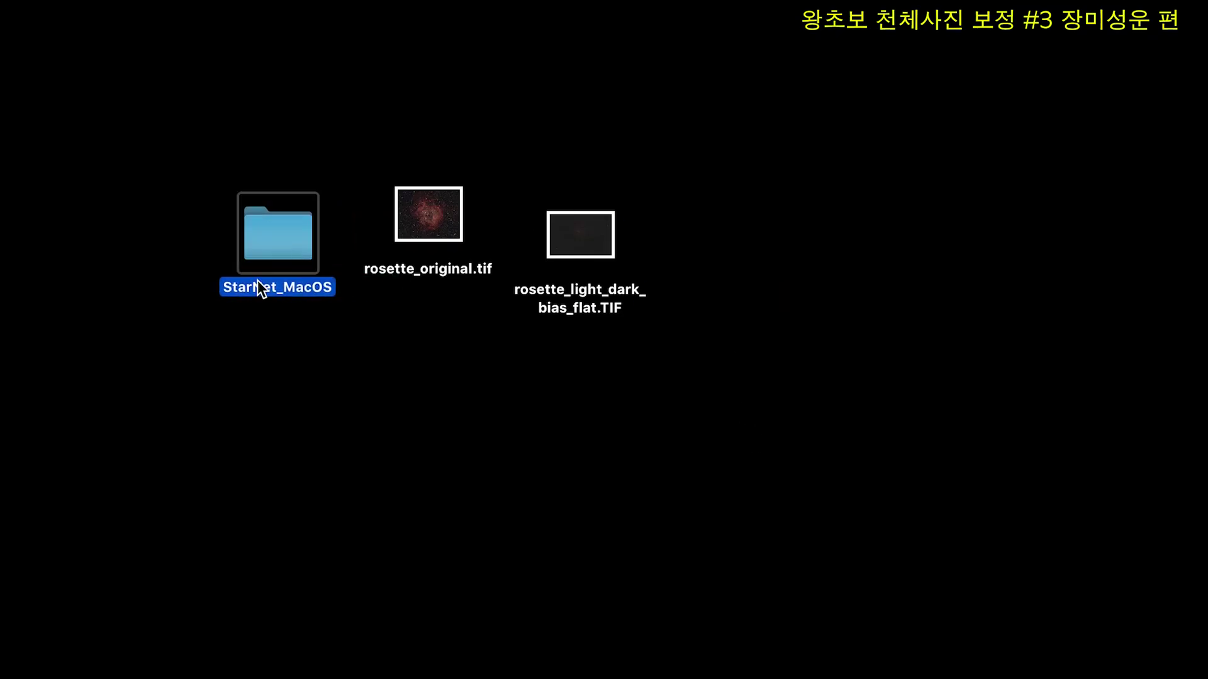
pyautogui.doubleClick(287, 255)
pyautogui.moveTo(303, 88); pyautogui.dragTo(299, 323)
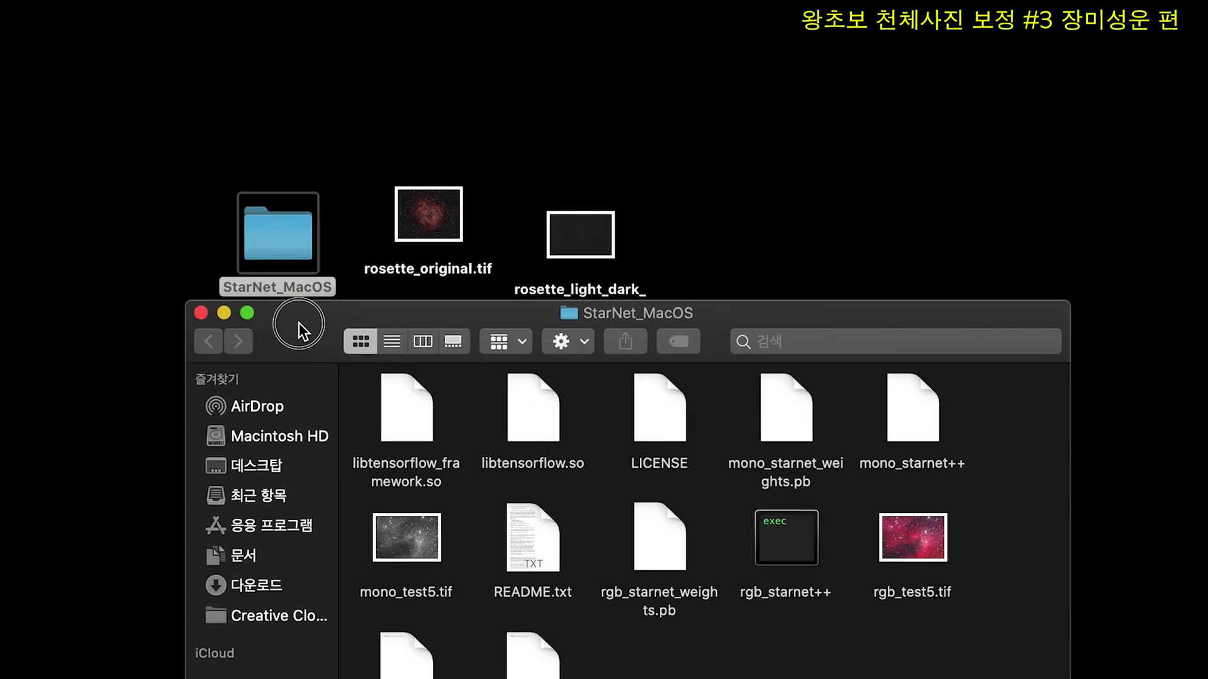
pyautogui.click(402, 228)
pyautogui.moveTo(425, 225); pyautogui.dragTo(692, 629)
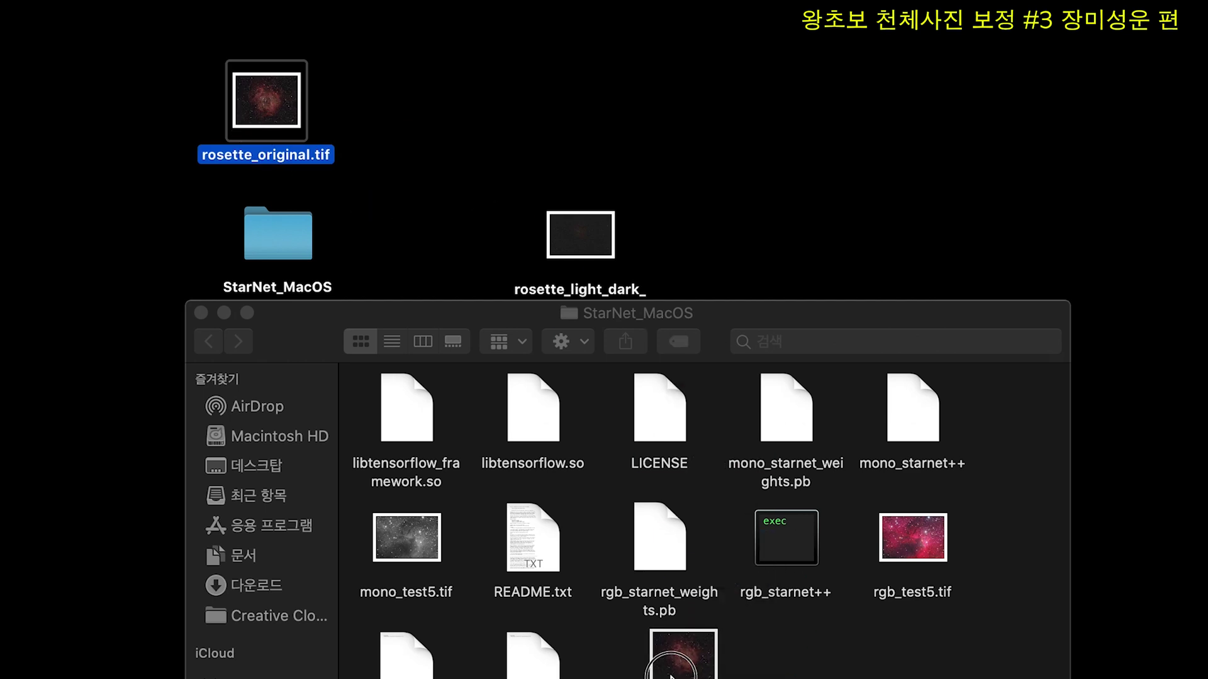
# - In Terminal, change the working directory to the StarNet_MacOS folder on the desktop
pyautogui.moveTo(501, 314); pyautogui.dragTo(469, 95)
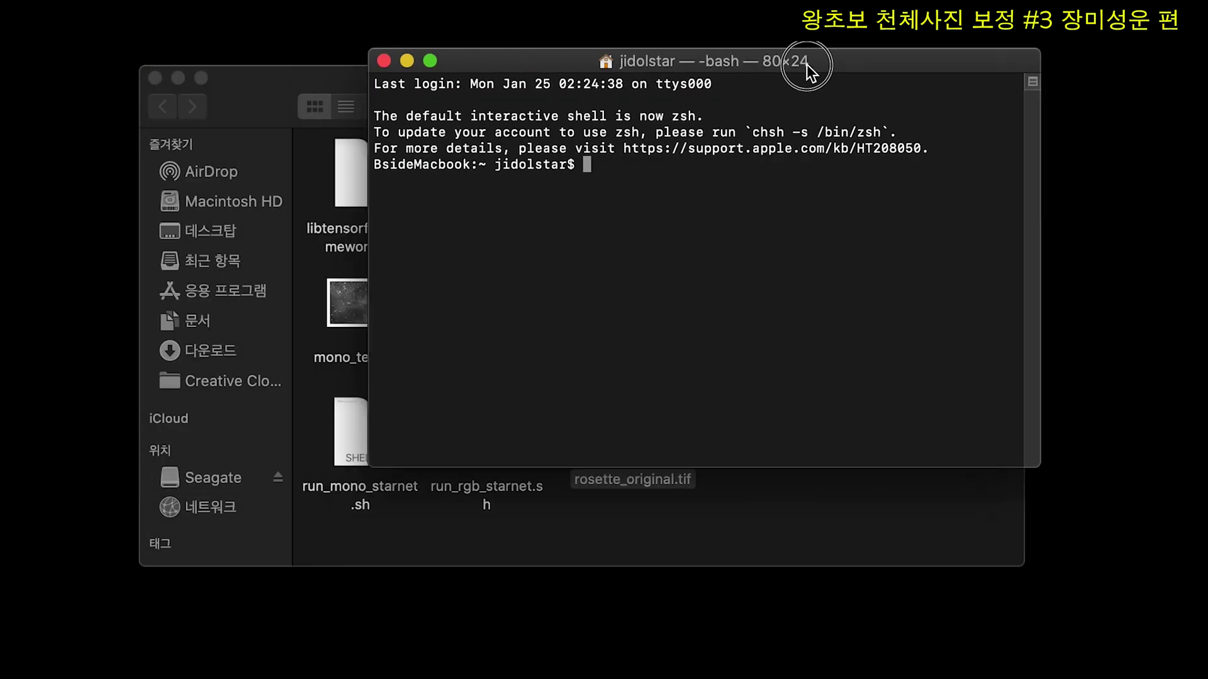
pyautogui.moveTo(807, 64); pyautogui.dragTo(894, 70)
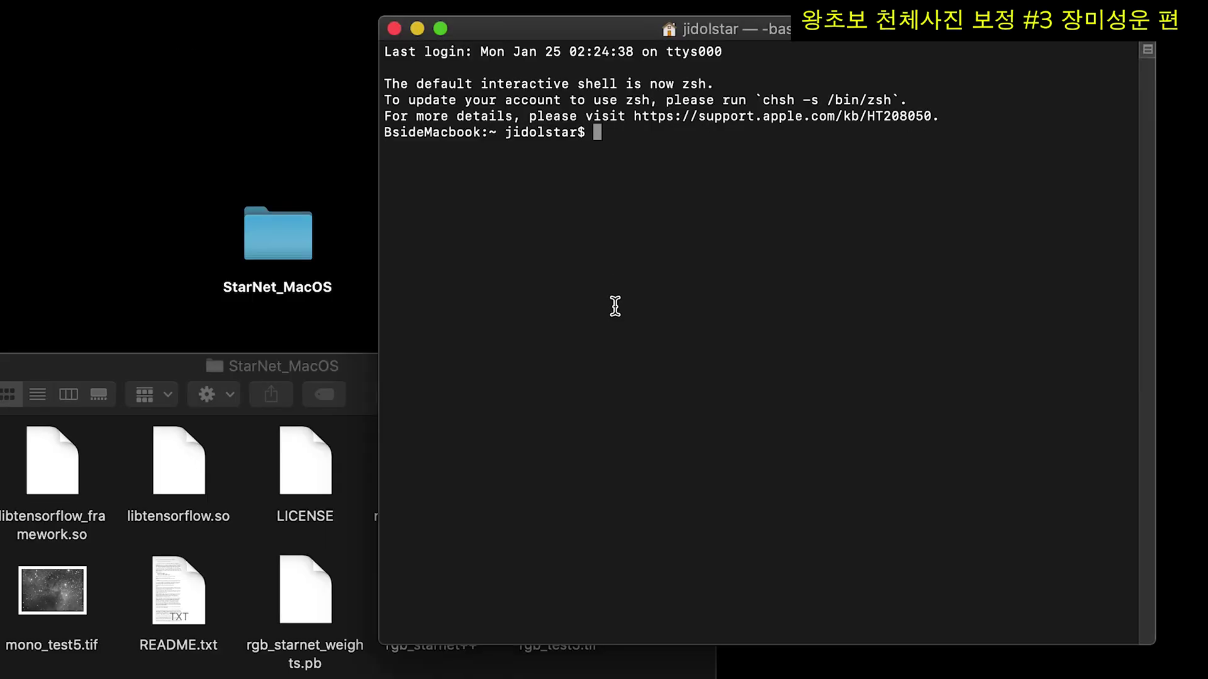
pyautogui.write('cd')
pyautogui.moveTo(304, 264); pyautogui.dragTo(734, 191)
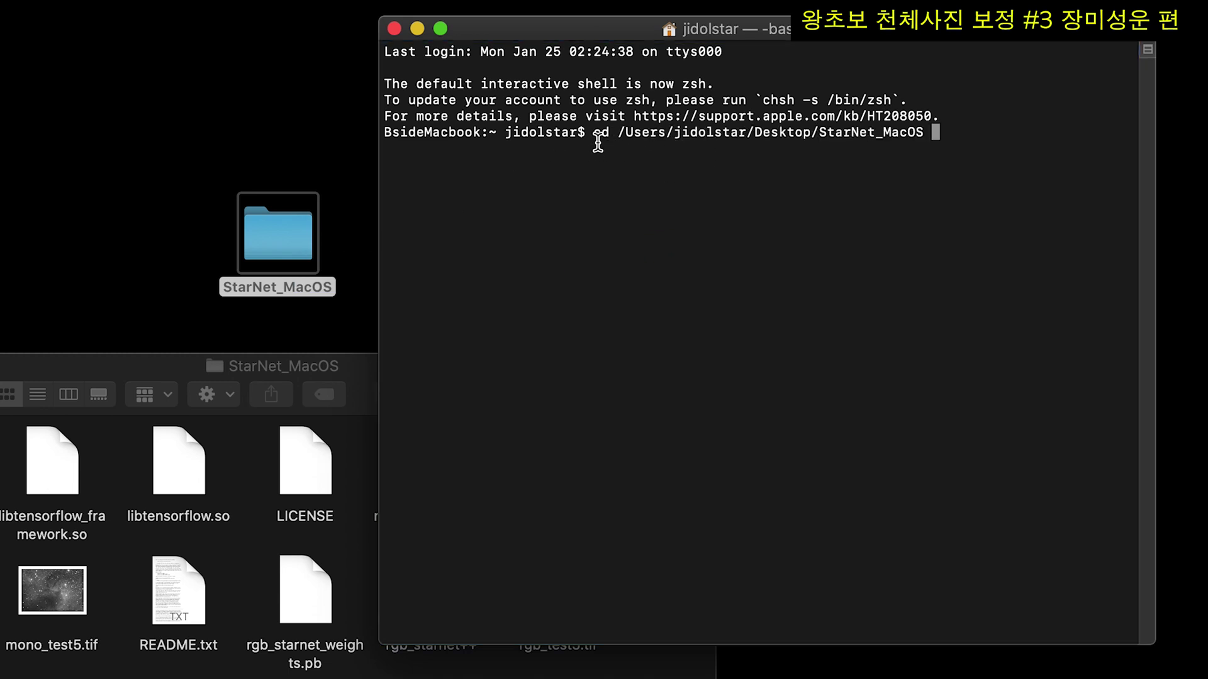
pyautogui.moveTo(593, 133); pyautogui.dragTo(930, 126)
pyautogui.click(1038, 140)
pyautogui.press('Return')
# - List the directory's files with ls and compare them with the StarNet_MacOS folder in Finder
pyautogui.write('ls')
pyautogui.press('Return')
pyautogui.write('dir')
pyautogui.press('BackSpace')
pyautogui.press('BackSpace')
pyautogui.press('BackSpace')
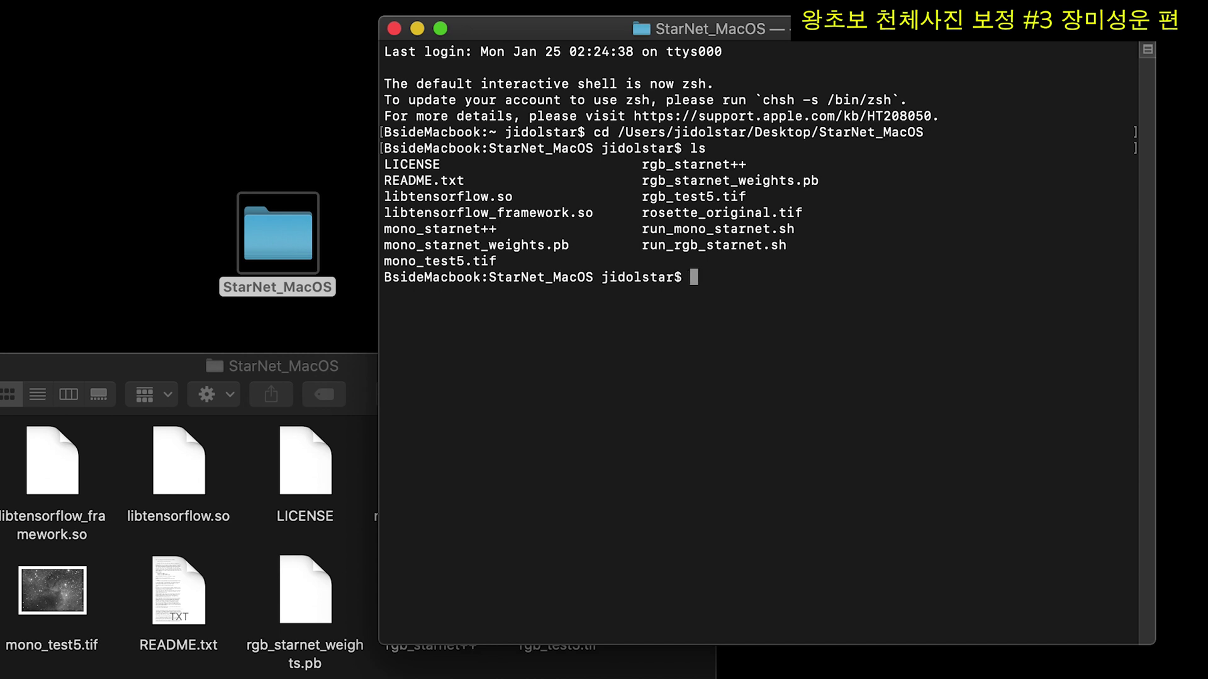
pyautogui.moveTo(330, 356); pyautogui.dragTo(421, 142)
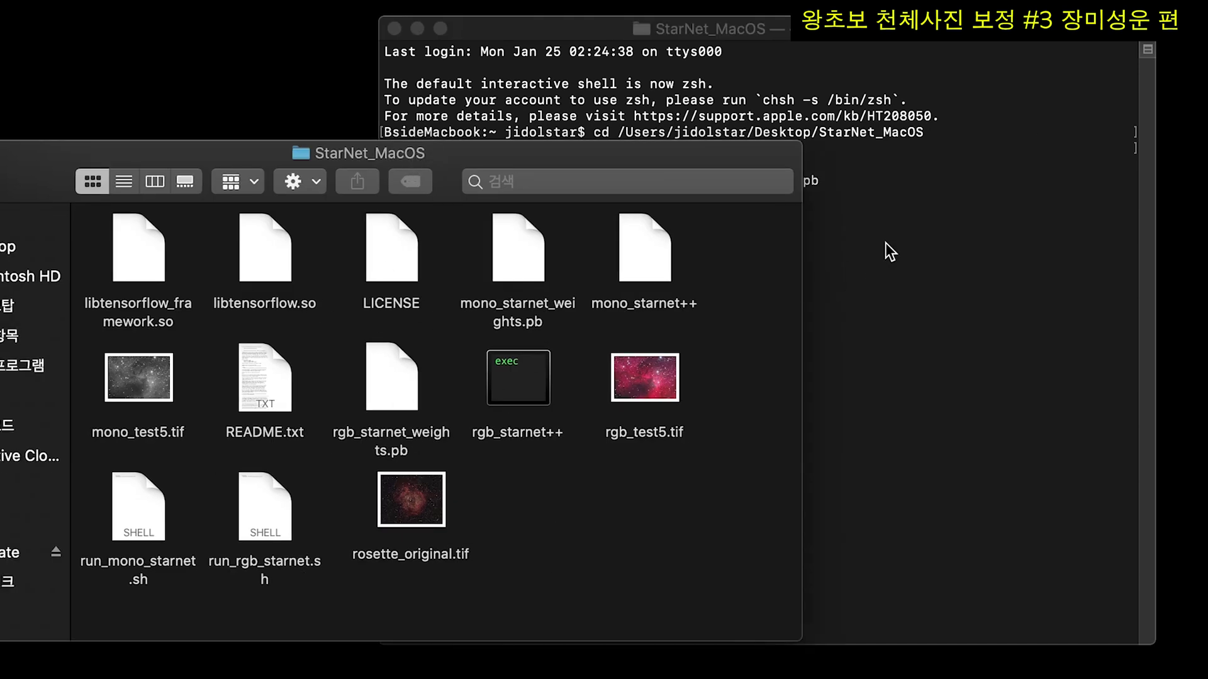
pyautogui.click(888, 251)
pyautogui.moveTo(460, 168); pyautogui.dragTo(871, 246)
pyautogui.click(787, 255)
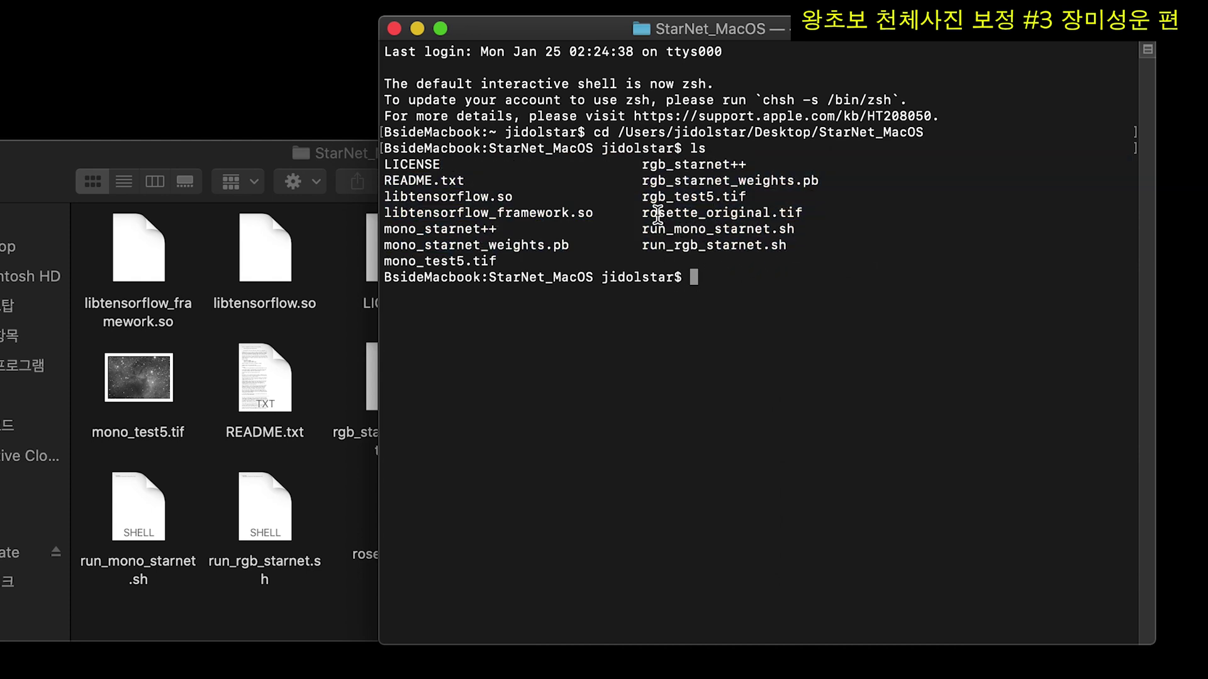
# - Begin the star removal command with the executable ./rgb_starnet++
pyautogui.moveTo(642, 165); pyautogui.dragTo(768, 171)
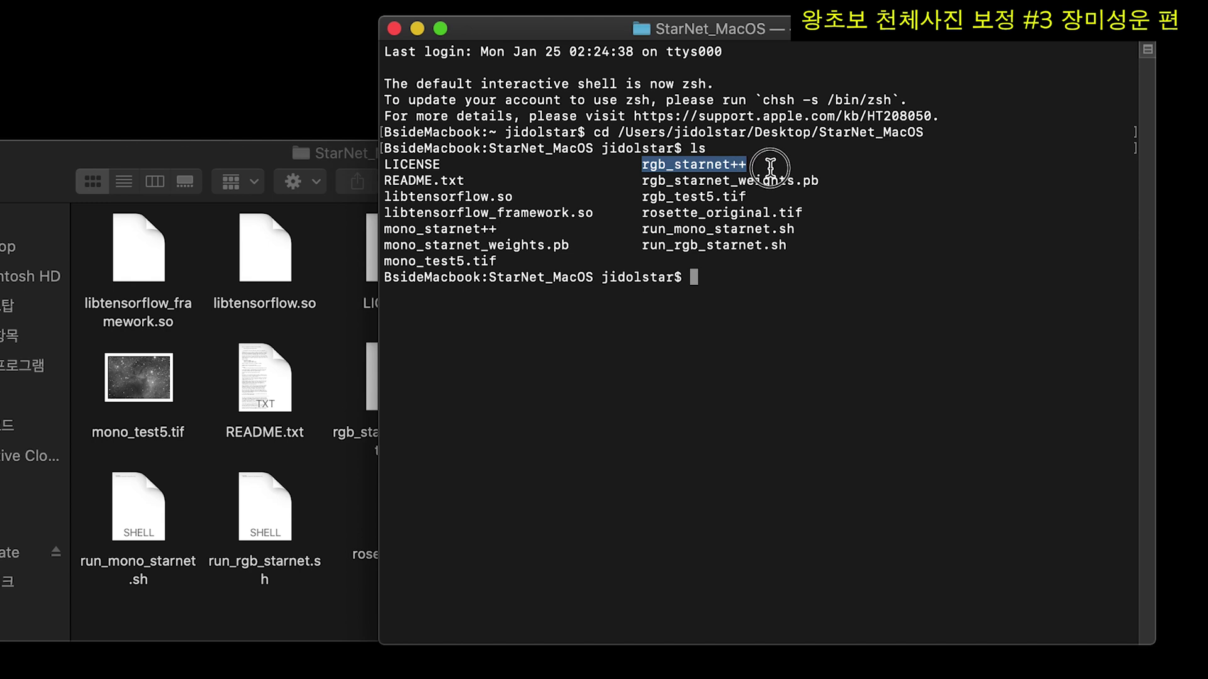
pyautogui.click(749, 297)
pyautogui.write('./')
pyautogui.press('BackSpace')
pyautogui.press('BackSpace')
pyautogui.write('./rgb')
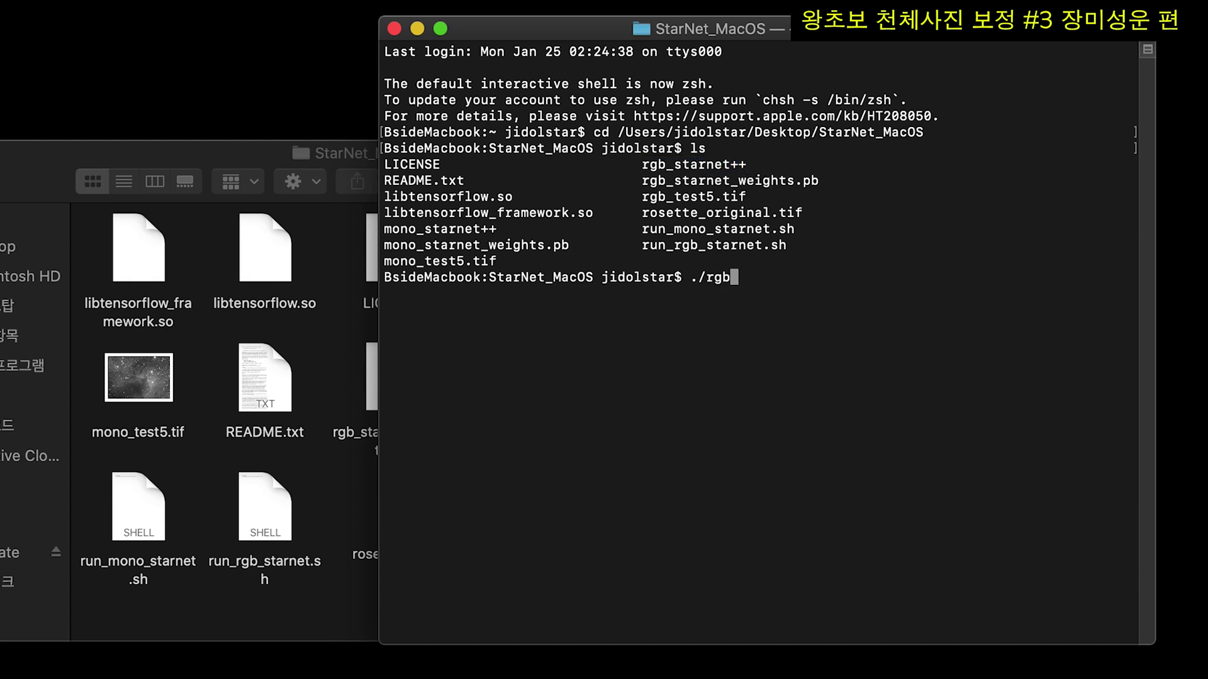
pyautogui.press('Tab')
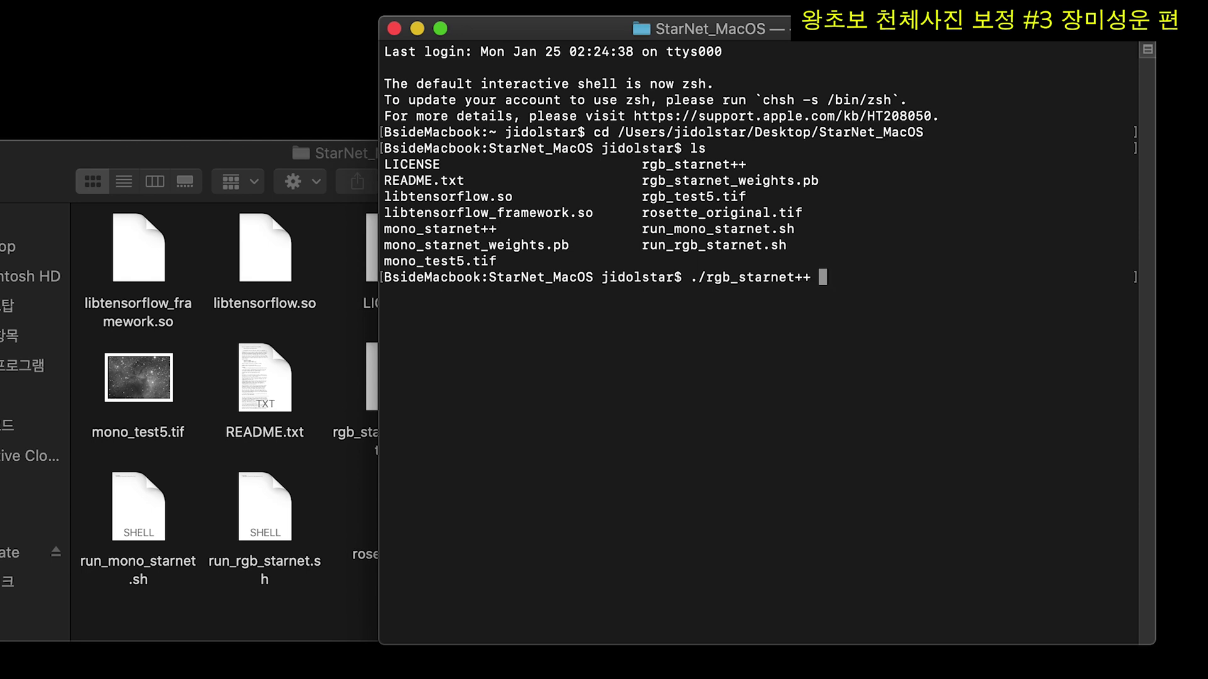
pyautogui.moveTo(692, 278); pyautogui.dragTo(703, 278)
pyautogui.click(912, 286)
# - Add the input file rosette_original.tif, the output file rosette_nostar.tif and the value 64 to the command
pyautogui.moveTo(641, 214); pyautogui.dragTo(804, 212)
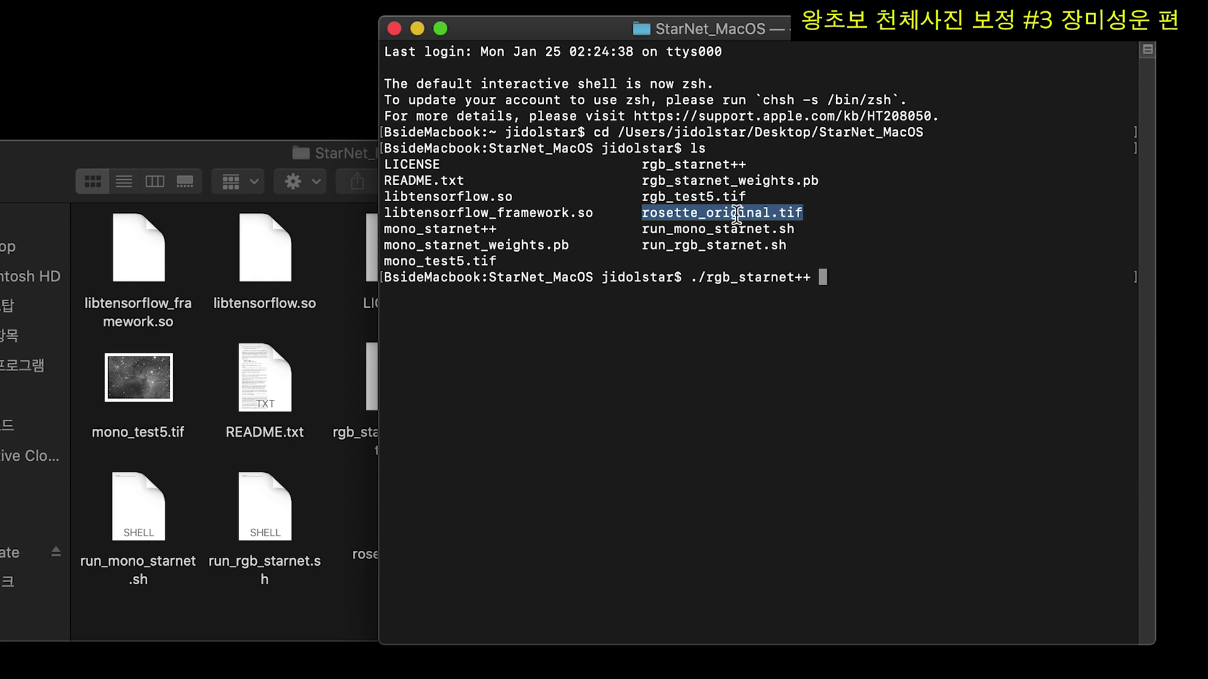
pyautogui.click(925, 258)
pyautogui.write('rose')
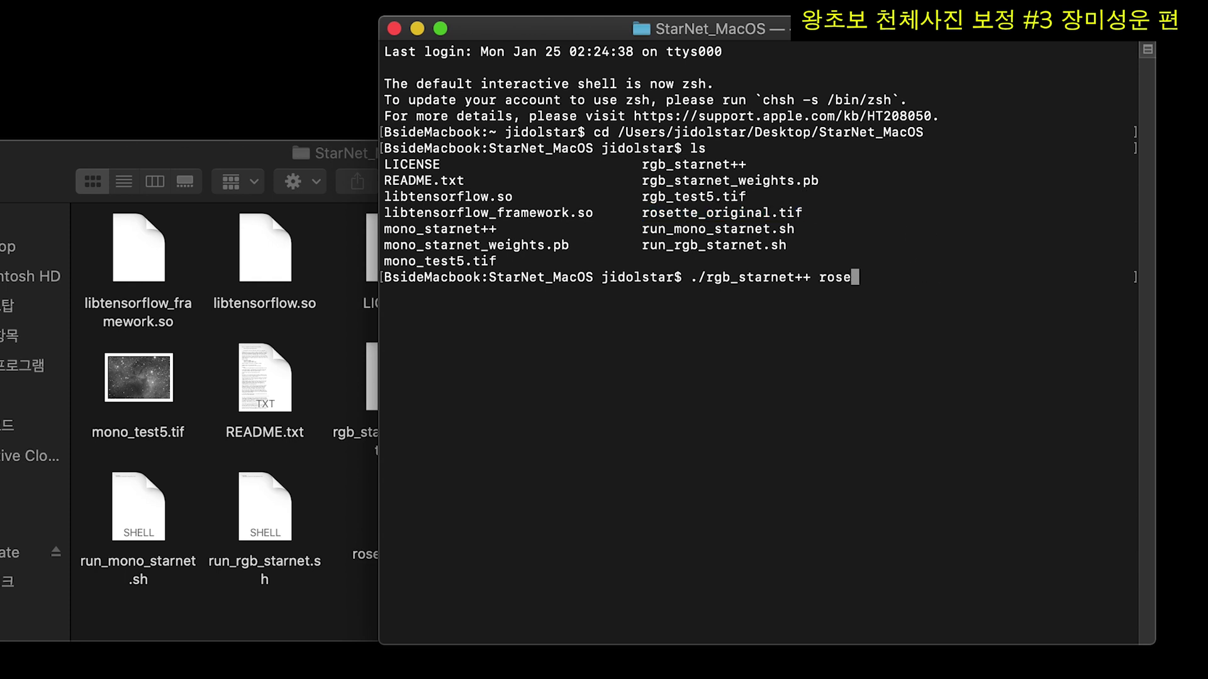
pyautogui.press('Tab')
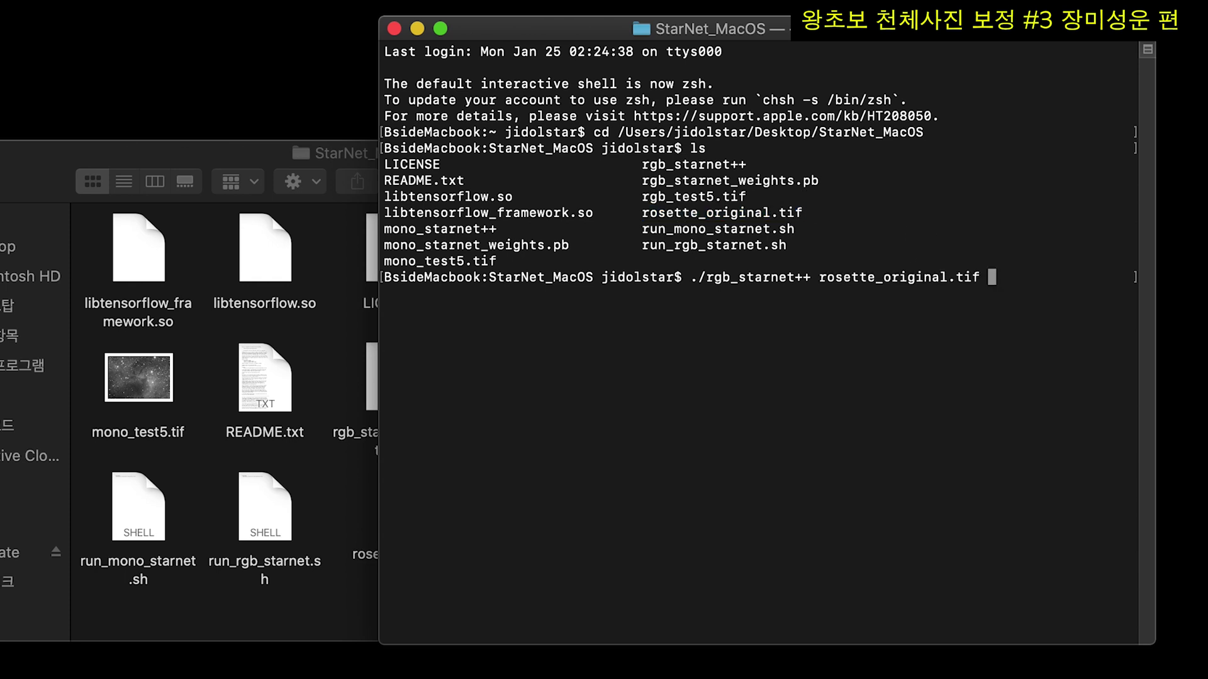
pyautogui.write('rosette_')
pyautogui.write('nost')
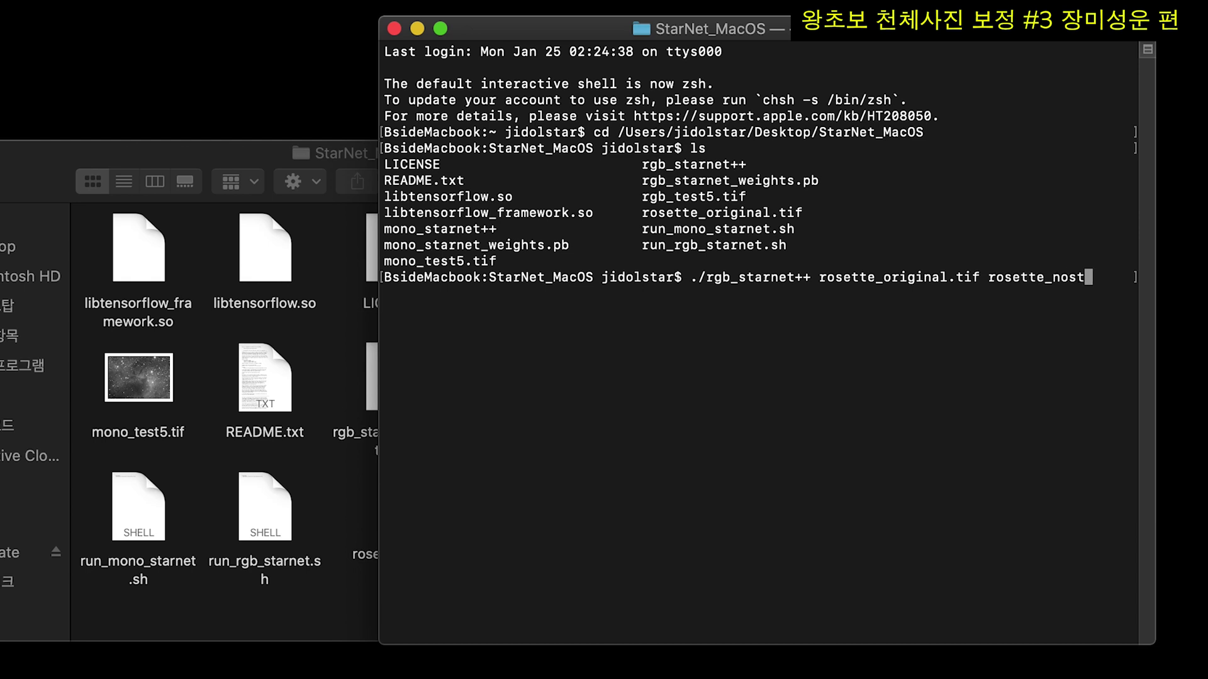
pyautogui.write('ar.tif')
pyautogui.doubleClick(380, 342)
pyautogui.write('64')
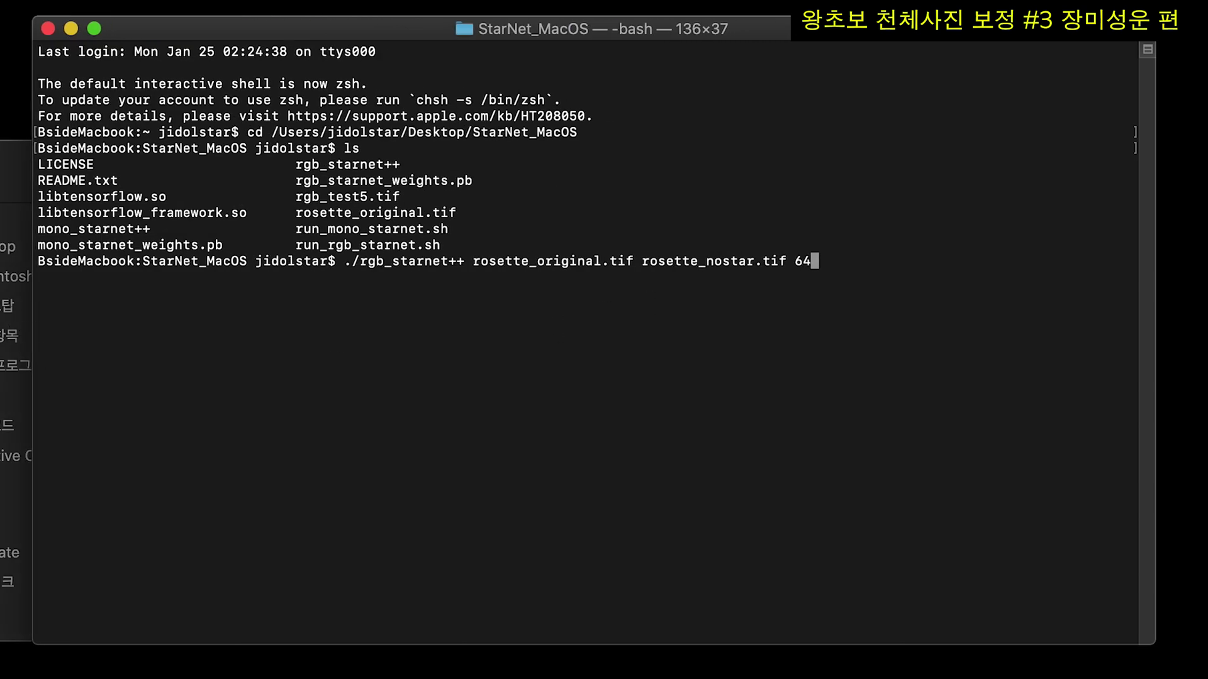
# - Check the input and output file names in the StarNet command and run it
pyautogui.moveTo(474, 262); pyautogui.dragTo(632, 262)
pyautogui.moveTo(642, 261); pyautogui.dragTo(789, 260)
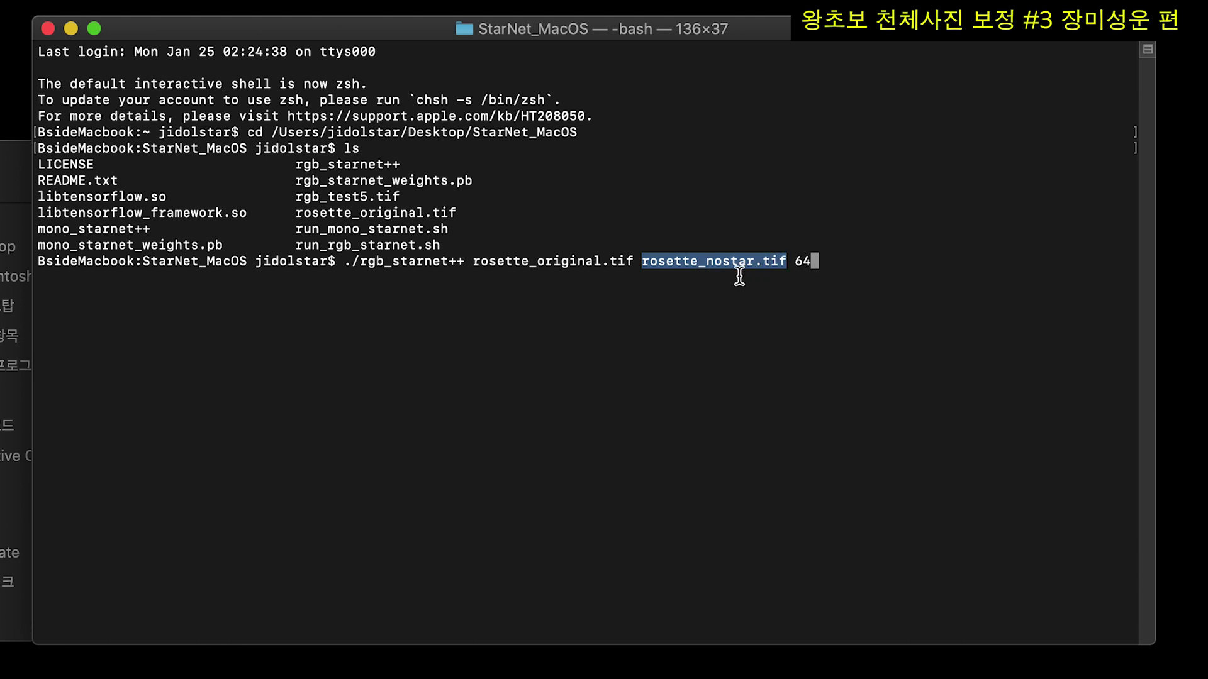
pyautogui.click(750, 268)
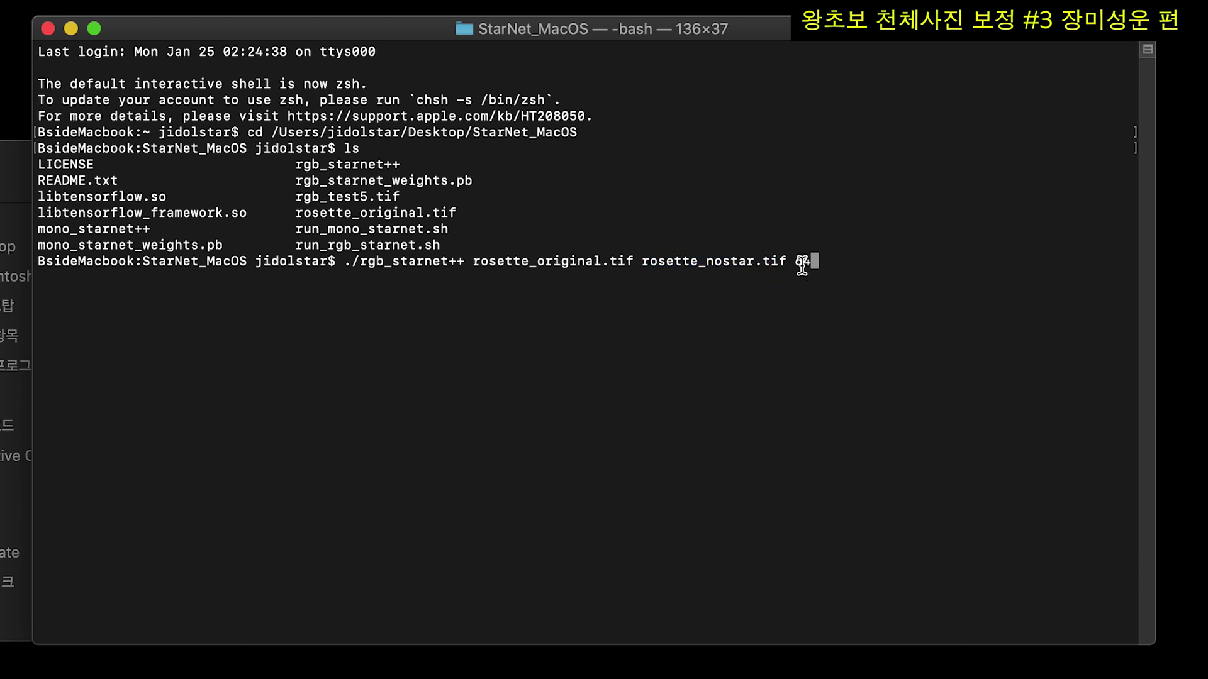
pyautogui.press('Return')
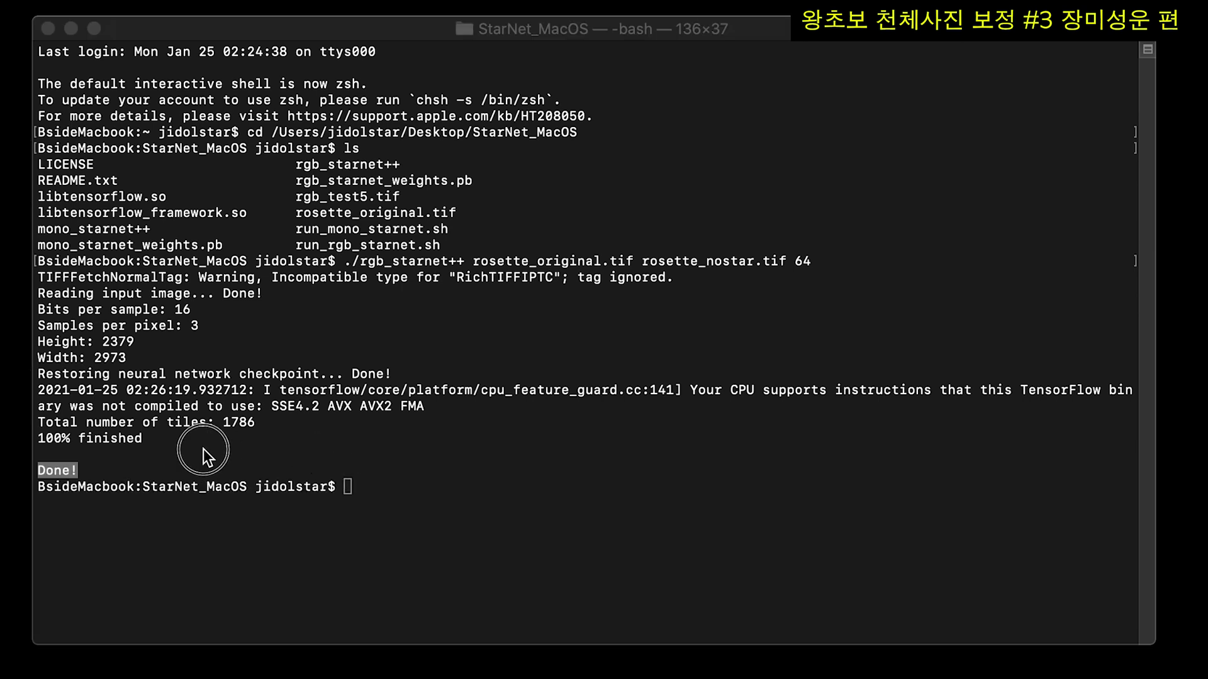
# - Open the generated rosette_nostar.tif from the StarNet_MacOS folder in Photoshop
pyautogui.press('super+Tab')
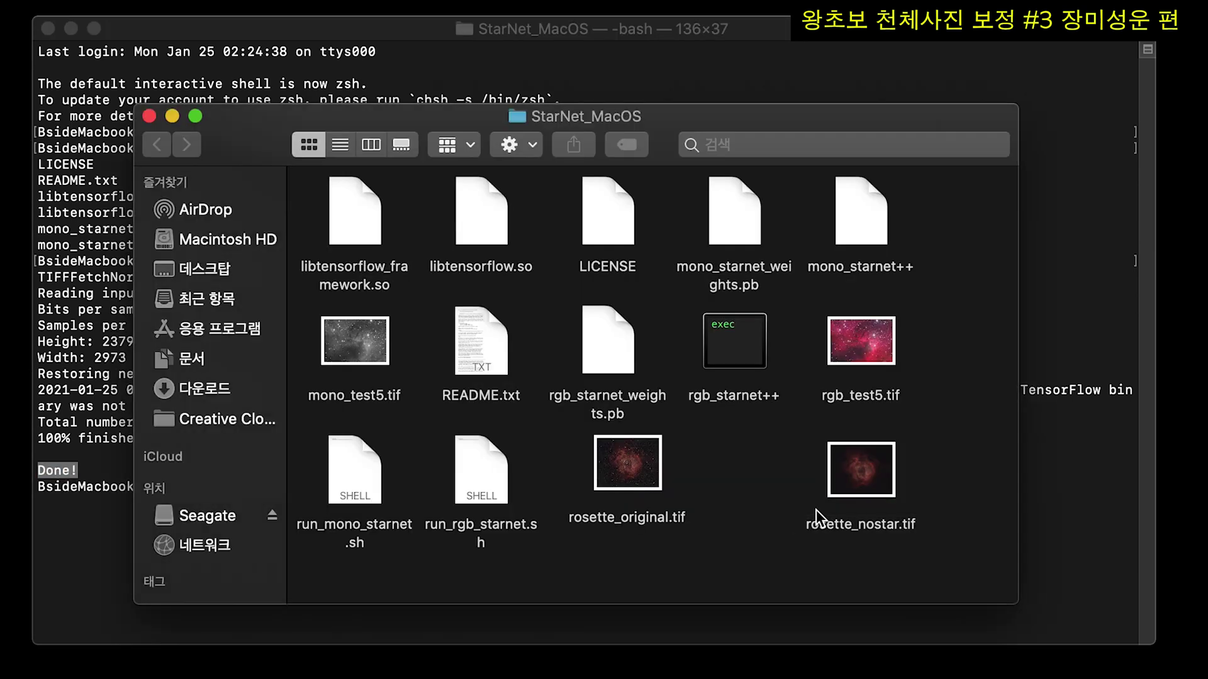
pyautogui.click(849, 479)
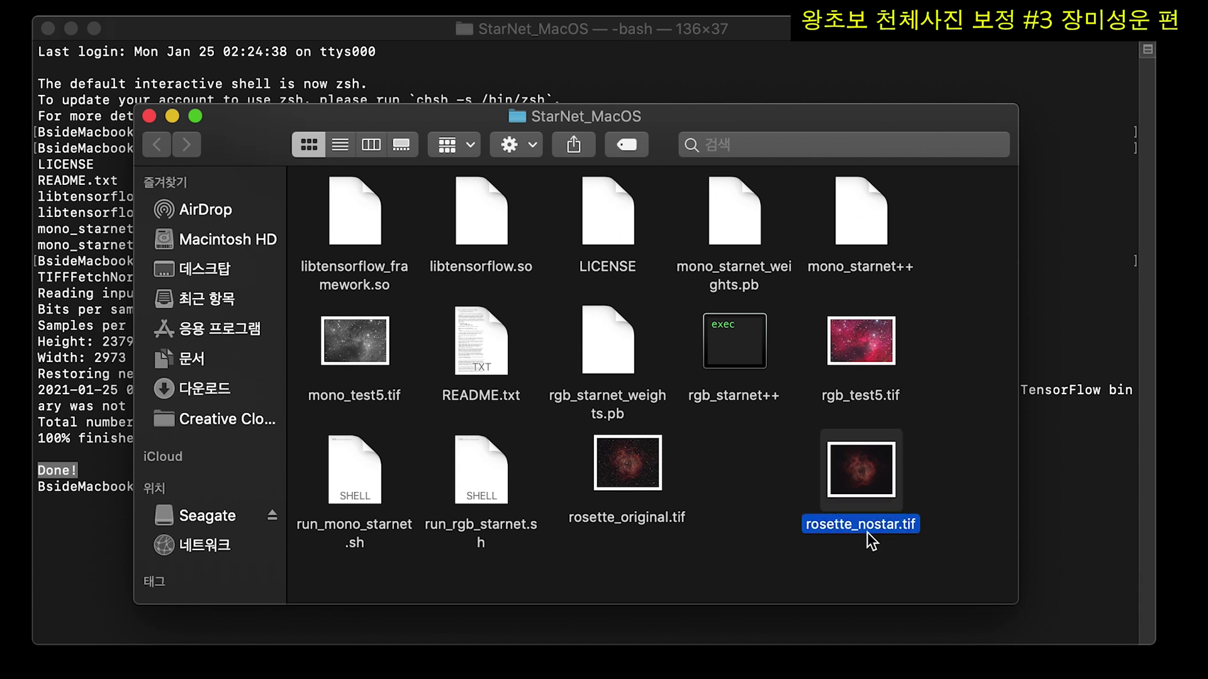
pyautogui.doubleClick(868, 535)
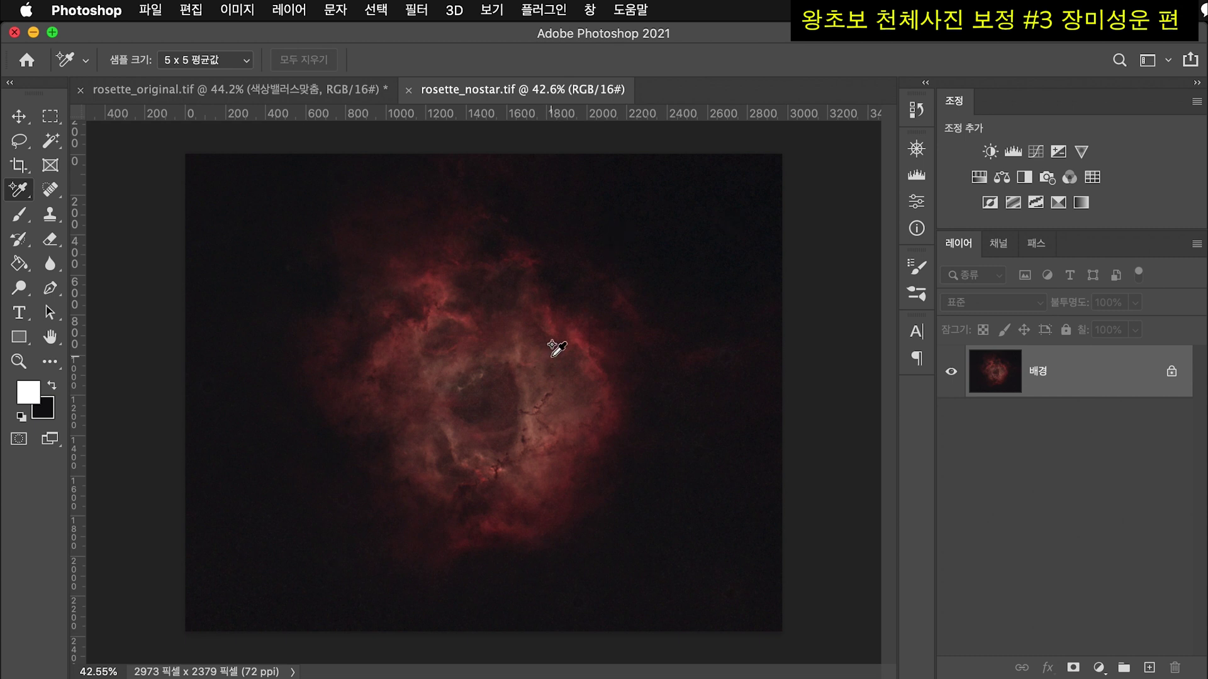
# - Examine the starless nebula in rosette_nostar.tif up close and as a whole, and collapse the history list
pyautogui.scroll(2, 554, 344)
pyautogui.scroll(-3, 569, 342)
pyautogui.scroll(4, 432, 480)
pyautogui.scroll(-4, 430, 478)
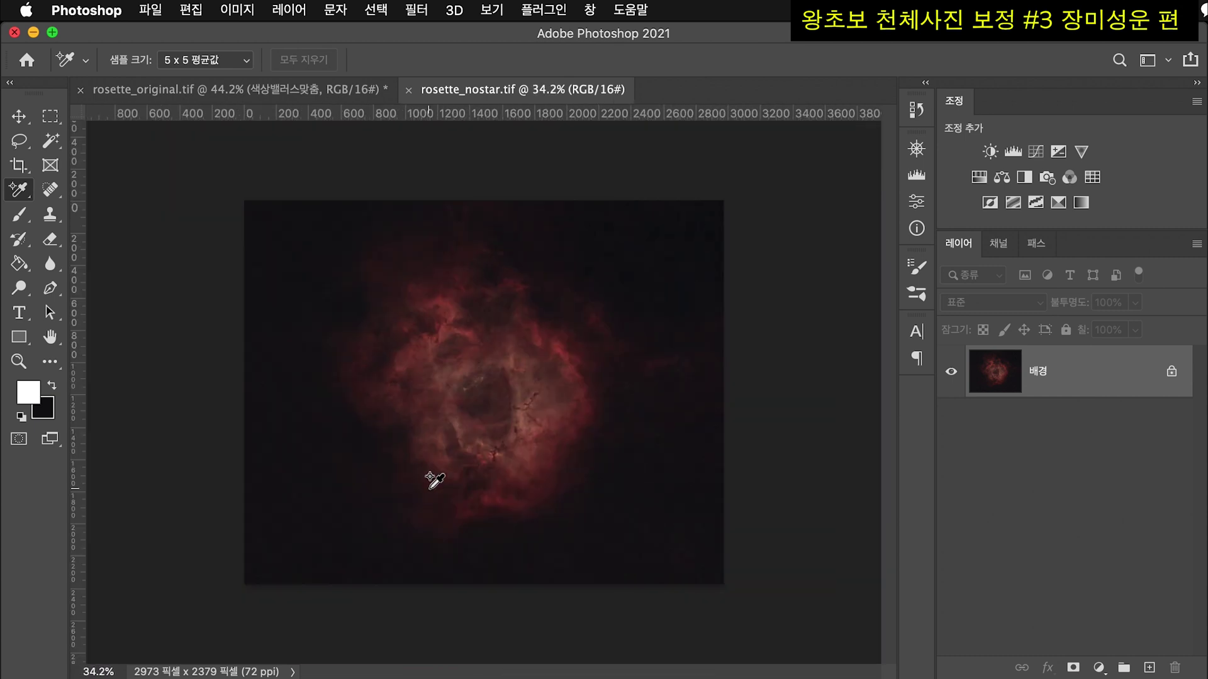
pyautogui.scroll(3, 431, 480)
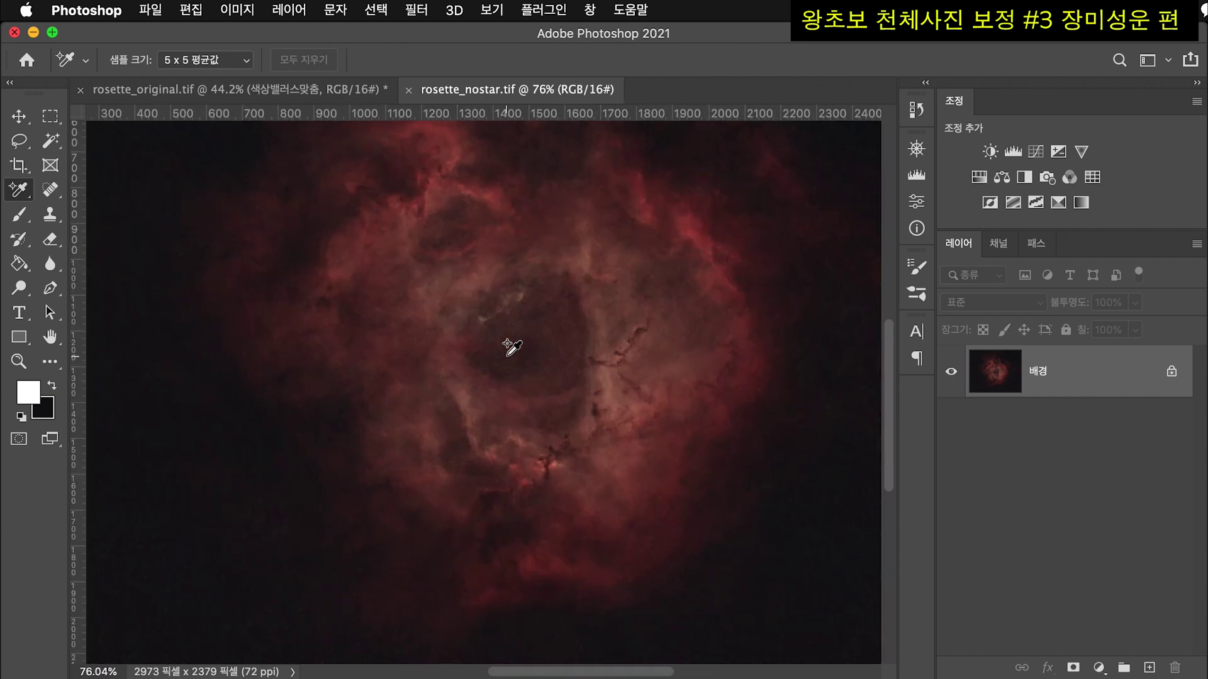
pyautogui.scroll(2, 513, 349)
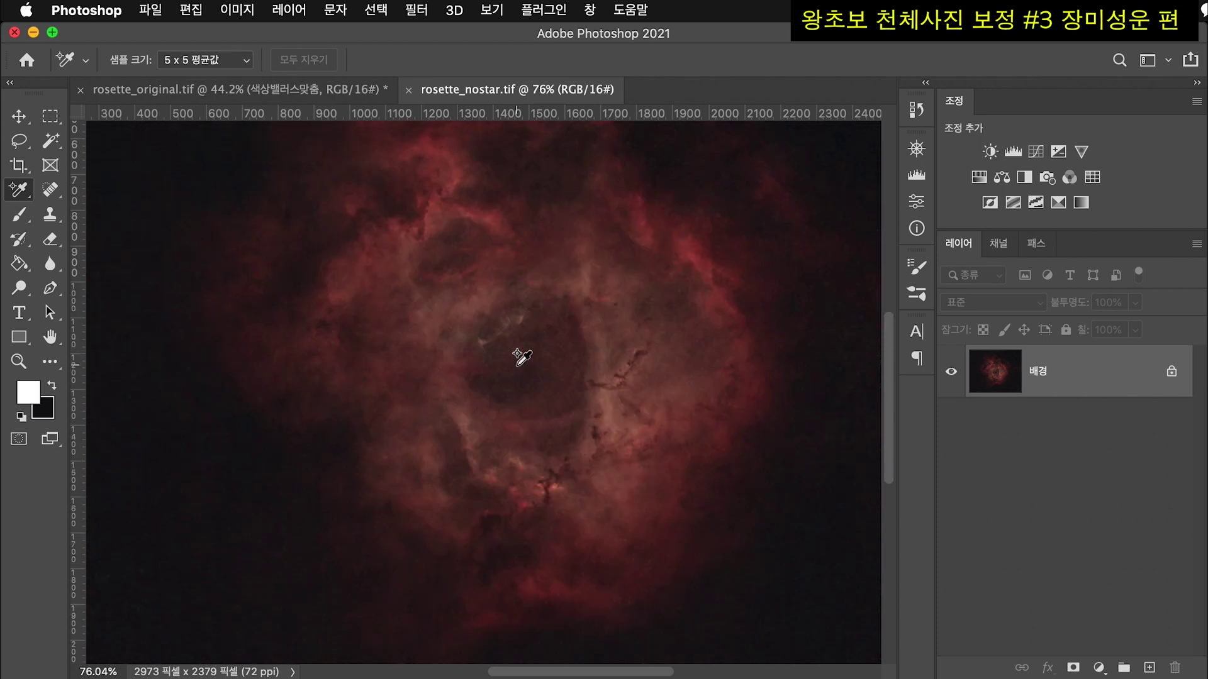
pyautogui.scroll(-3, 522, 357)
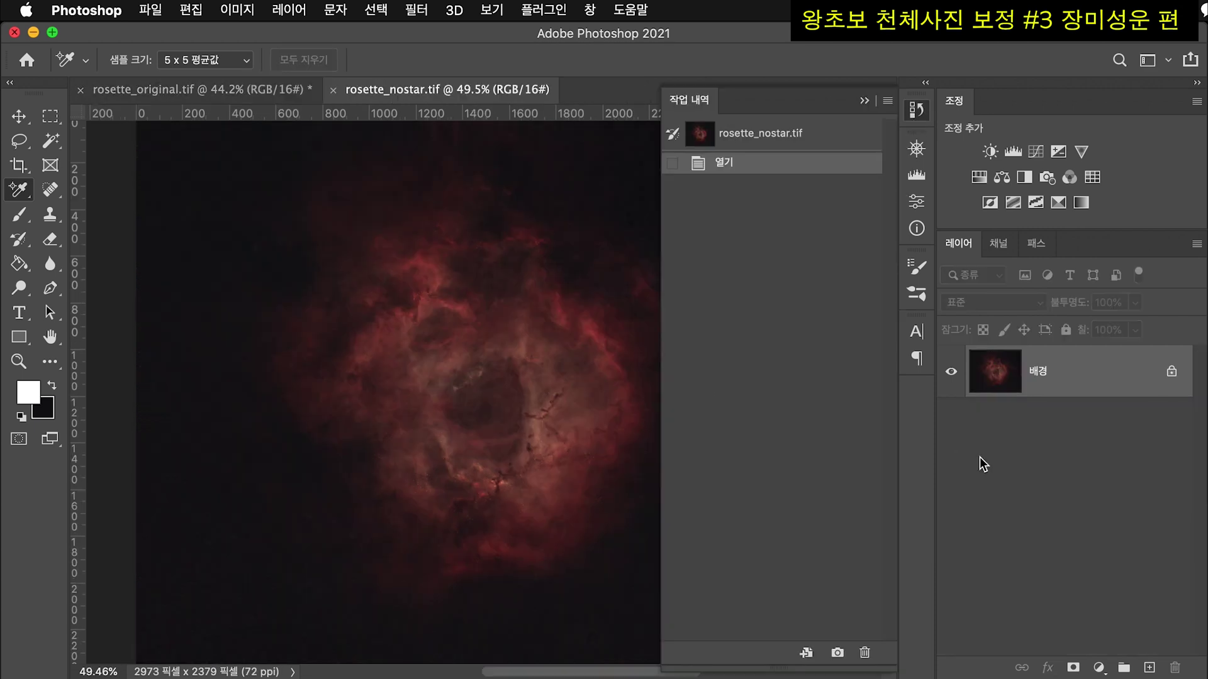
pyautogui.click(912, 111)
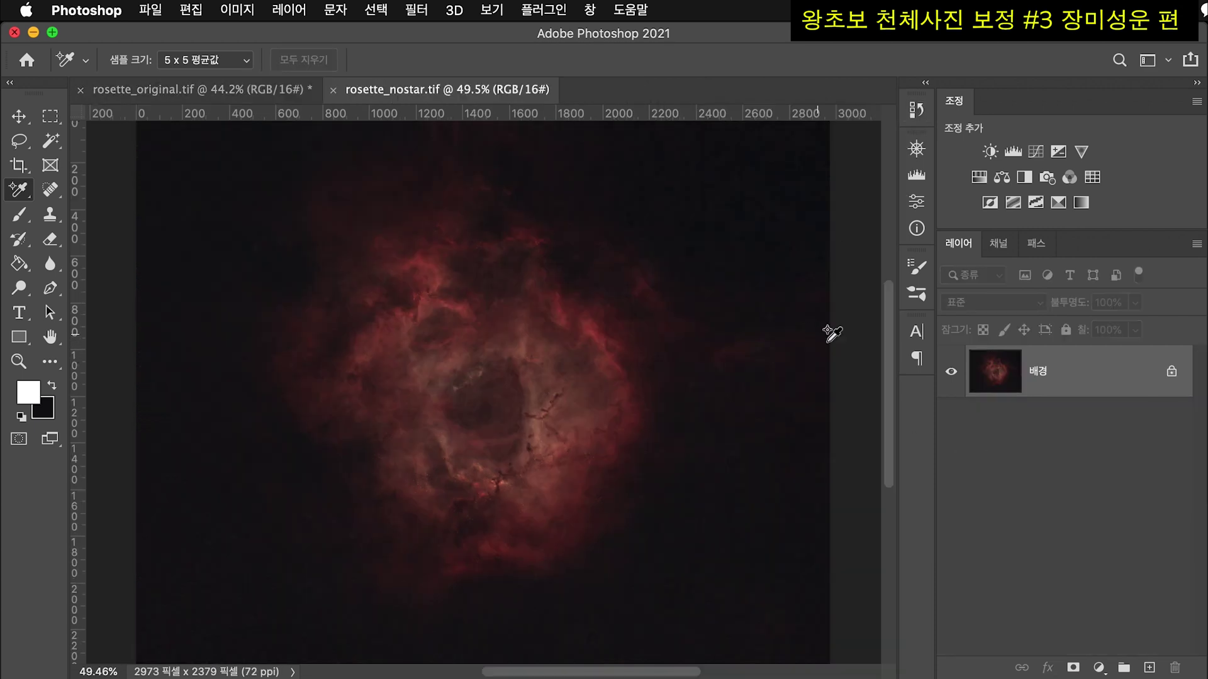
# - Copy the entire starless image from rosette_nostar.tif into rosette_original.tif as a new layer
pyautogui.press('super+a')
pyautogui.press('super+c')
pyautogui.click(249, 90)
pyautogui.press('super+a')
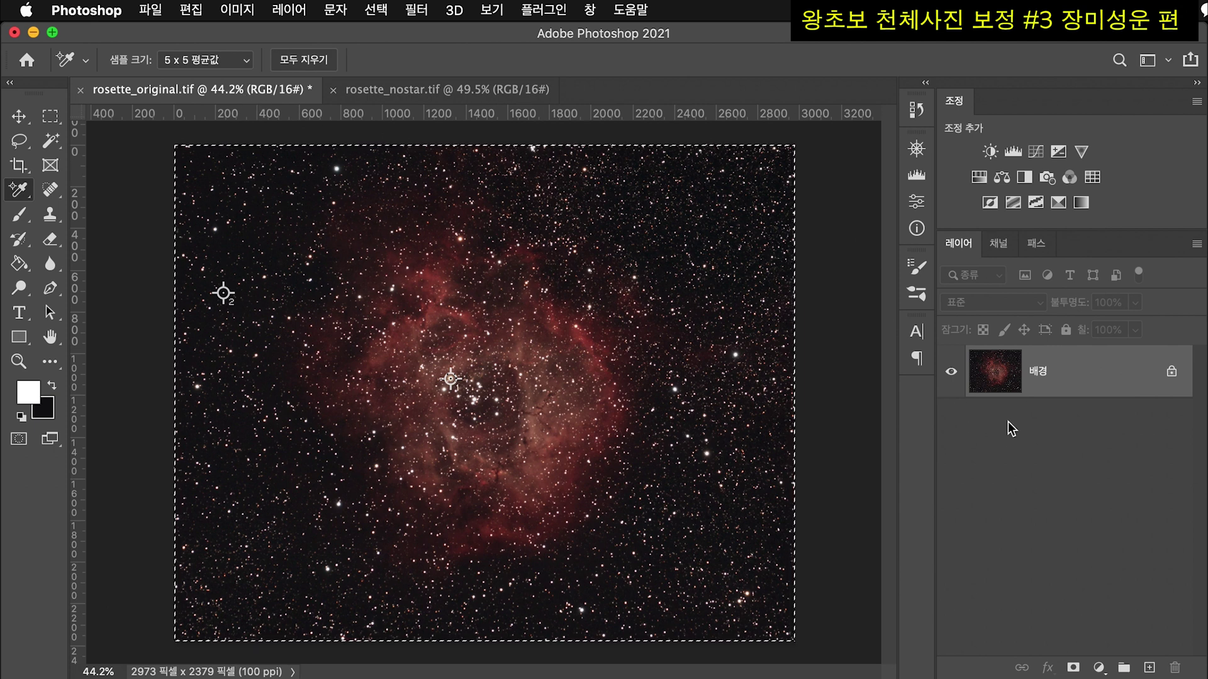
pyautogui.press('super+v')
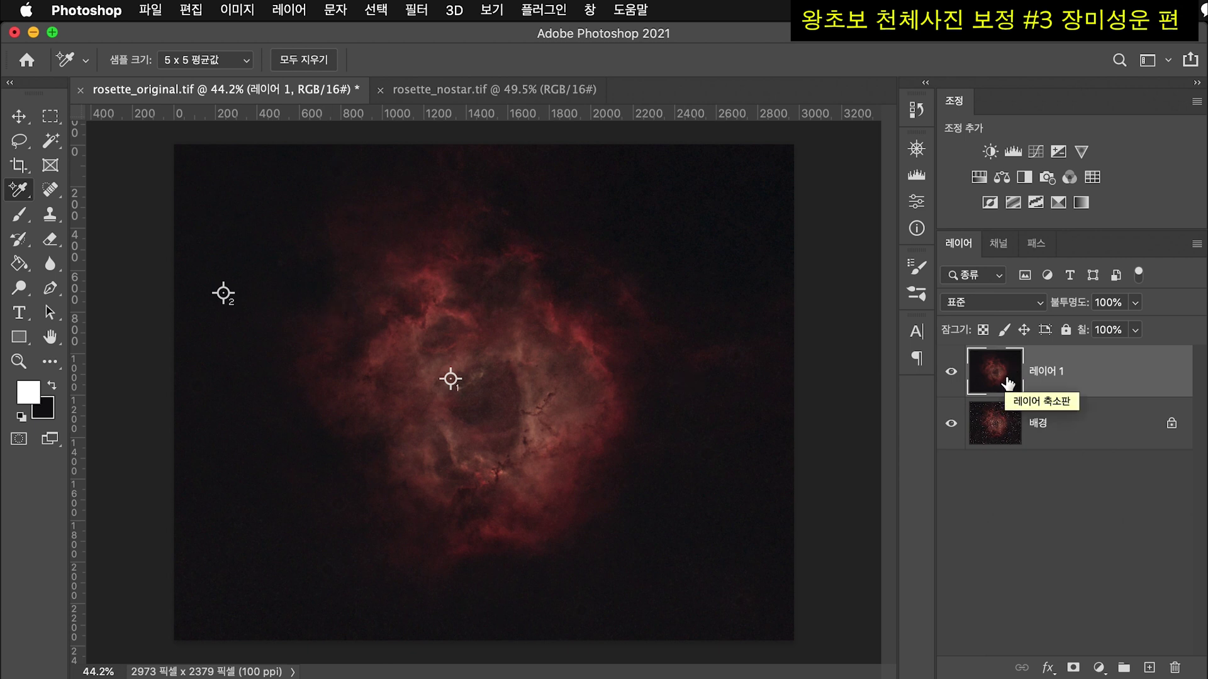
# - Duplicate the starless layer and the background layer, and place the background copy between the two starless layers
pyautogui.press('super+j')
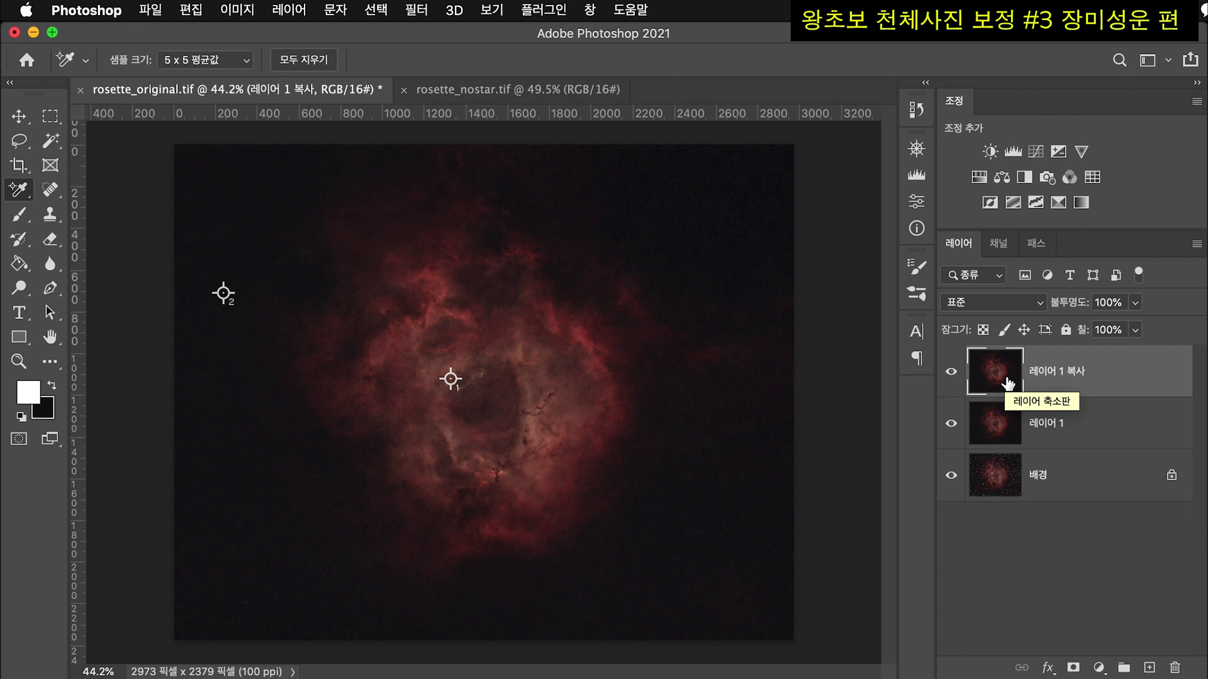
pyautogui.click(1010, 481)
pyautogui.press('super+j')
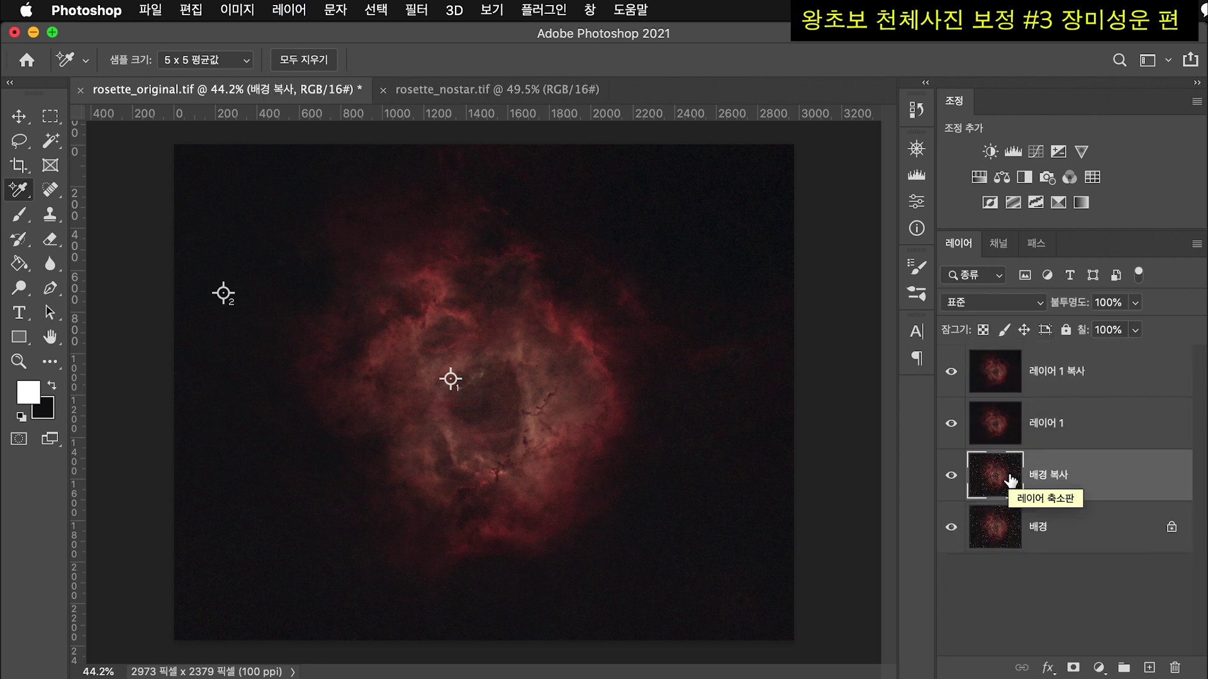
pyautogui.moveTo(1018, 488); pyautogui.dragTo(1014, 401)
# - Set the top starless copy's blend mode to Difference (차이) and merge it with the background copy beneath it
pyautogui.click(995, 384)
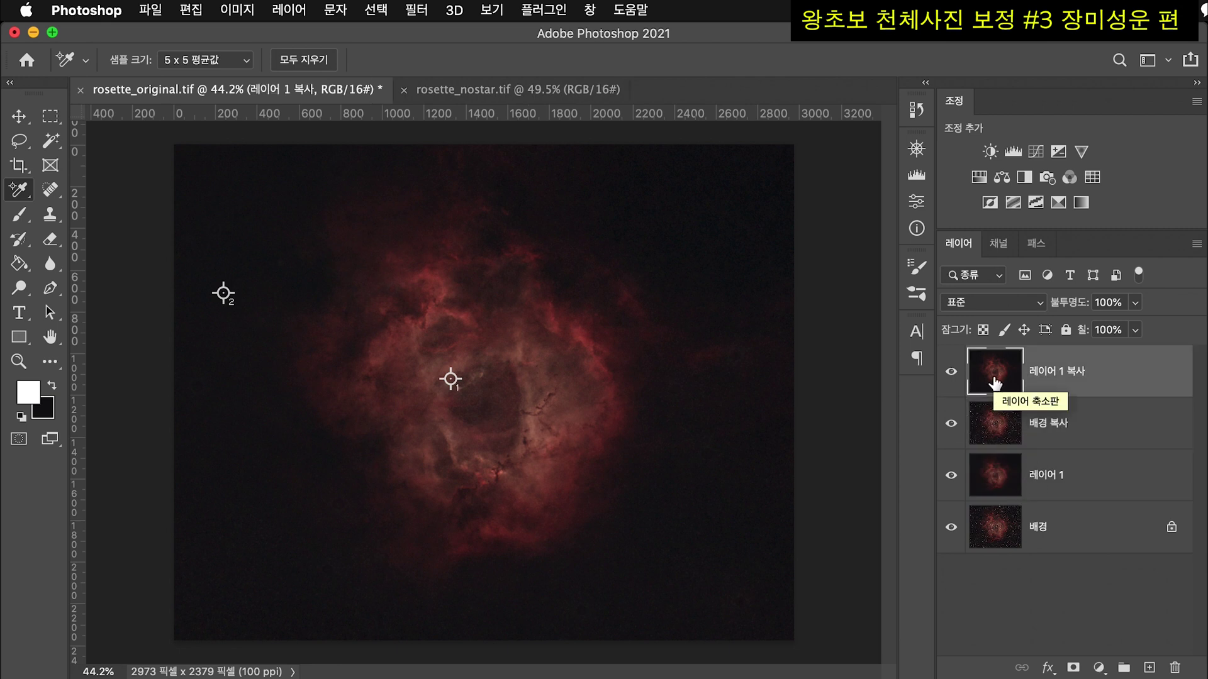
pyautogui.click(1012, 304)
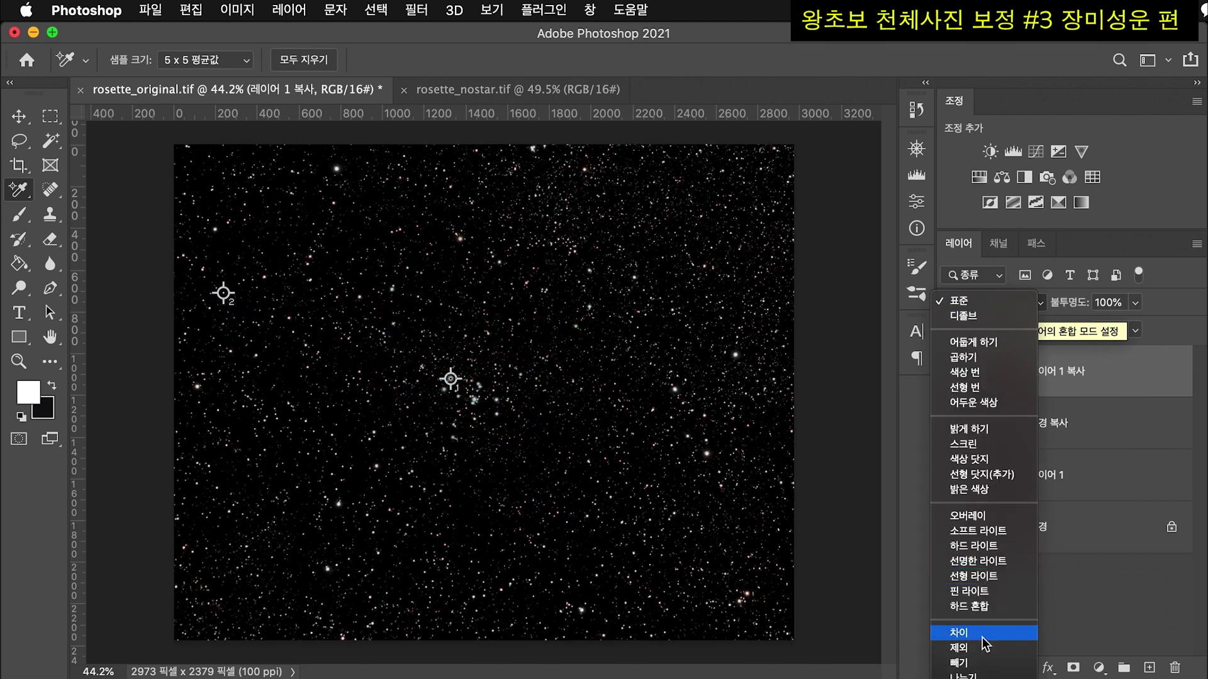
pyautogui.click(984, 634)
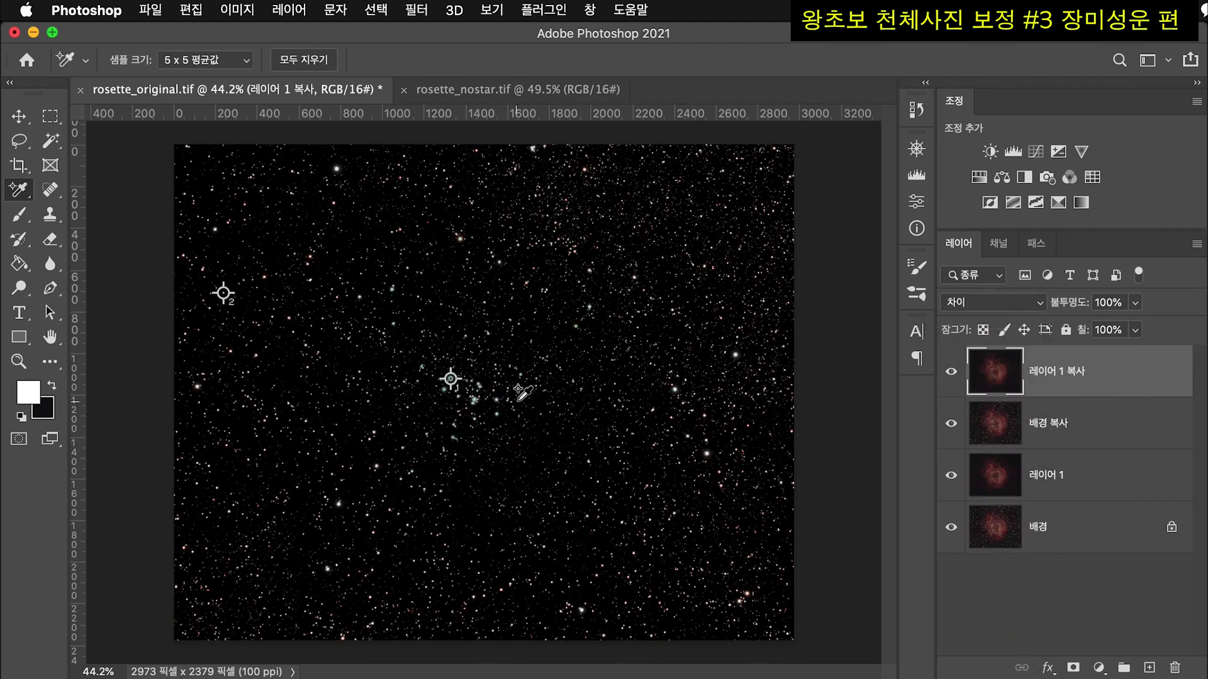
pyautogui.scroll(6, 522, 393)
pyautogui.scroll(-5, 541, 352)
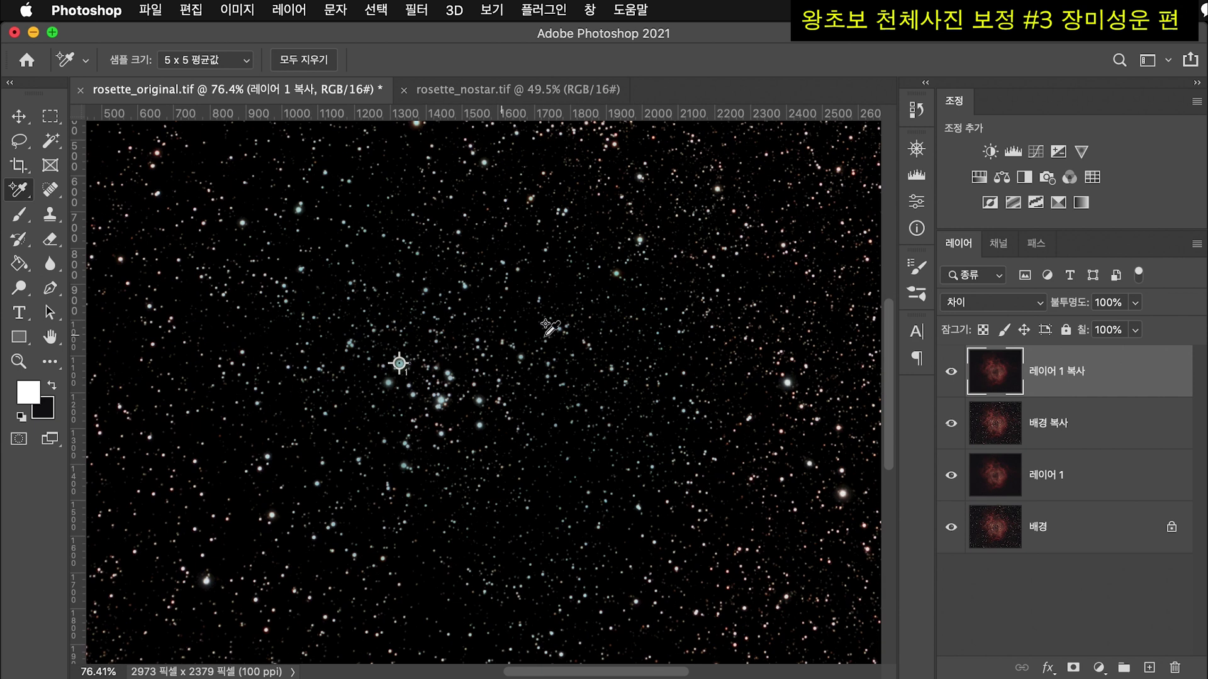
pyautogui.scroll(3, 703, 418)
pyautogui.scroll(-4, 706, 419)
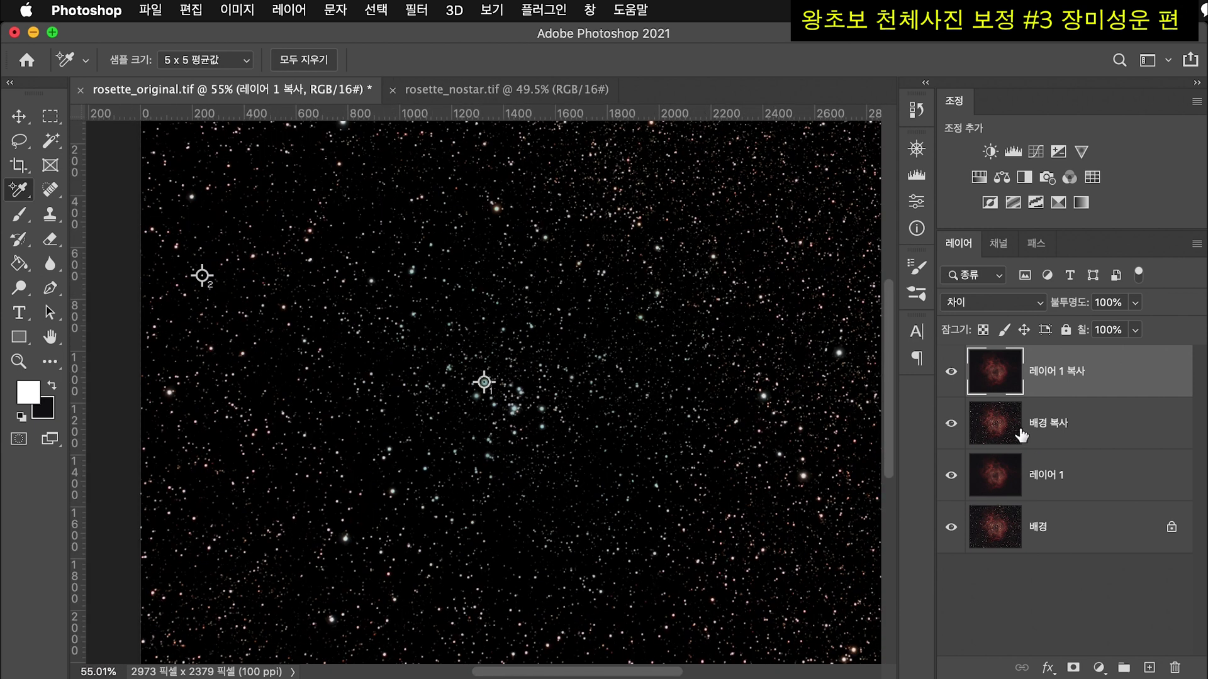
pyautogui.keyDown('shift'); pyautogui.click(1072, 423); pyautogui.keyUp('shift')
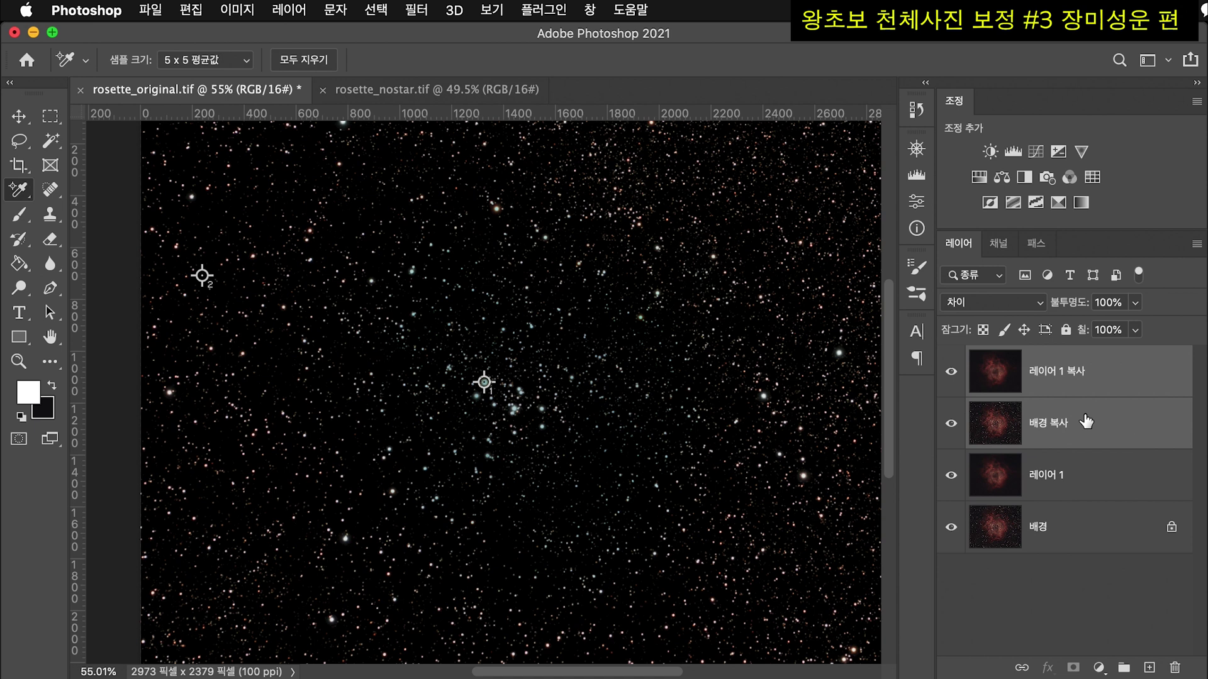
pyautogui.press('super+e')
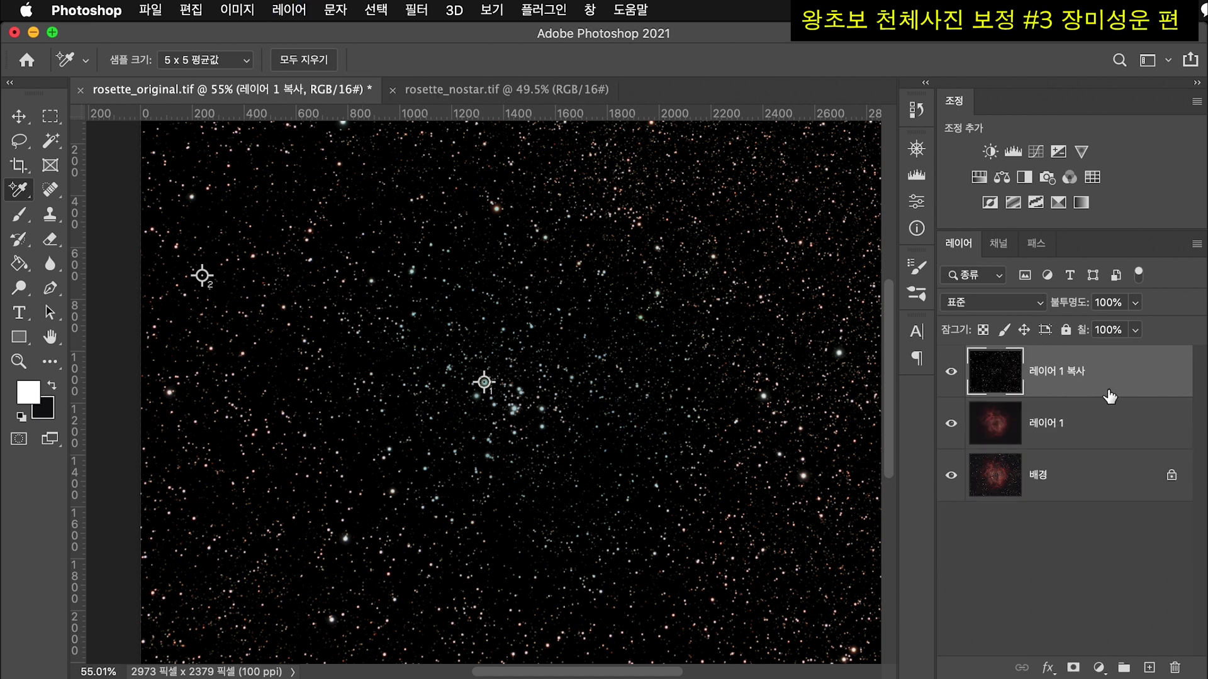
# - Rename the merged stars layer to 별만 and the starless layer to 장미만, and hide the background layer
pyautogui.doubleClick(1067, 373)
pyautogui.write('별만')
pyautogui.doubleClick(1063, 421)
pyautogui.write("장미만'")
pyautogui.press('Return')
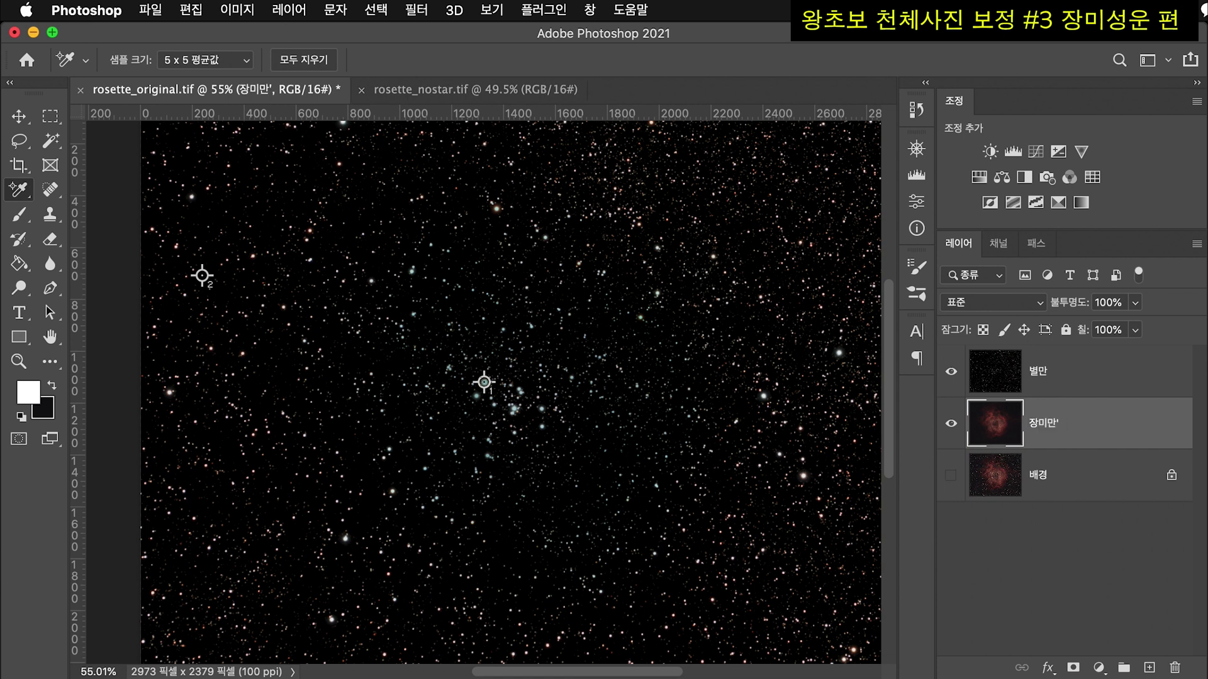
pyautogui.click(991, 556)
# - Set the blend mode of the 별만 layer to Screen (스크린)
pyautogui.click(999, 391)
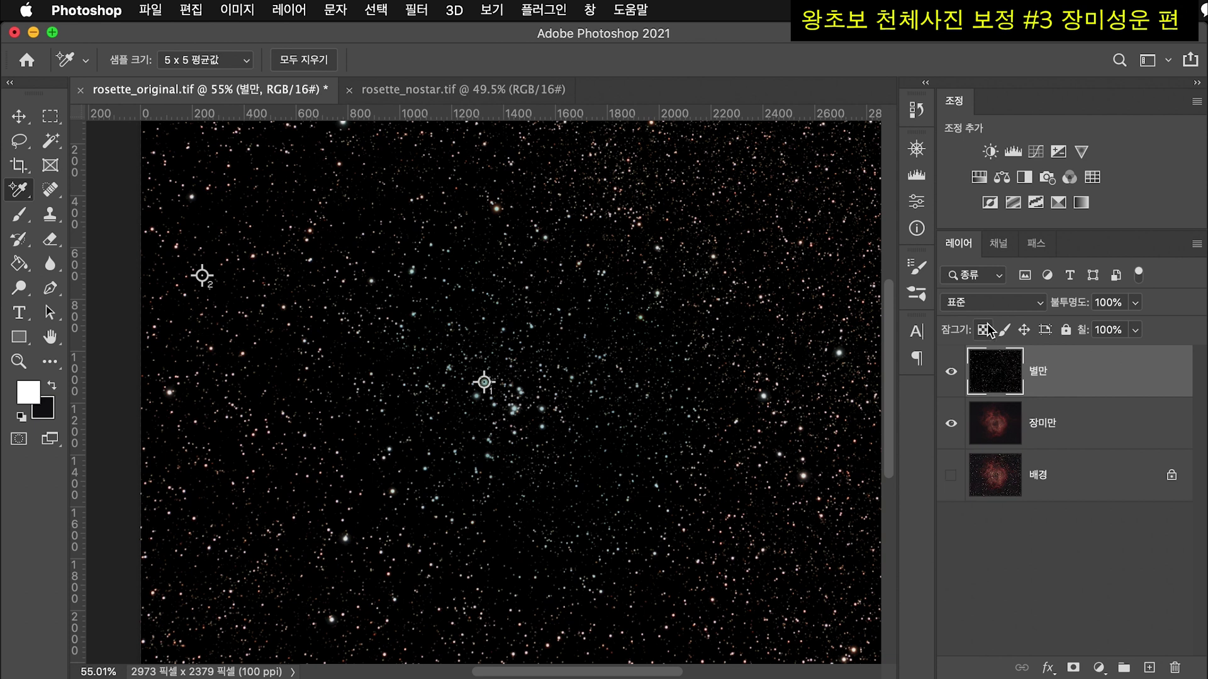
pyautogui.click(1004, 304)
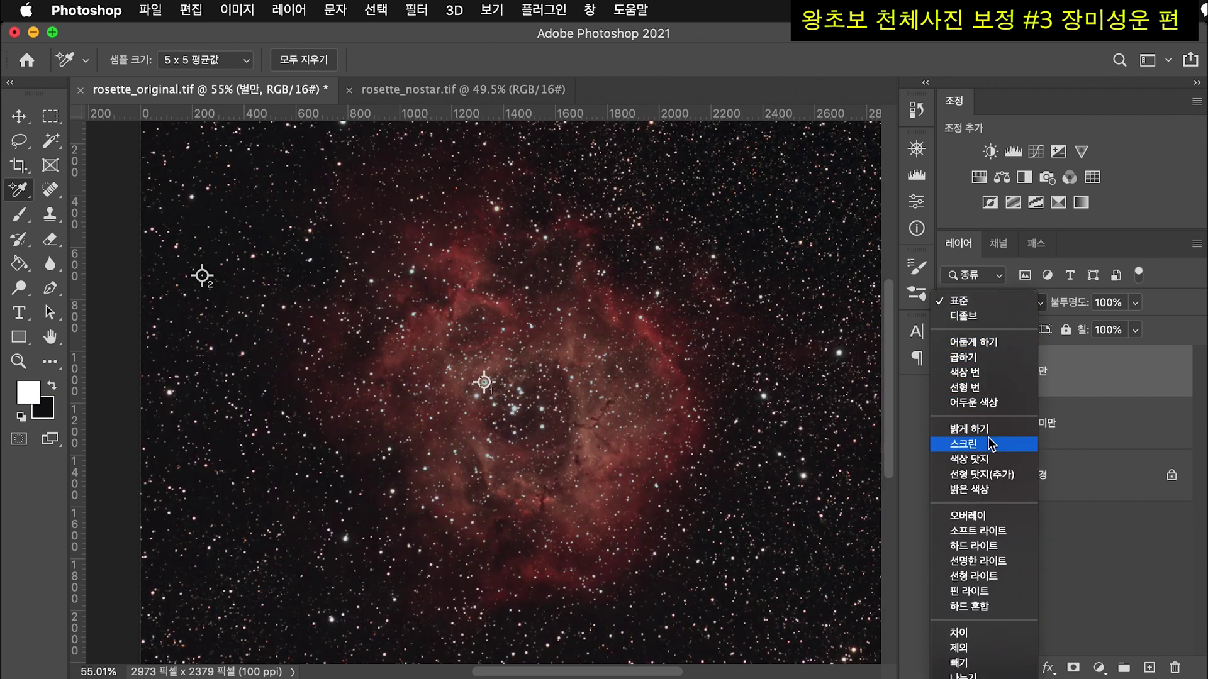
pyautogui.click(968, 444)
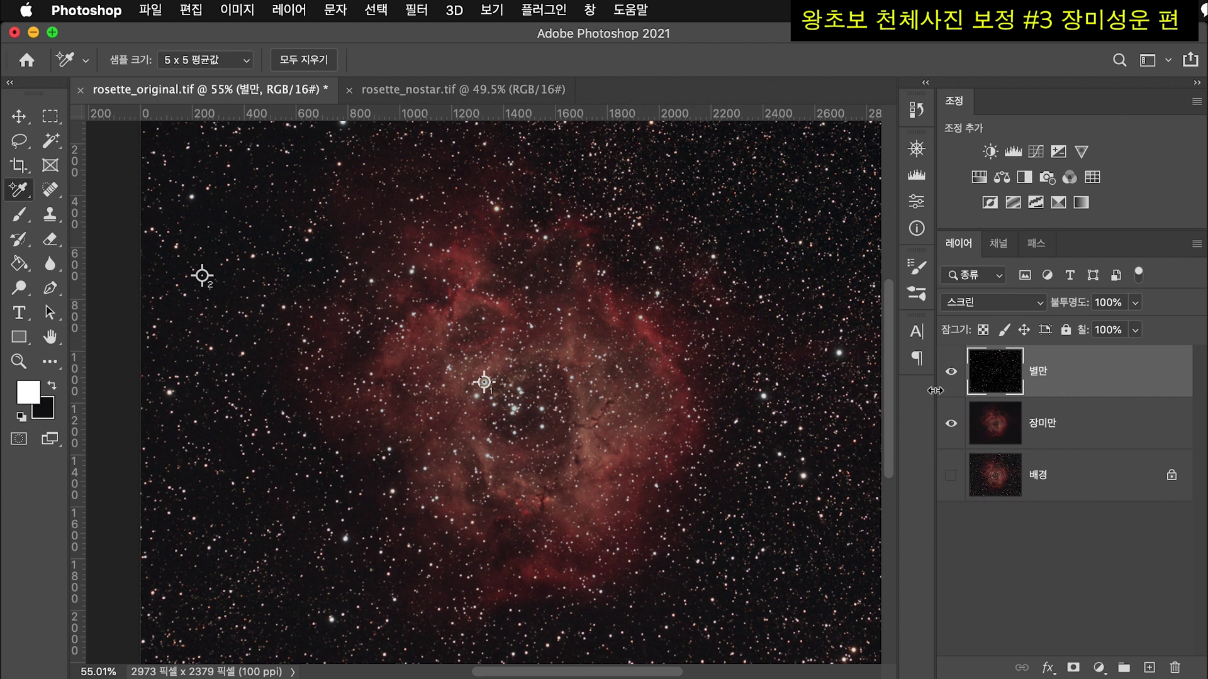
# - Compare the 별만 and 장미만 layers separately, combined, and against the original background by switching layer visibility
pyautogui.click(951, 376)
pyautogui.click(950, 376)
pyautogui.click(951, 423)
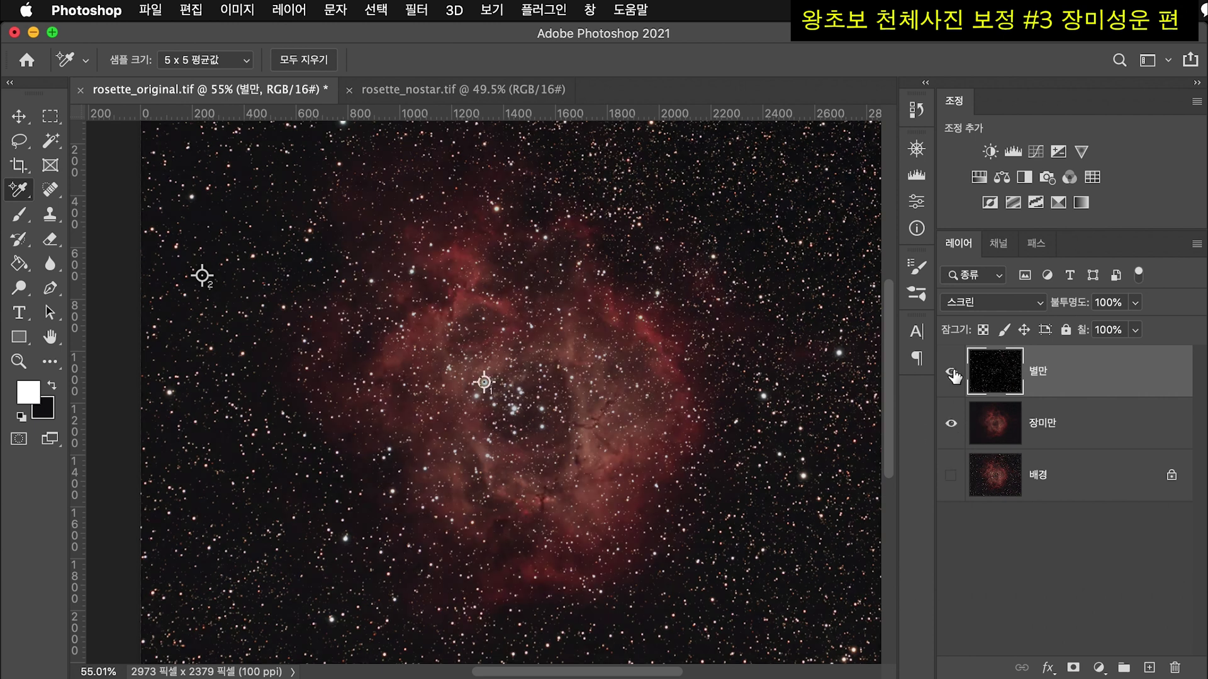
pyautogui.click(951, 371)
pyautogui.click(951, 371)
pyautogui.click(951, 423)
pyautogui.click(951, 424)
pyautogui.click(951, 423)
pyautogui.click(951, 371)
pyautogui.click(950, 371)
pyautogui.click(951, 424)
pyautogui.click(951, 424)
pyautogui.click(950, 371)
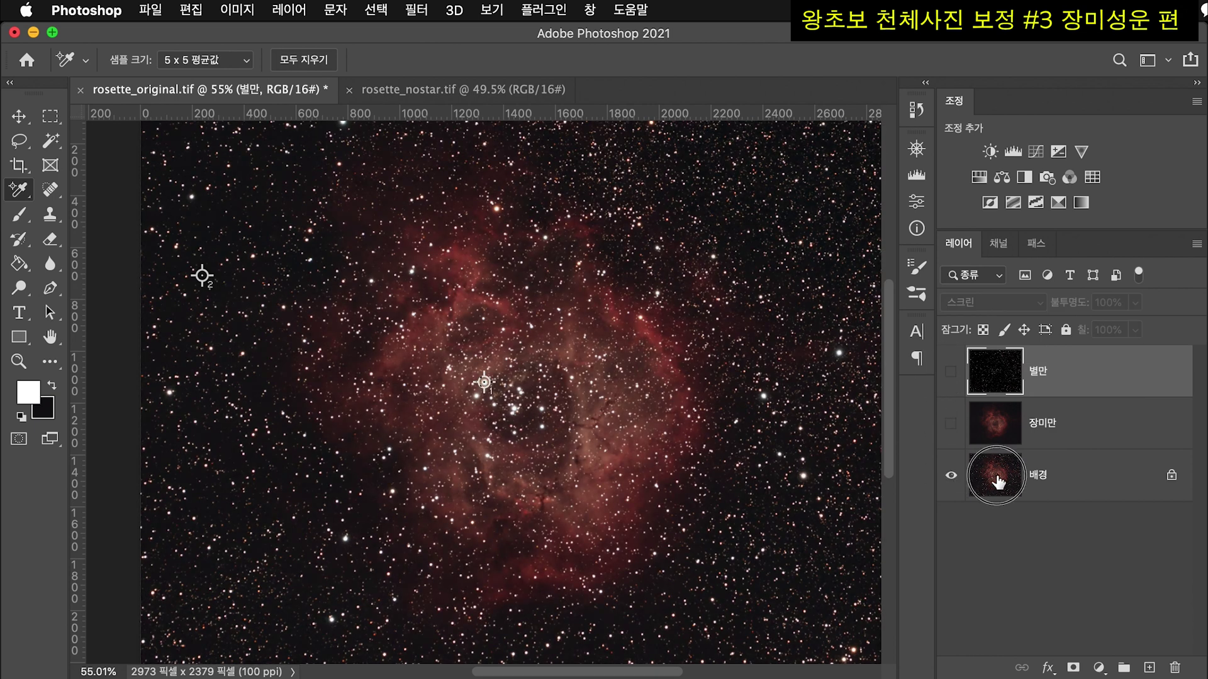
pyautogui.click(977, 483)
pyautogui.click(951, 424)
pyautogui.click(950, 371)
pyautogui.click(951, 475)
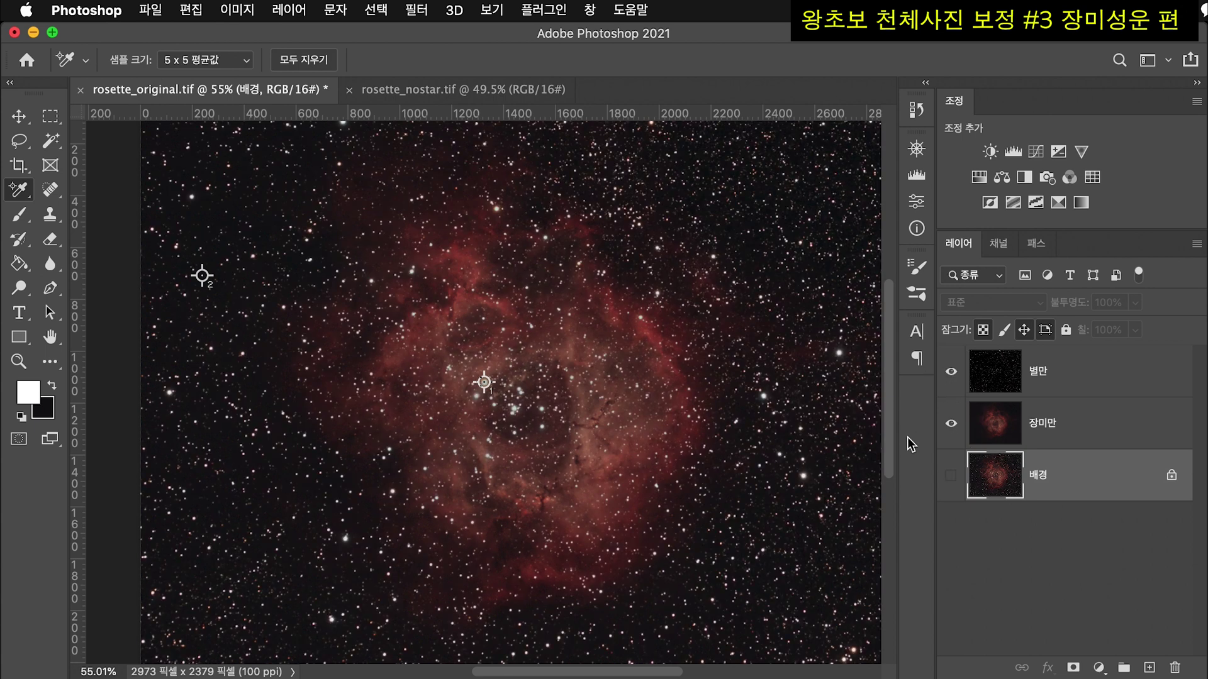
# - Duplicate the 별만 and 장미만 layers together
pyautogui.click(998, 433)
pyautogui.click(993, 385)
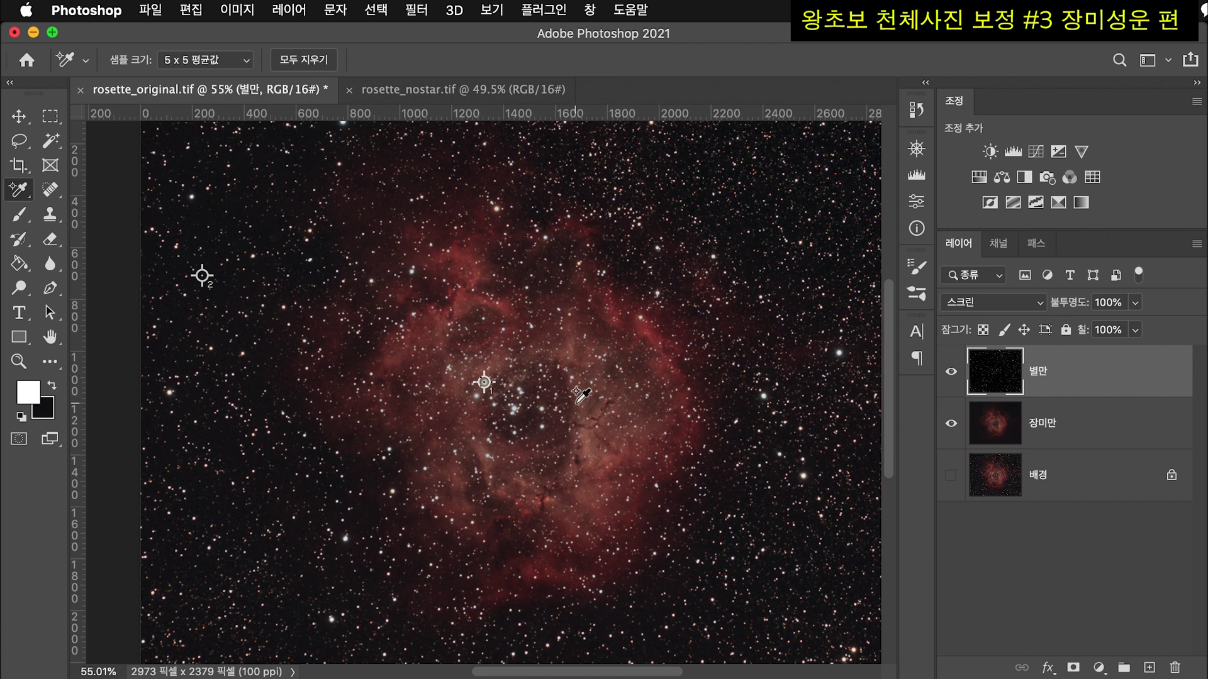
pyautogui.scroll(-3, 581, 395)
pyautogui.scroll(3, 578, 395)
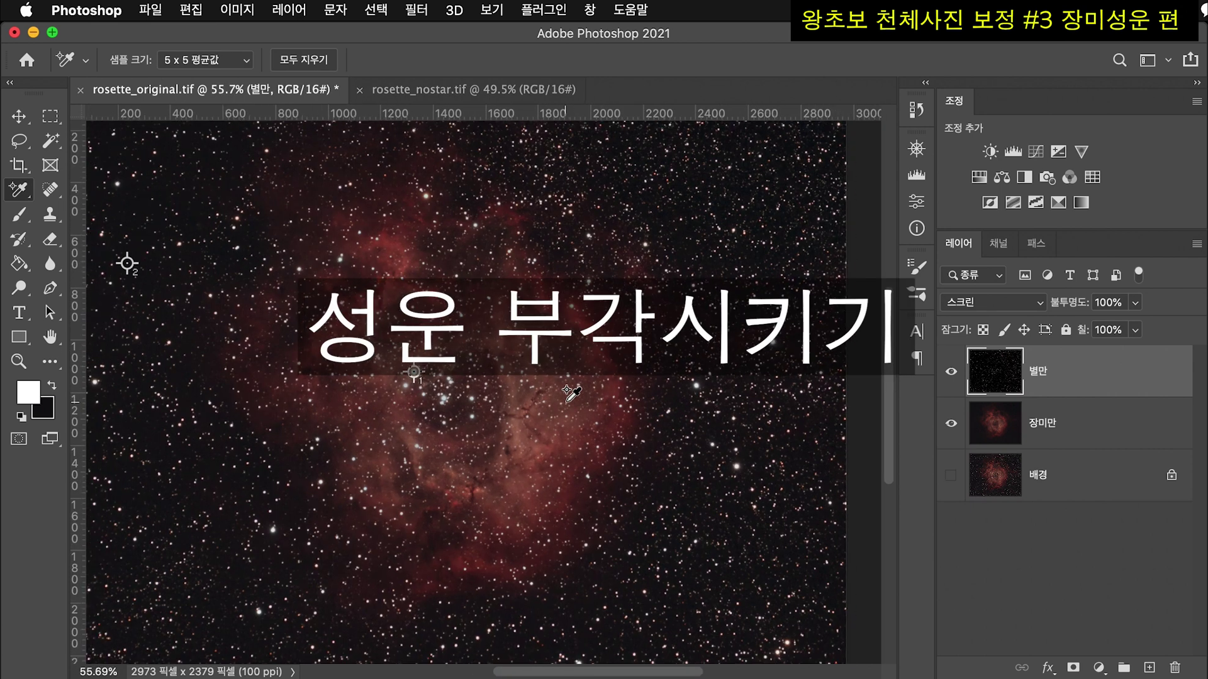
pyautogui.keyDown('shift'); pyautogui.click(994, 434); pyautogui.keyUp('shift')
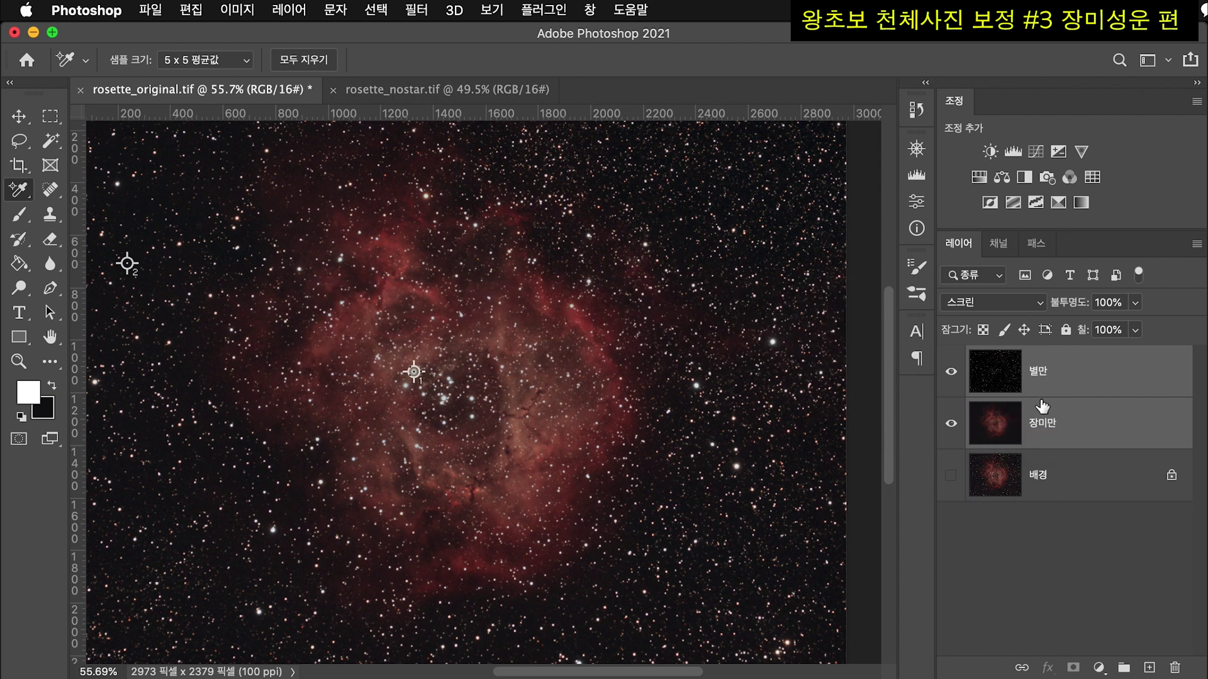
pyautogui.press('super+j')
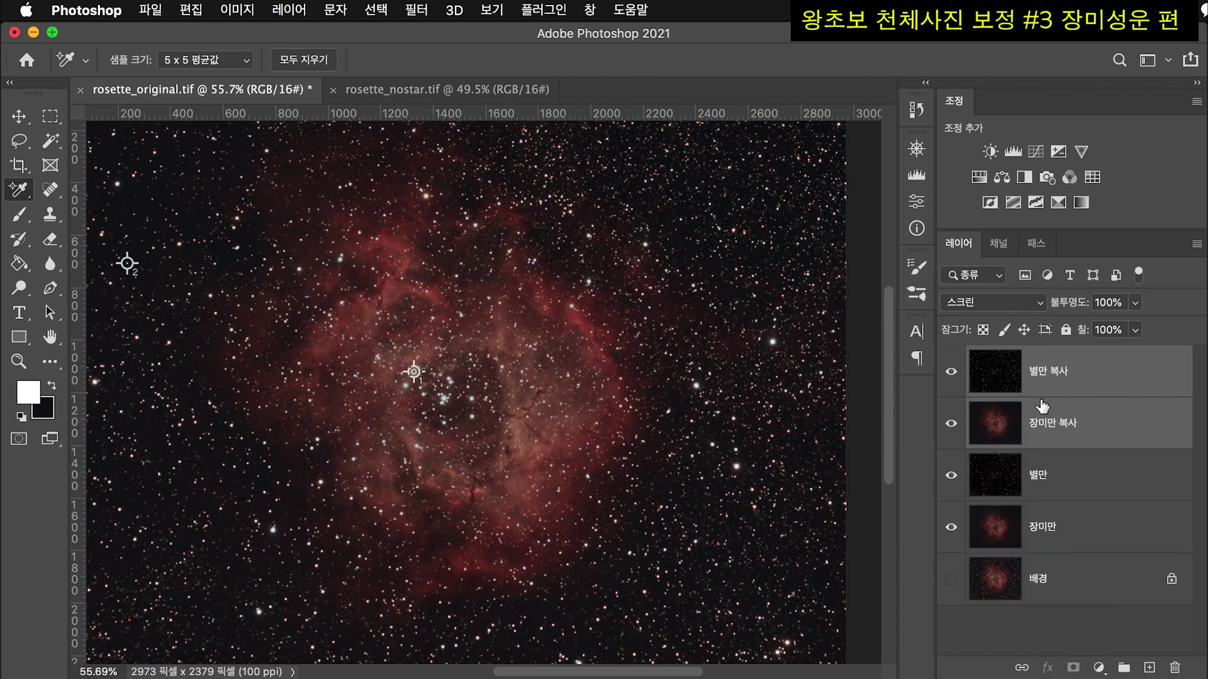
# - Group the original 별만 and 장미만 layers beneath their copies
pyautogui.click(1027, 484)
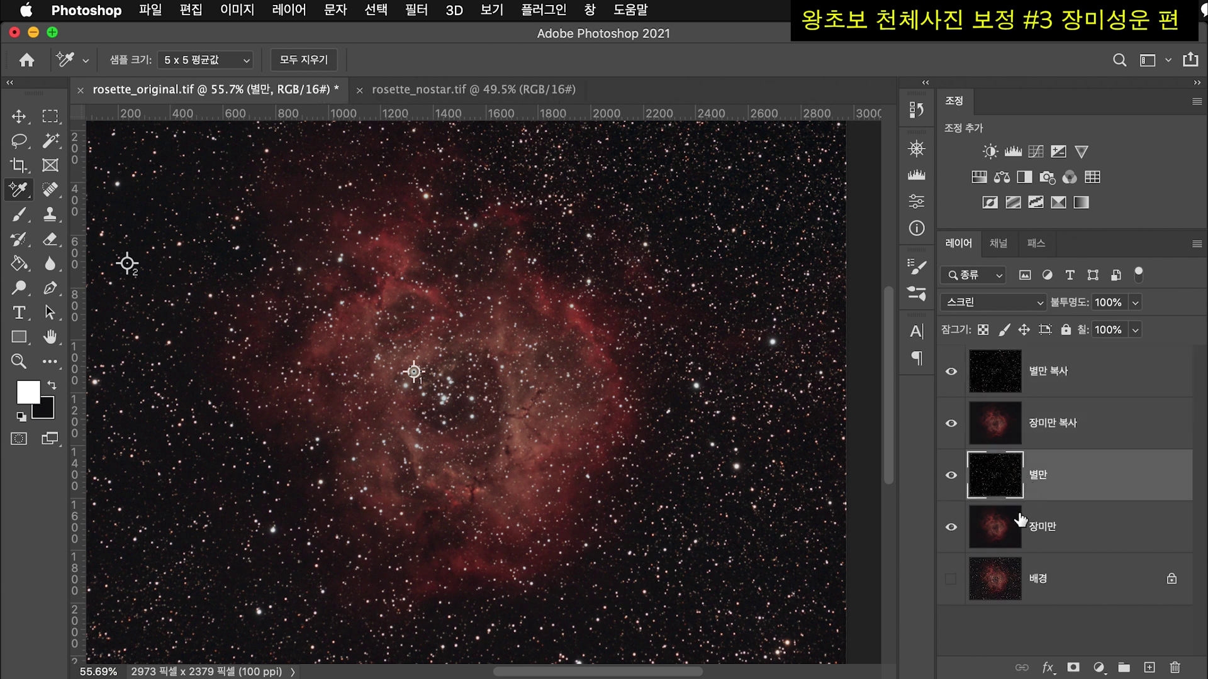
pyautogui.keyDown('shift'); pyautogui.click(1006, 528); pyautogui.keyUp('shift')
pyautogui.press('super+g')
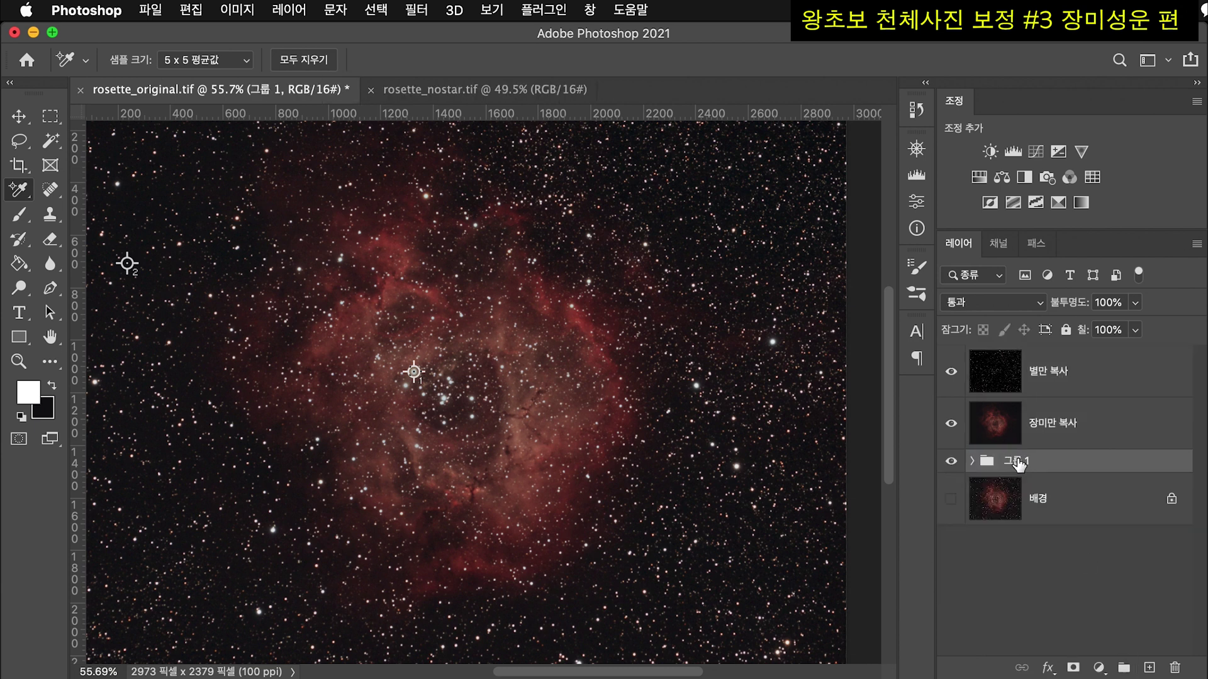
# - Hide the 별만 복사 layer and duplicate the 장미만 복사 layer
pyautogui.click(1003, 416)
pyautogui.click(1012, 387)
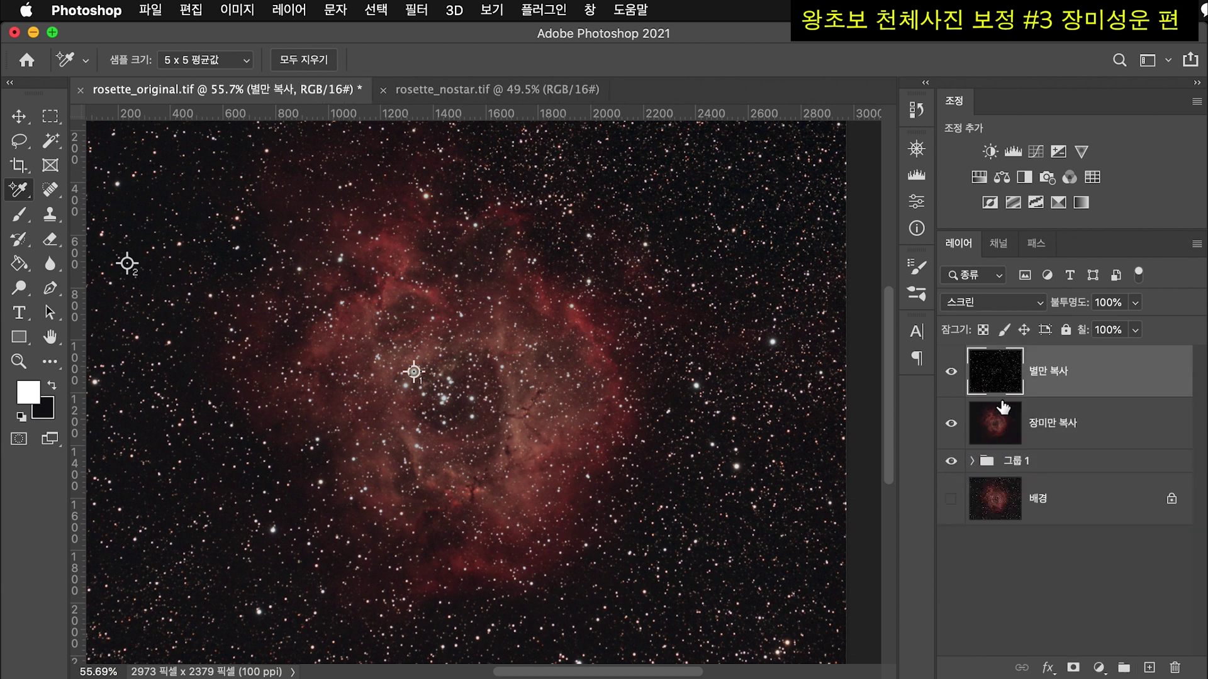
pyautogui.click(1003, 418)
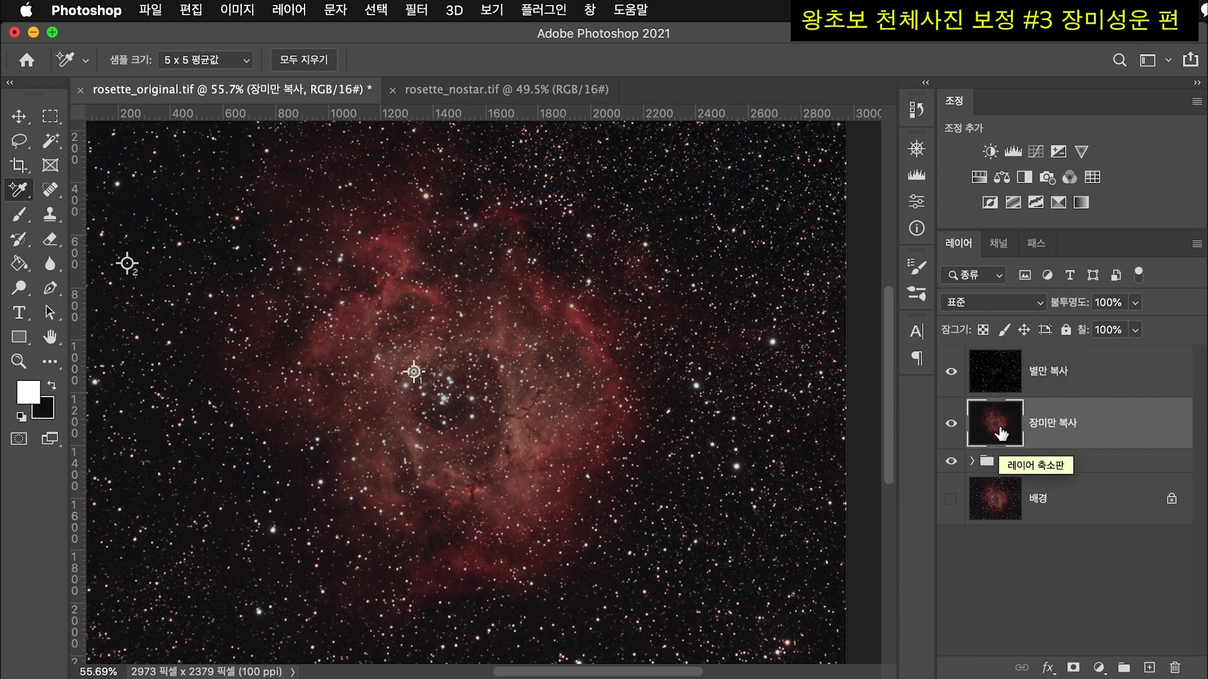
pyautogui.click(950, 372)
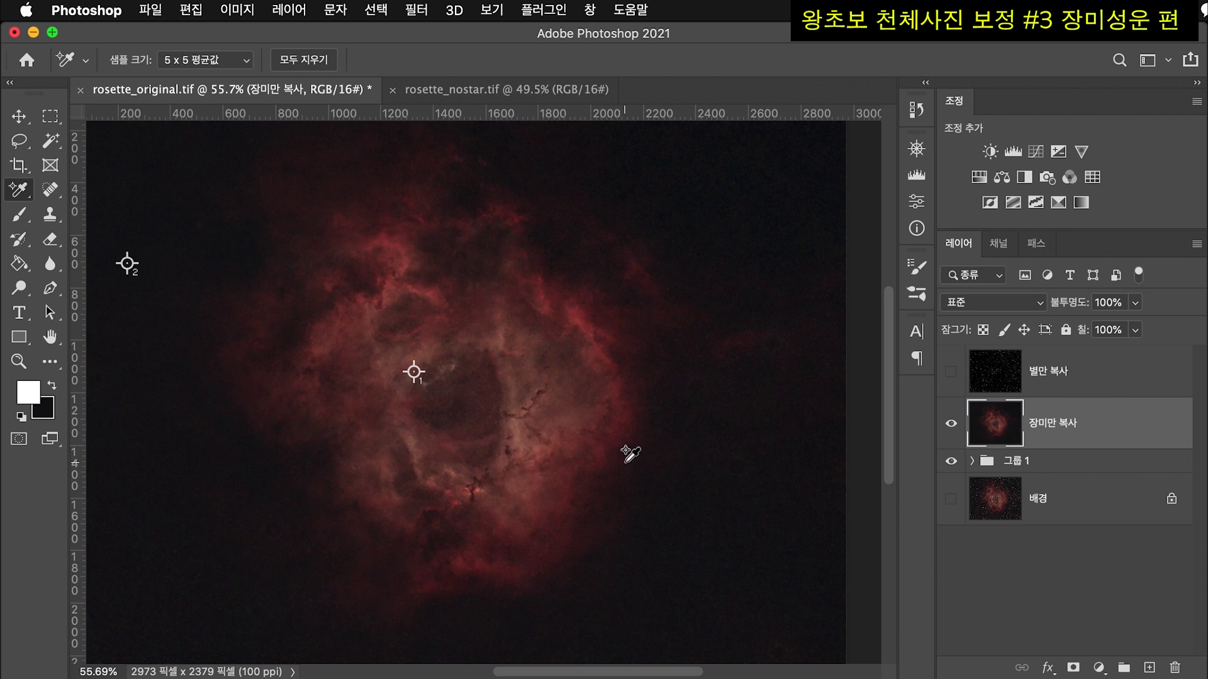
pyautogui.scroll(-5, 625, 464)
pyautogui.scroll(3, 626, 464)
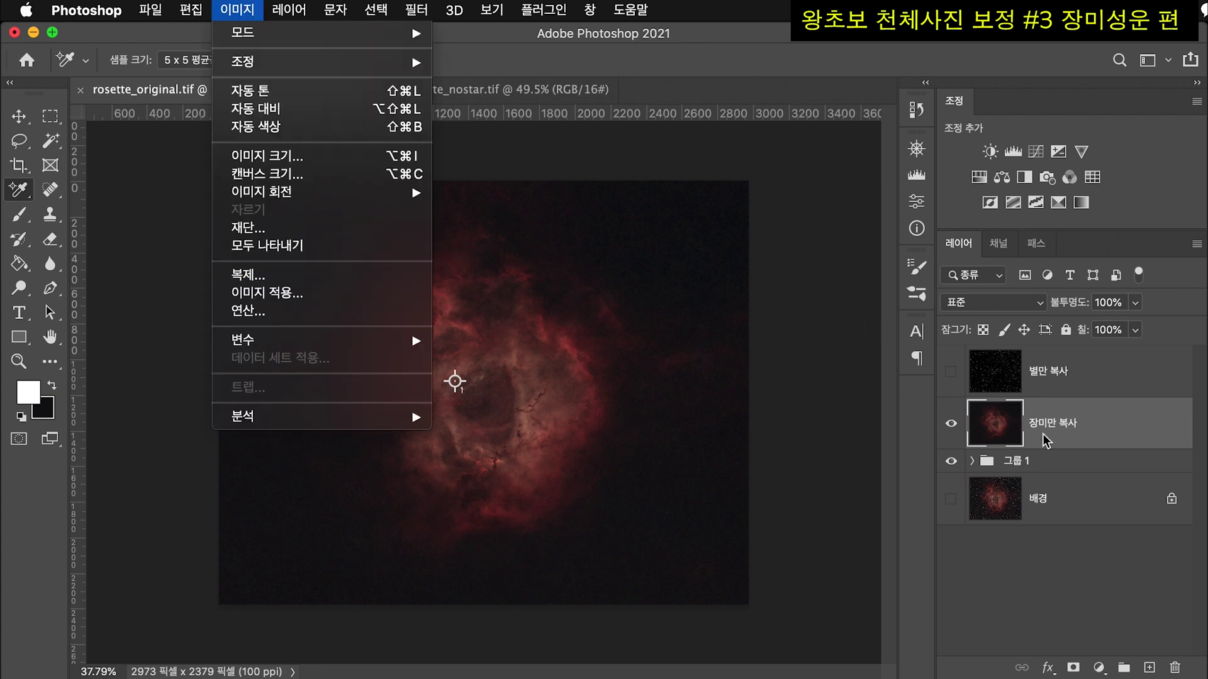
pyautogui.click(1010, 413)
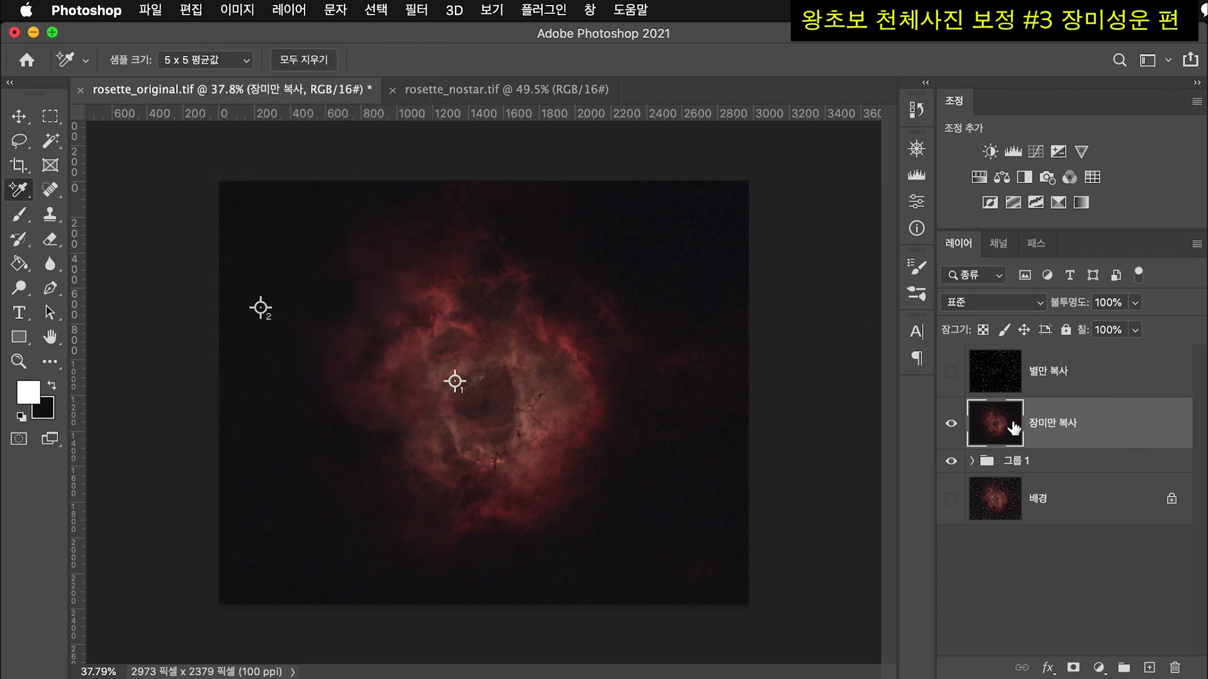
pyautogui.moveTo(1014, 428); pyautogui.dragTo(1015, 429)
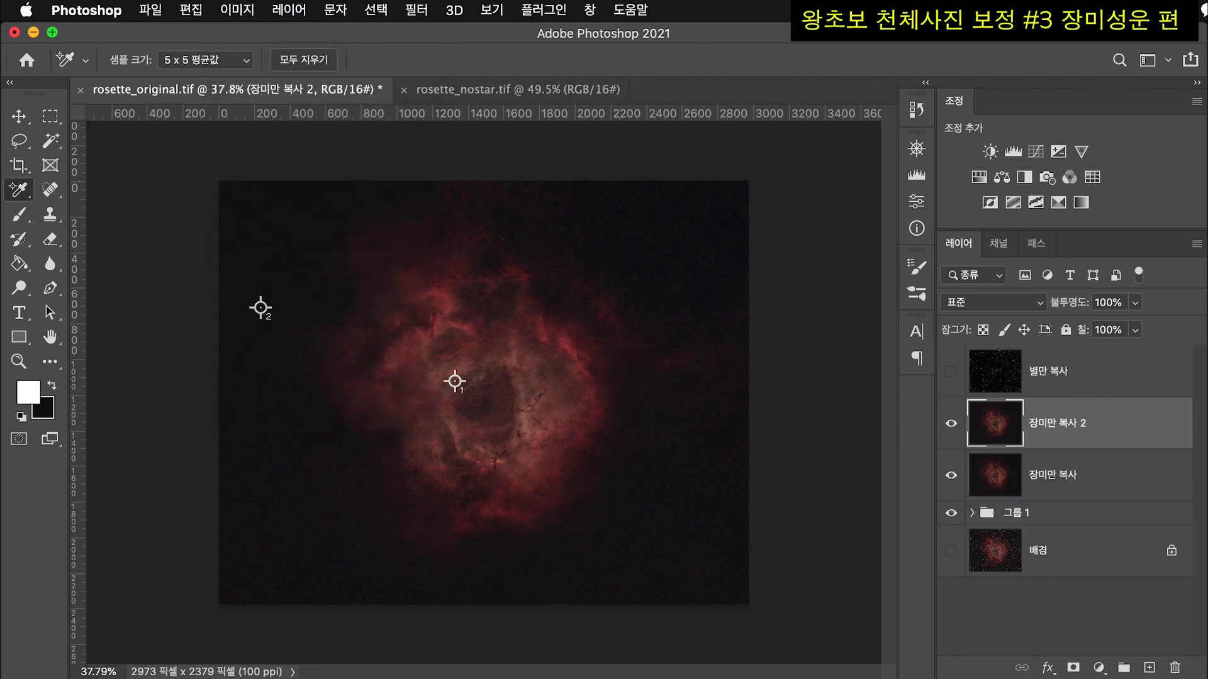
# - Start a Color Range selection on 장미만 복사 2 using sampled colors, and sample the bright reddish nebula area below the dark center
pyautogui.press('super+Tab')
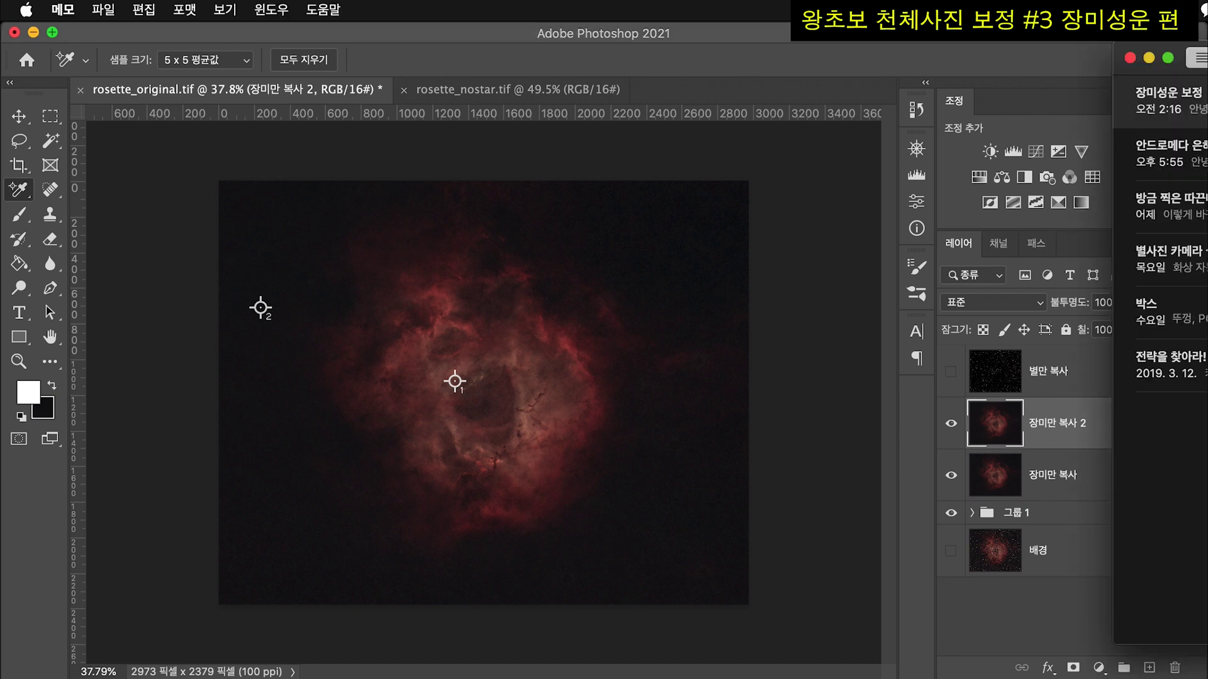
pyautogui.press('super+Tab')
pyautogui.click(376, 9)
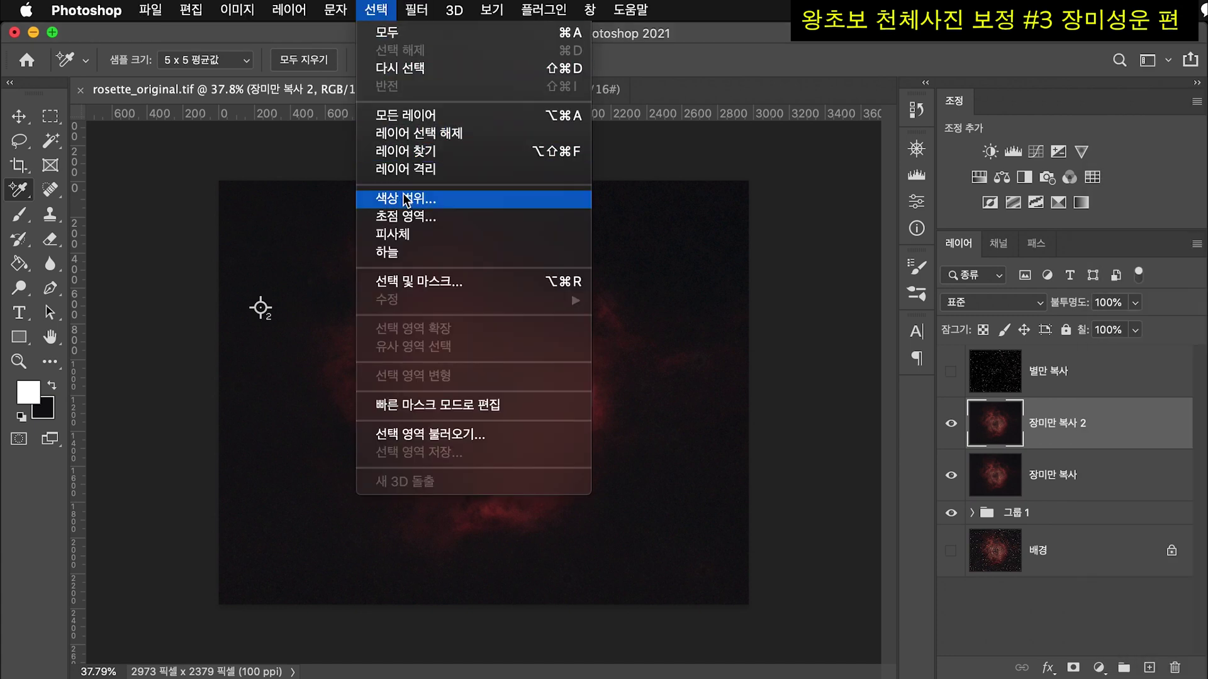
pyautogui.click(408, 202)
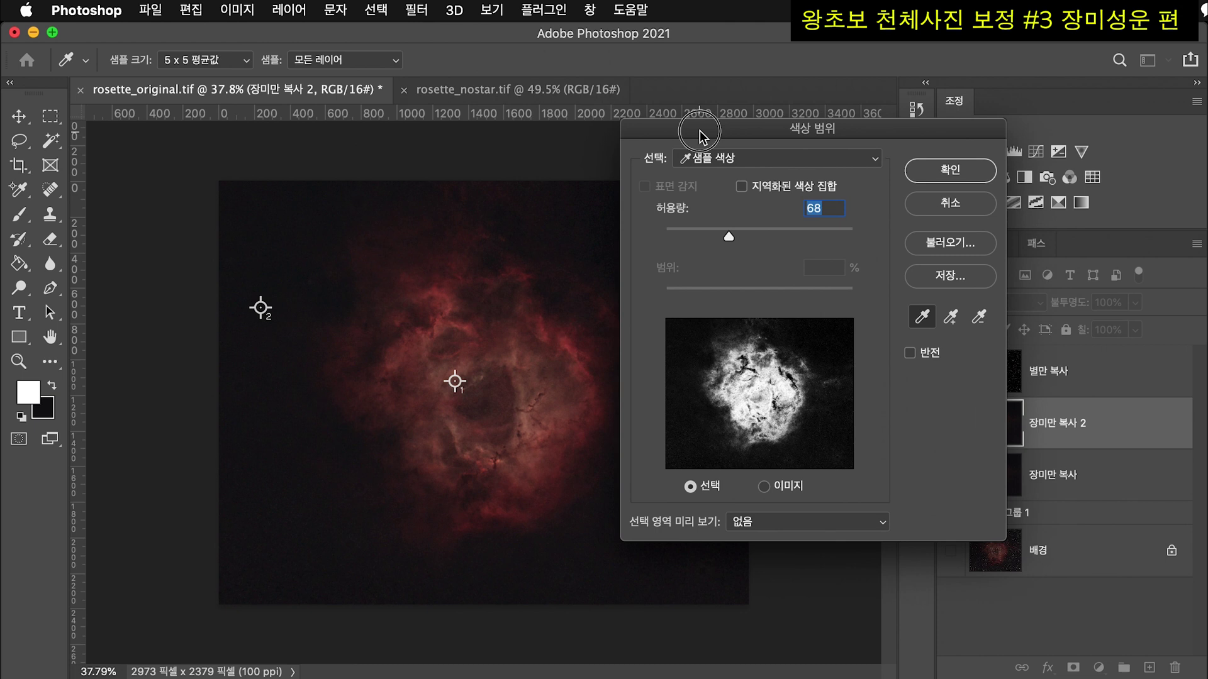
pyautogui.click(731, 165)
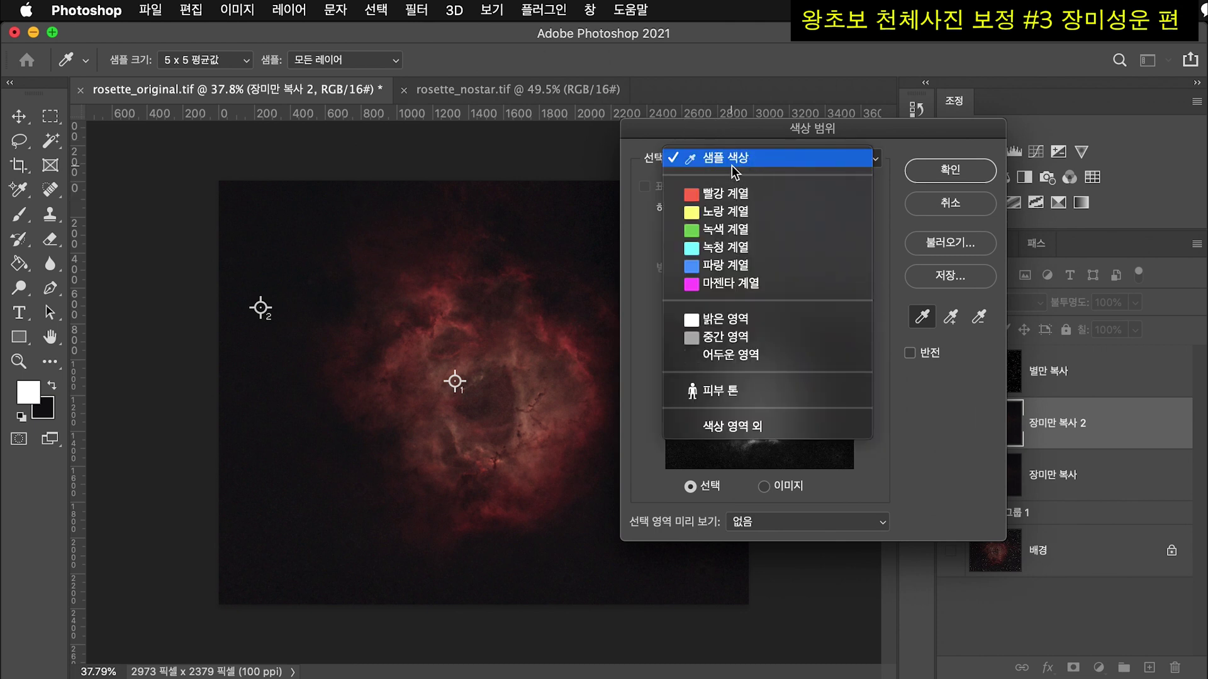
pyautogui.click(731, 165)
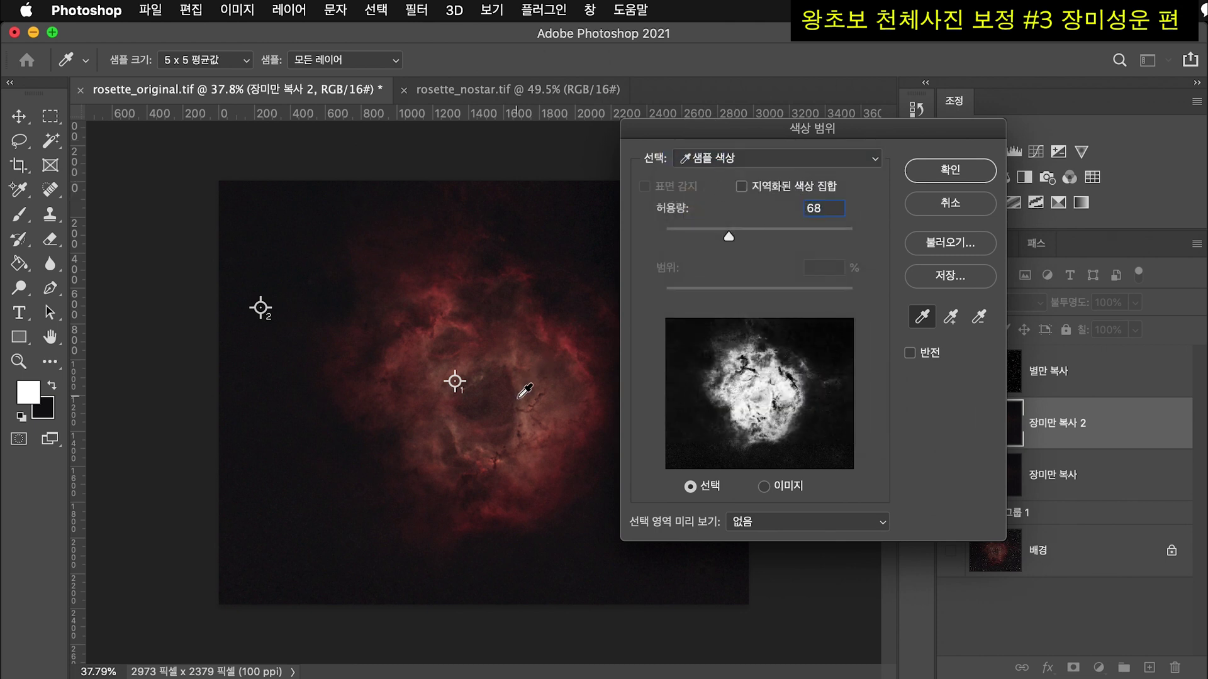
pyautogui.keyDown('alt'); pyautogui.scroll(4, 536, 411); pyautogui.keyUp('alt')
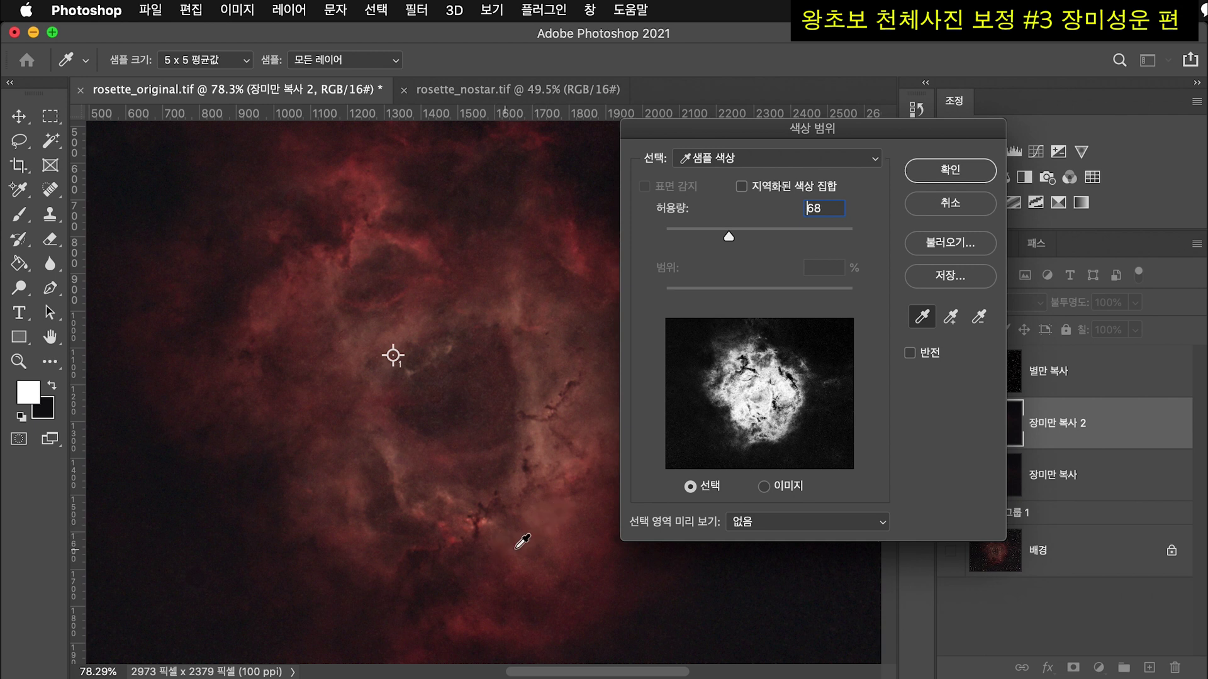
pyautogui.click(541, 514)
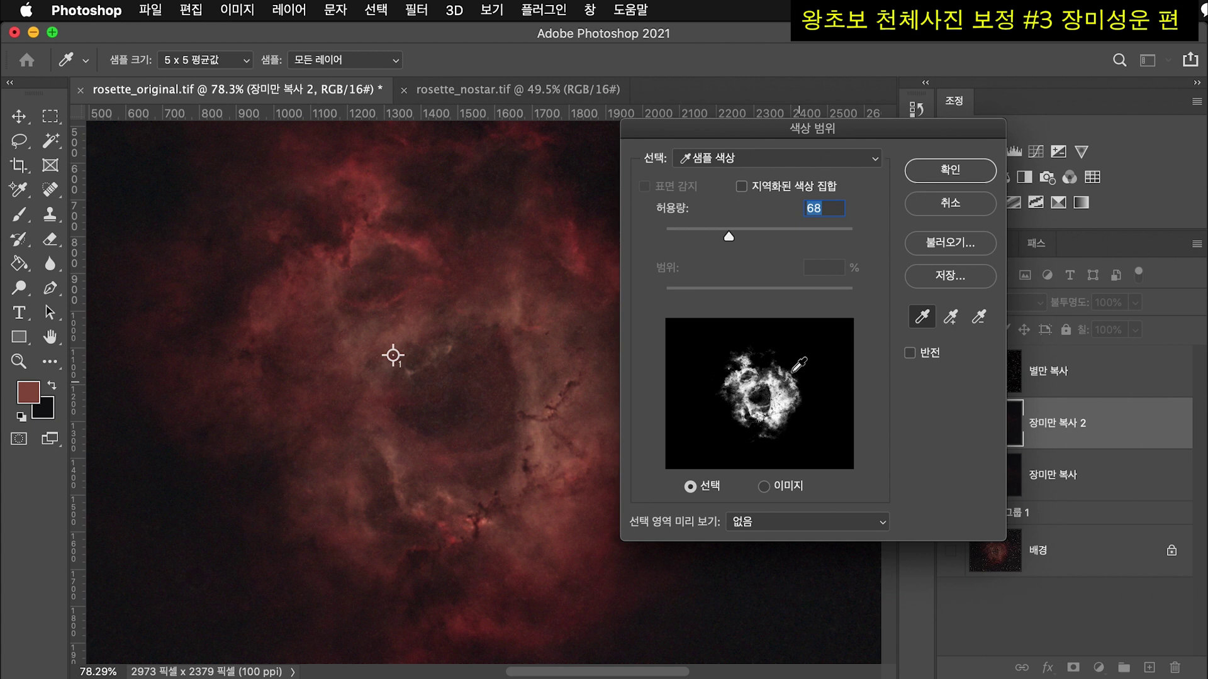
pyautogui.scroll(-2, 490, 502)
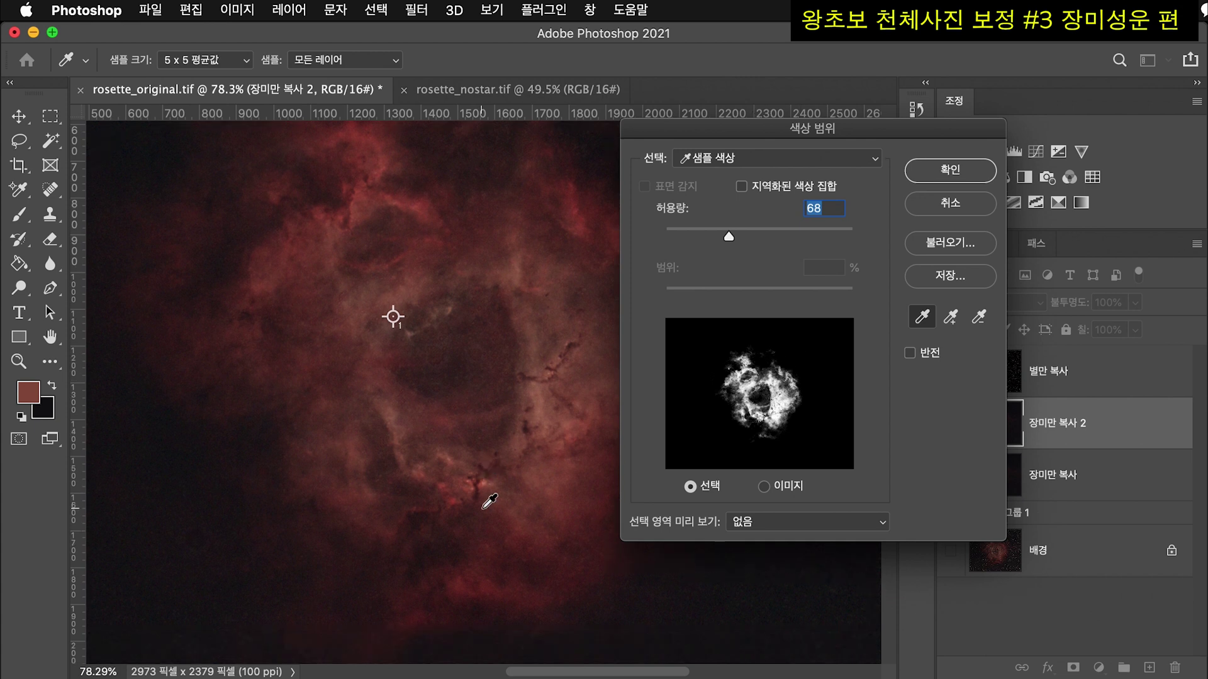
pyautogui.scroll(2, 489, 502)
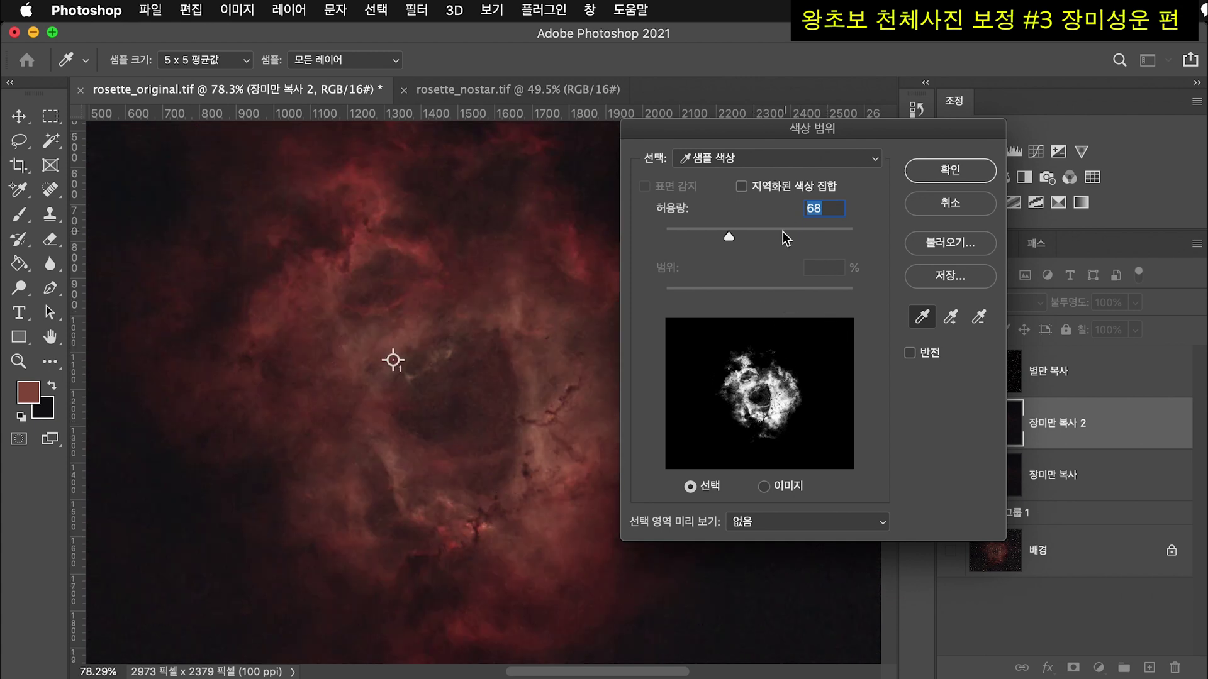
# - Try raising the Color Range fuzziness to 90, and accept the sampled-colour selection of the nebula with fuzziness 68
pyautogui.moveTo(731, 238); pyautogui.dragTo(750, 238)
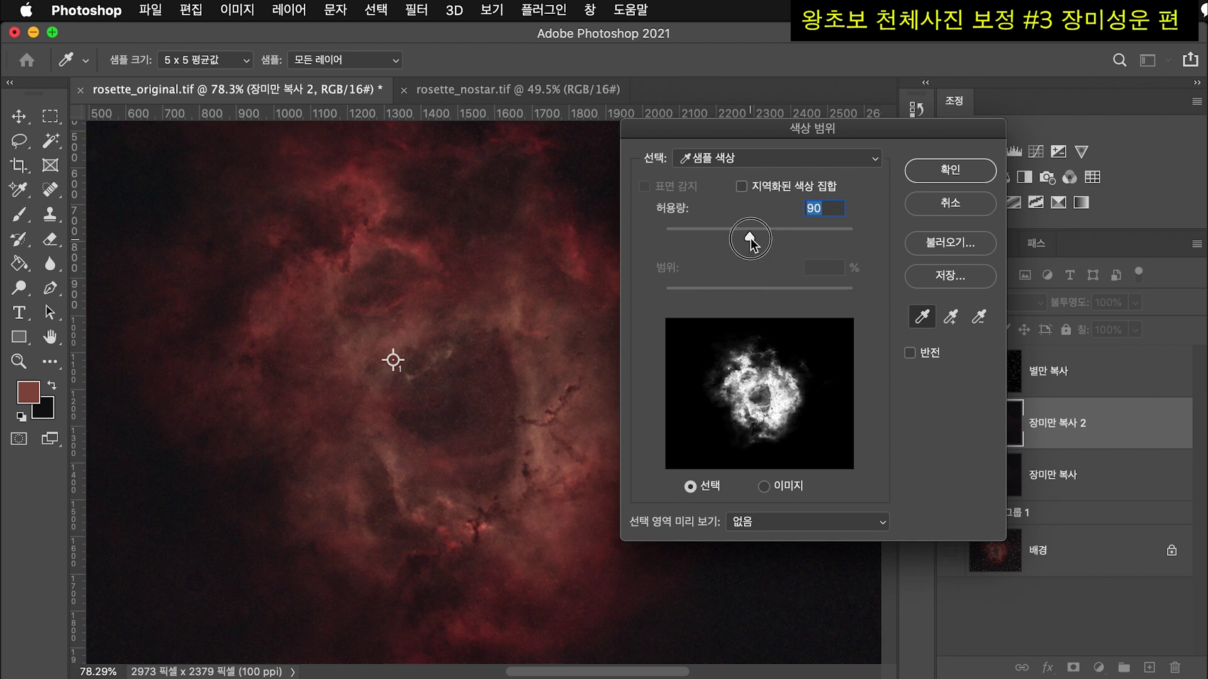
pyautogui.moveTo(751, 238); pyautogui.dragTo(758, 239)
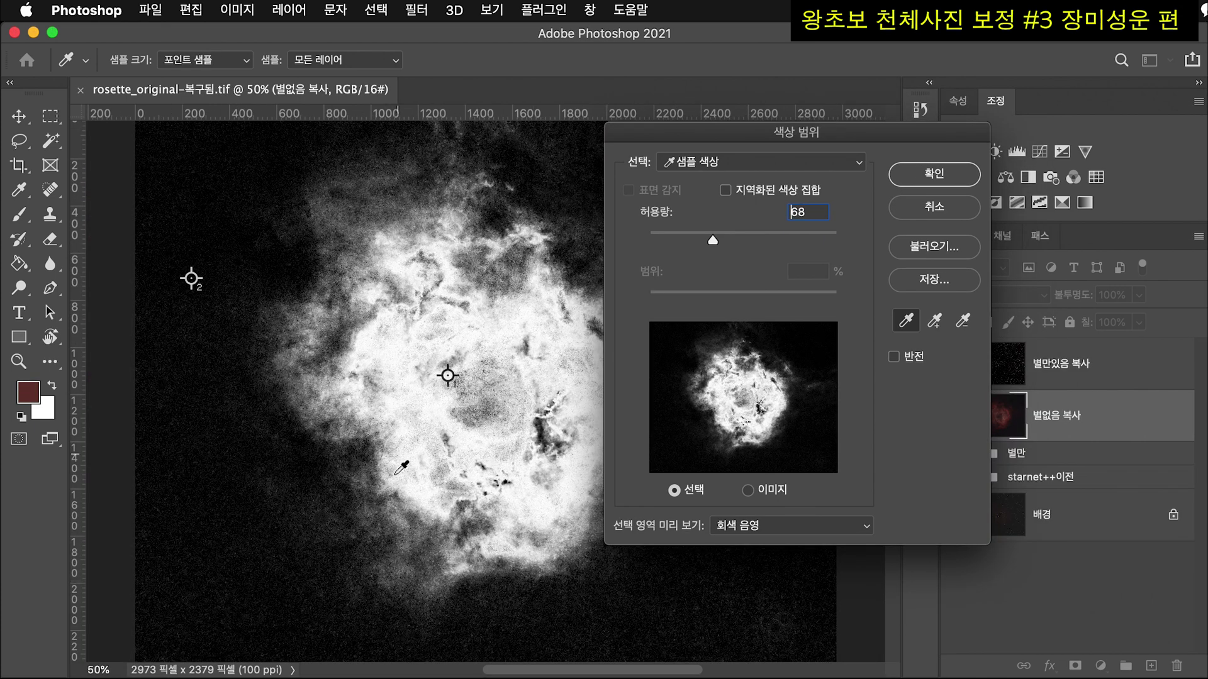
pyautogui.click(928, 178)
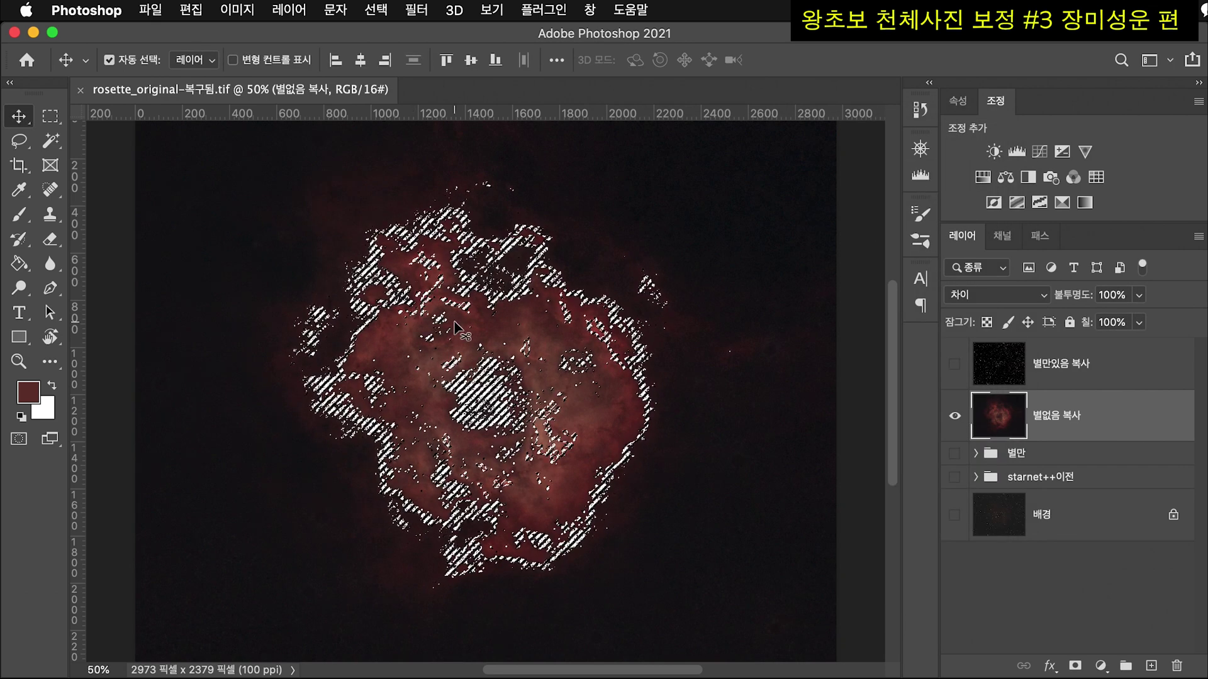
# - Feather the nebula selection by 10 pixels
pyautogui.click(376, 10)
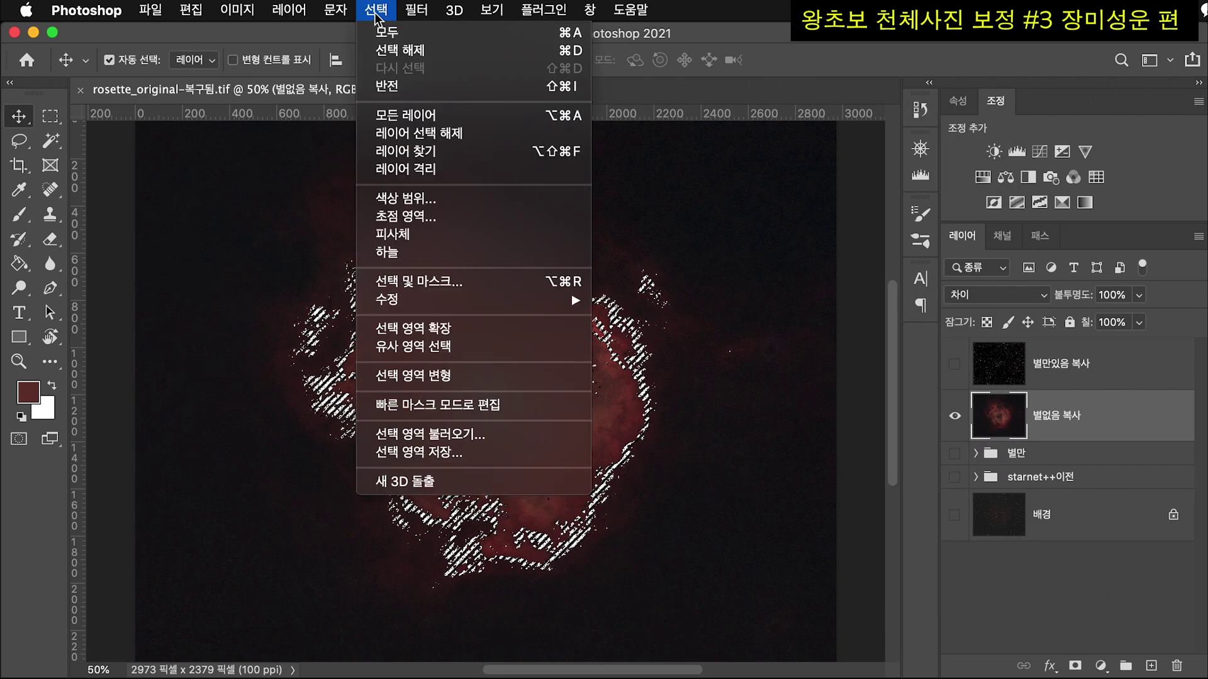
pyautogui.moveTo(478, 300)
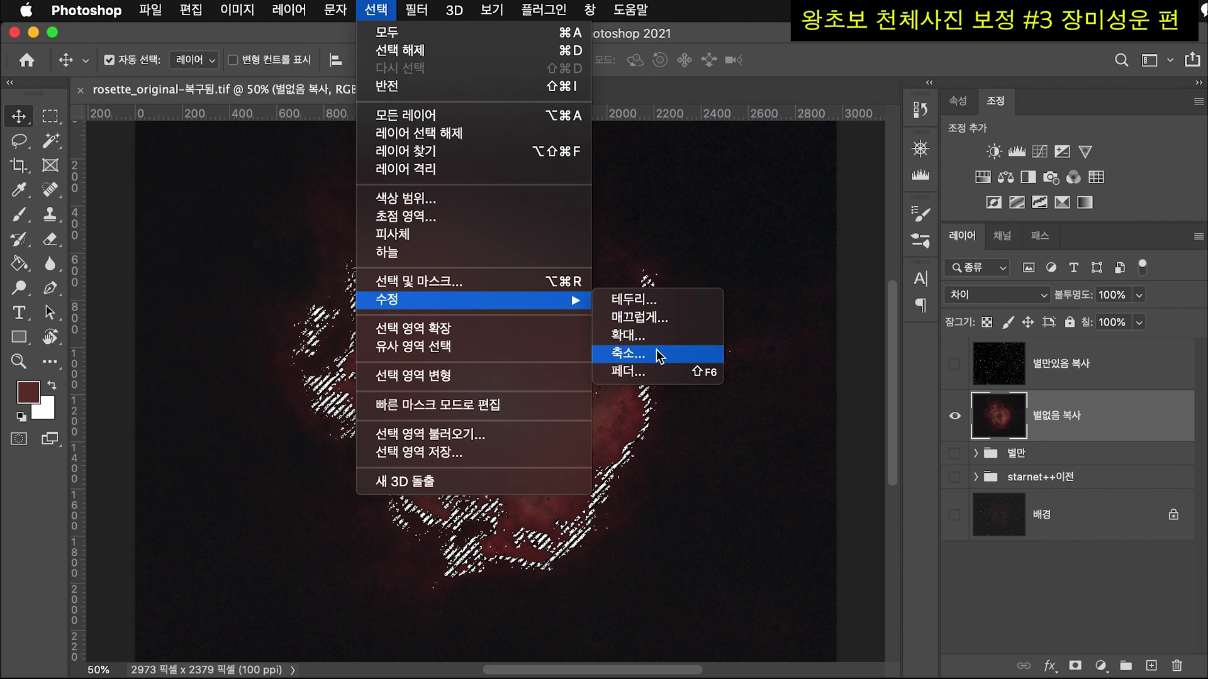
pyautogui.click(654, 371)
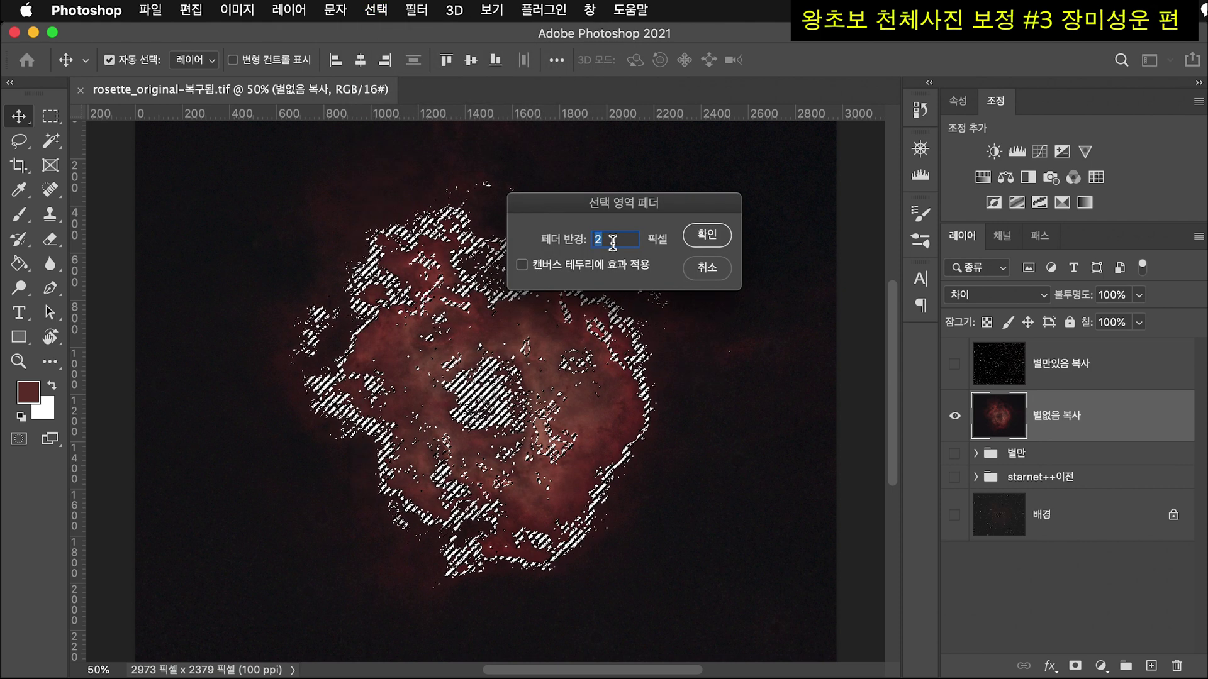
pyautogui.write('10')
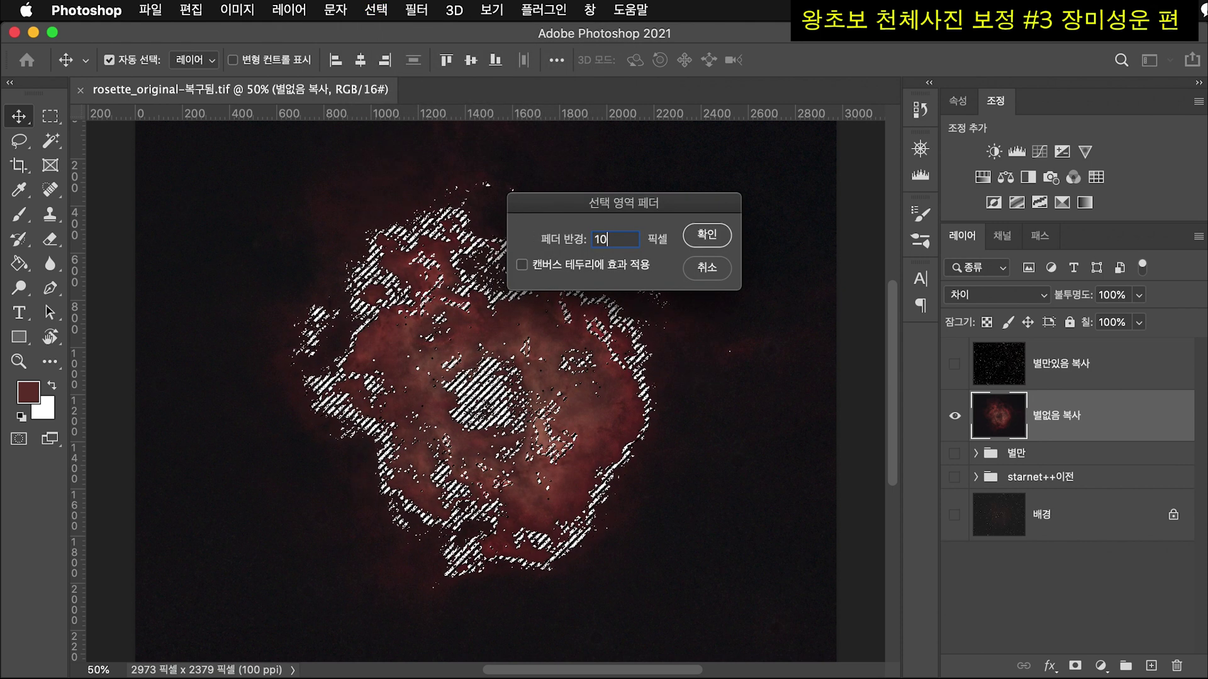
pyautogui.click(703, 235)
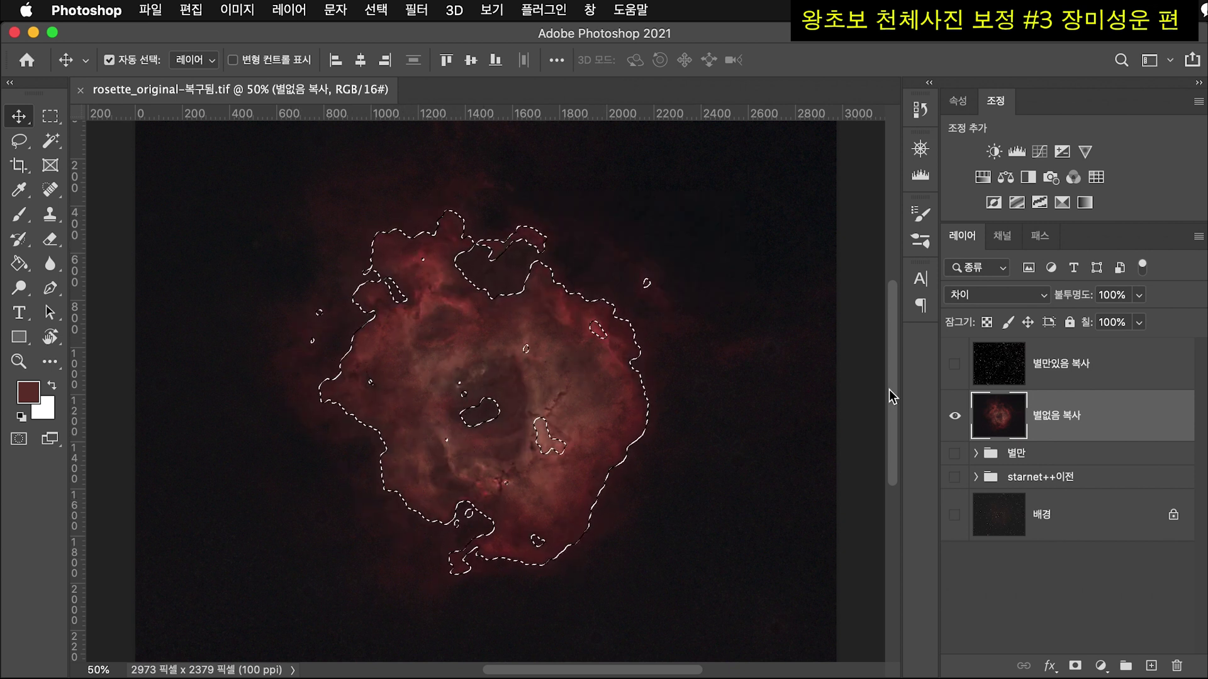
# - Duplicate the layer 별없음 복사 and set the copy's blend mode to Normal (표준)
pyautogui.moveTo(1032, 419); pyautogui.dragTo(1159, 654)
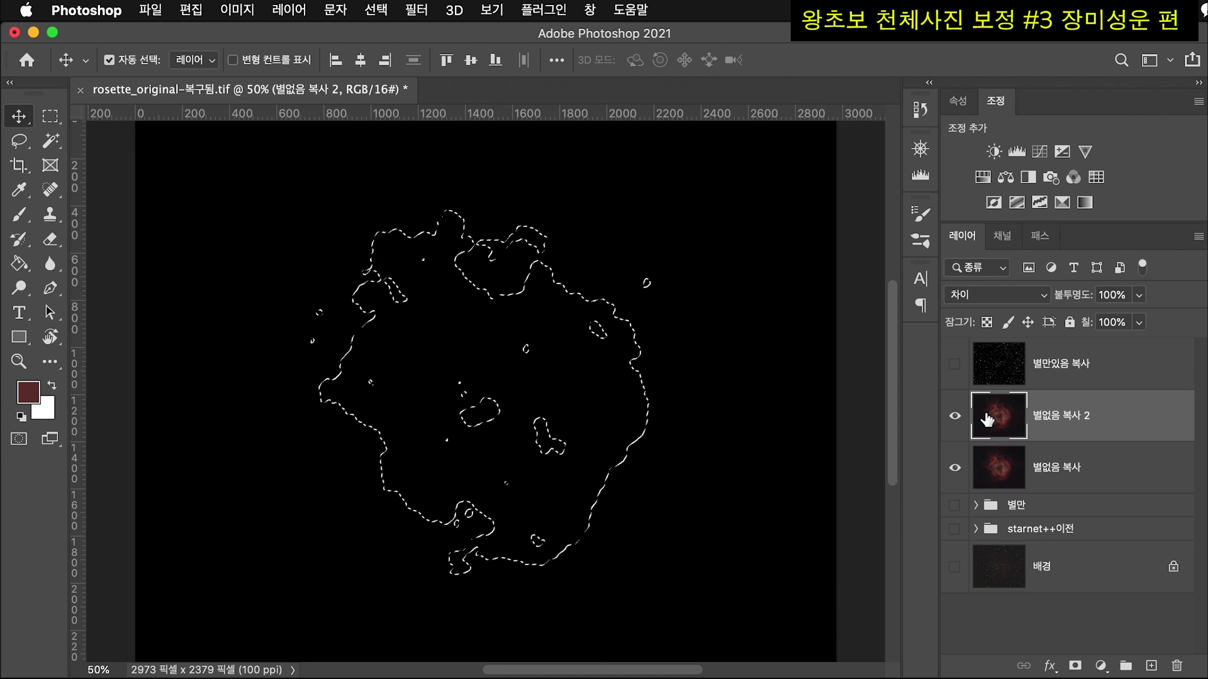
pyautogui.click(997, 295)
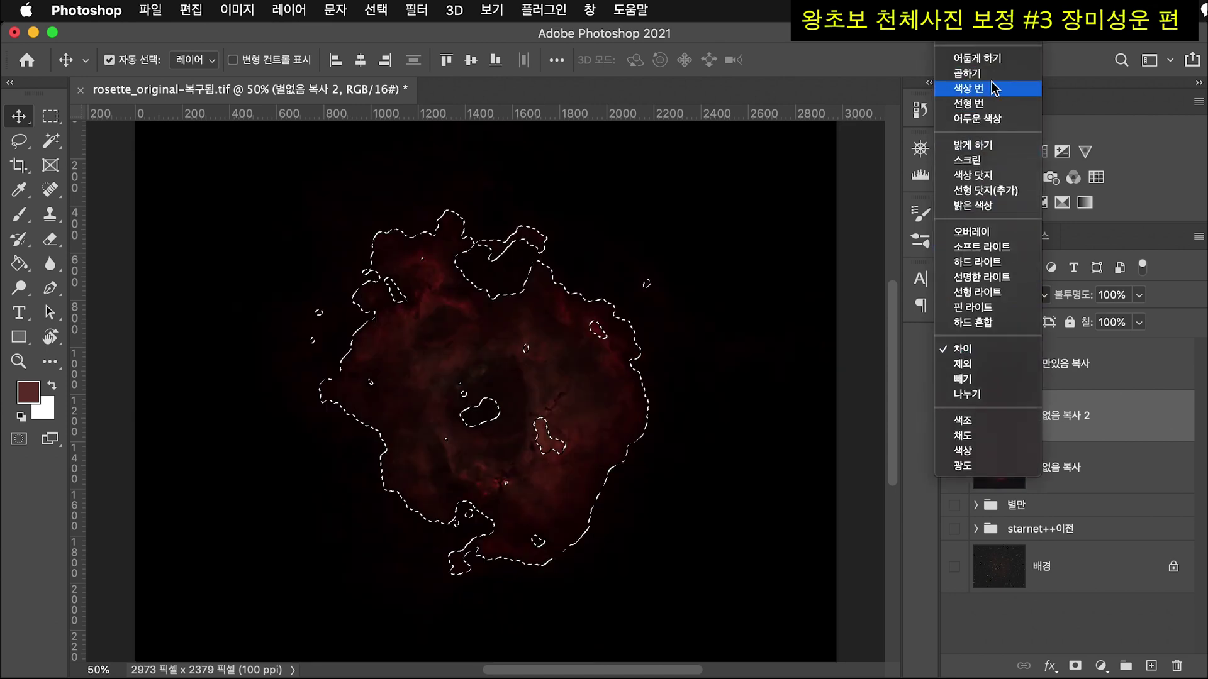
pyautogui.click(1006, 76)
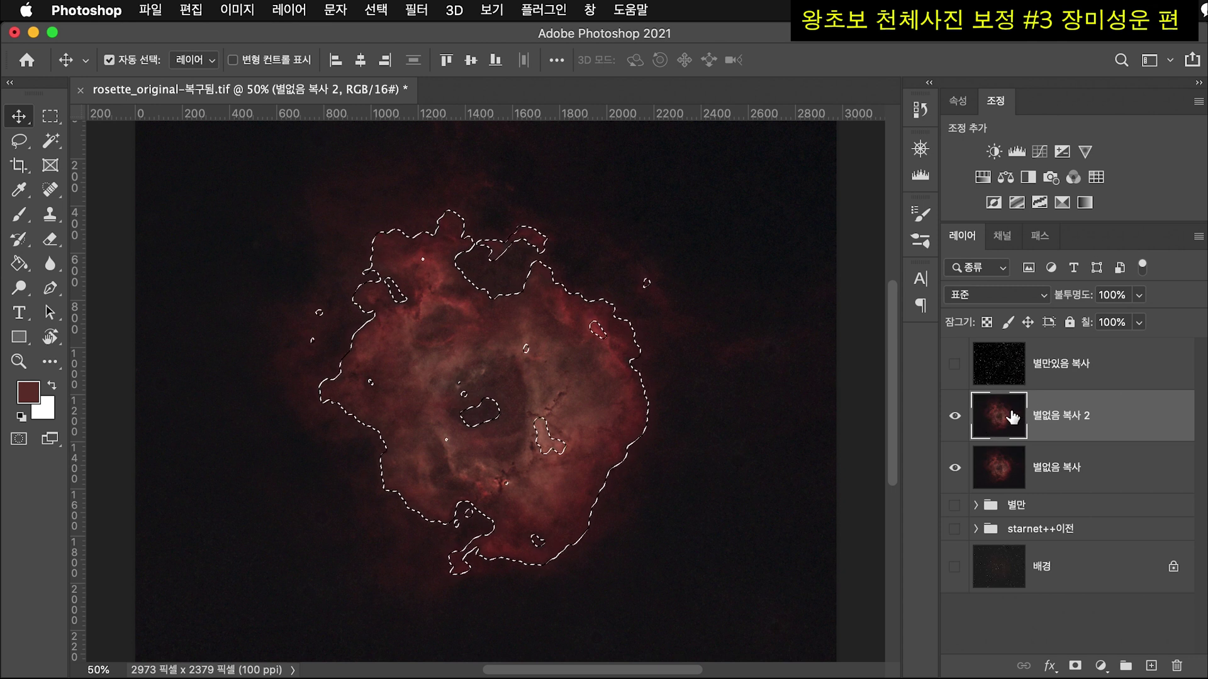
# - Add a Curves adjustment masked by the nebula selection, and move its properties into a collapsible side panel with the curve open
pyautogui.click(1039, 153)
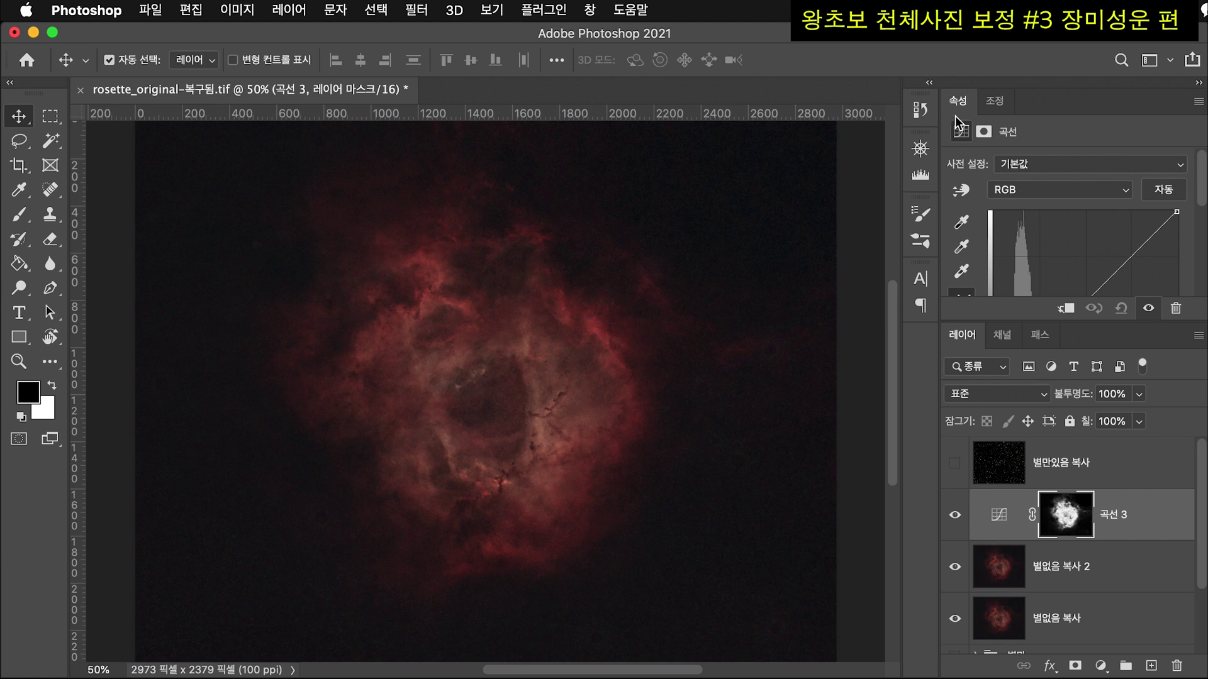
pyautogui.moveTo(1002, 108); pyautogui.dragTo(922, 223)
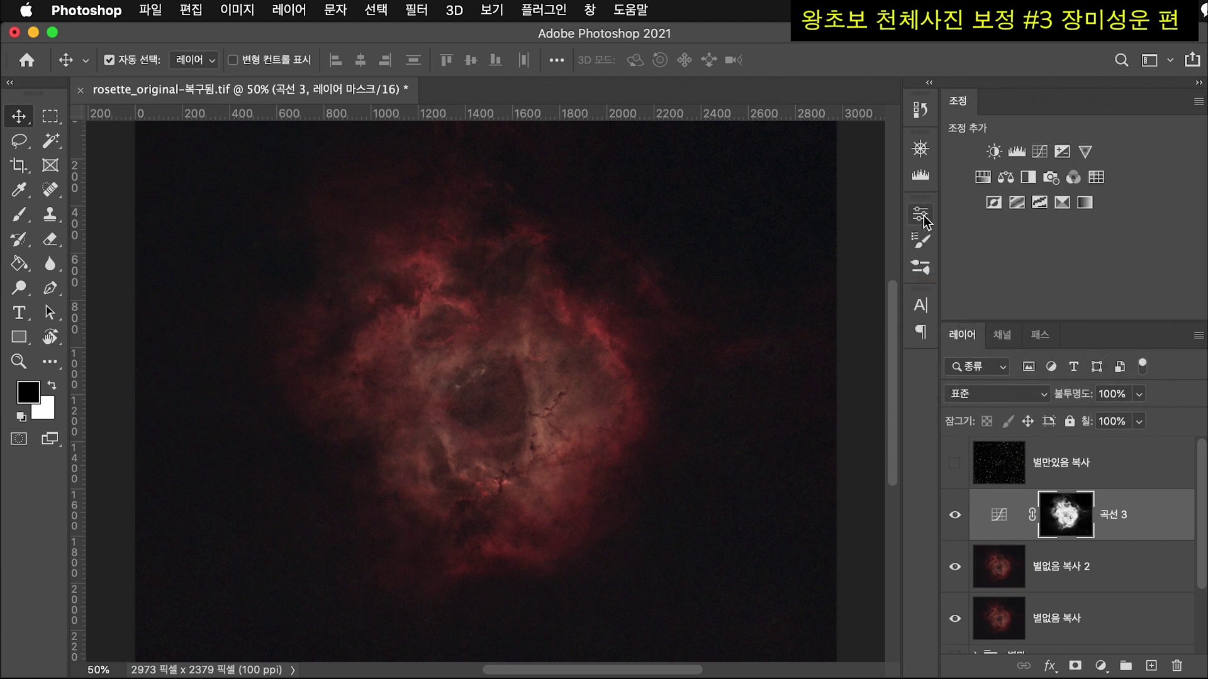
pyautogui.click(921, 214)
pyautogui.click(589, 236)
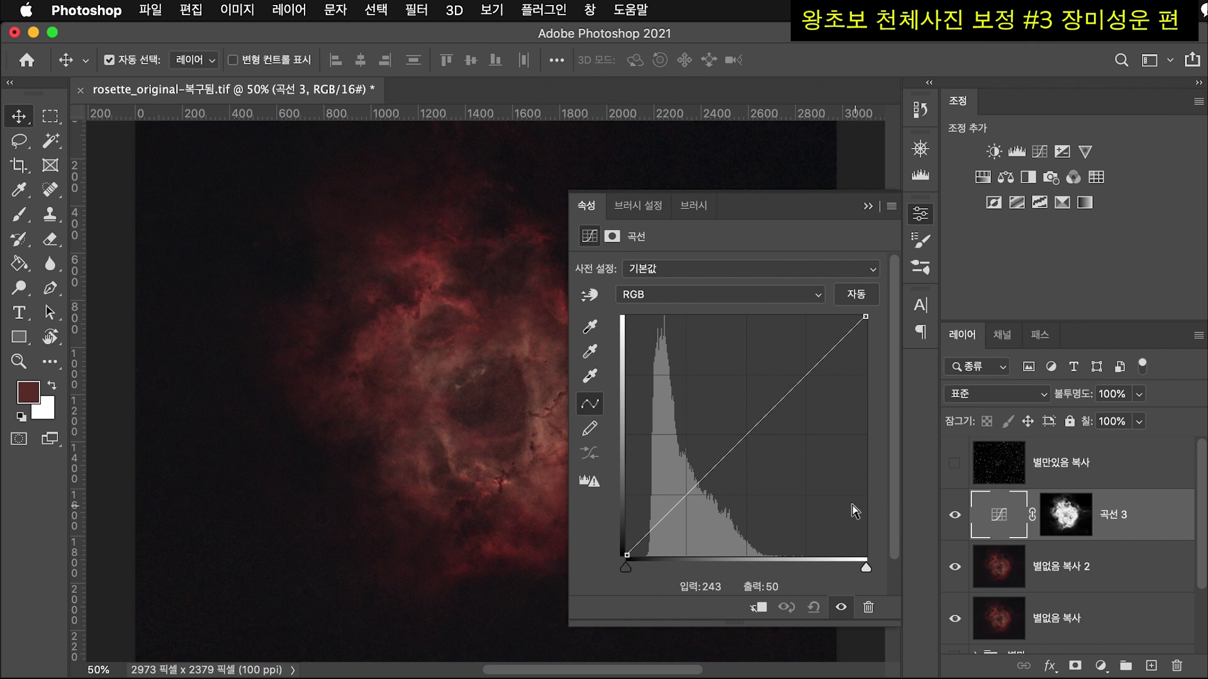
# - Shape an S-curve with a lower point at input 73, output 62 and raised midtones, and clip it to 별없음 복사 2
pyautogui.moveTo(680, 500); pyautogui.dragTo(689, 505)
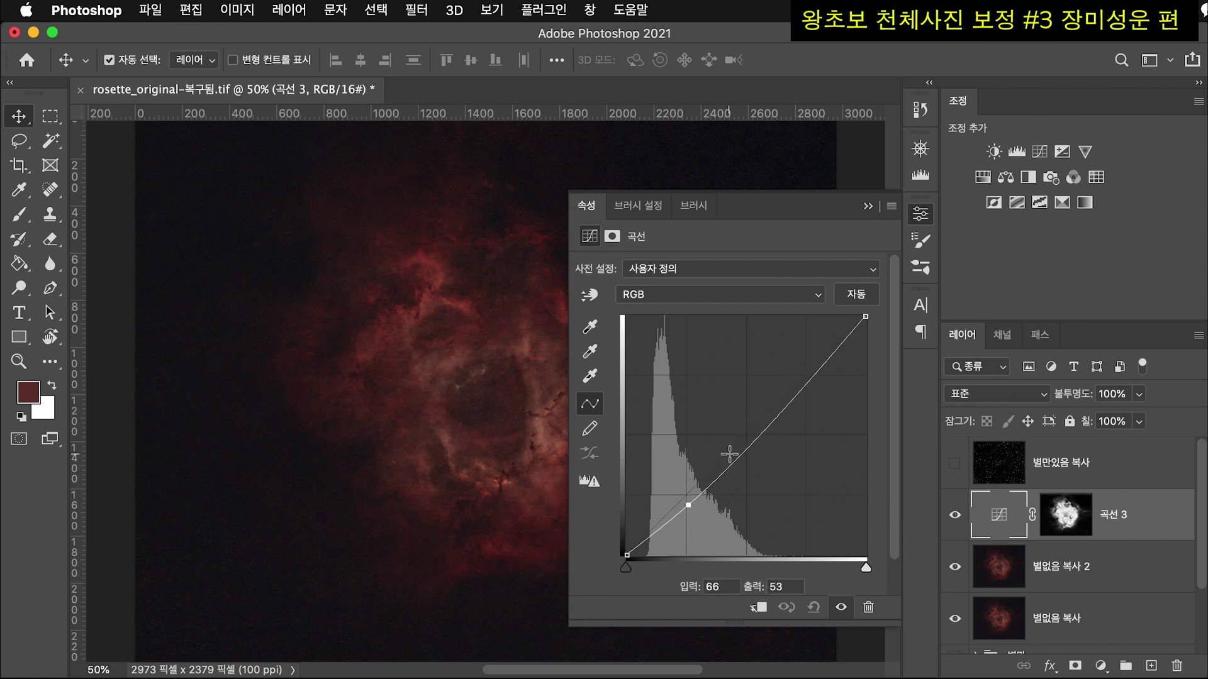
pyautogui.moveTo(734, 457); pyautogui.dragTo(738, 422)
pyautogui.moveTo(688, 505); pyautogui.dragTo(695, 497)
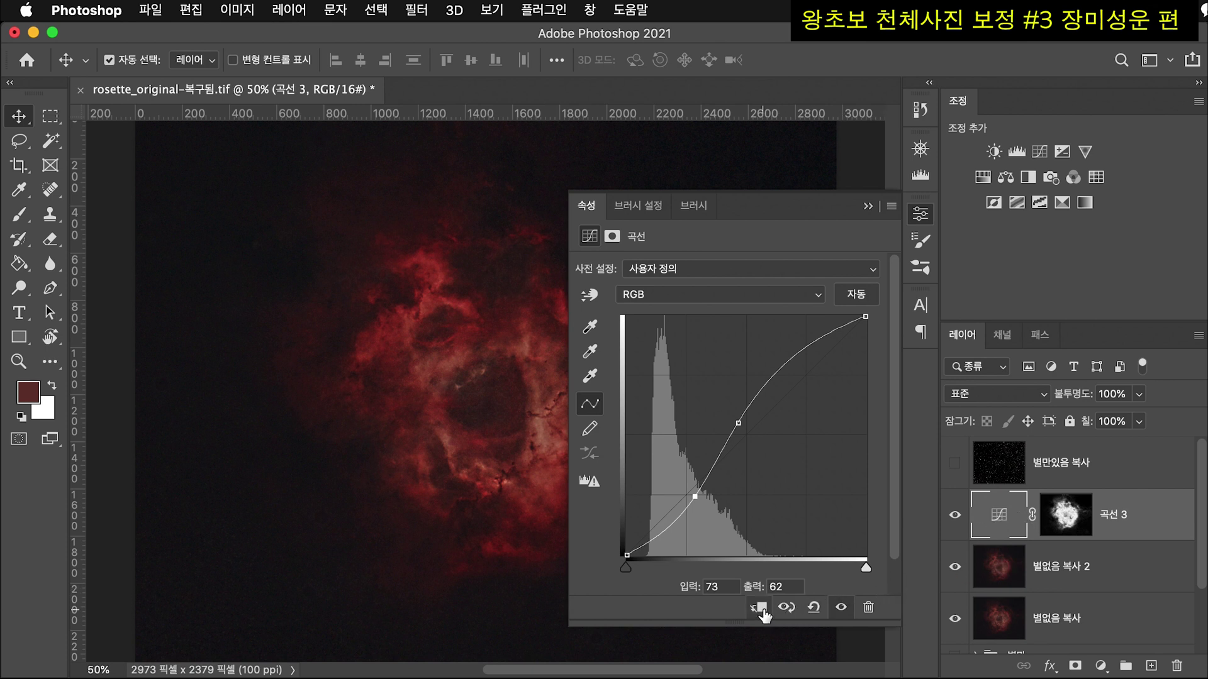
pyautogui.click(760, 608)
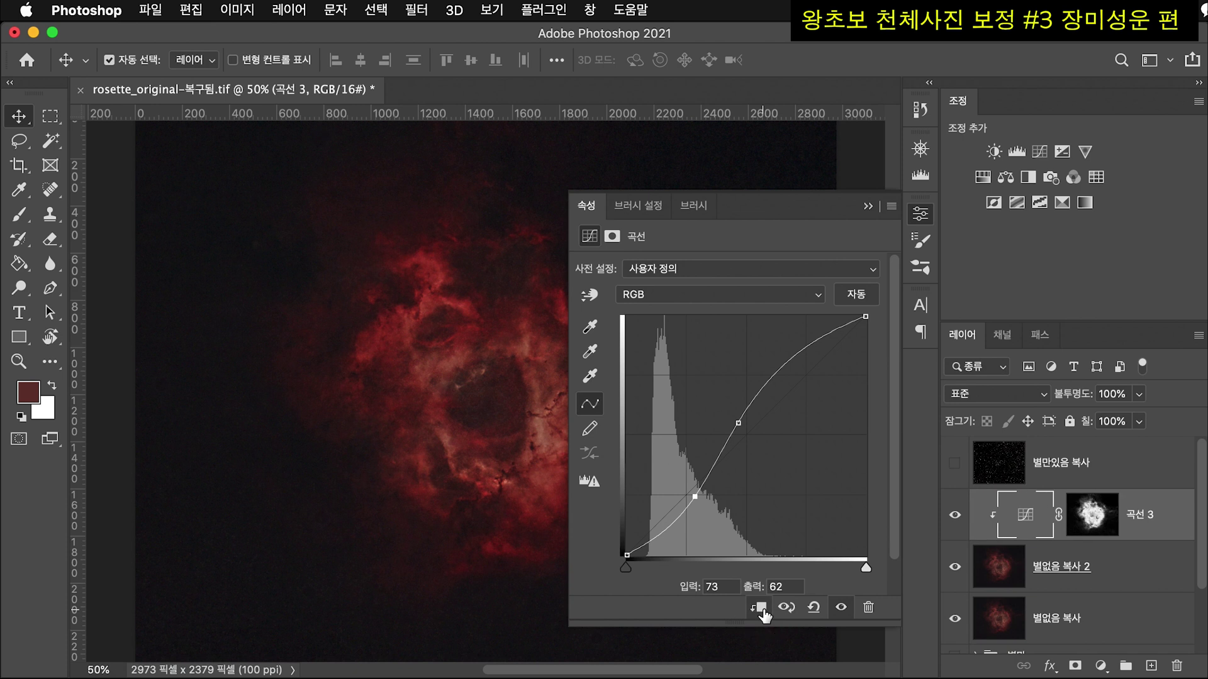
pyautogui.click(988, 571)
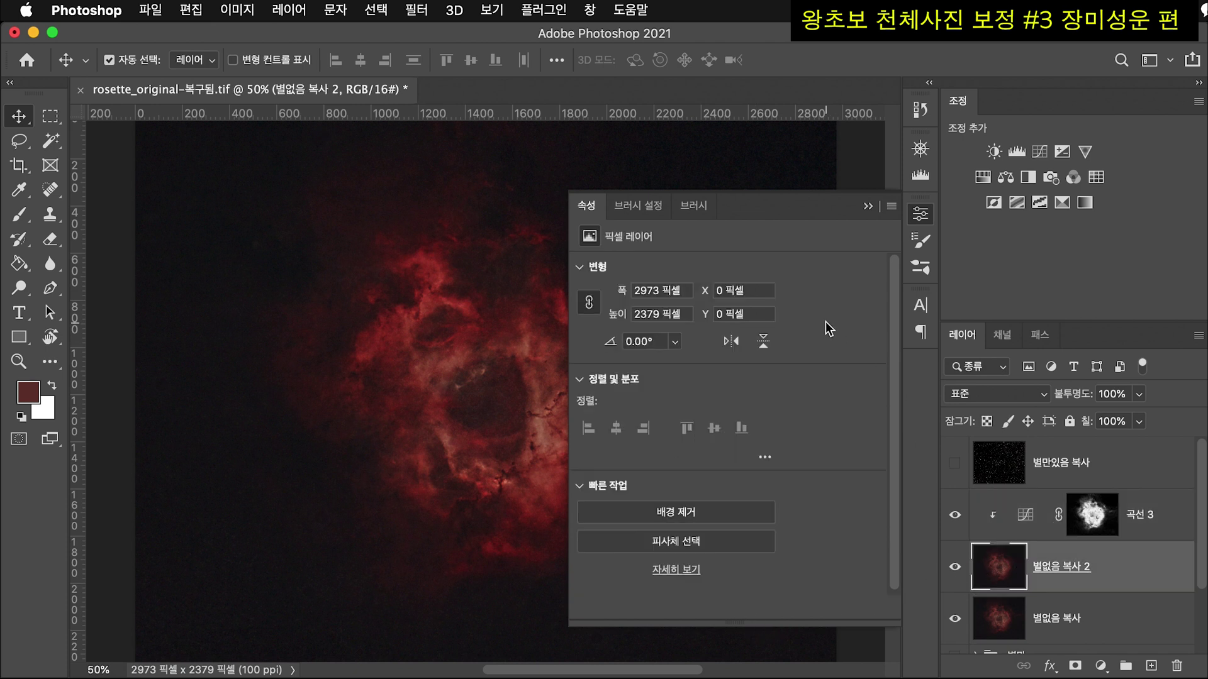
pyautogui.click(919, 214)
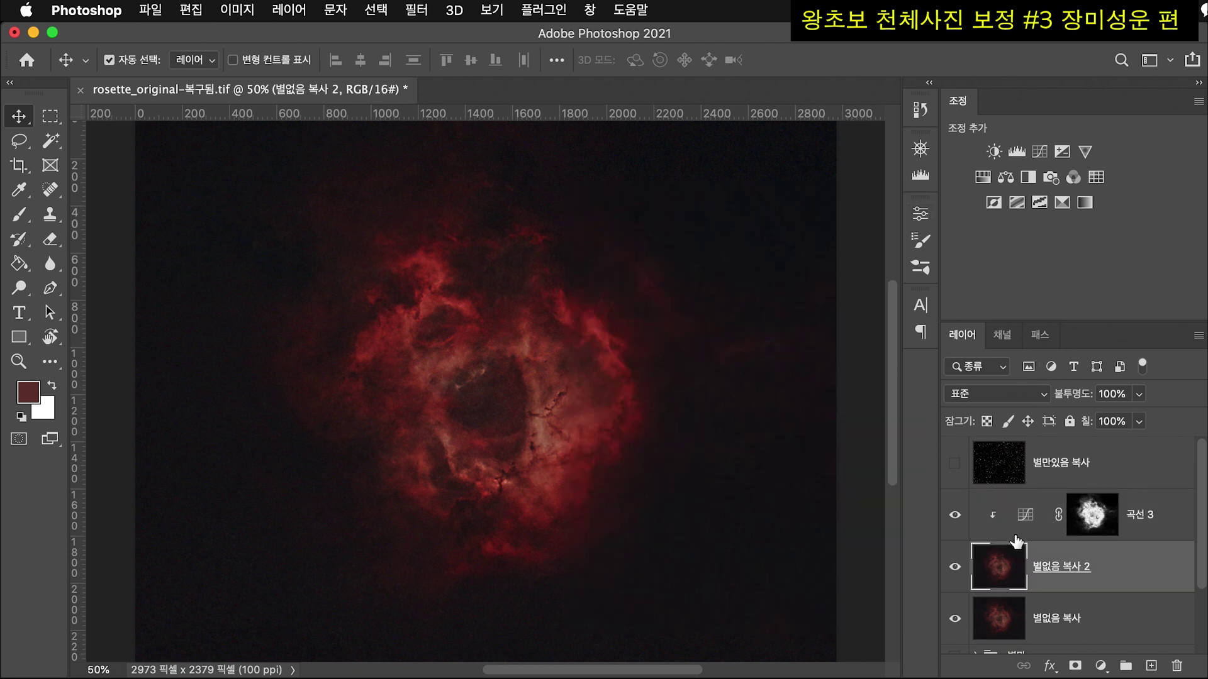
# - Hide and reshow 별없음 복사 2, and try a lower opacity on 별없음 복사 before restoring it to 100%
pyautogui.scroll(-1, 988, 563)
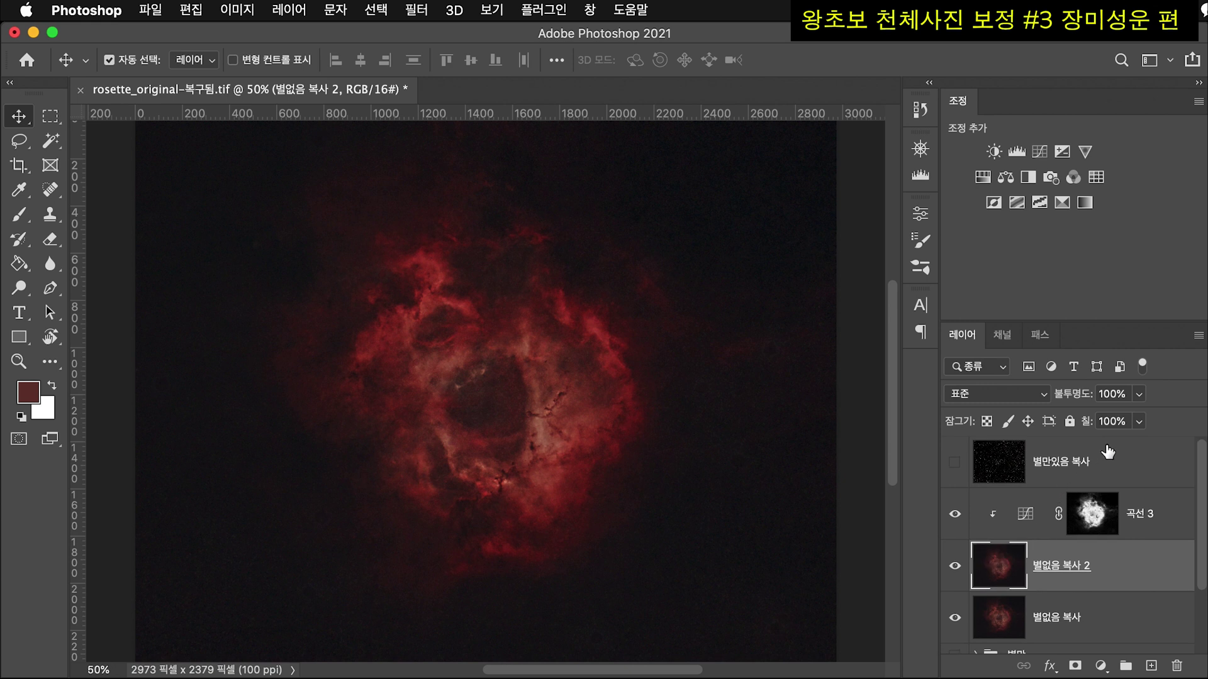
pyautogui.click(1139, 396)
pyautogui.click(954, 566)
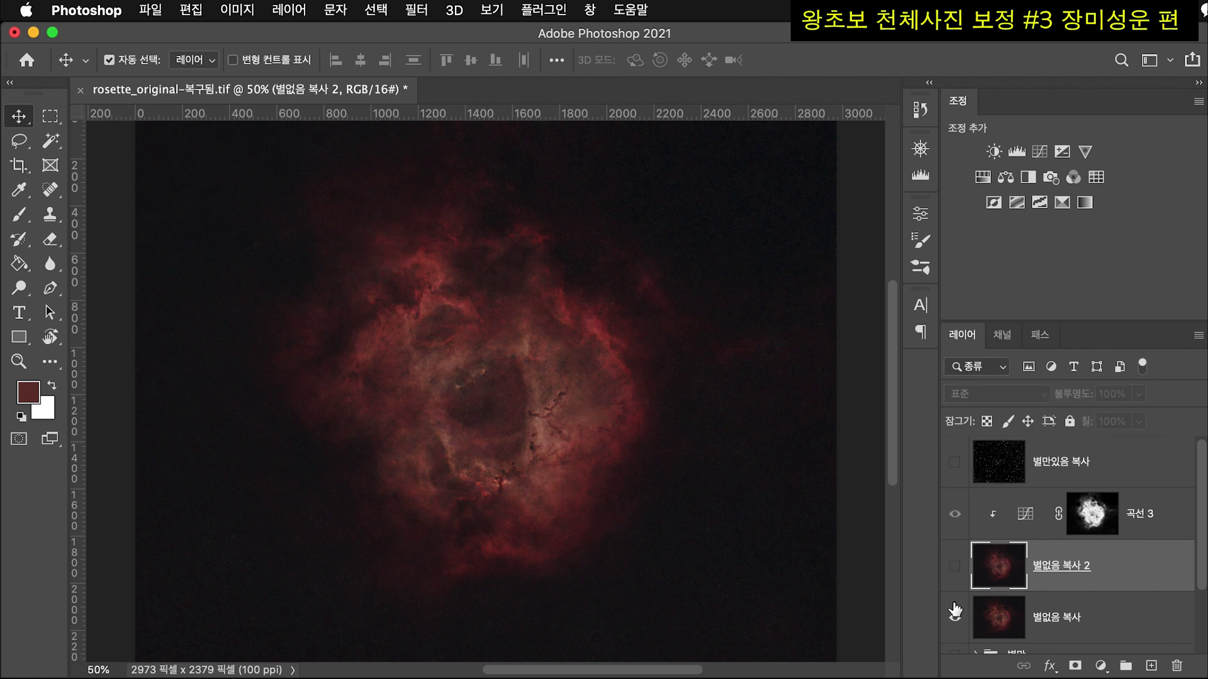
pyautogui.click(1001, 616)
pyautogui.click(956, 566)
pyautogui.click(1138, 394)
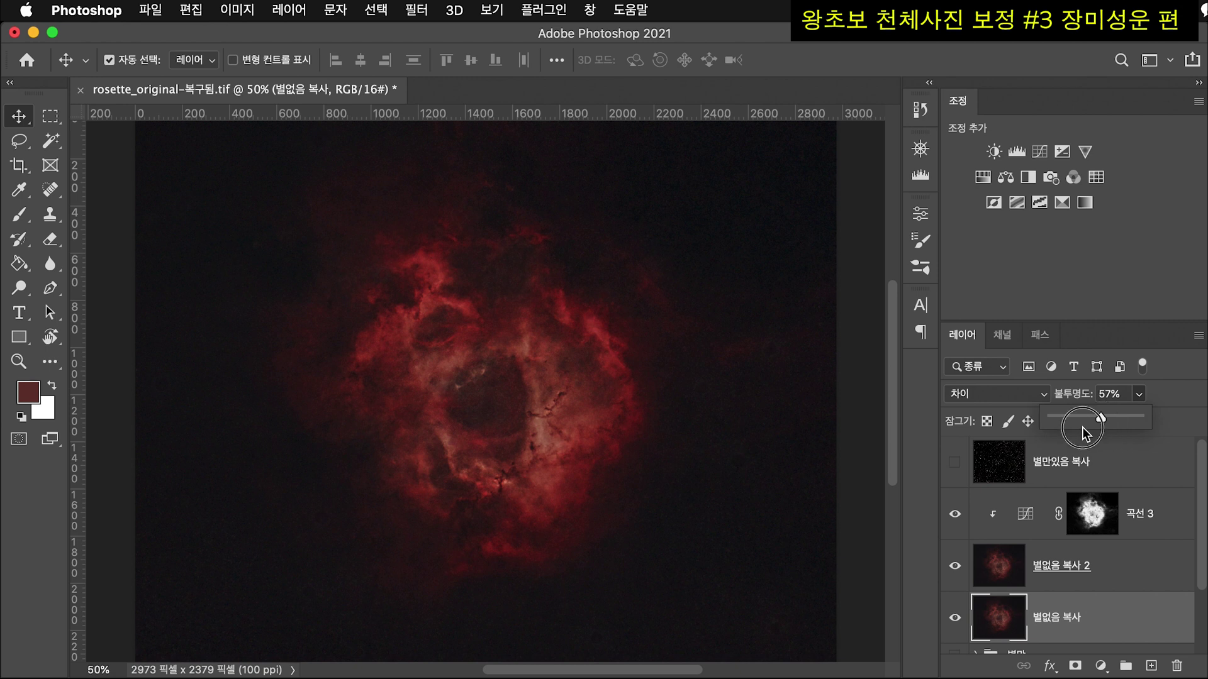
pyautogui.moveTo(1054, 421); pyautogui.dragTo(1176, 434)
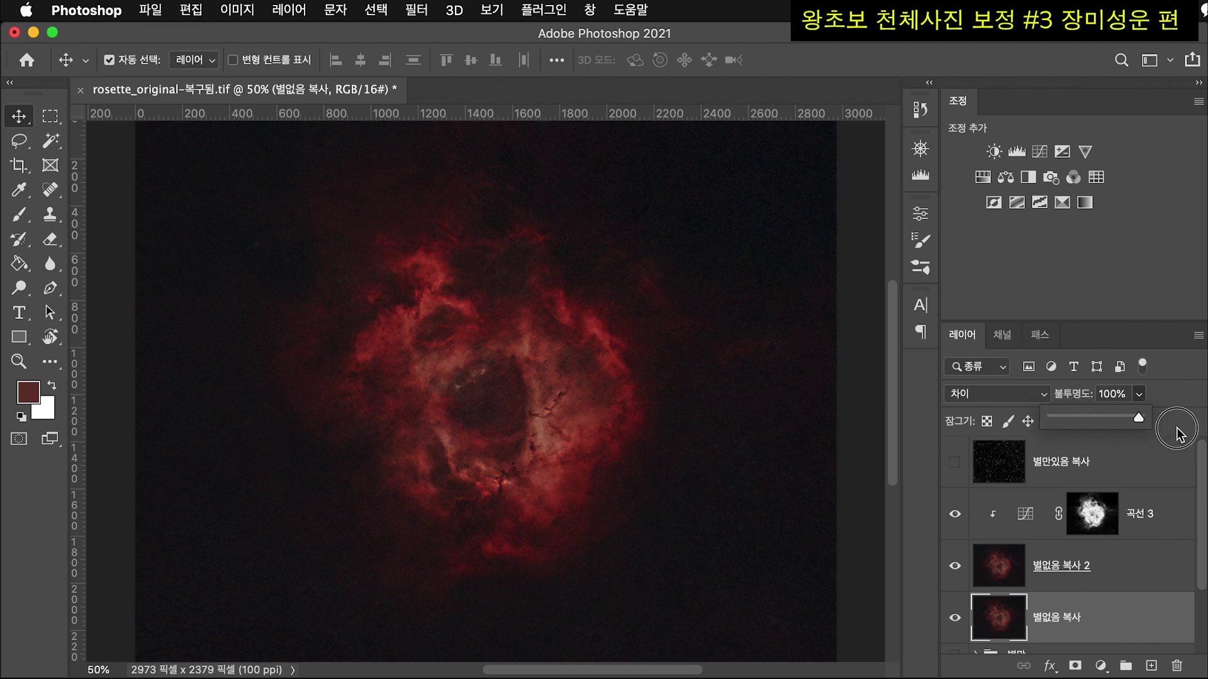
# - Lower the opacity of 별없음 복사 2 to 70% and toggle its visibility to compare before and after
pyautogui.click(1043, 566)
pyautogui.moveTo(1140, 395); pyautogui.dragTo(1136, 409)
pyautogui.click(957, 568)
pyautogui.click(957, 568)
pyautogui.click(957, 568)
pyautogui.click(957, 568)
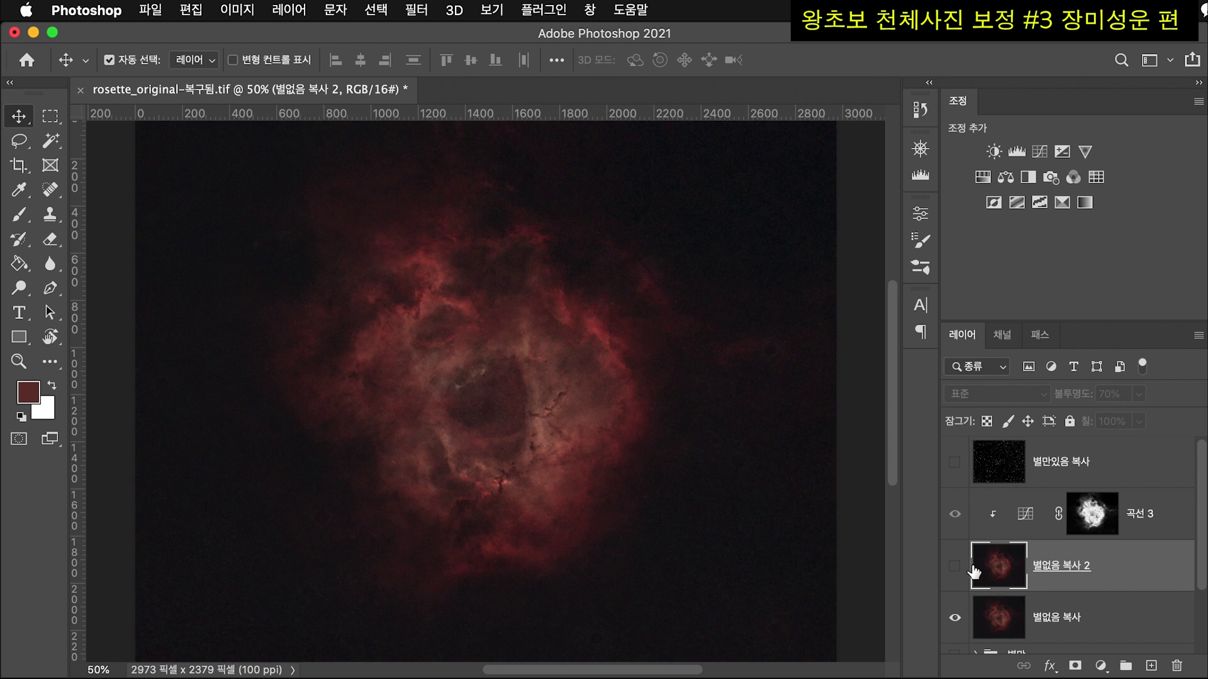
pyautogui.click(954, 568)
# - Set the opacity of 별없음 복사 2 to 50% and inspect the nebula's detail up close
pyautogui.click(1138, 395)
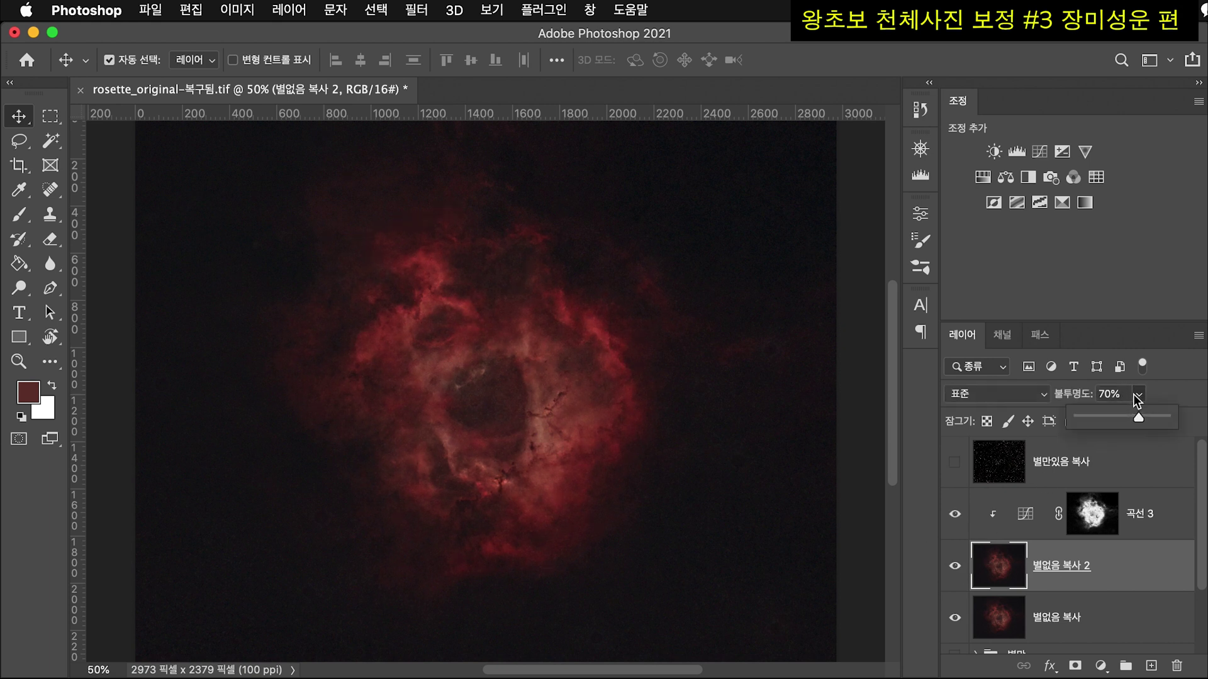
pyautogui.moveTo(1142, 415); pyautogui.dragTo(1113, 416)
pyautogui.click(1138, 395)
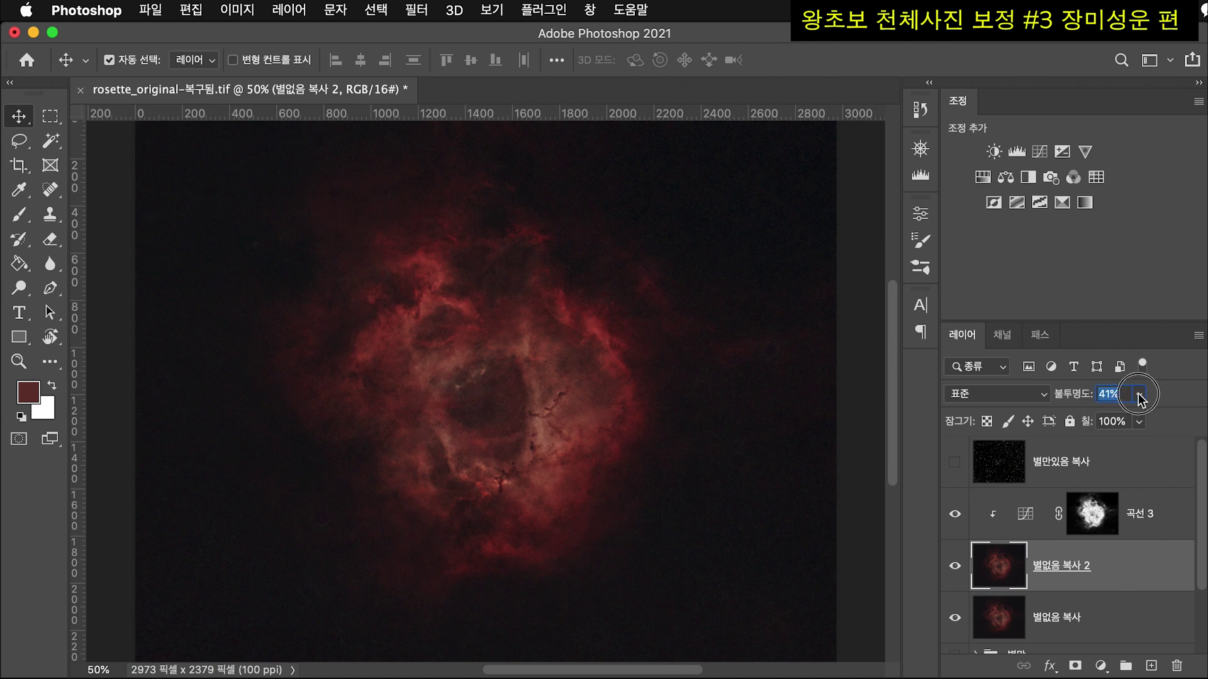
pyautogui.moveTo(1142, 417); pyautogui.dragTo(1146, 417)
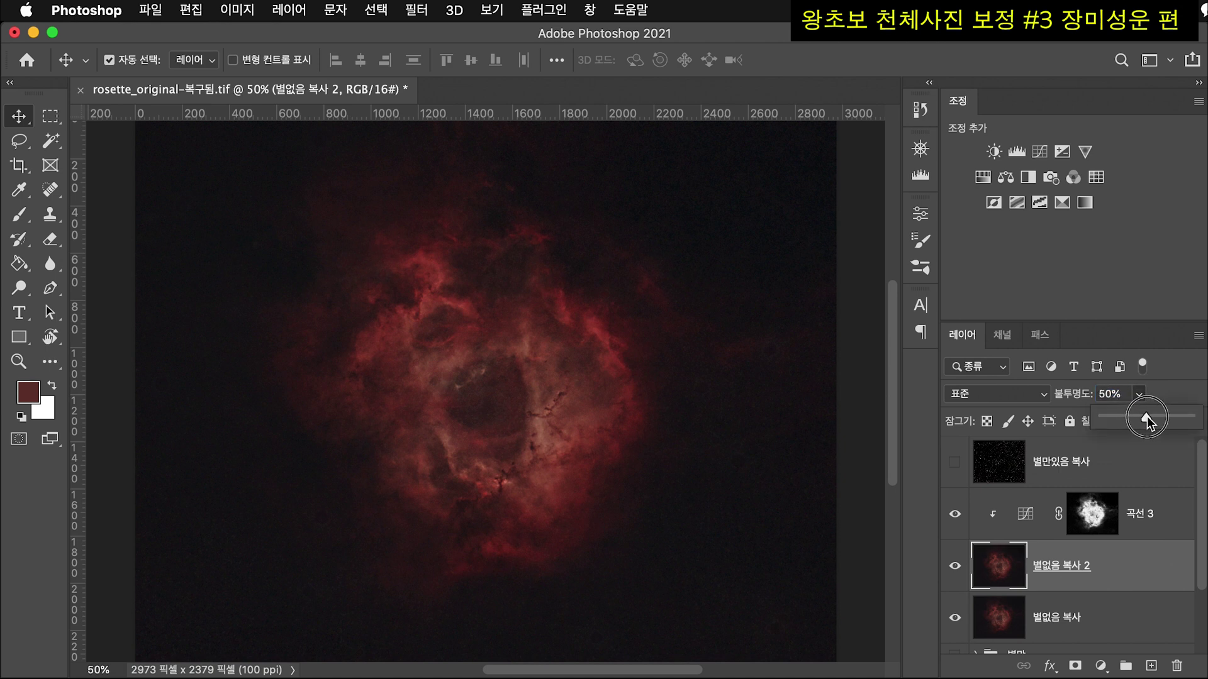
pyautogui.scroll(5, 579, 467)
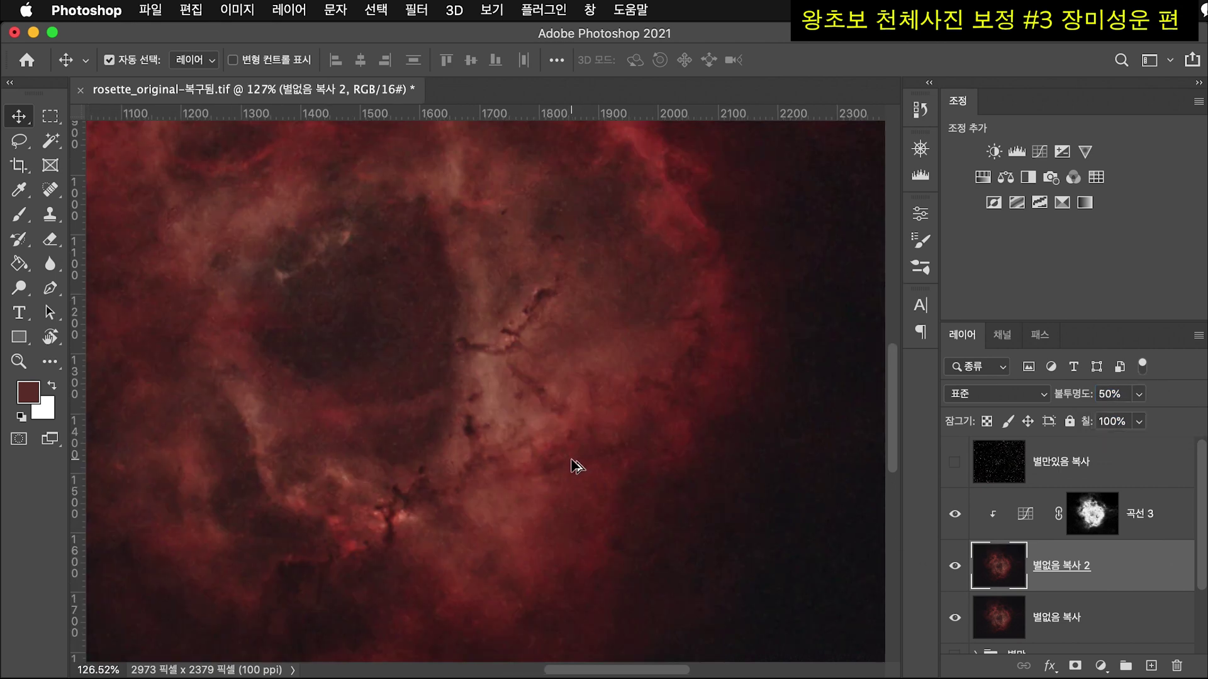
pyautogui.scroll(-5, 577, 466)
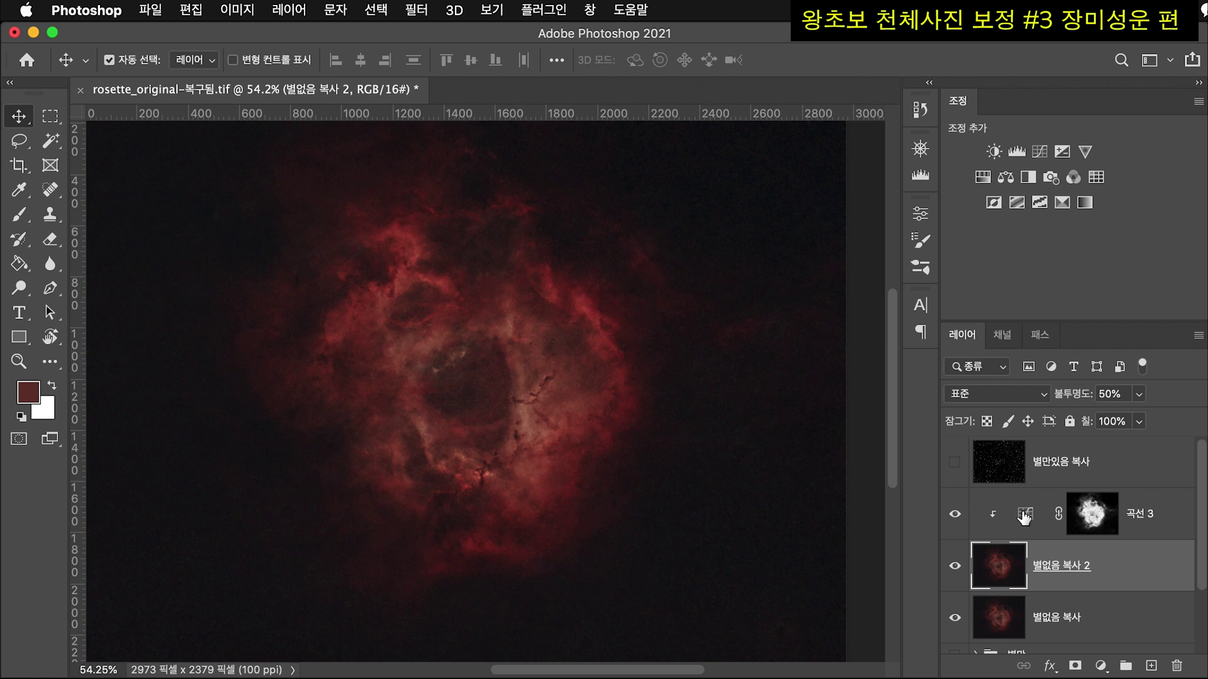
# - Check the Curves mask and both starless layers, and preview other blend modes on 별없음 복사 2 while keeping Normal (표준)
pyautogui.click(1091, 521)
pyautogui.click(1004, 561)
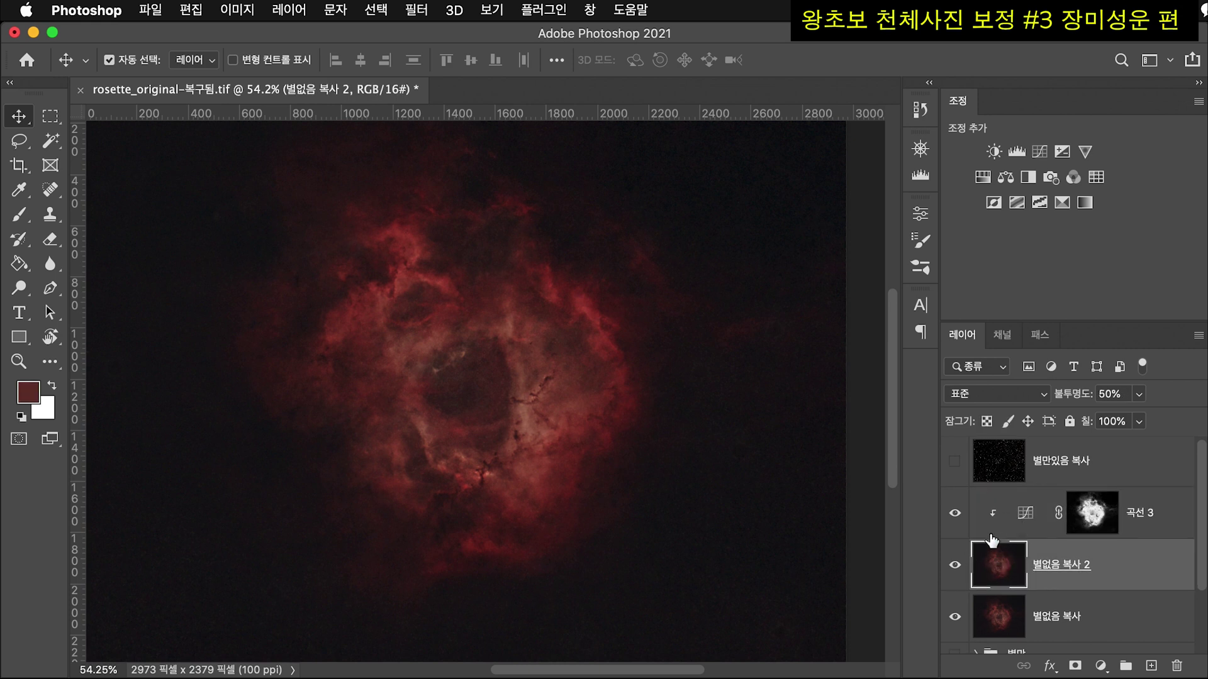
pyautogui.click(1009, 620)
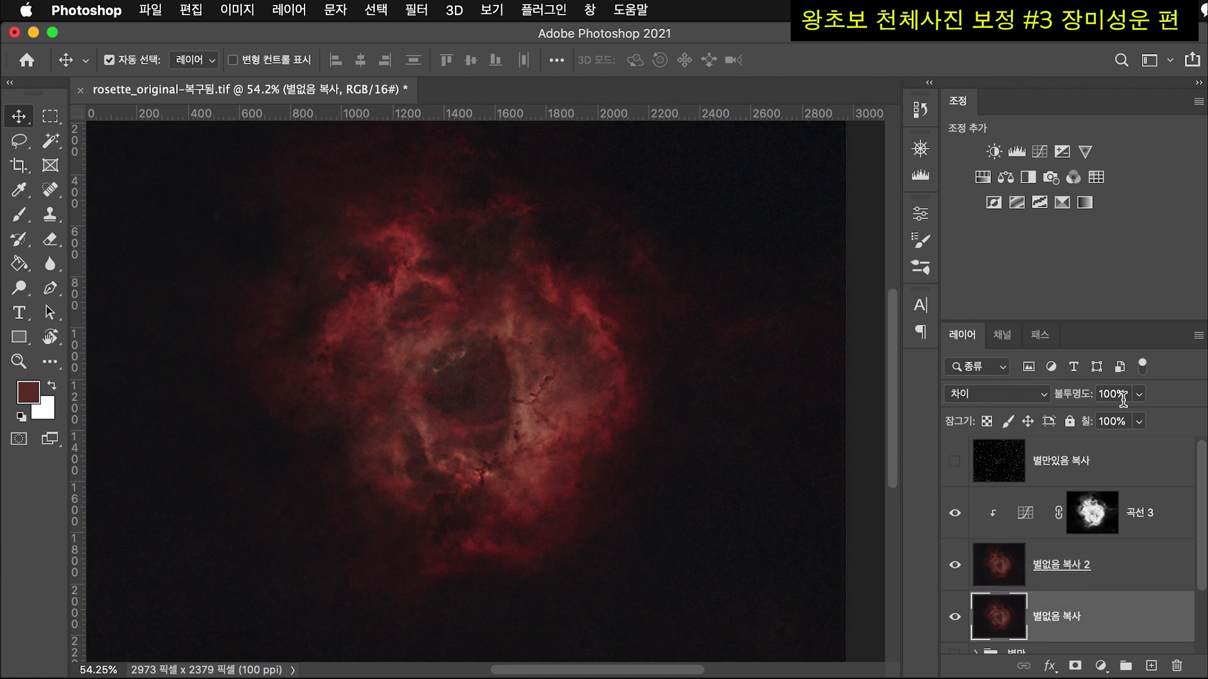
pyautogui.hotkey('alt', ']')
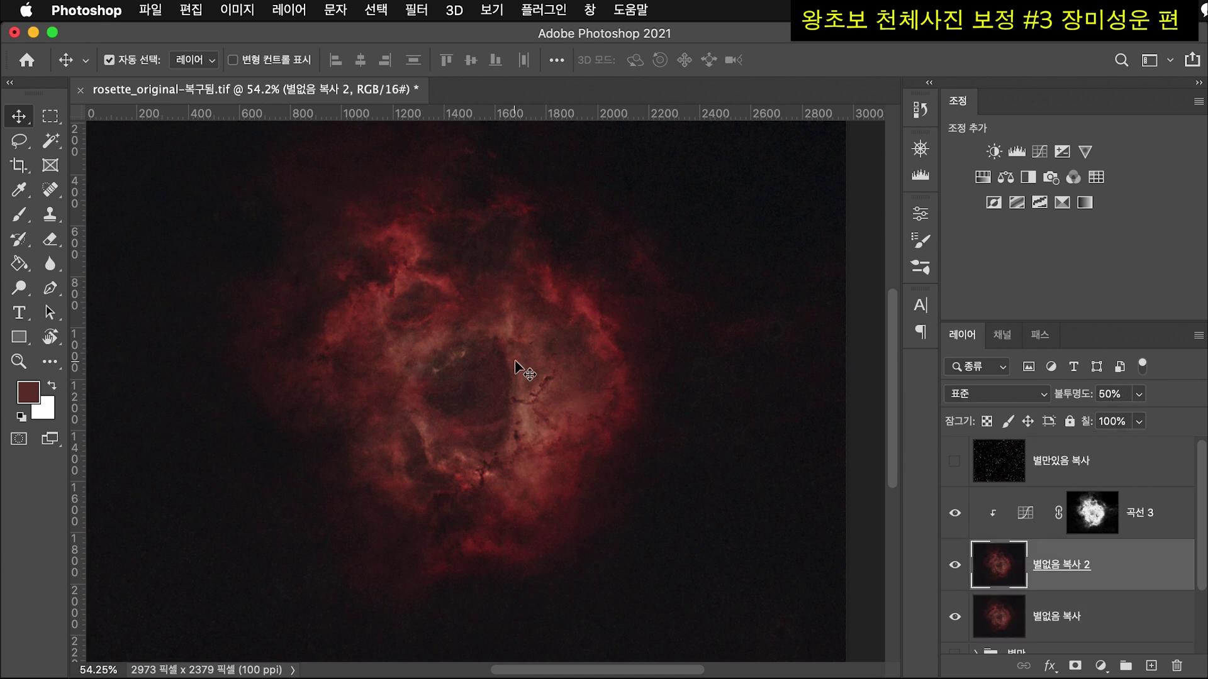
pyautogui.click(1015, 393)
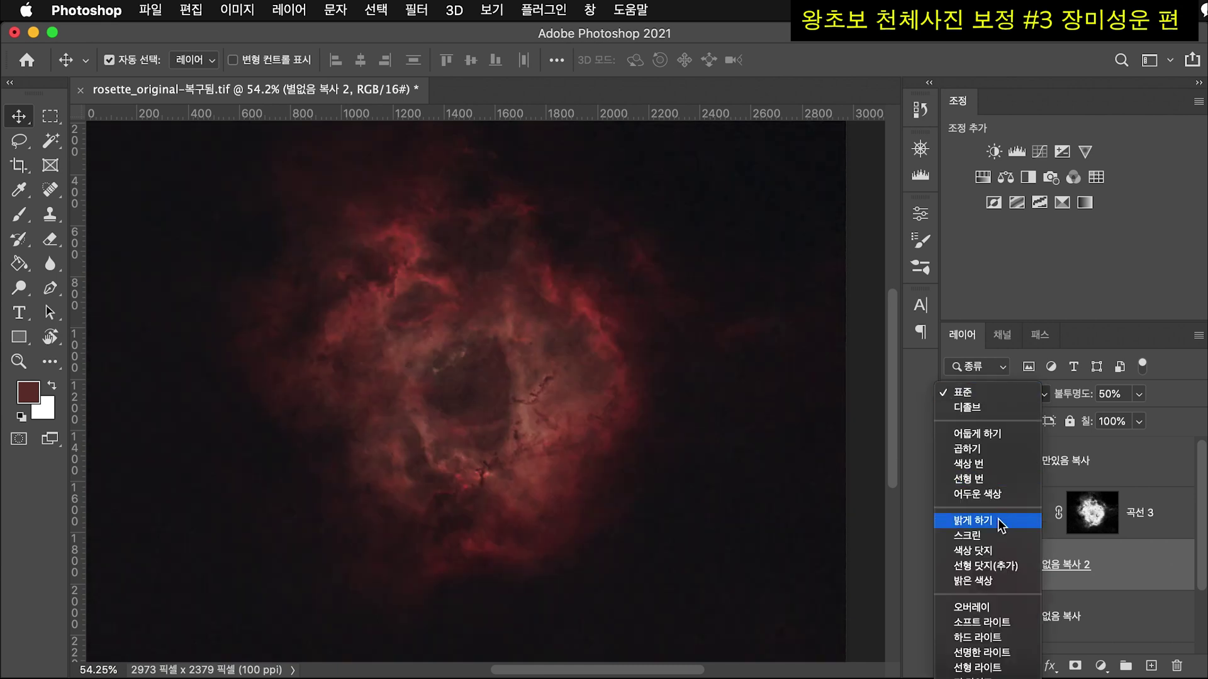
pyautogui.click(980, 396)
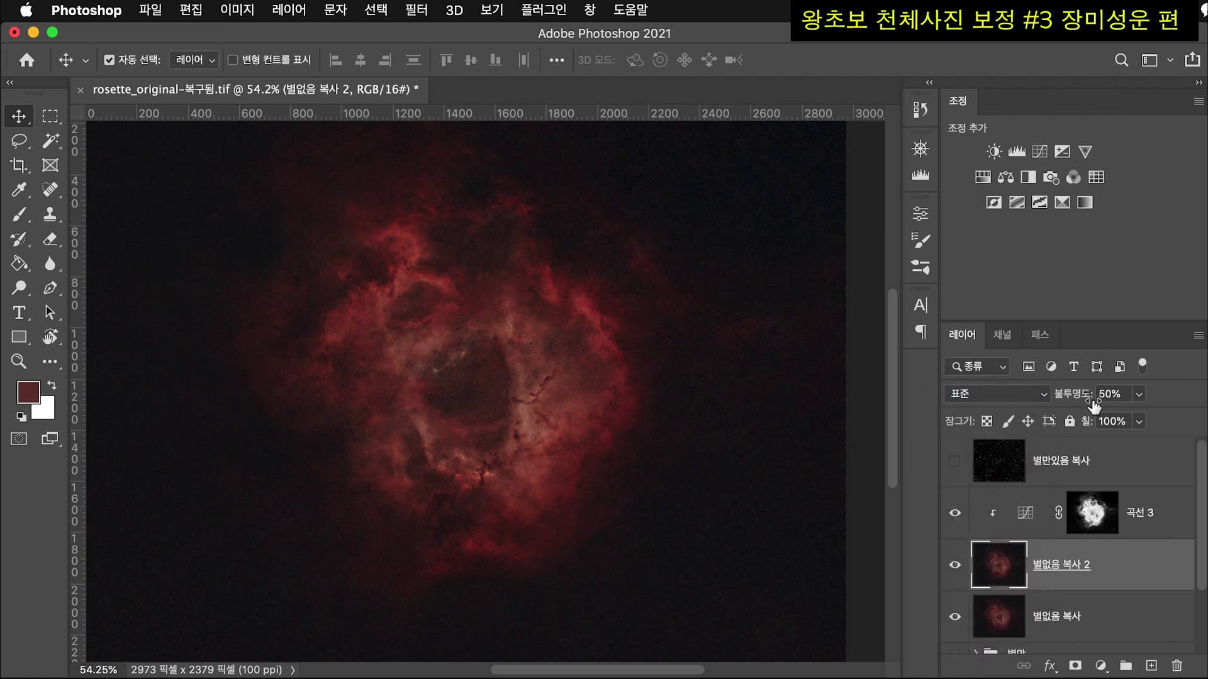
pyautogui.scroll(-3, 1010, 596)
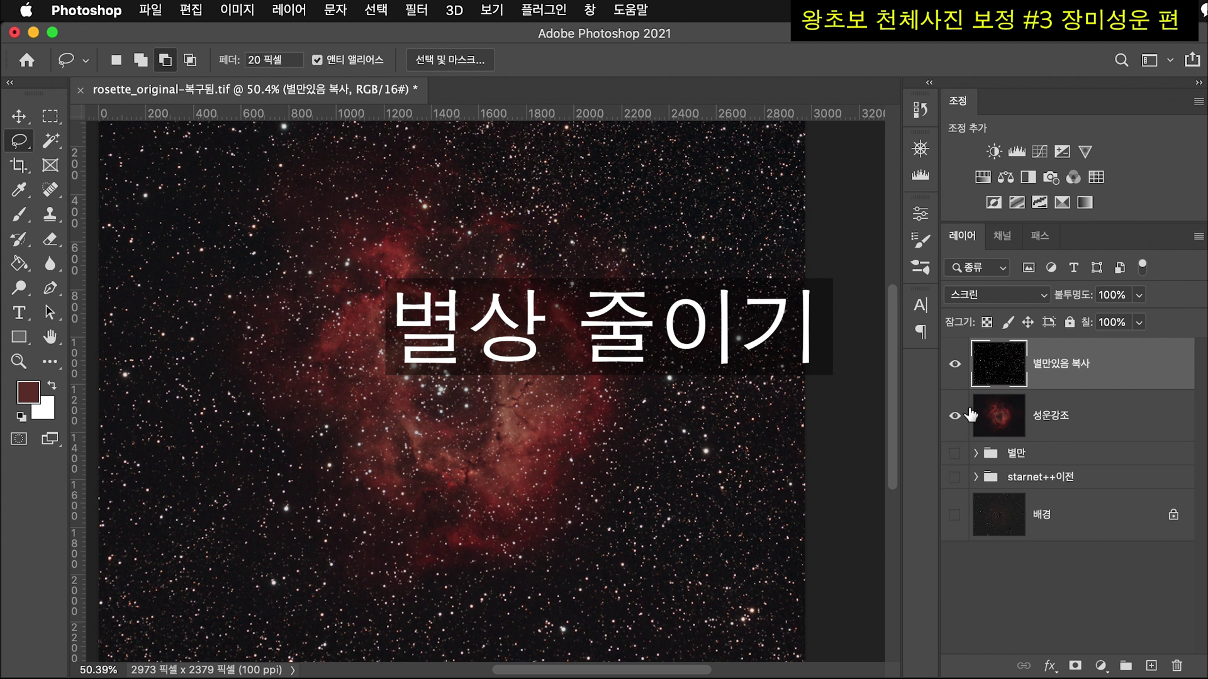
# - Toggle the visibility of 별만있음 복사 to compare the nebula with and without its stars
pyautogui.click(956, 366)
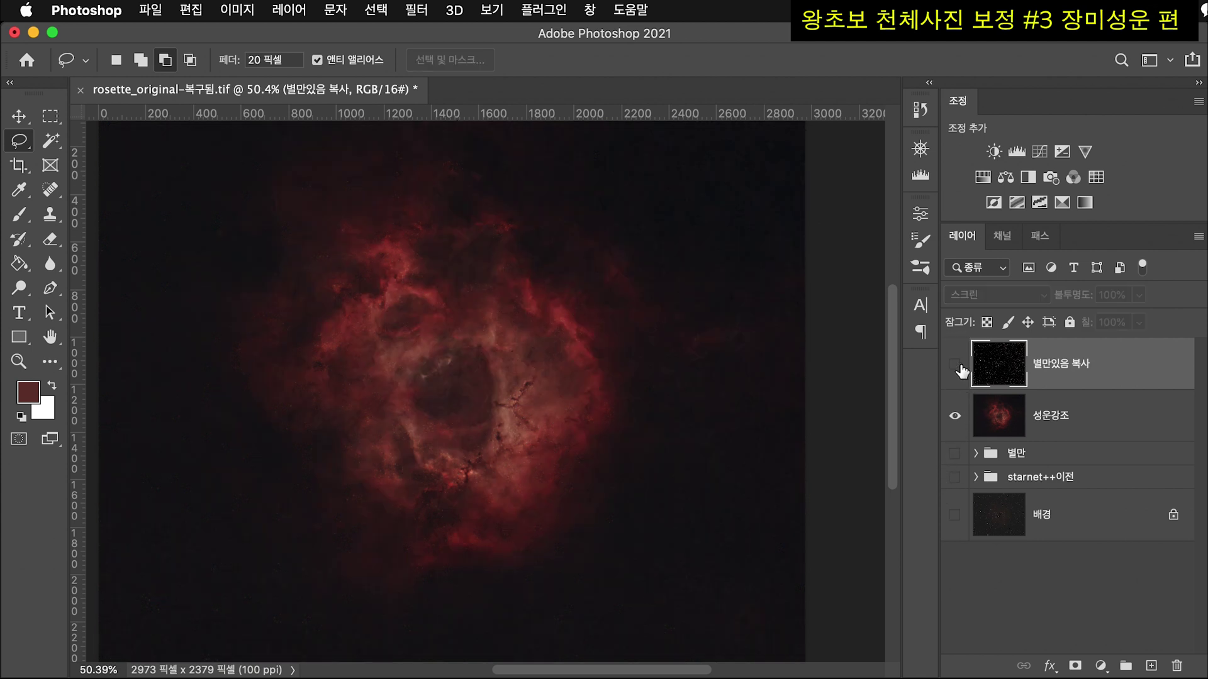
pyautogui.click(956, 367)
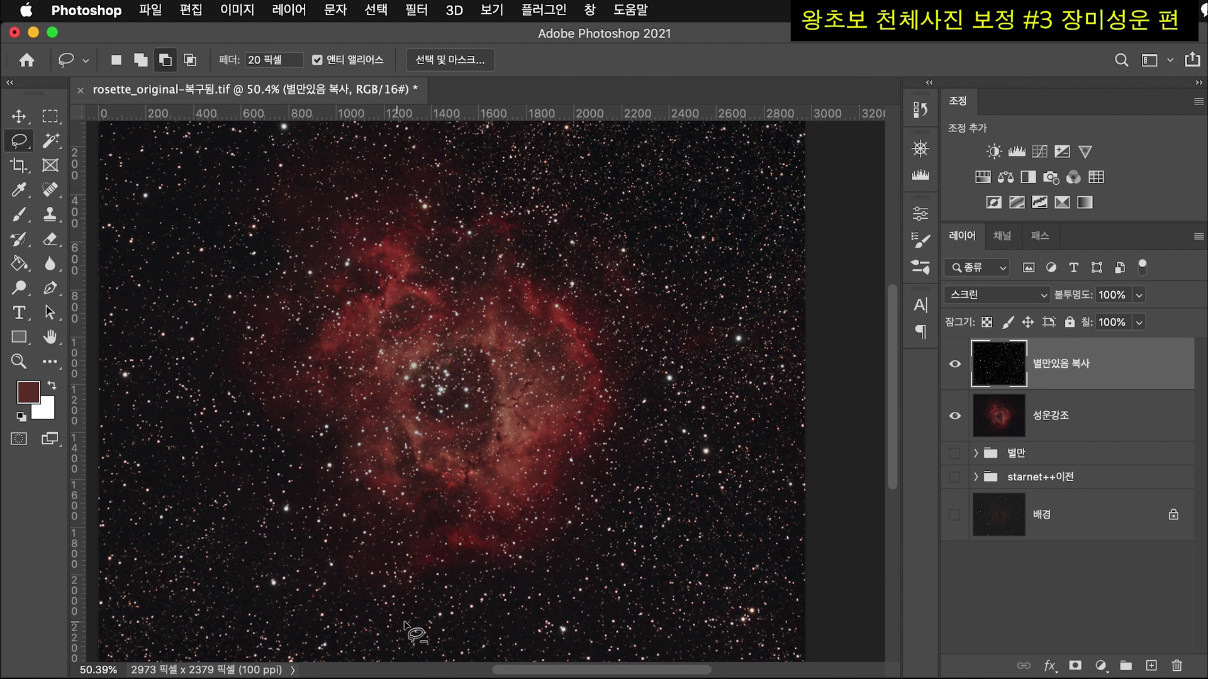
pyautogui.click(955, 367)
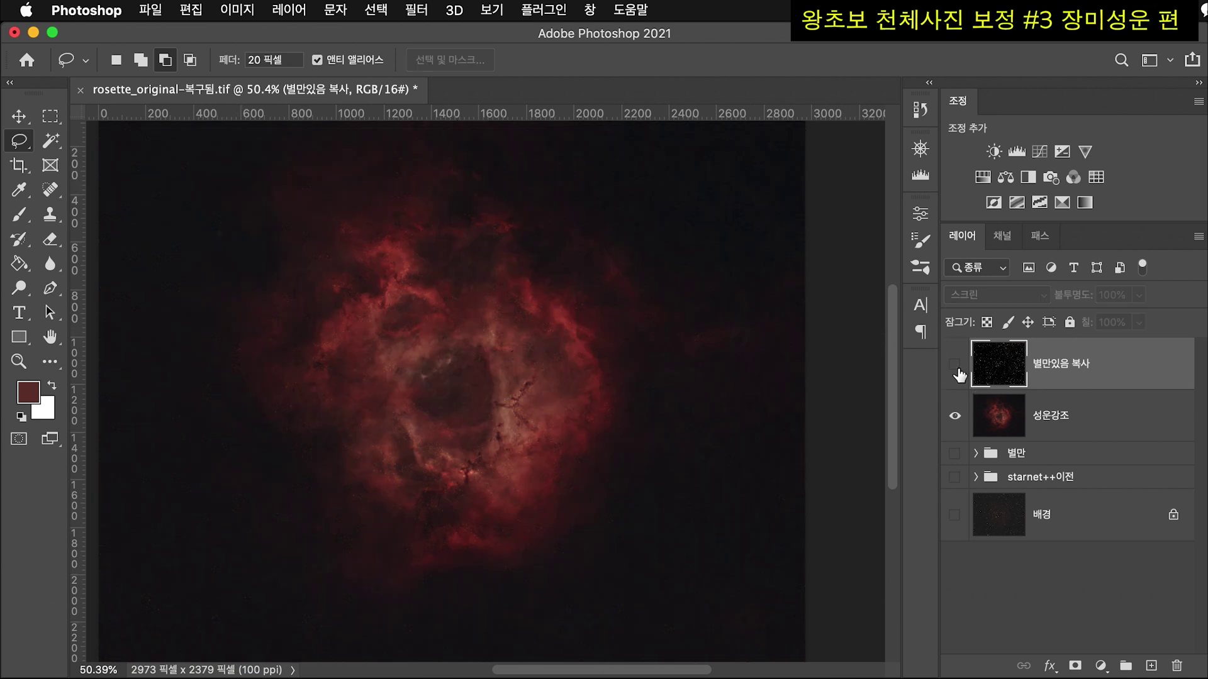
pyautogui.click(956, 367)
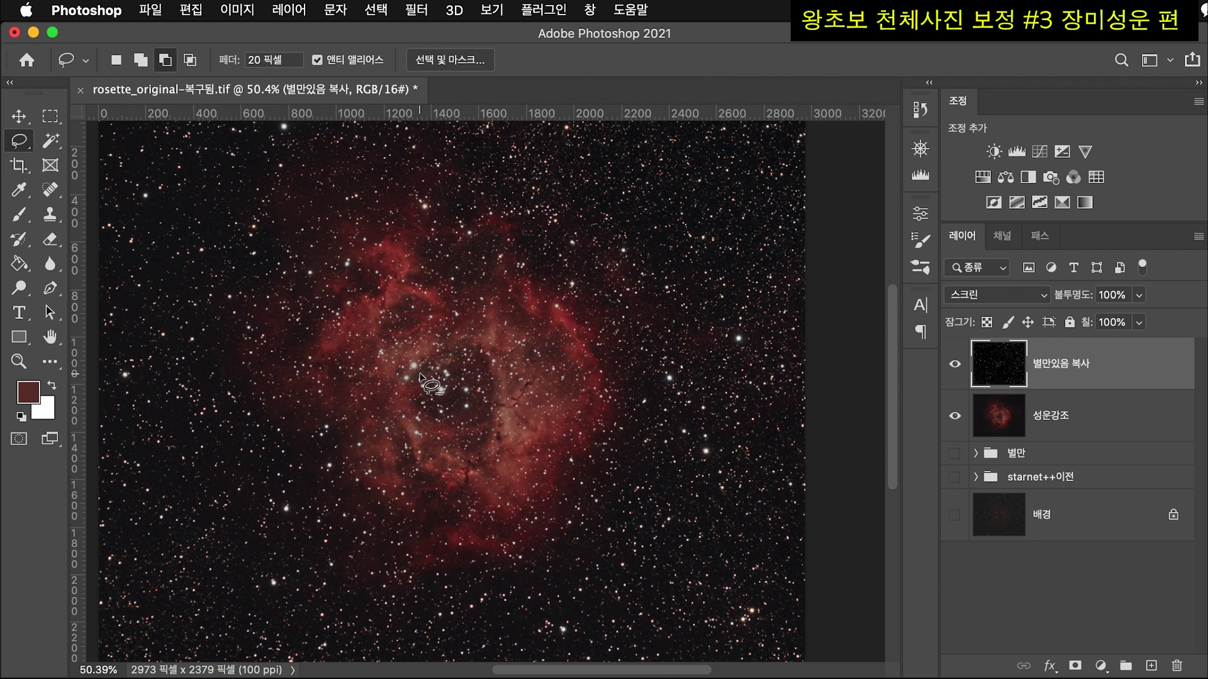
# - Examine the star sizes in the nebula's central cluster up close and across the whole image
pyautogui.scroll(6, 415, 376)
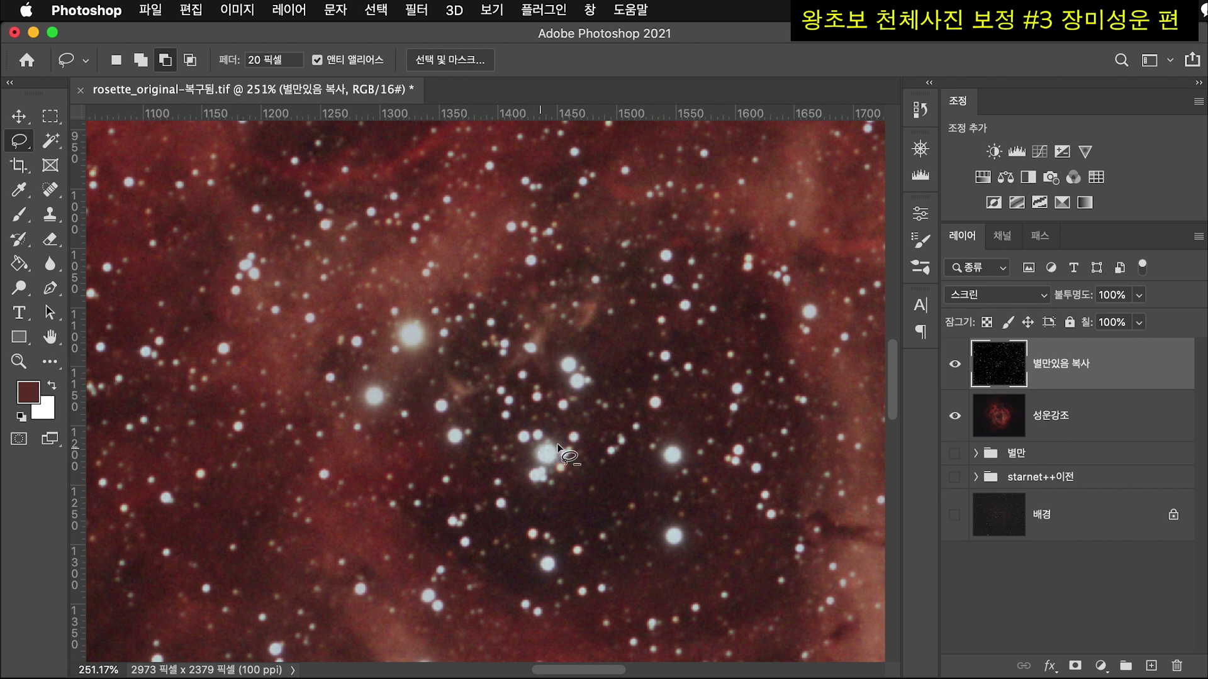
pyautogui.scroll(-2, 586, 349)
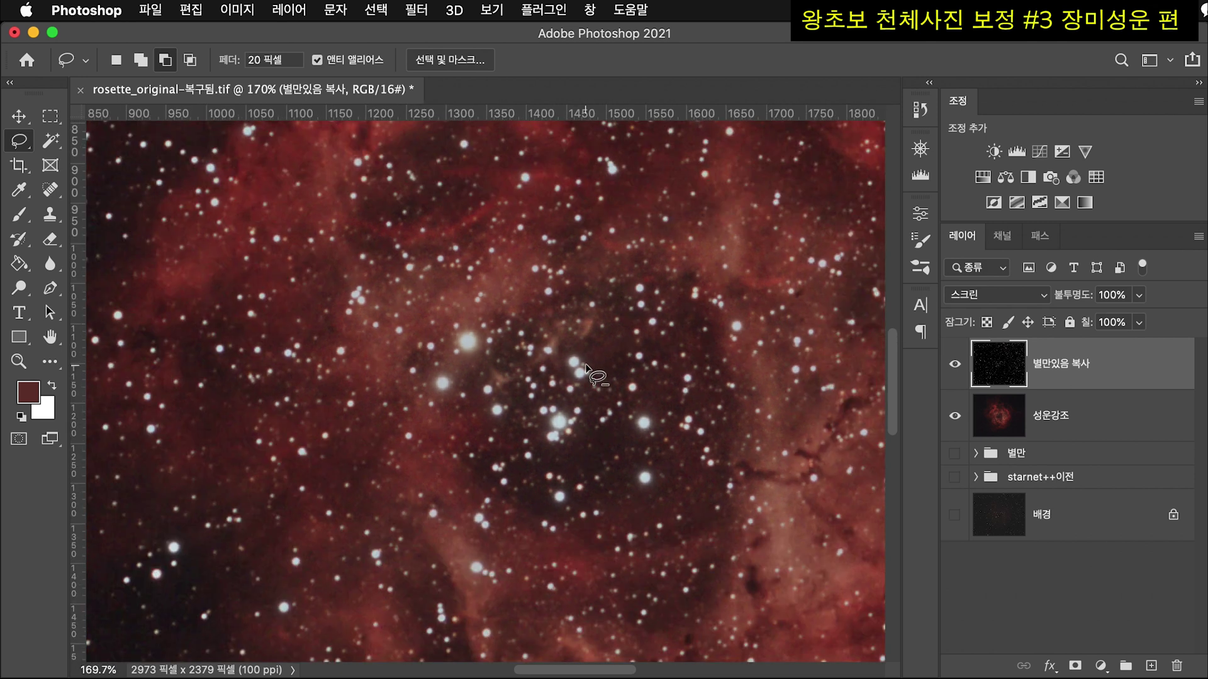
pyautogui.scroll(-3, 586, 371)
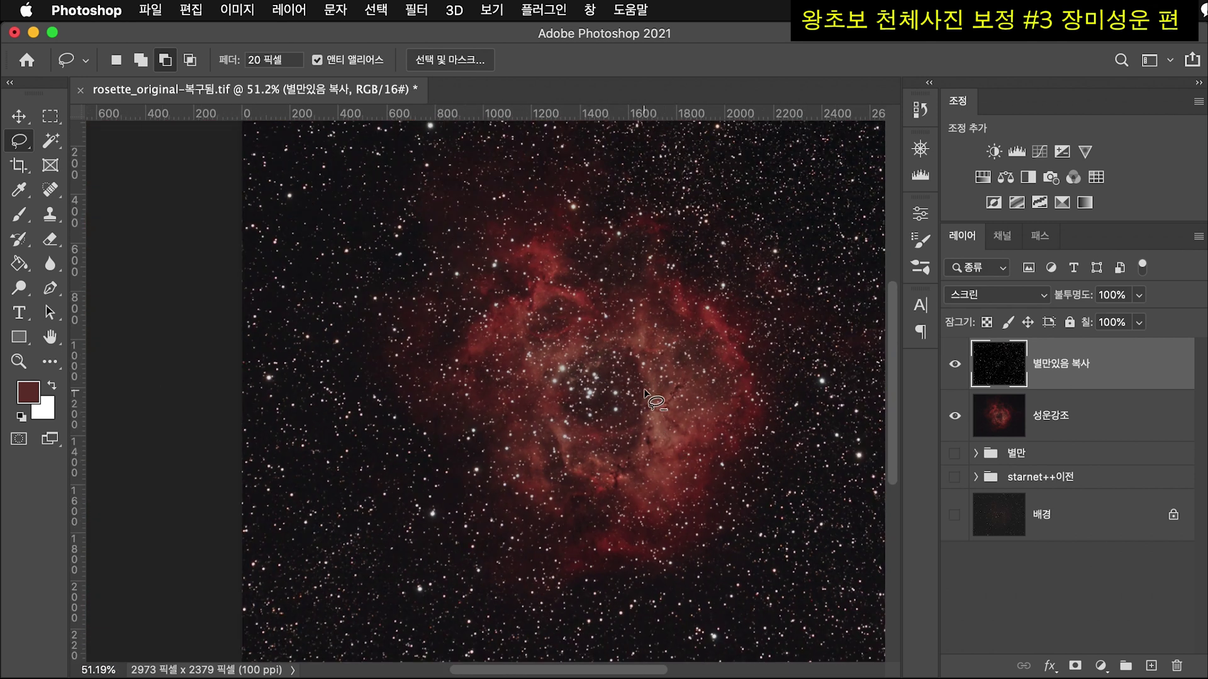
pyautogui.scroll(-2, 645, 393)
pyautogui.scroll(1, 519, 373)
pyautogui.scroll(-1, 518, 373)
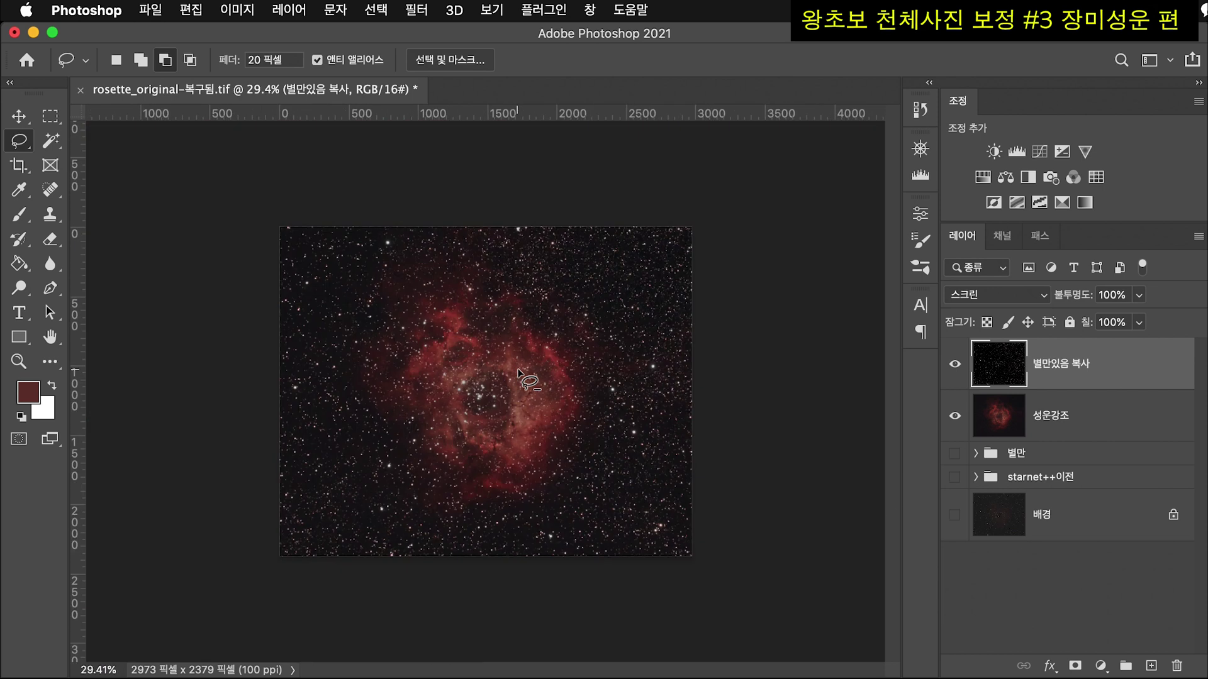
pyautogui.scroll(3, 518, 372)
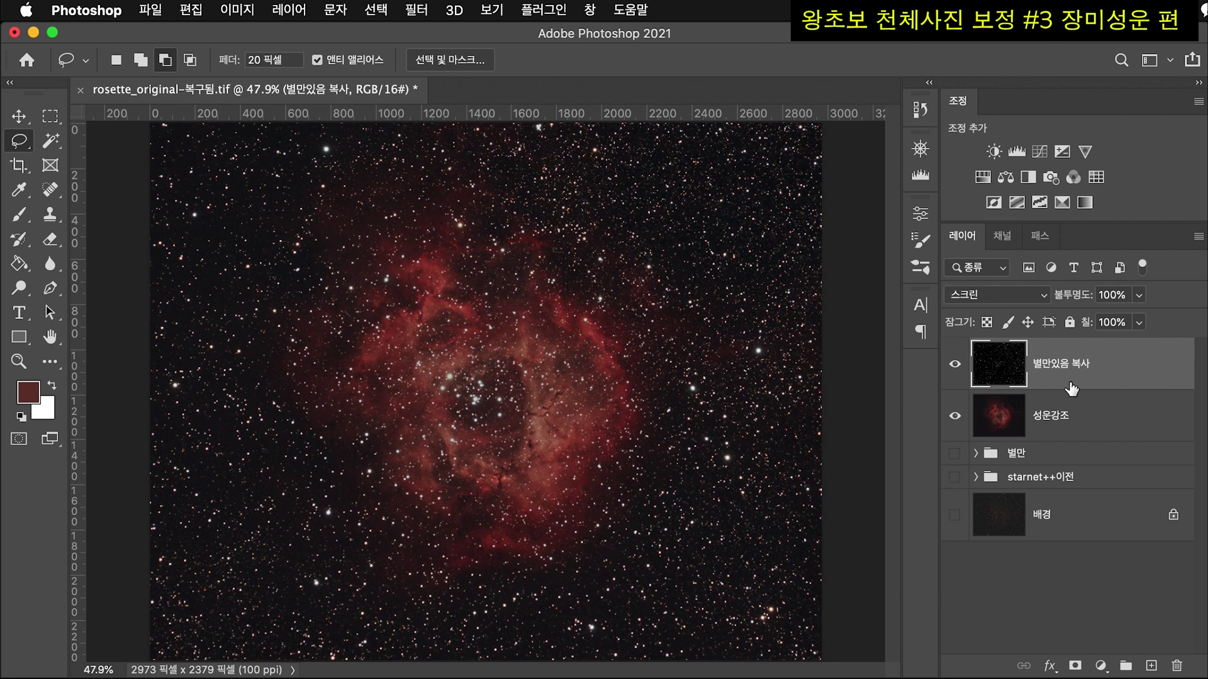
# - Duplicate the 별만있음 복사 layer and hide the original and 성운강조 so only the duplicate shows
pyautogui.press('super+alt+shift+e')
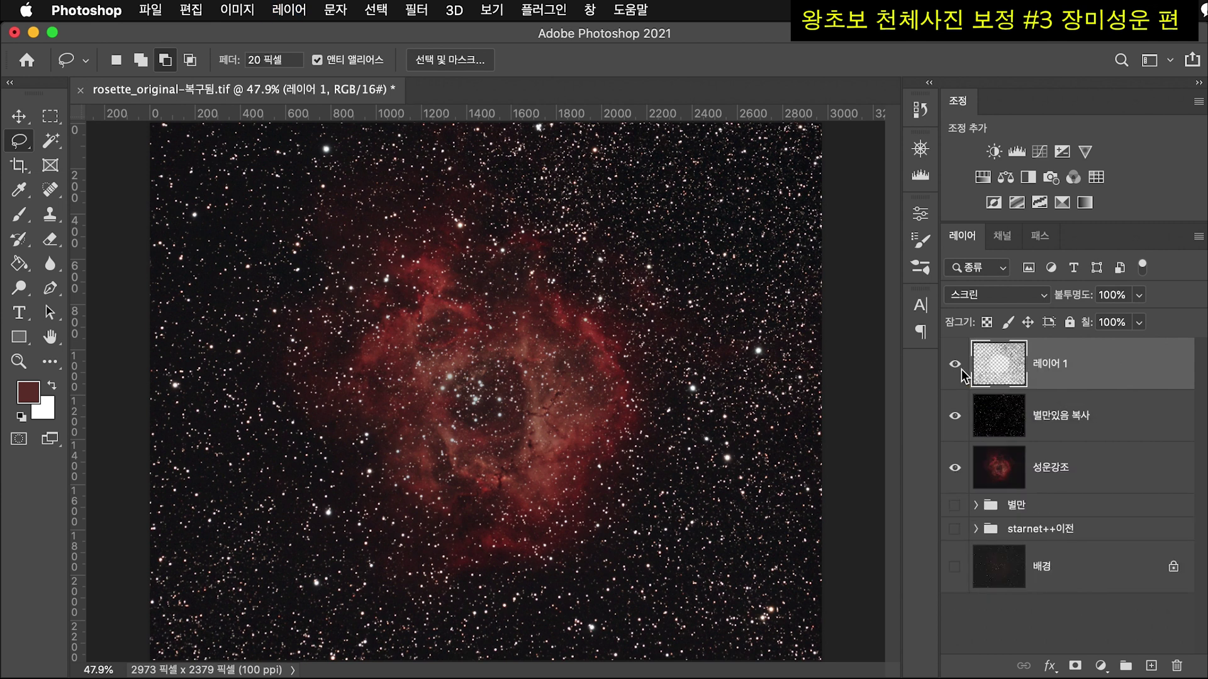
pyautogui.press('BackSpace')
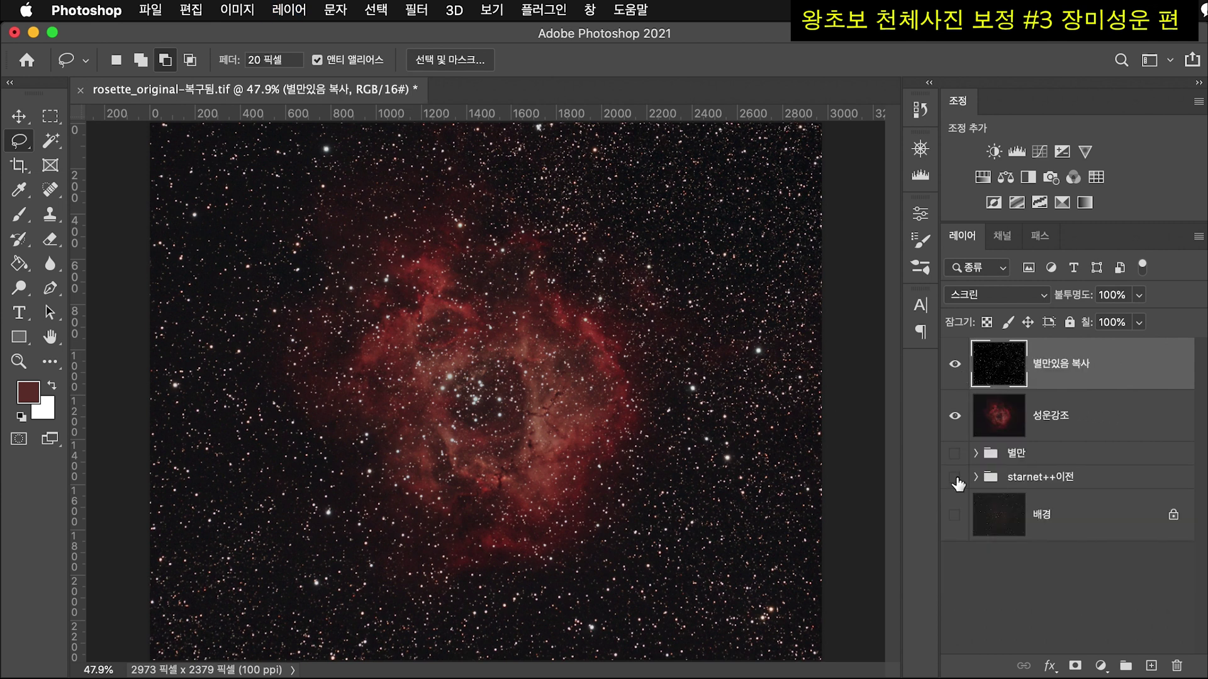
pyautogui.press('m')
pyautogui.press('super+j')
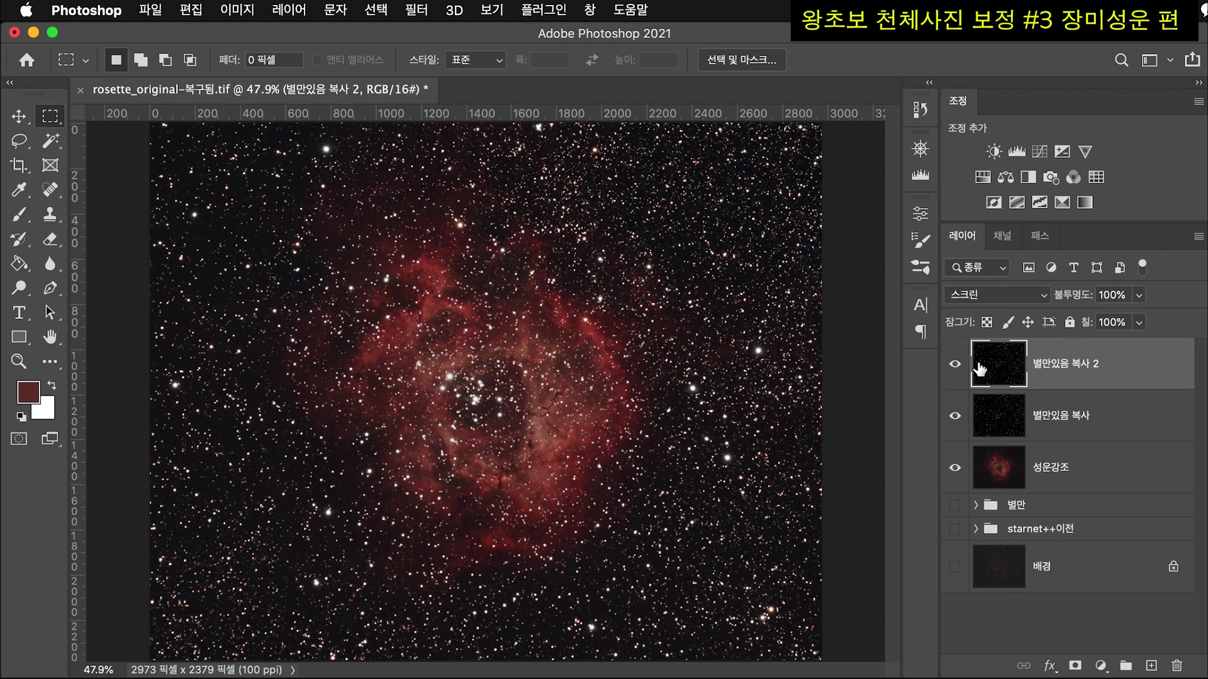
pyautogui.moveTo(955, 416); pyautogui.dragTo(955, 467)
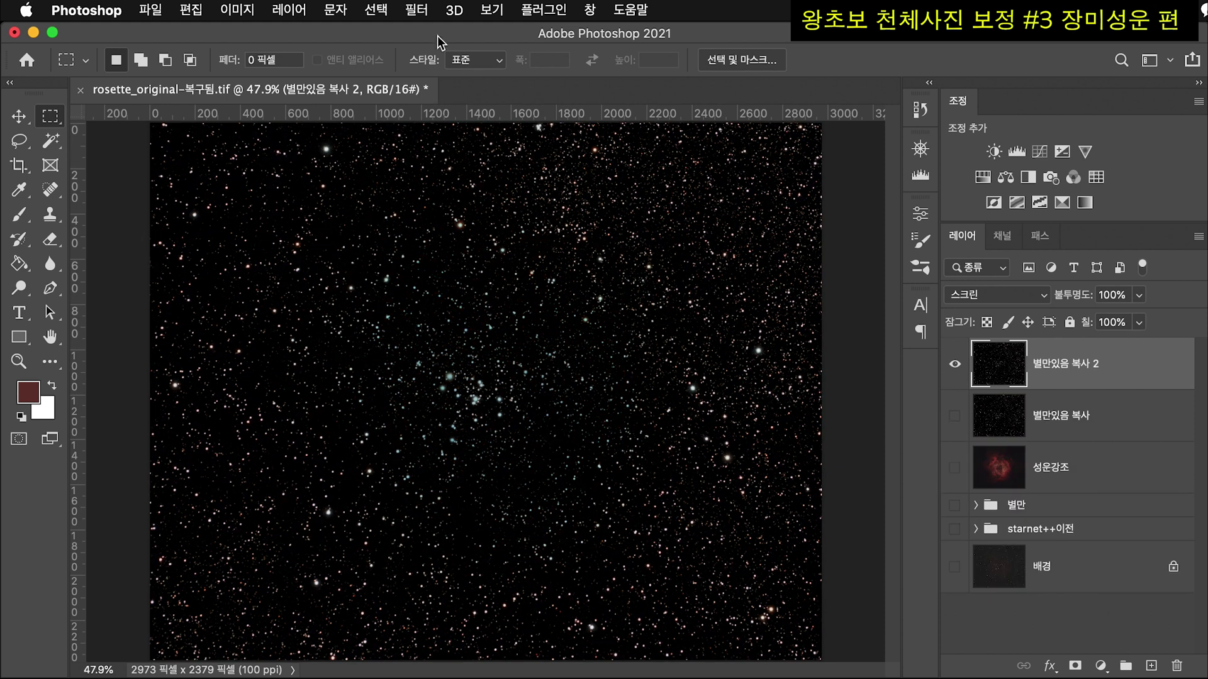
# - Start a Color Range selection of the highlights (밝은 영역) on 별만있음 복사 2 and inspect its grayscale preview
pyautogui.click(375, 17)
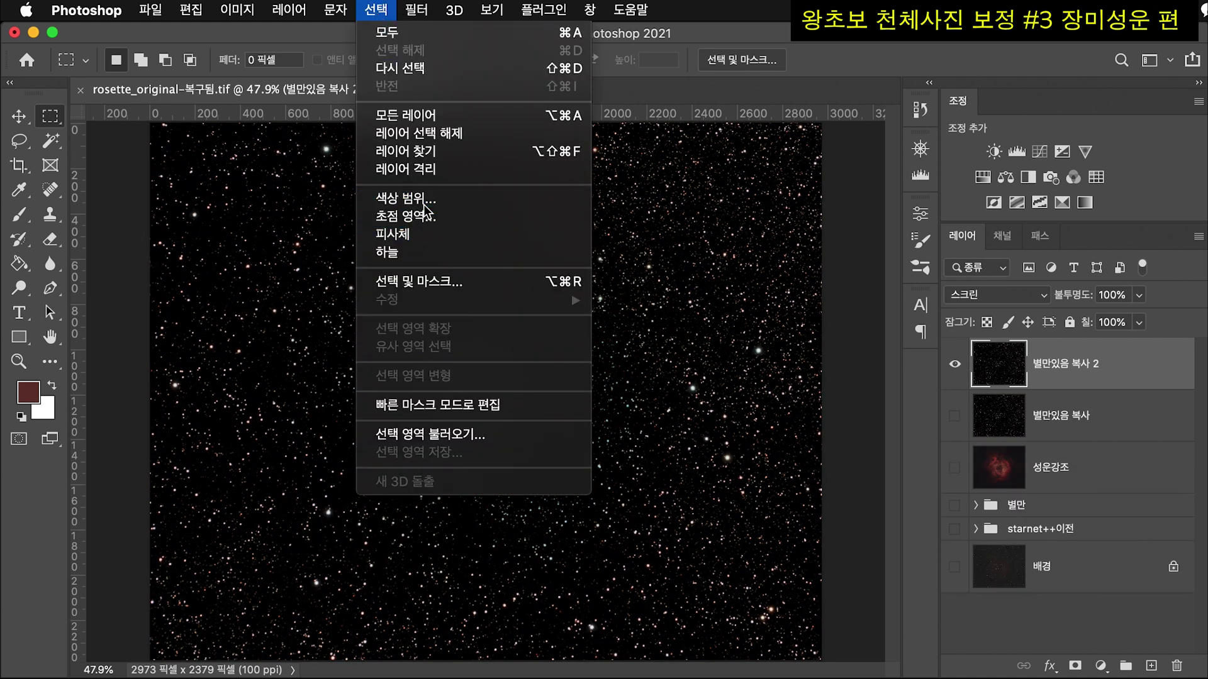
pyautogui.click(390, 195)
pyautogui.moveTo(573, 124); pyautogui.dragTo(1049, 104)
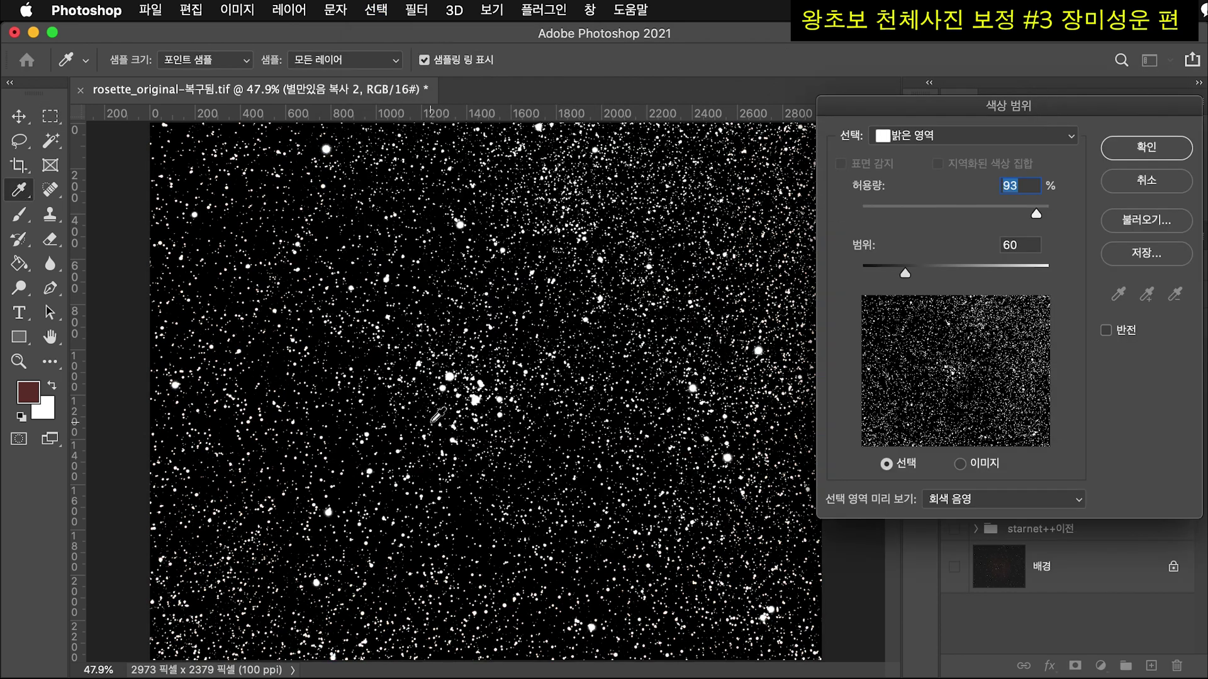
pyautogui.scroll(5, 439, 416)
pyautogui.scroll(-7, 439, 416)
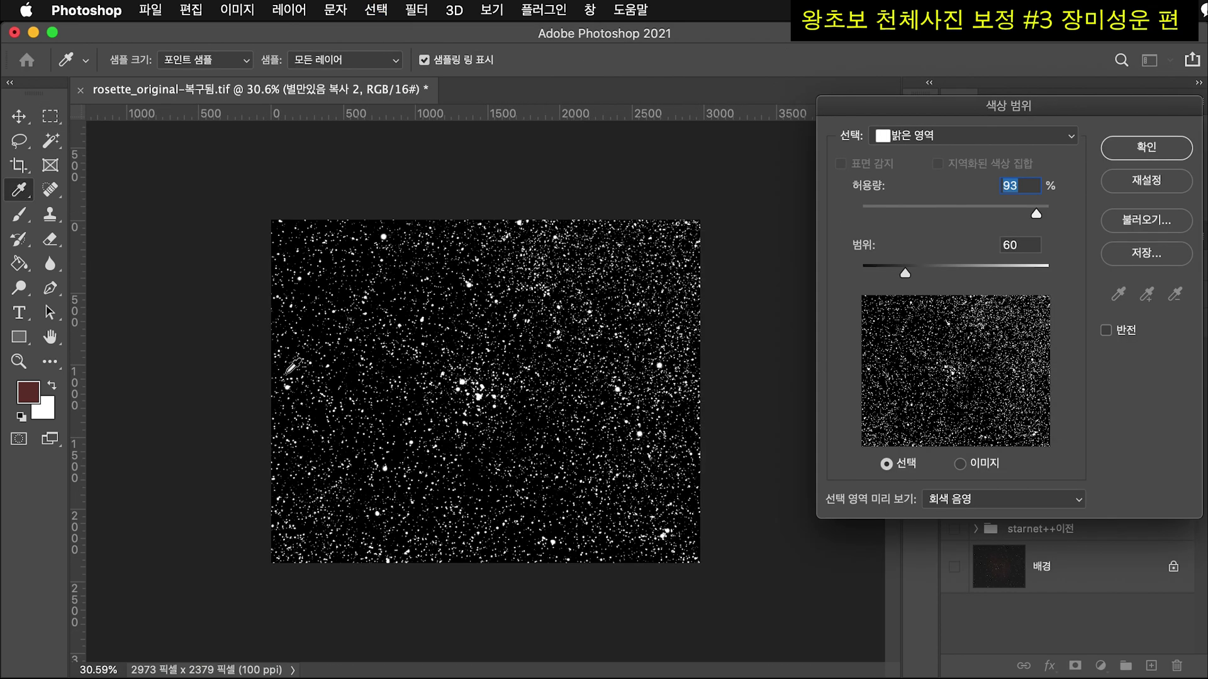
pyautogui.scroll(1, 683, 346)
pyautogui.click(922, 141)
pyautogui.click(922, 141)
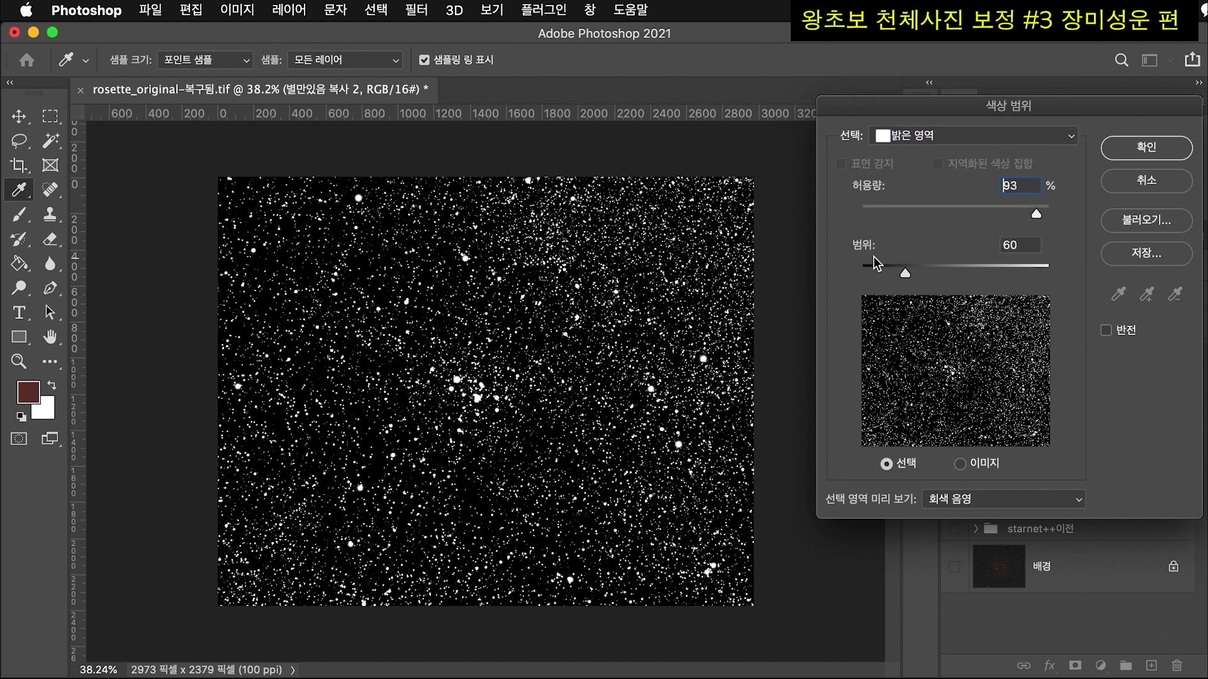
# - Set the Color Range fuzziness (허용량) to 91% and apply it to select the stars
pyautogui.moveTo(1029, 213); pyautogui.dragTo(1033, 212)
pyautogui.scroll(6, 486, 356)
pyautogui.scroll(-2, 487, 357)
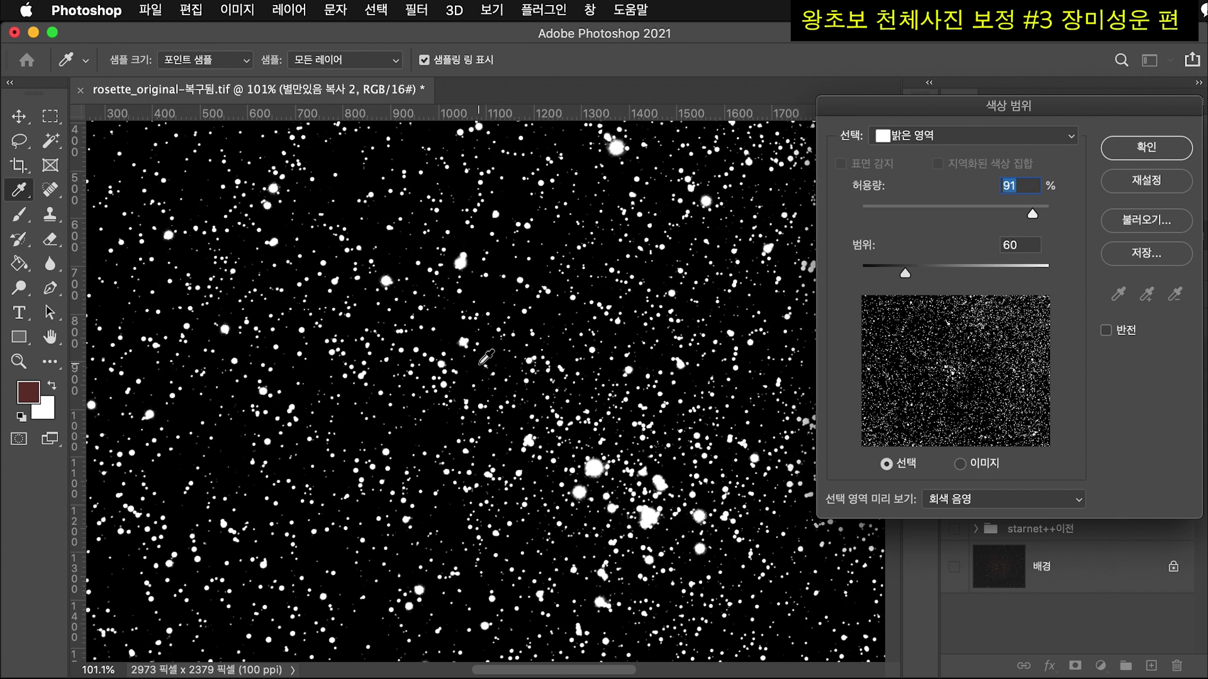
pyautogui.moveTo(1073, 122); pyautogui.dragTo(940, 122)
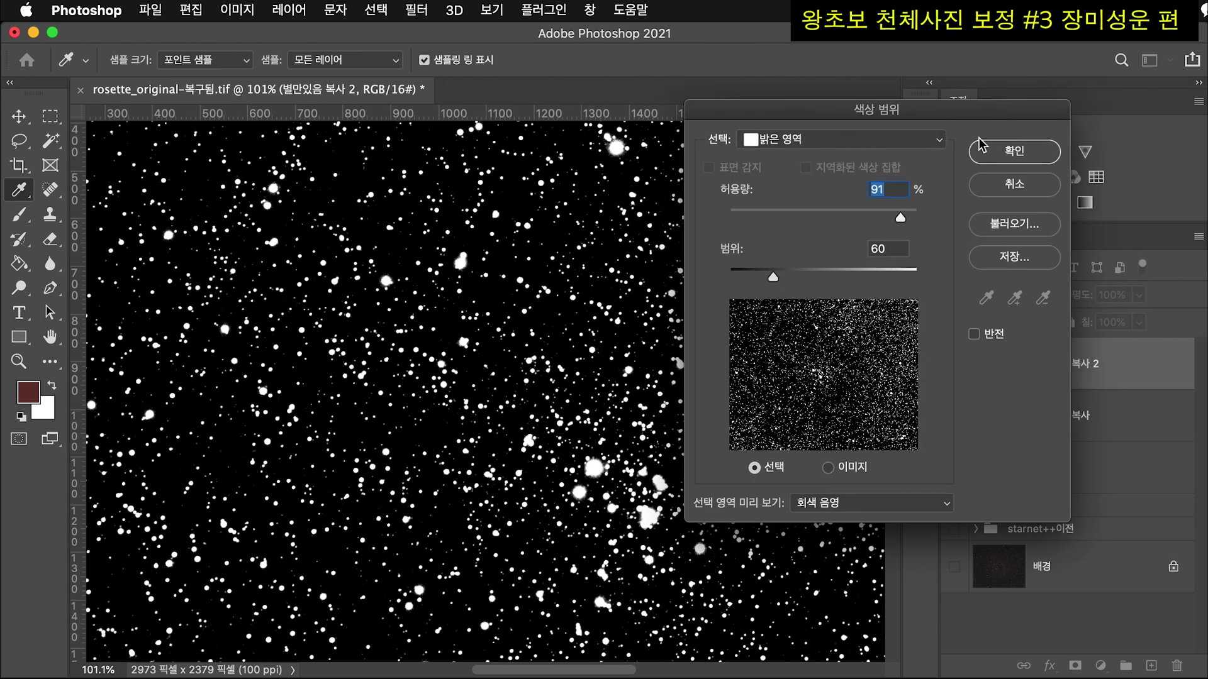
pyautogui.click(980, 150)
# - Show the 성운강조 layer again and examine how the star selection lies over the nebula
pyautogui.scroll(3, 426, 339)
pyautogui.scroll(-3, 424, 338)
pyautogui.scroll(-3, 586, 395)
pyautogui.scroll(3, 586, 395)
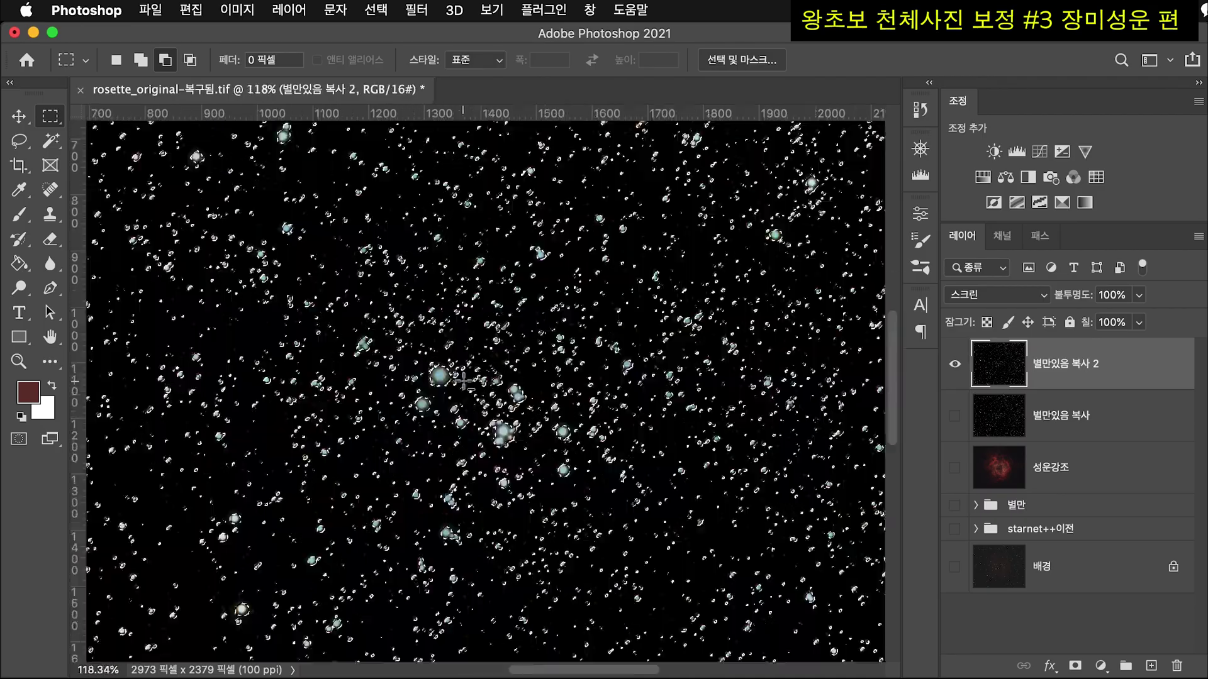
pyautogui.scroll(-3, 586, 395)
pyautogui.click(954, 468)
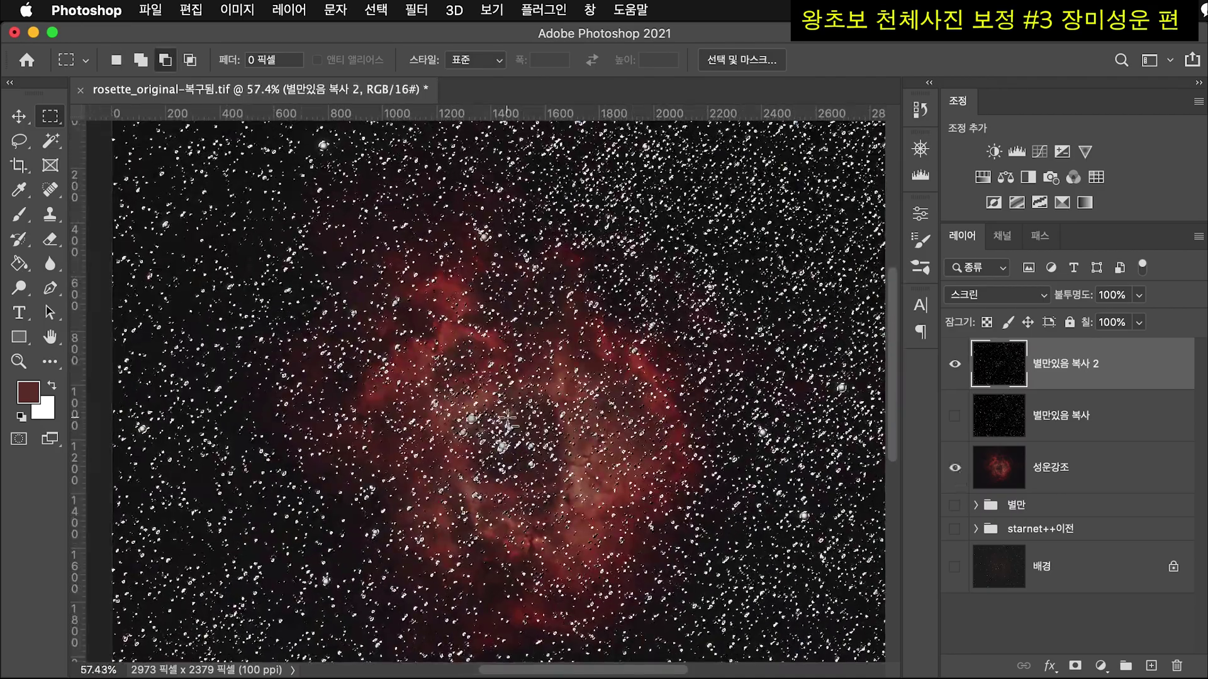
pyautogui.scroll(-2, 439, 206)
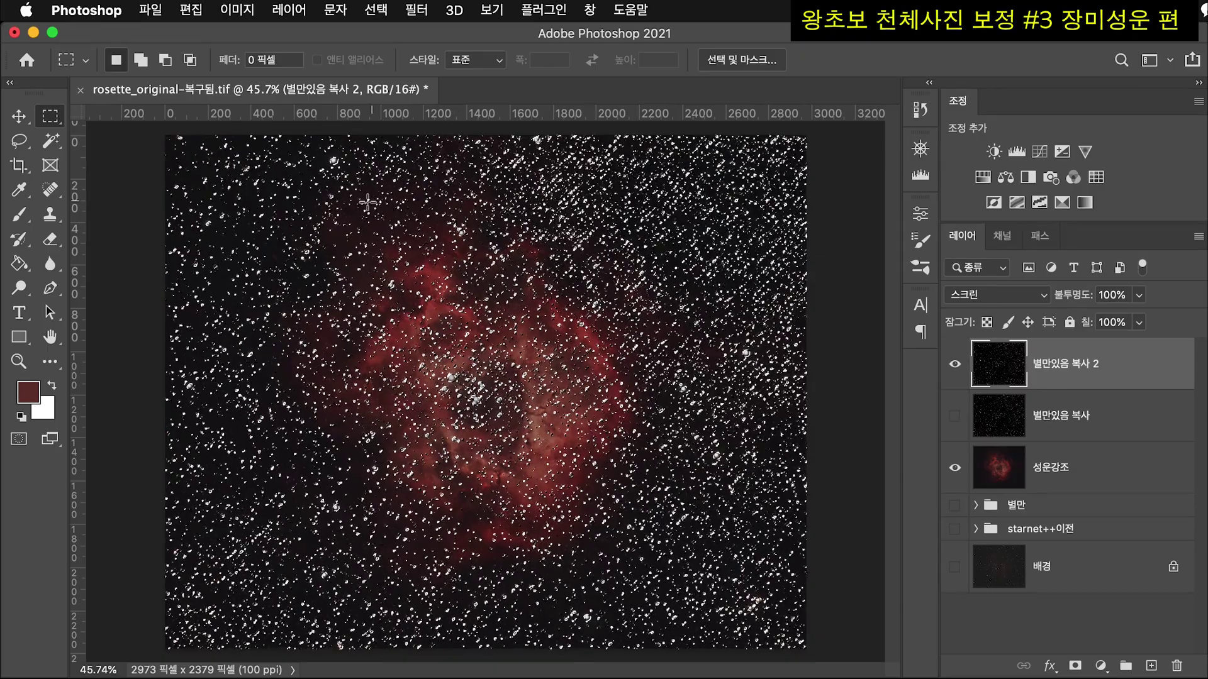
pyautogui.scroll(3, 519, 487)
pyautogui.scroll(-2, 519, 486)
# - Subtract the nebula's central region from the star selection with a freehand Lasso outline feathered by 20 pixels
pyautogui.press('l')
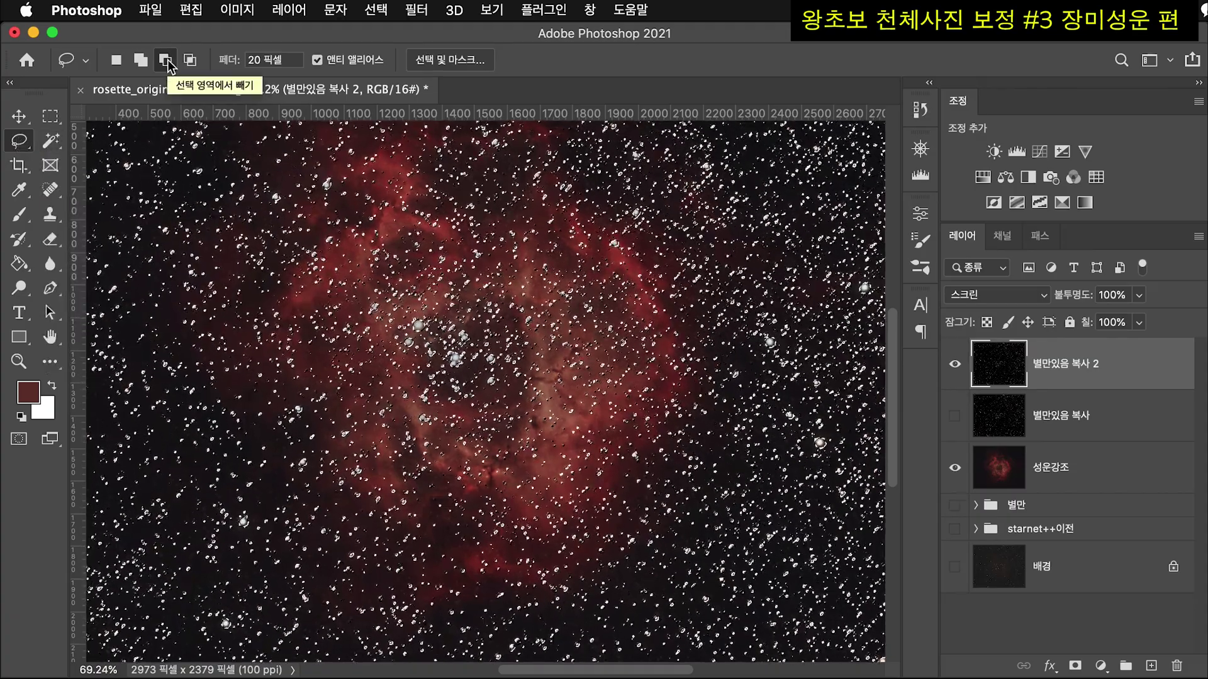
pyautogui.click(242, 65)
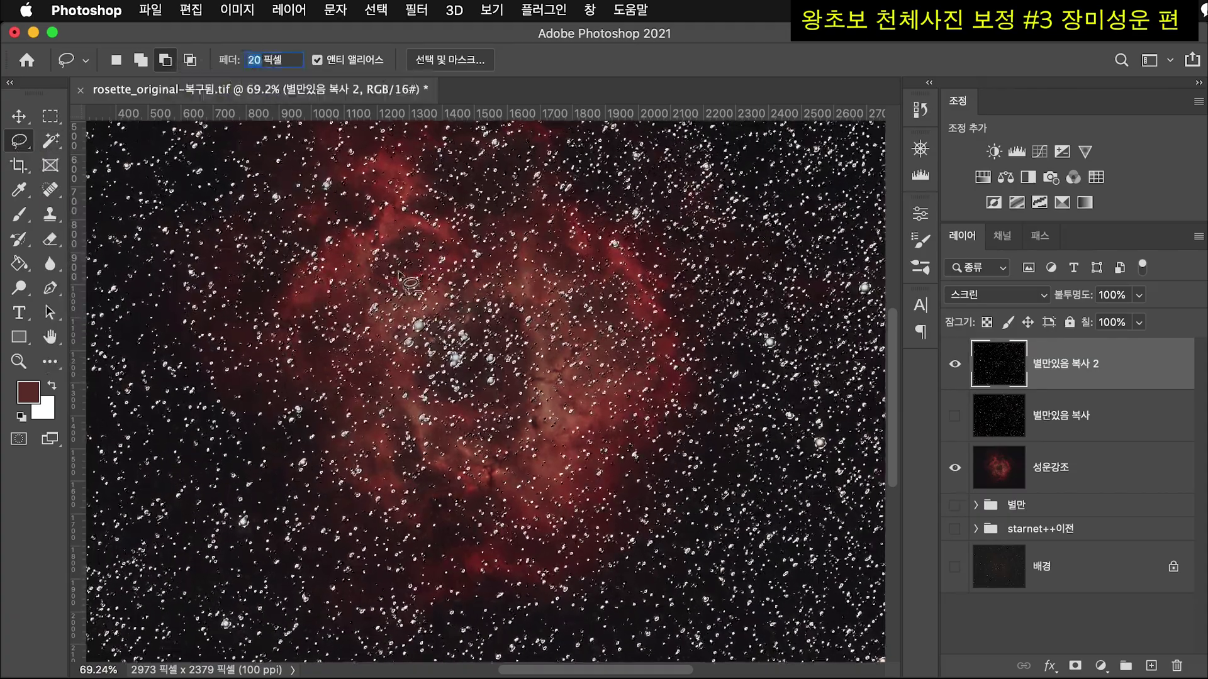
pyautogui.moveTo(425, 222); pyautogui.dragTo(364, 227)
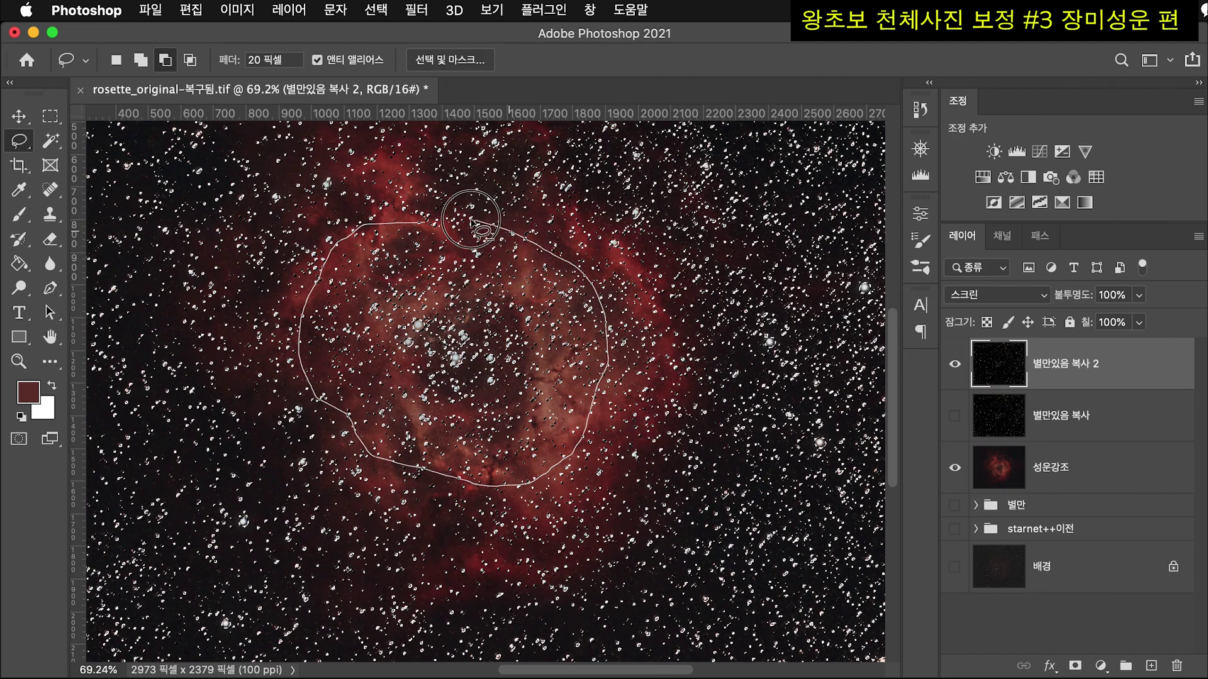
pyautogui.moveTo(371, 222); pyautogui.dragTo(381, 220)
pyautogui.press('Delete')
pyautogui.press('super+d')
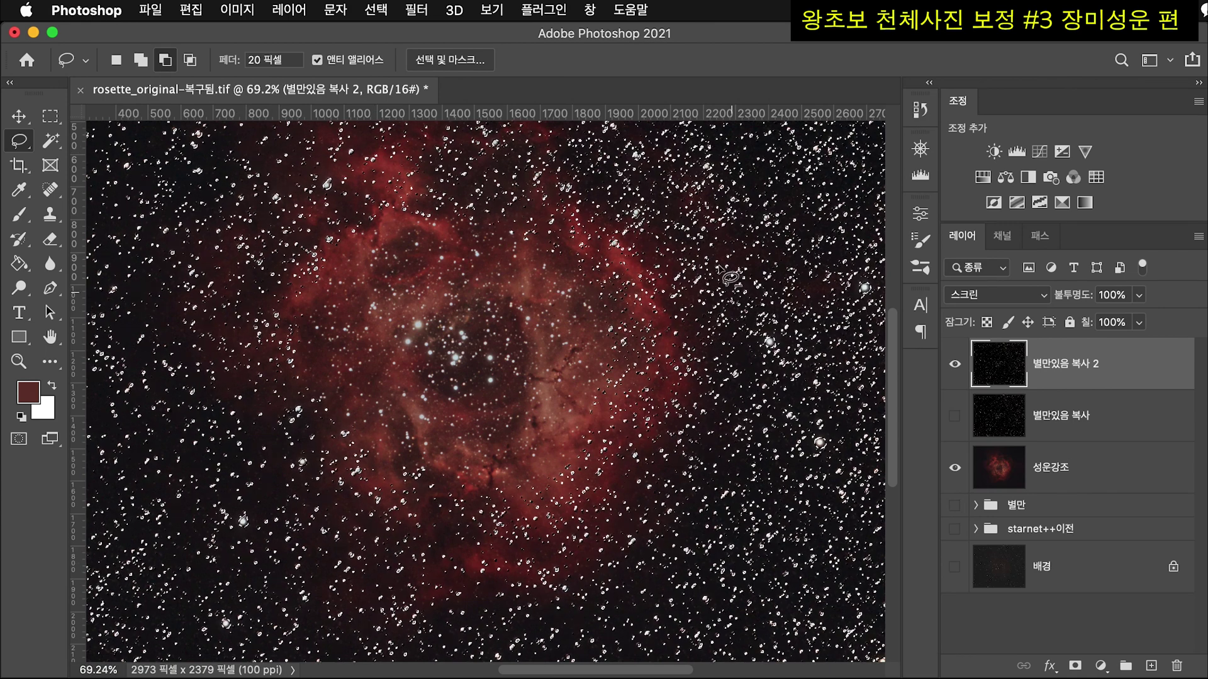
# - Expand (확대) the remaining star selection outward and inspect its outlines around the stars
pyautogui.click(376, 10)
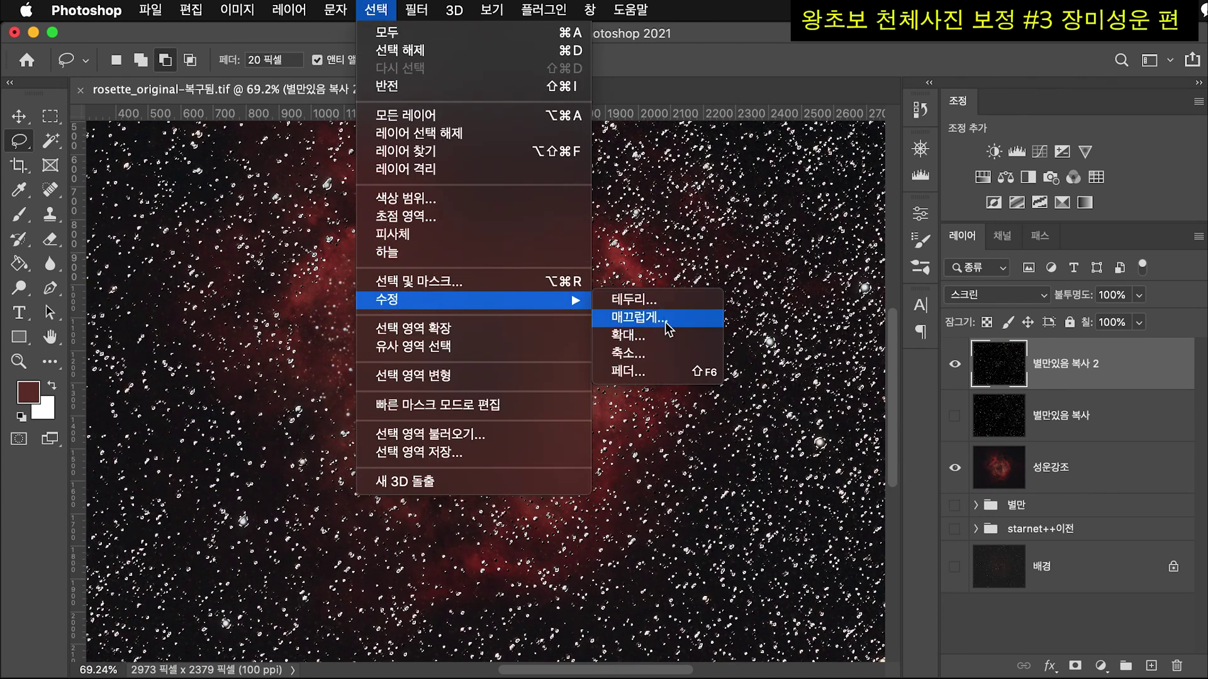
pyautogui.click(668, 336)
pyautogui.scroll(-2, 633, 381)
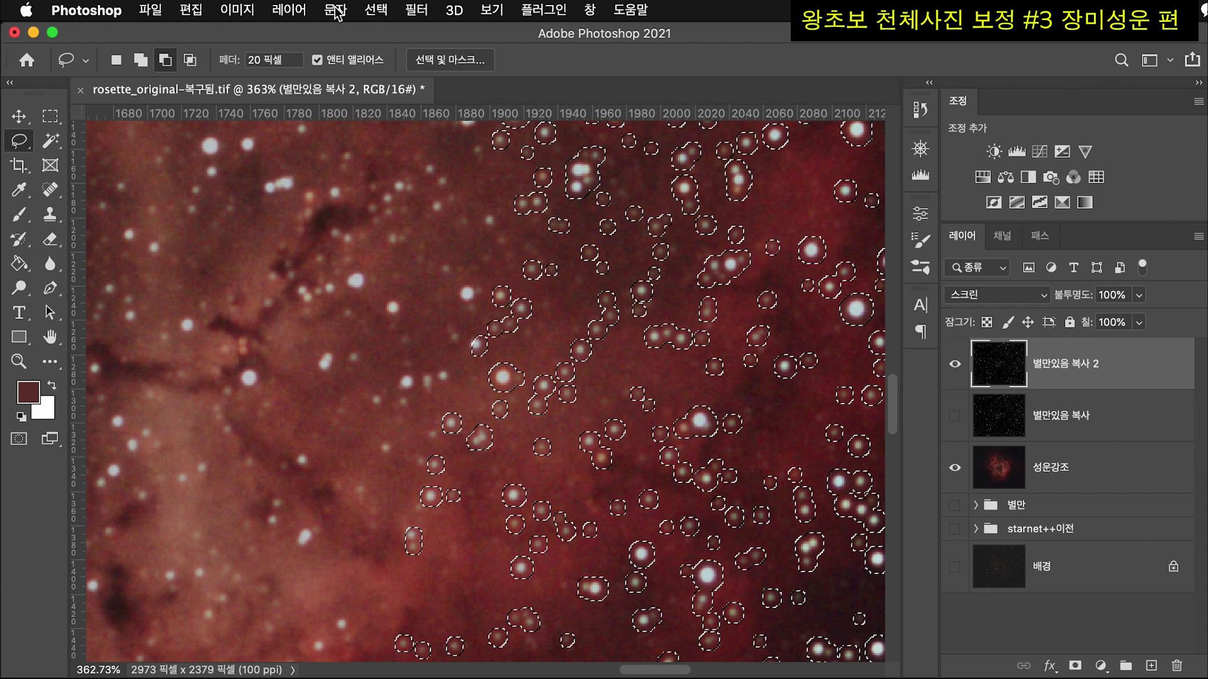
# - Subtract the stars along the nebula's right rim from the selection with a freehand Lasso outline
pyautogui.scroll(-8, 602, 245)
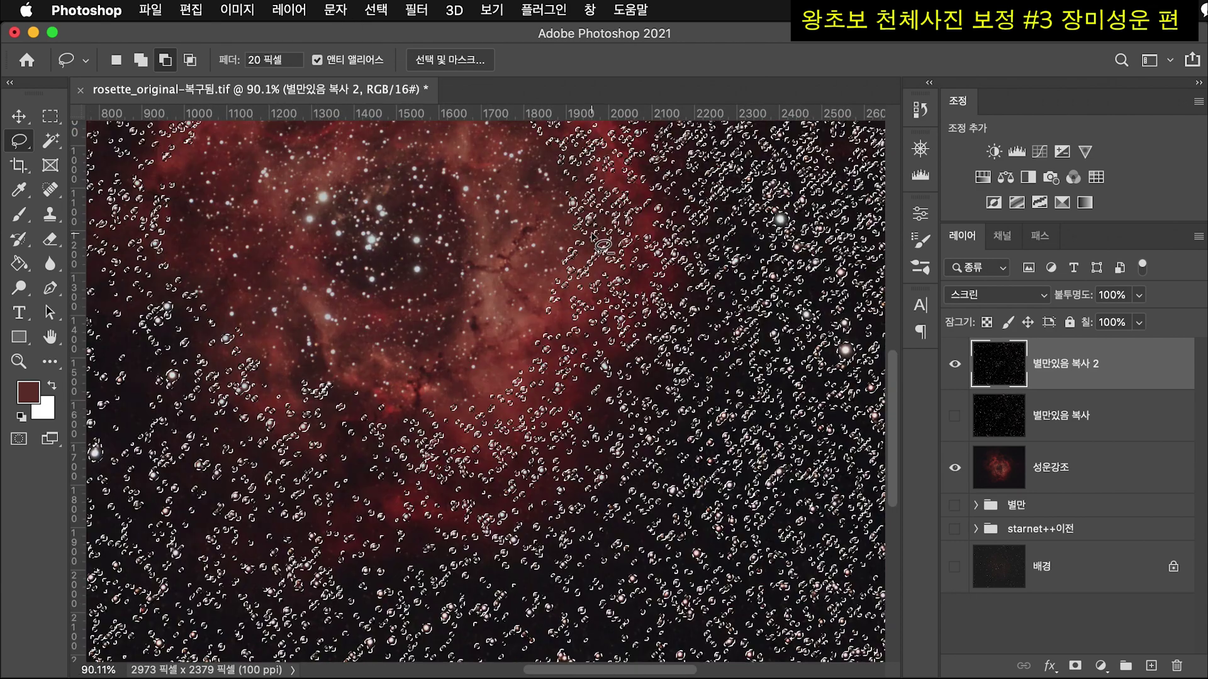
pyautogui.moveTo(529, 364); pyautogui.dragTo(623, 284)
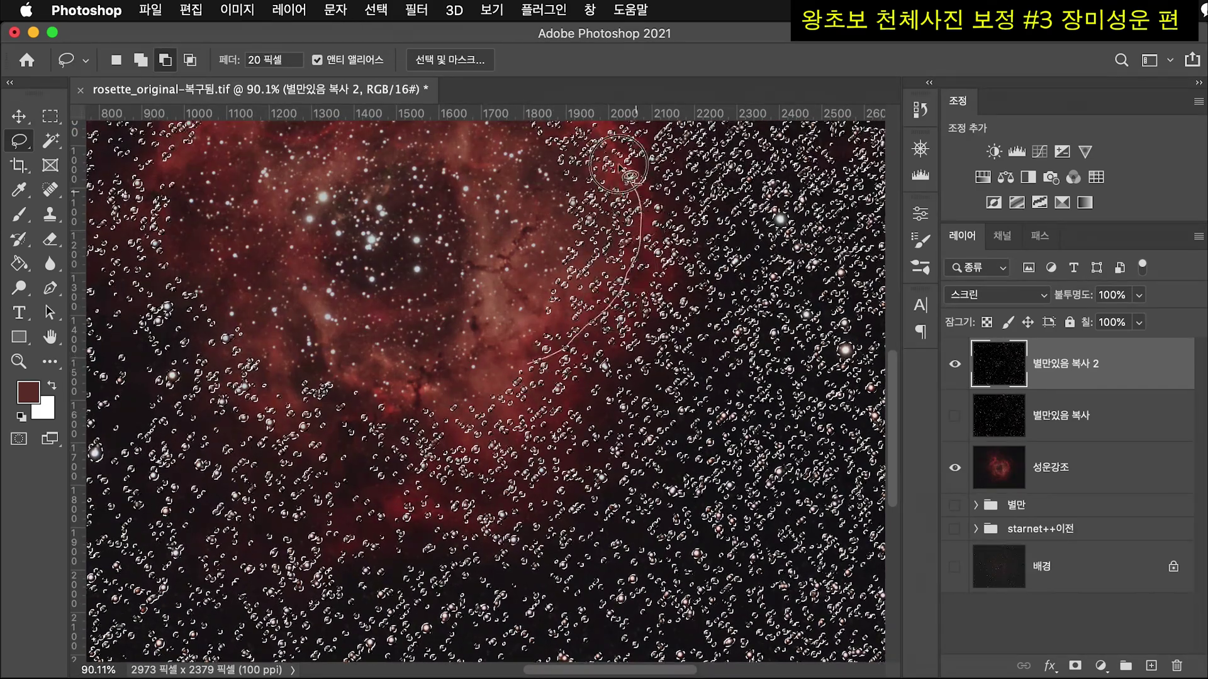
pyautogui.moveTo(569, 133); pyautogui.dragTo(559, 129)
# - Subtract the bright star group and the orange star above the nebula's upper right from the selection with the Lasso
pyautogui.scroll(6, 409, 302)
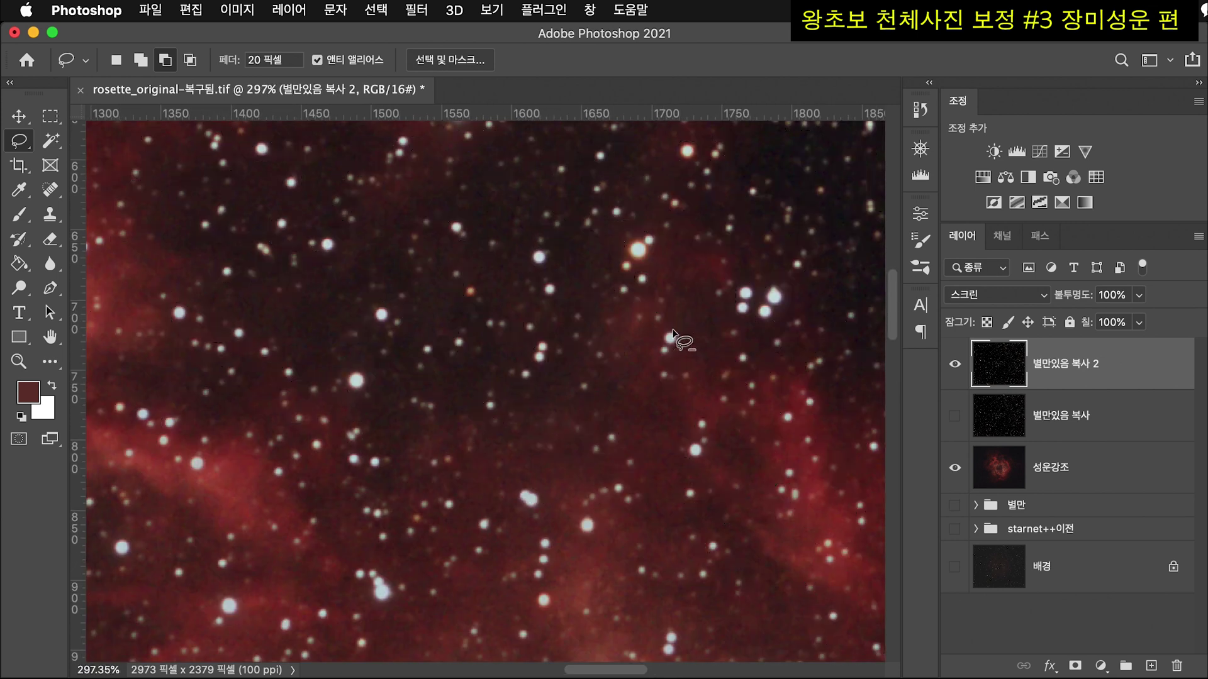
pyautogui.moveTo(621, 275)
pyautogui.mouseDown()
pyautogui.moveTo(652, 275)
pyautogui.moveTo(626, 280)
pyautogui.mouseUp()
pyautogui.moveTo(741, 267); pyautogui.dragTo(805, 363)
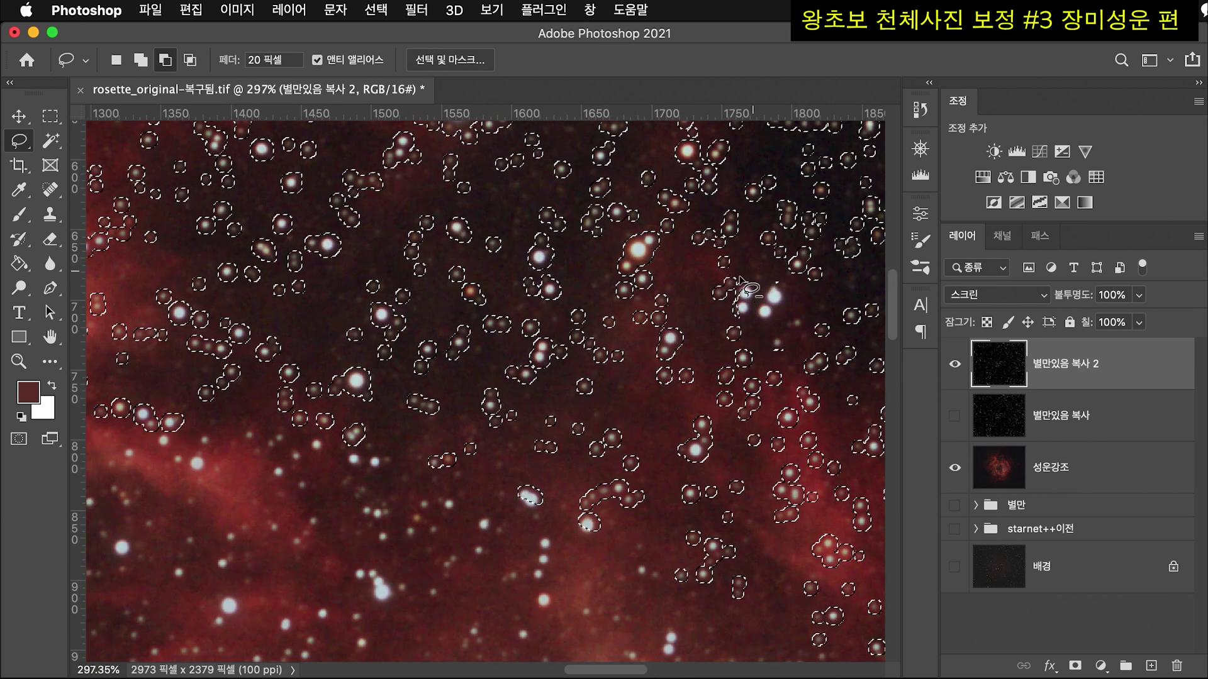
pyautogui.moveTo(655, 234); pyautogui.dragTo(597, 286)
pyautogui.moveTo(645, 229); pyautogui.dragTo(647, 230)
# - Subtract a strip of stars along the nebula's left edge from the selection with the Lasso
pyautogui.scroll(-10, 645, 230)
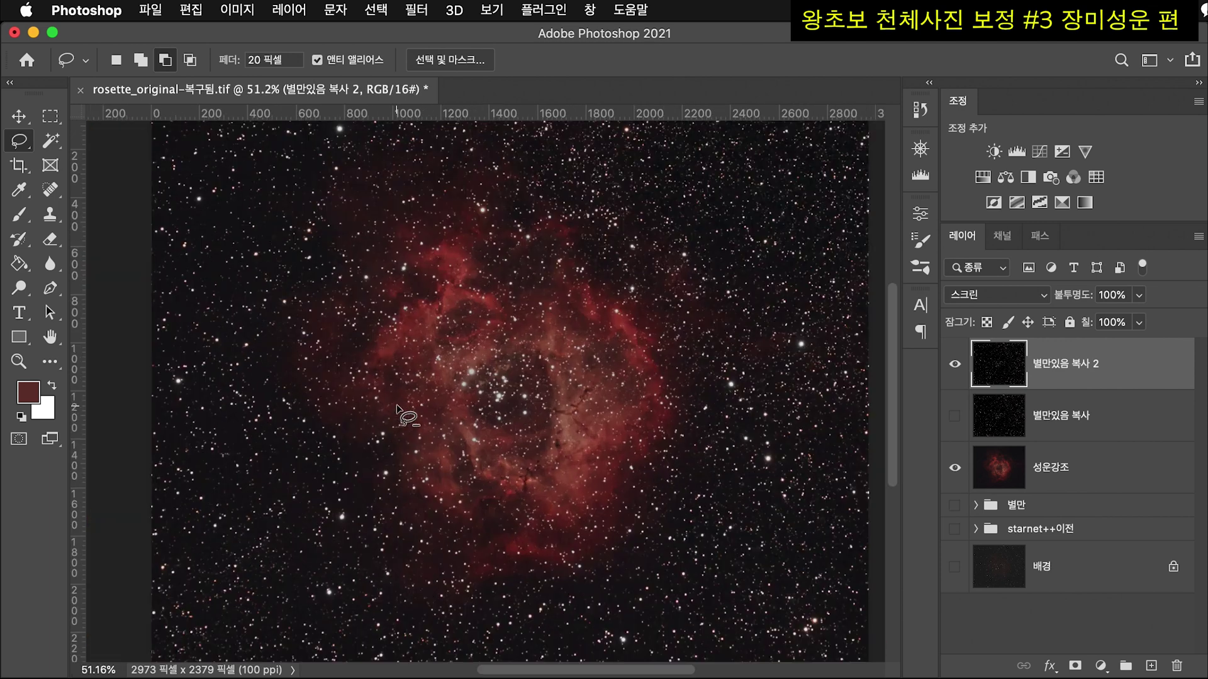
pyautogui.scroll(12, 352, 352)
pyautogui.scroll(-5, 371, 346)
pyautogui.scroll(-1, 481, 211)
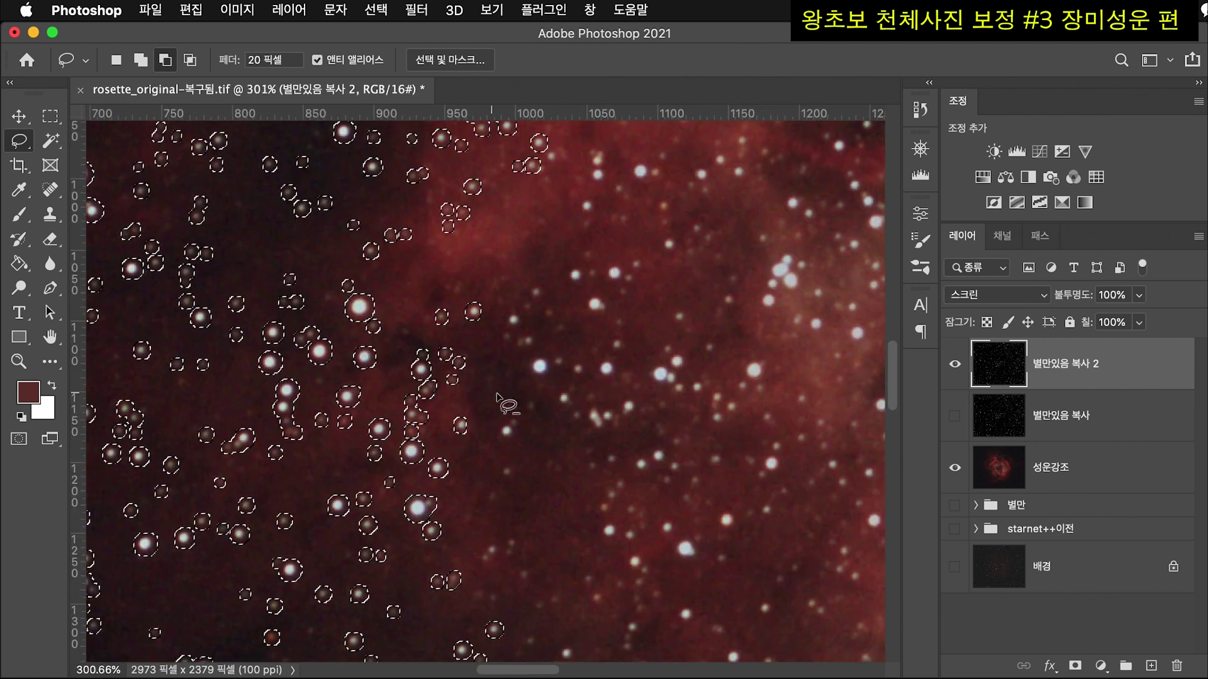
pyautogui.moveTo(421, 257)
pyautogui.mouseDown()
pyautogui.moveTo(388, 325)
pyautogui.moveTo(354, 478)
pyautogui.mouseUp()
pyautogui.moveTo(547, 527)
pyautogui.mouseDown()
pyautogui.moveTo(536, 252)
pyautogui.moveTo(445, 239)
pyautogui.mouseUp()
pyautogui.scroll(-5, 657, 357)
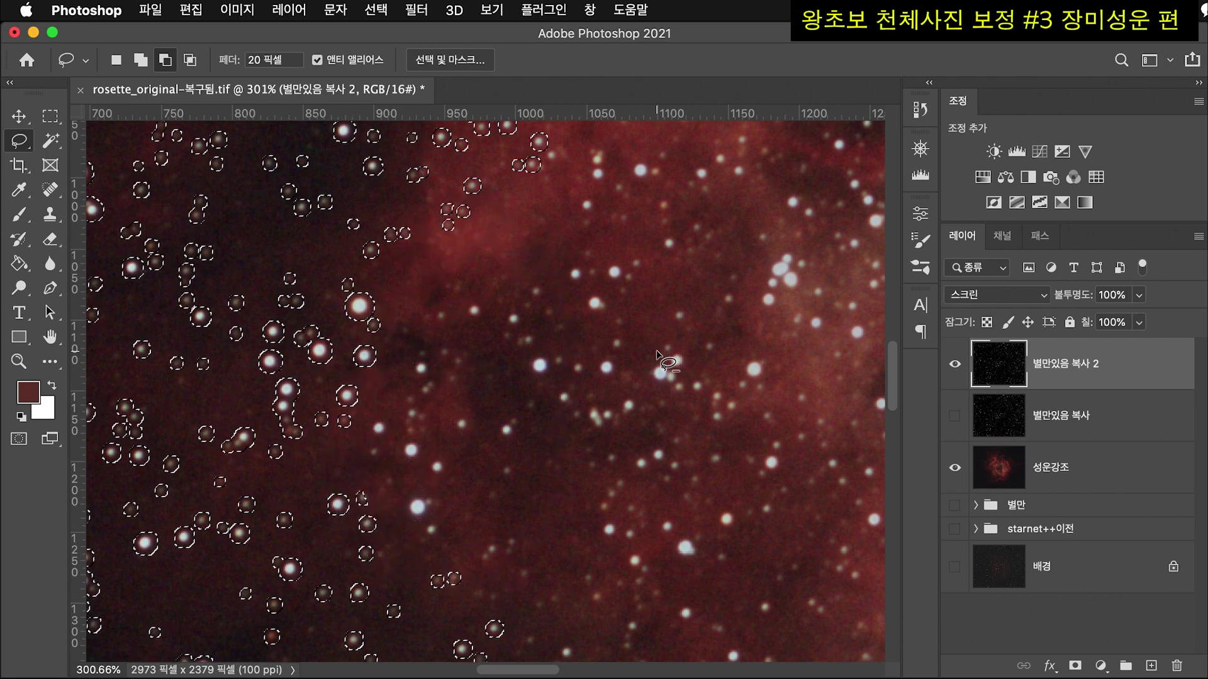
# - Feather (페더) the remaining star selection outside the nebula's centre by 3 pixels
pyautogui.scroll(-5, 658, 357)
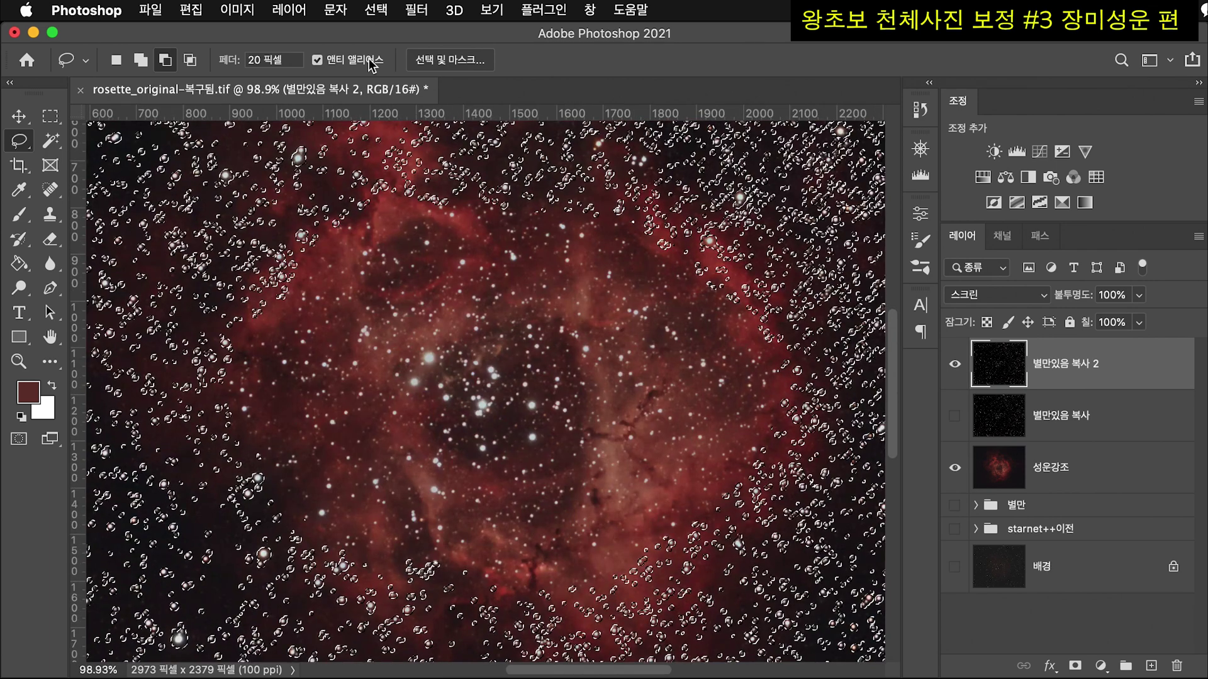
pyautogui.scroll(5, 465, 377)
pyautogui.click(377, 9)
pyautogui.moveTo(553, 300)
pyautogui.click(623, 372)
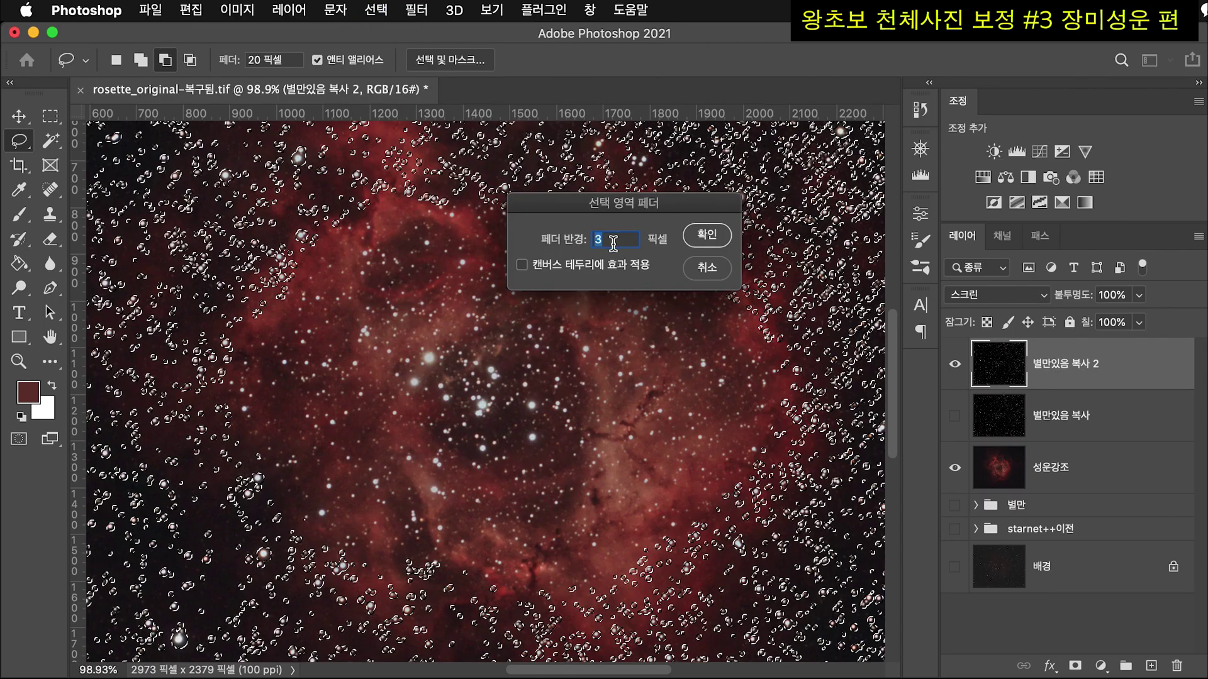
pyautogui.click(705, 235)
# - Open the Minimum (최소값) filter for the selected stars, keeping the preserve option on Roundness (원형율)
pyautogui.scroll(-4, 503, 362)
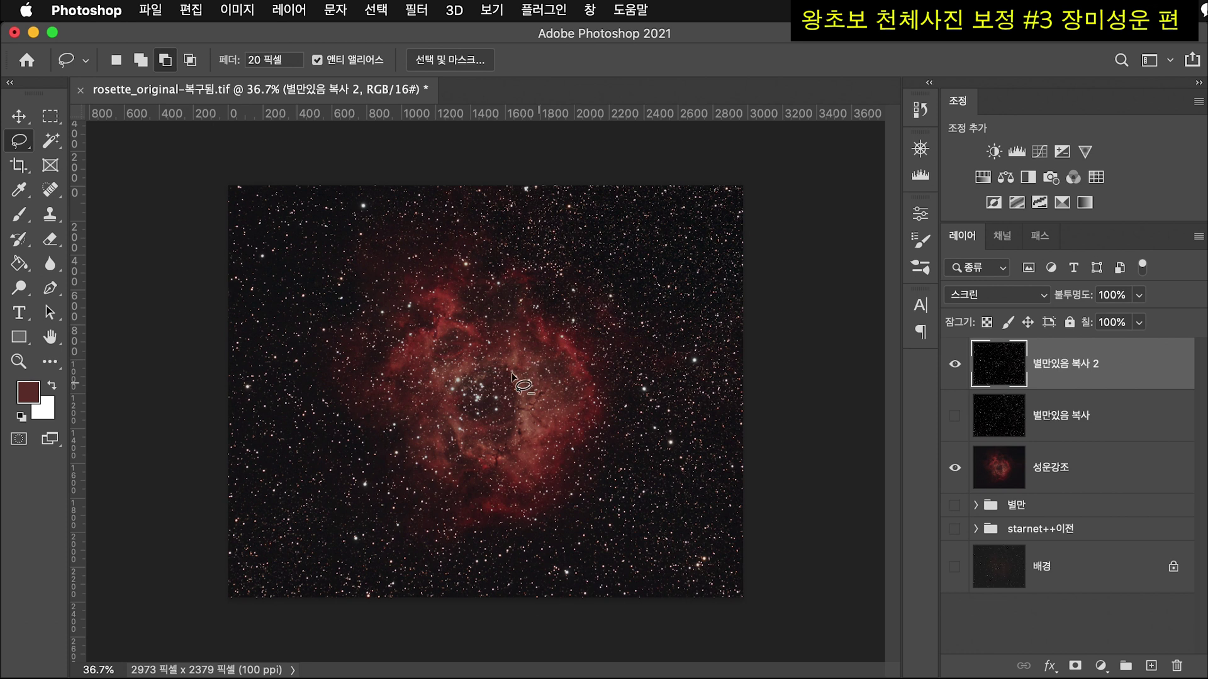
pyautogui.scroll(3, 513, 296)
pyautogui.click(412, 10)
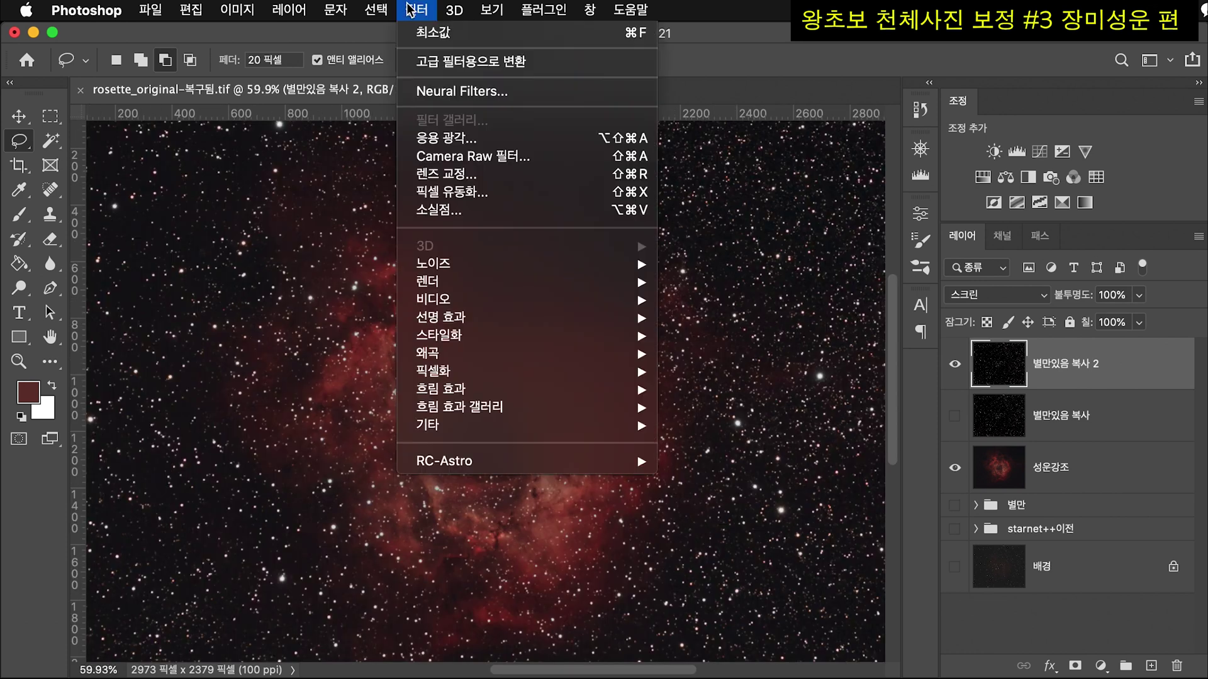
pyautogui.moveTo(454, 431)
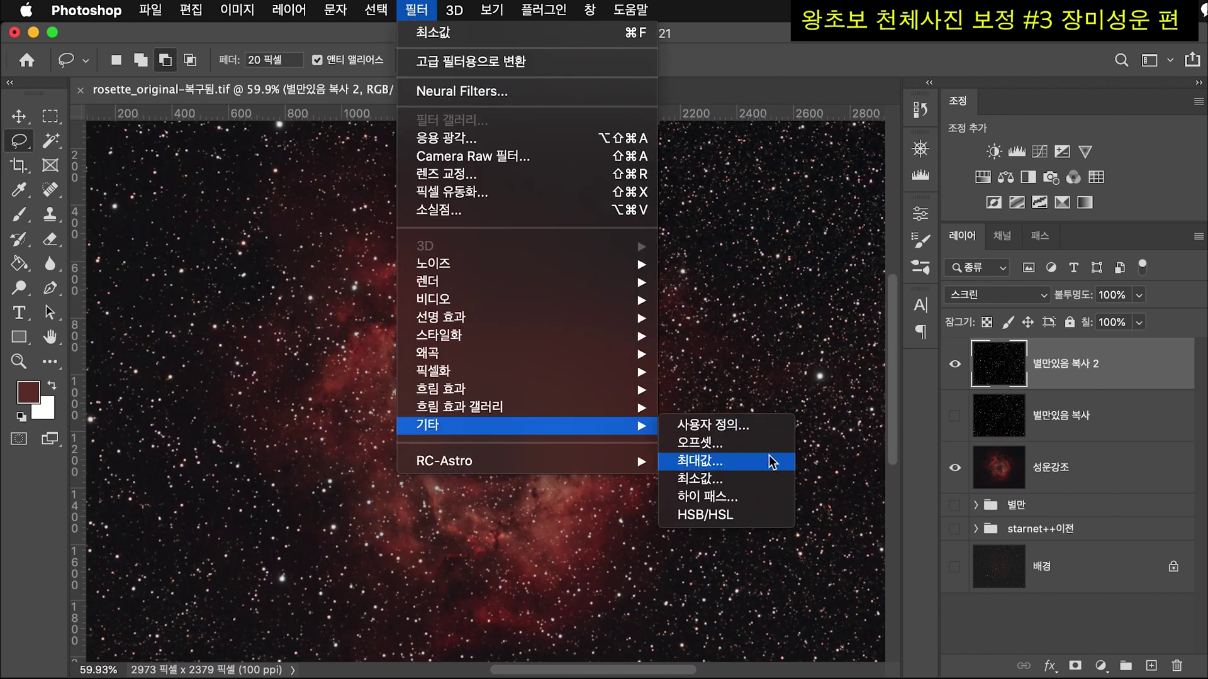
pyautogui.click(736, 481)
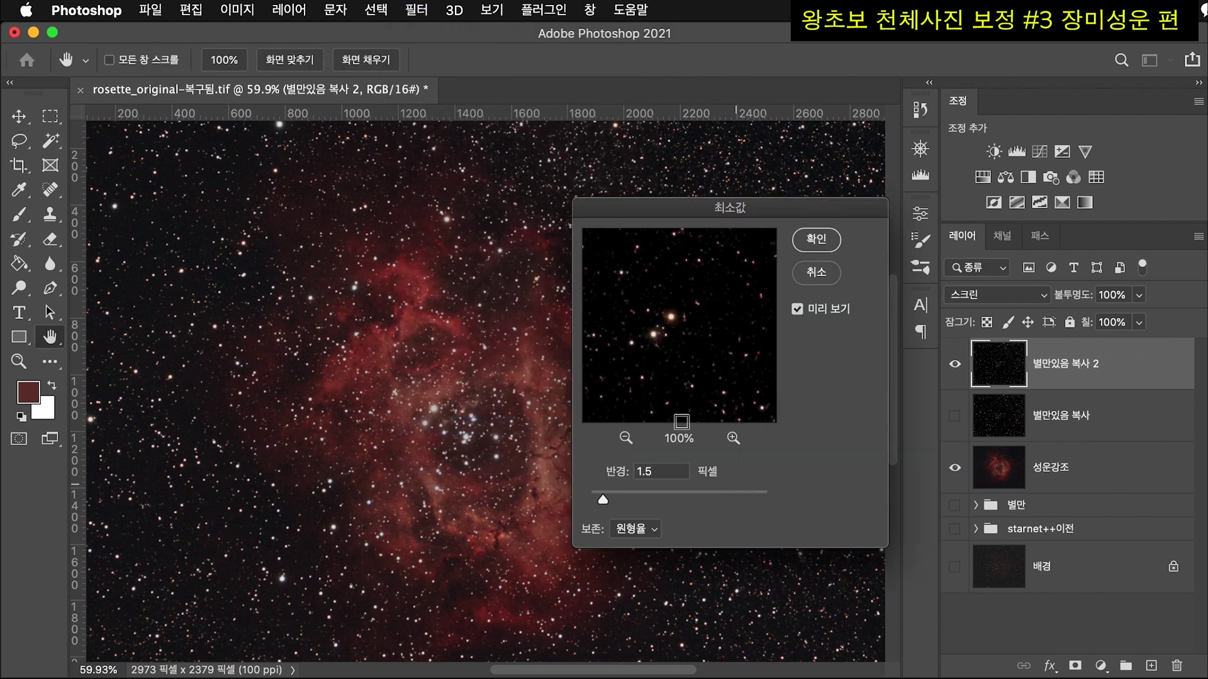
pyautogui.moveTo(668, 210); pyautogui.dragTo(679, 181)
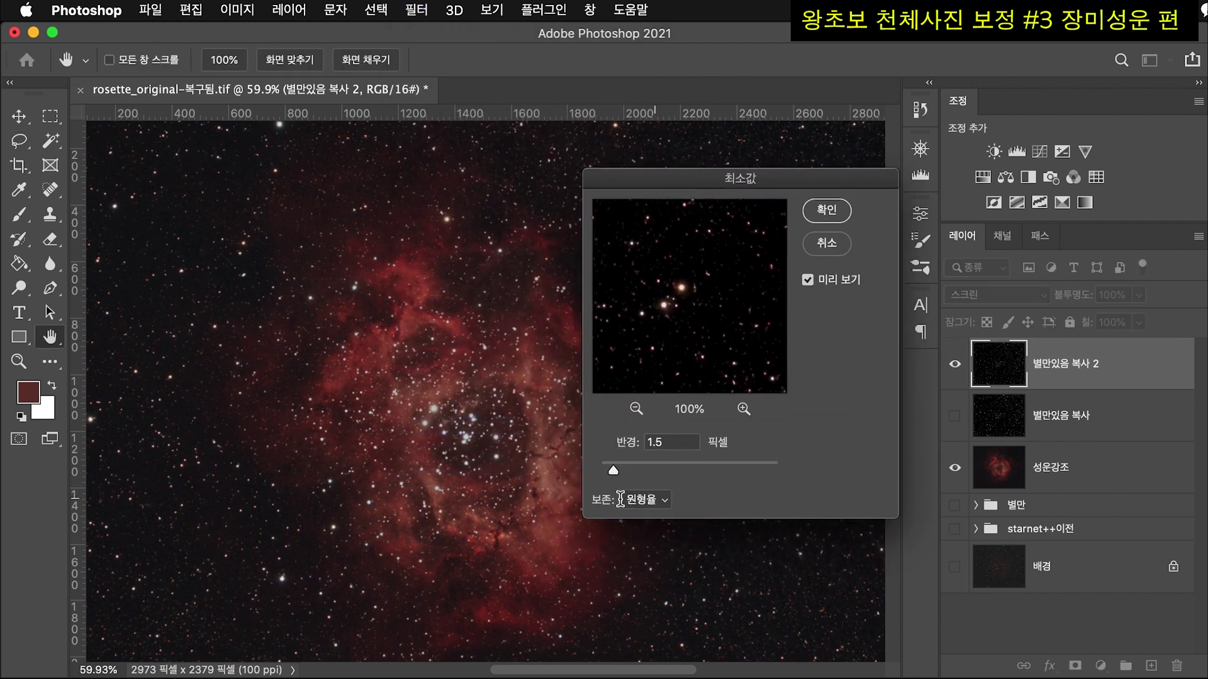
pyautogui.click(663, 500)
pyautogui.click(651, 498)
# - Test the Minimum filter's radius at 0.2 and 81.6 pixels, and return it to 1.5 pixels
pyautogui.moveTo(617, 471); pyautogui.dragTo(603, 472)
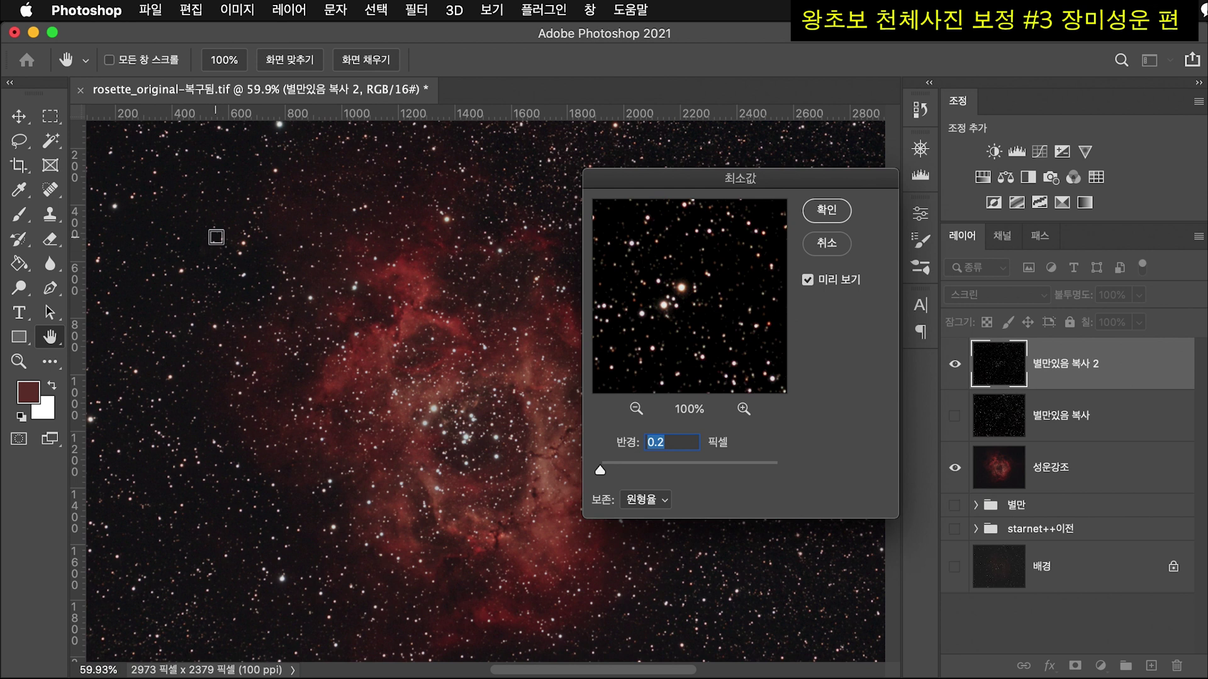
pyautogui.moveTo(605, 473); pyautogui.dragTo(671, 477)
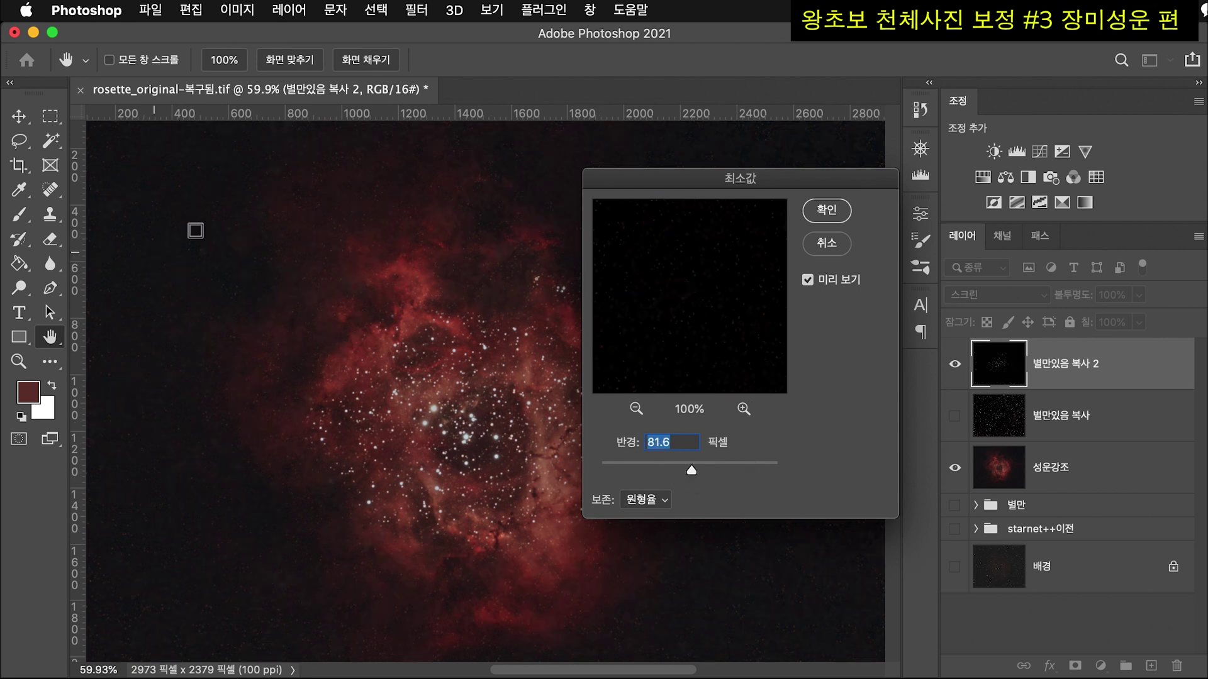
pyautogui.moveTo(693, 468); pyautogui.dragTo(614, 469)
# - Preview star spots to the nebula's left and on its lower part, and apply the Minimum filter with a 1.5-pixel radius
pyautogui.click(223, 289)
pyautogui.click(309, 263)
pyautogui.click(291, 390)
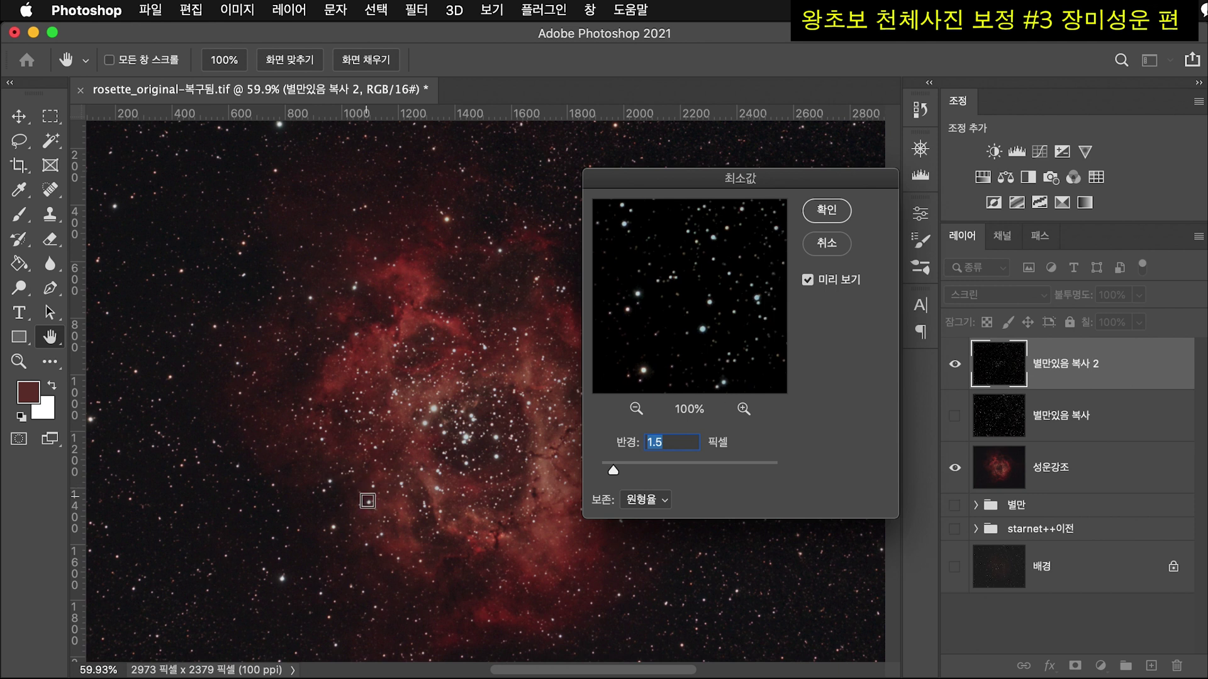
pyautogui.click(541, 576)
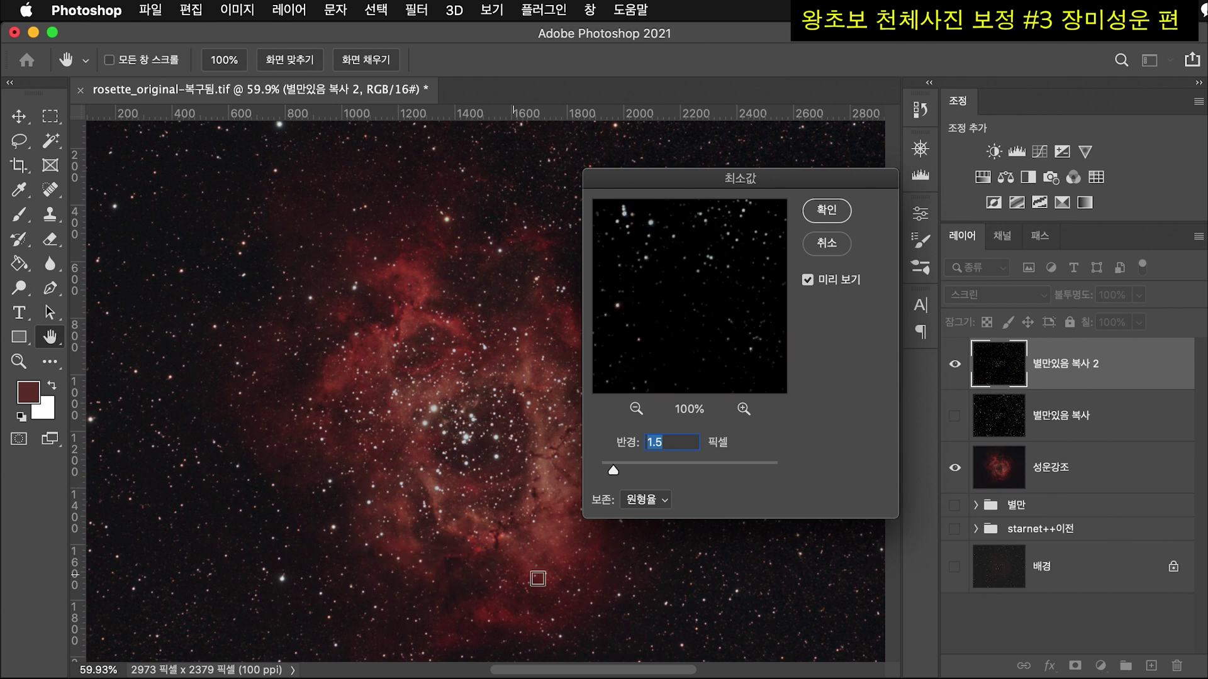
pyautogui.click(827, 210)
pyautogui.press('l')
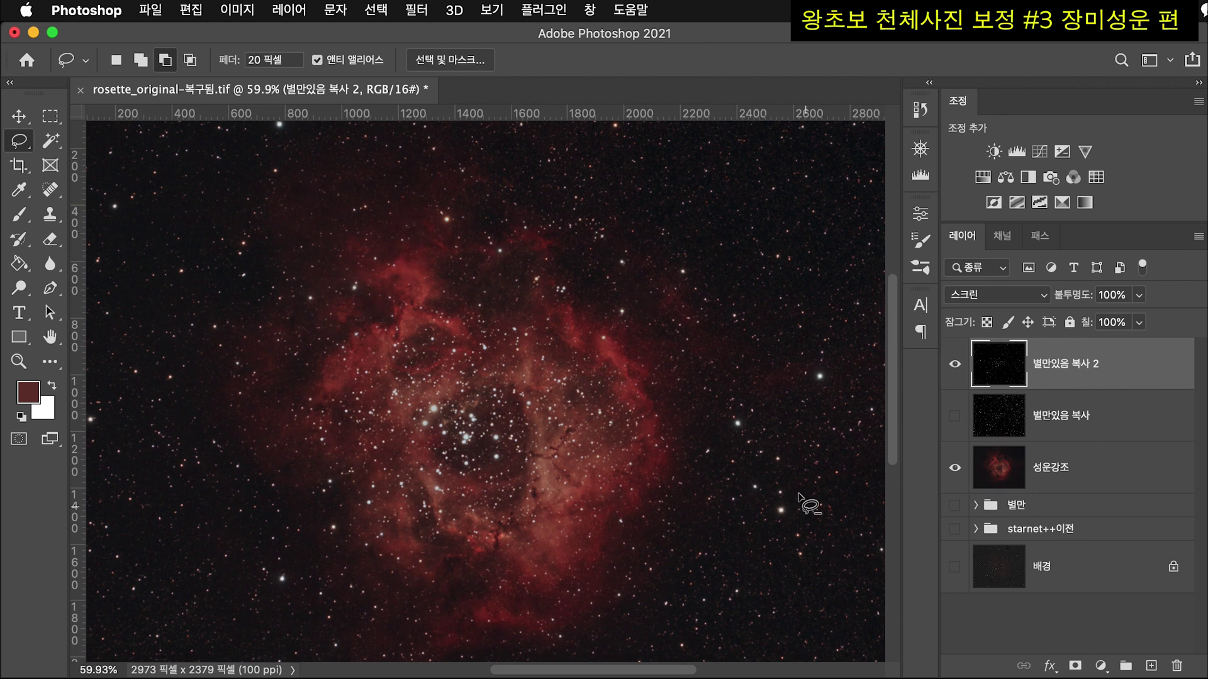
# - Examine the filtered stars in the dark sky and around the nebula's centre at high magnification
pyautogui.scroll(3, 227, 305)
pyautogui.scroll(-3, 228, 304)
pyautogui.scroll(5, 227, 304)
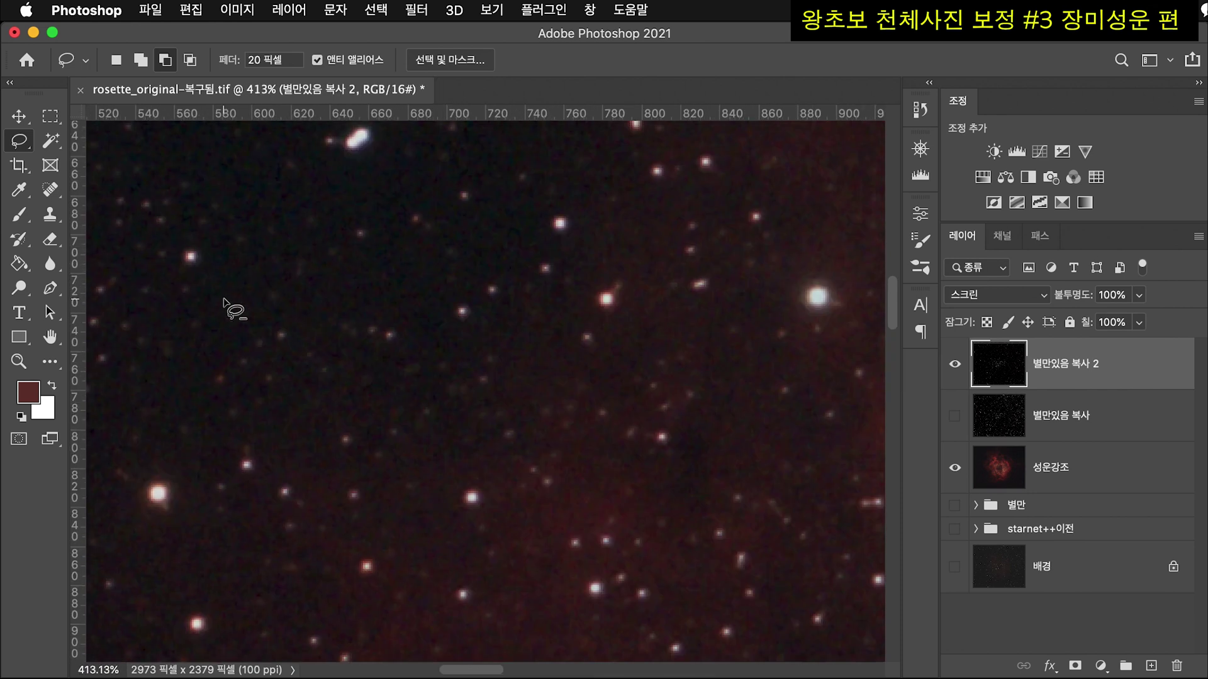
pyautogui.scroll(-5, 226, 304)
pyautogui.scroll(5, 535, 384)
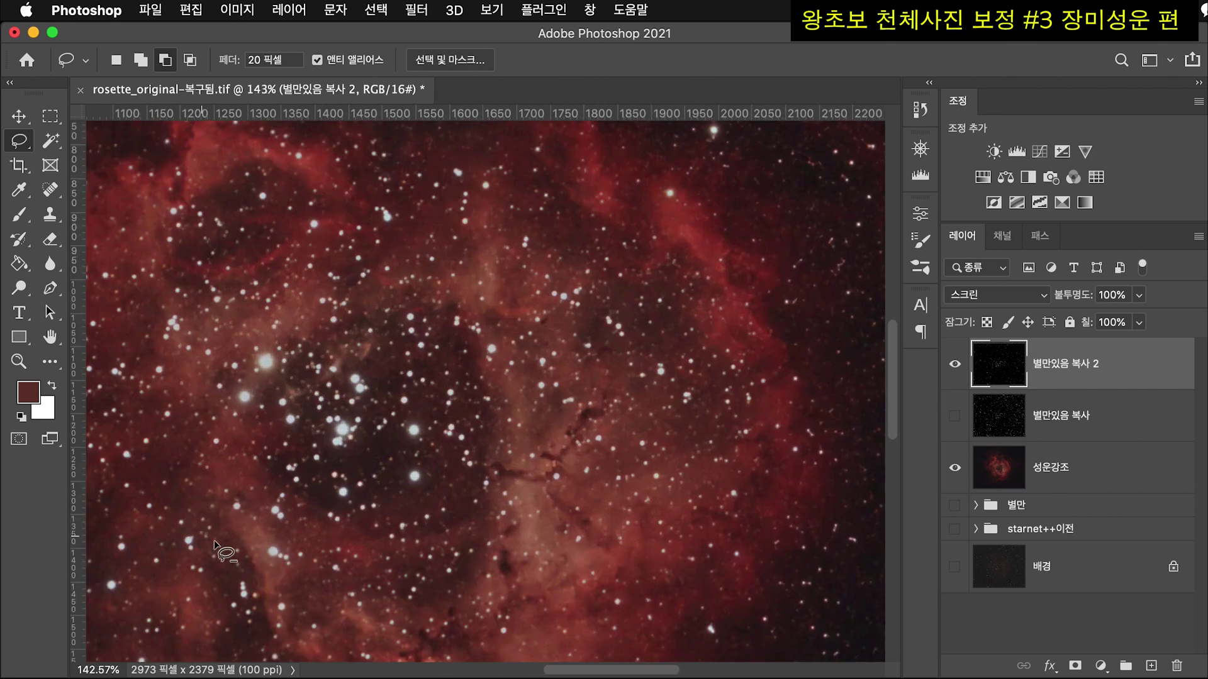
pyautogui.scroll(2, 248, 482)
pyautogui.scroll(-6, 249, 481)
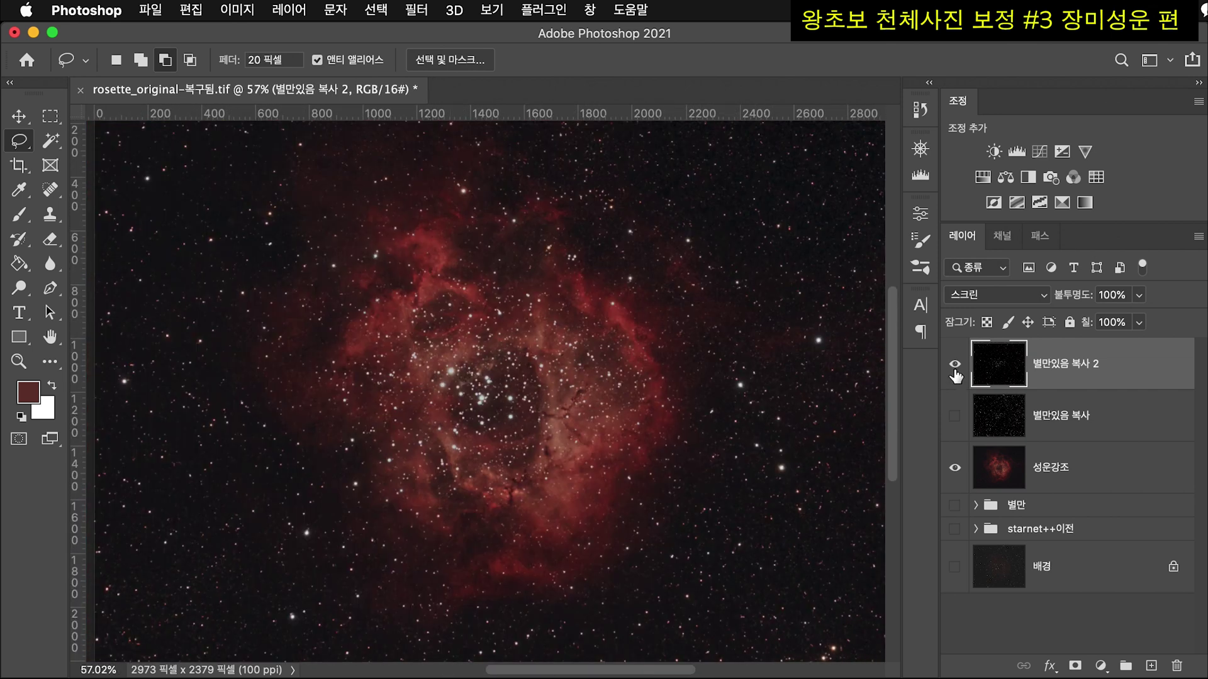
# - Compare the reduced stars on 별만있음 복사 2 with the original stars on 별만있음 복사 by switching the layers' visibility
pyautogui.click(954, 364)
pyautogui.click(955, 417)
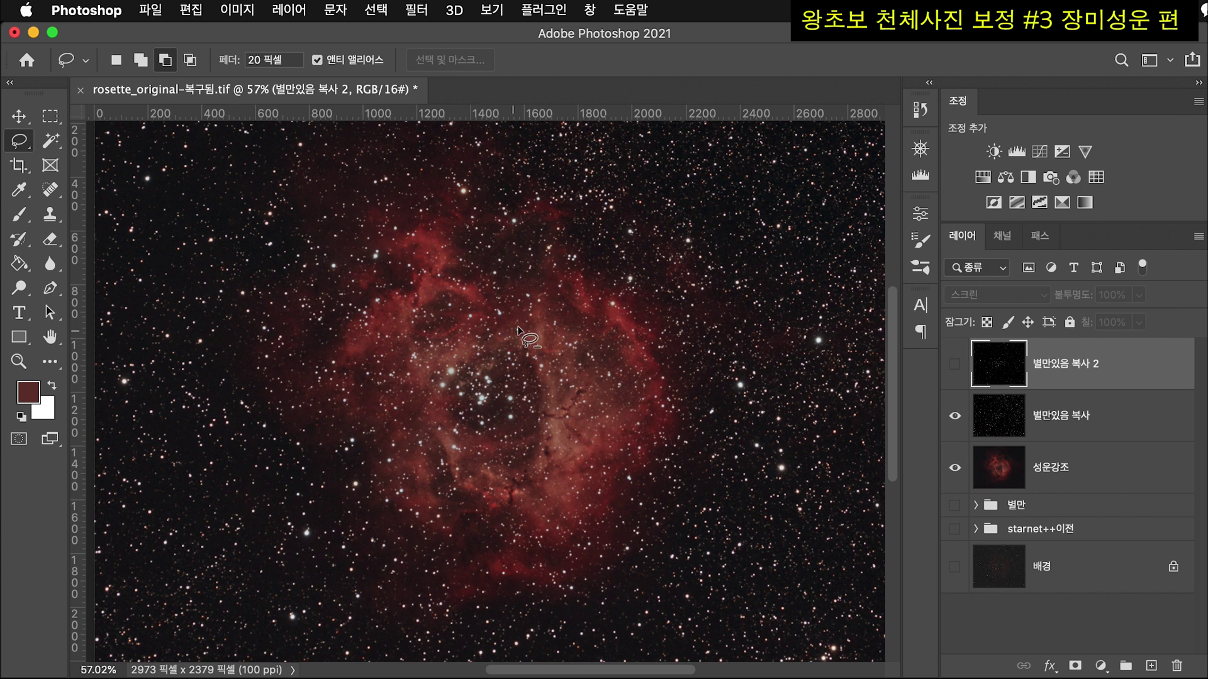
pyautogui.click(954, 364)
pyautogui.click(954, 416)
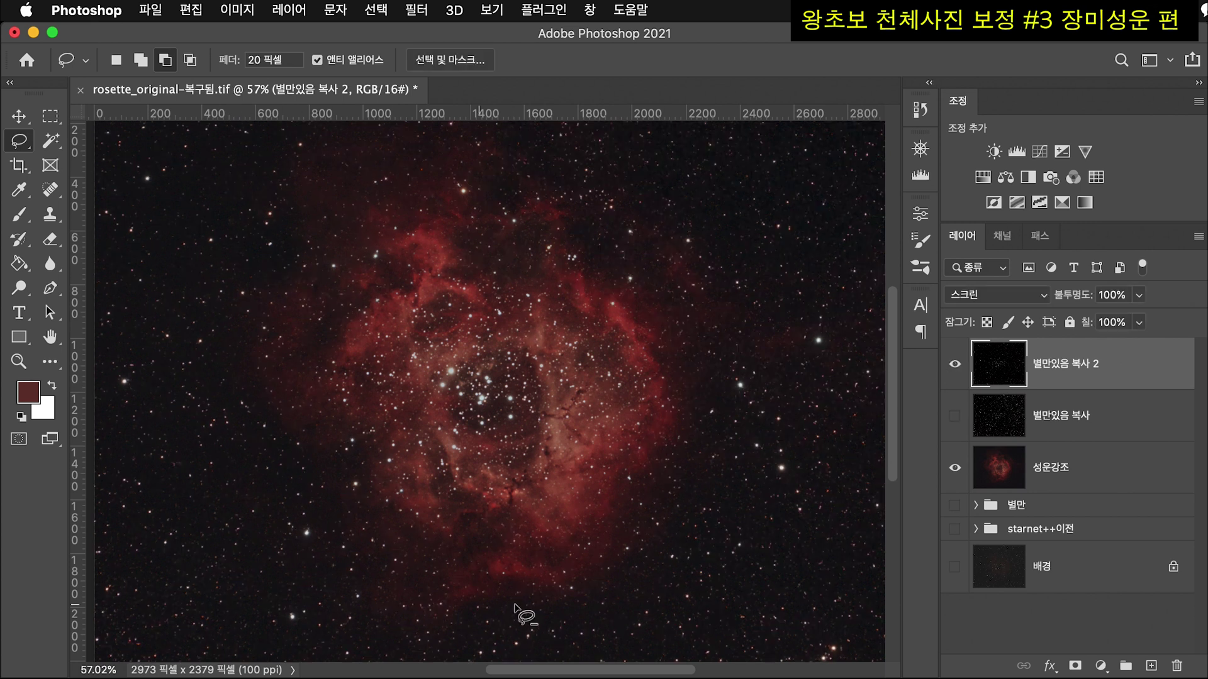
pyautogui.click(954, 363)
pyautogui.click(954, 364)
# - Duplicate the 별만있음 복사 2 layer and hide the version underneath
pyautogui.scroll(4, 564, 455)
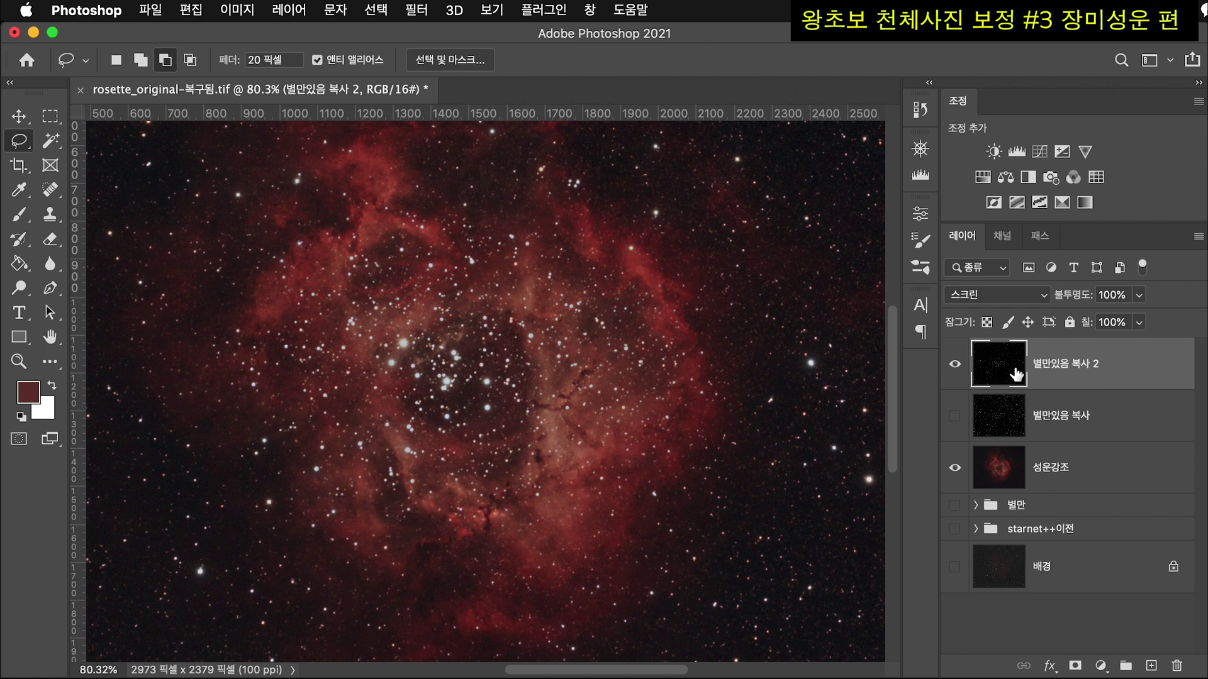
pyautogui.moveTo(1016, 376); pyautogui.dragTo(1151, 666)
pyautogui.click(953, 416)
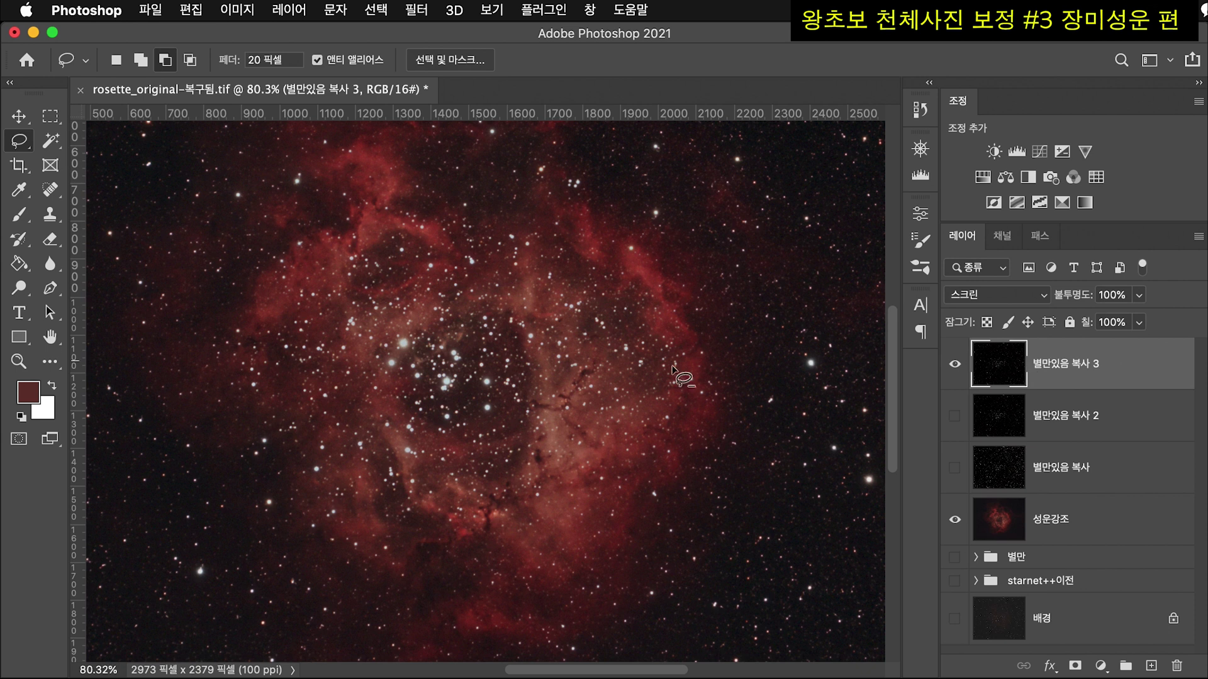
pyautogui.click(377, 12)
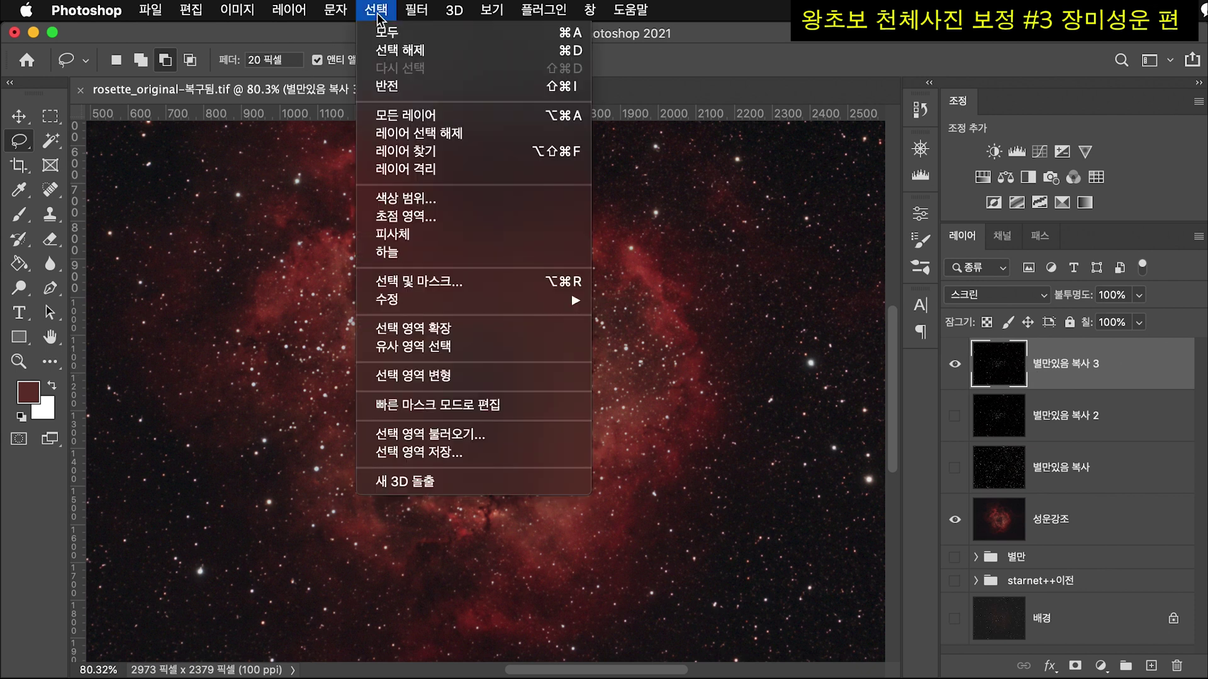
pyautogui.click(407, 199)
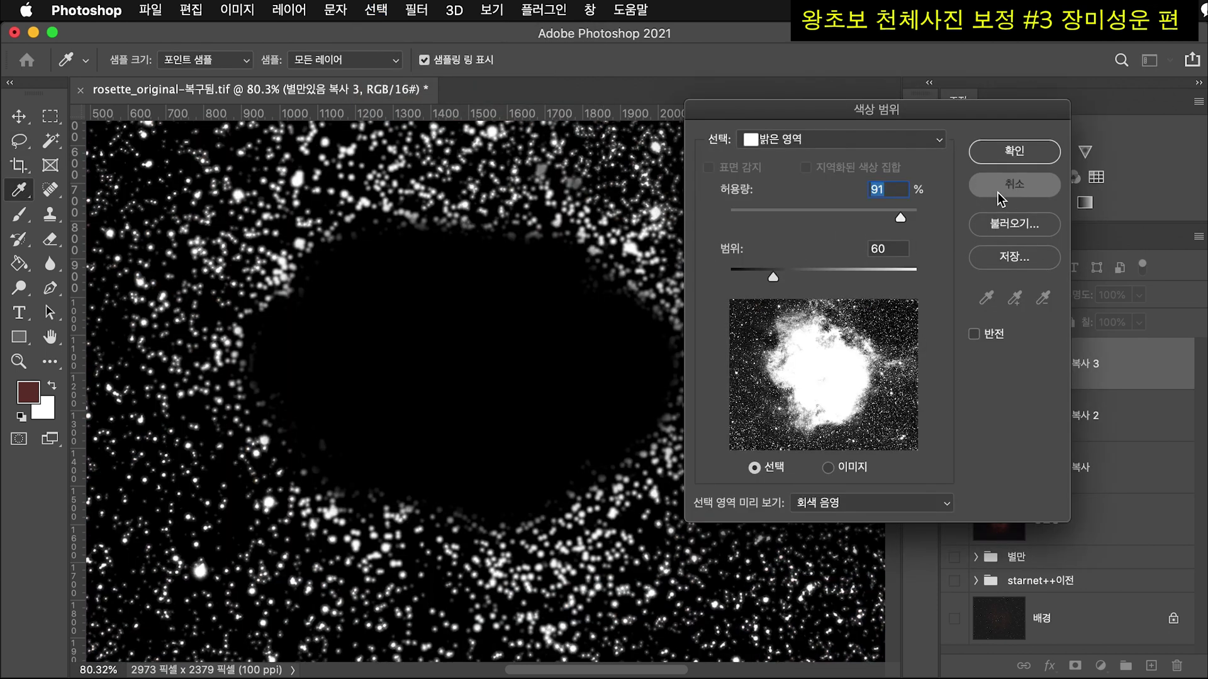
pyautogui.click(1014, 183)
# - Hide the 성운강조 layer and select the stars' highlights (밝은 영역) with Color Range at 59% fuzziness and a range of 74
pyautogui.click(955, 522)
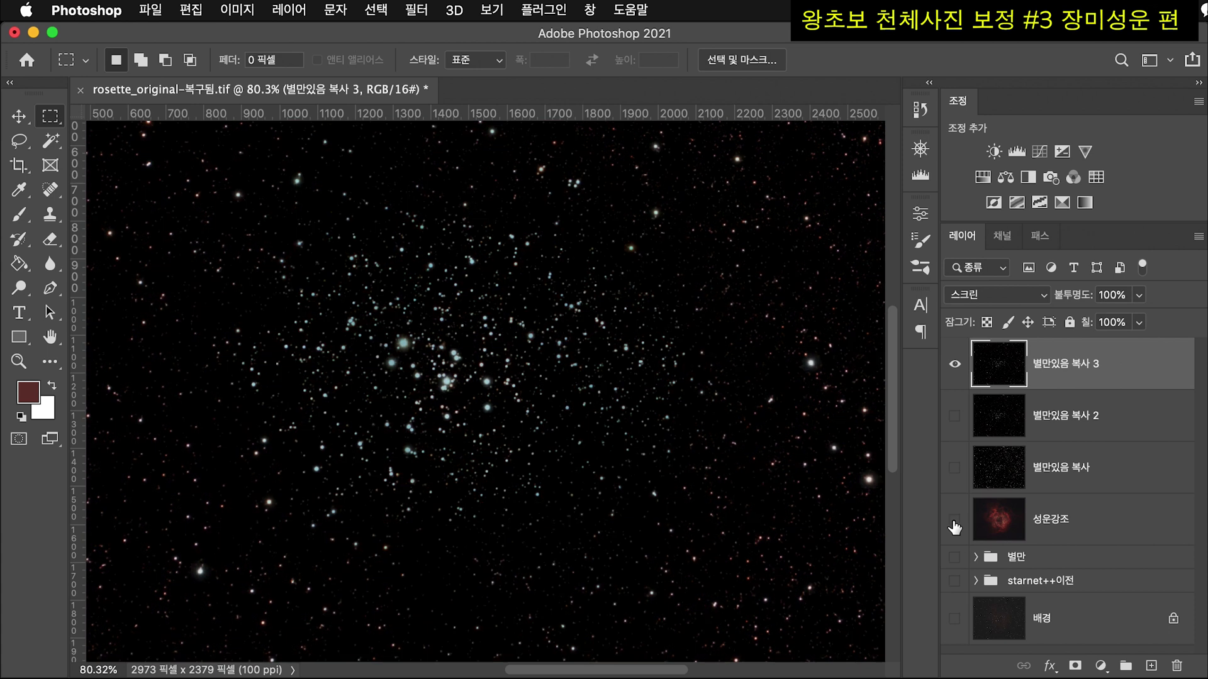
pyautogui.click(376, 10)
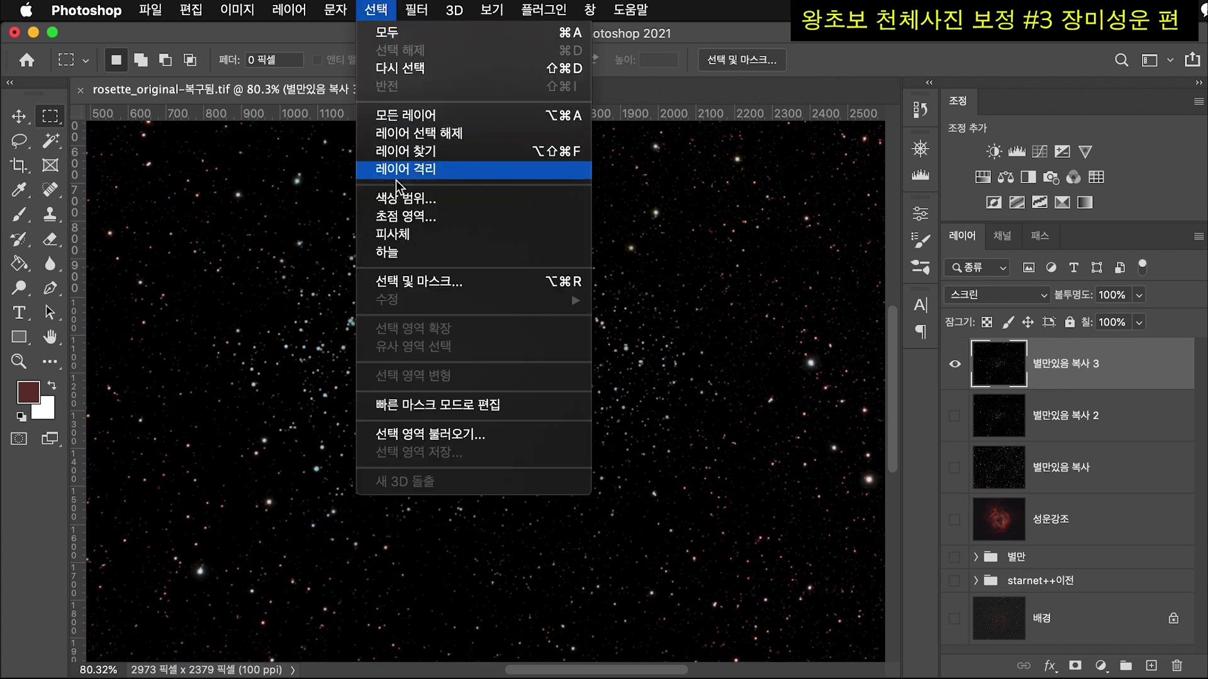
pyautogui.click(397, 199)
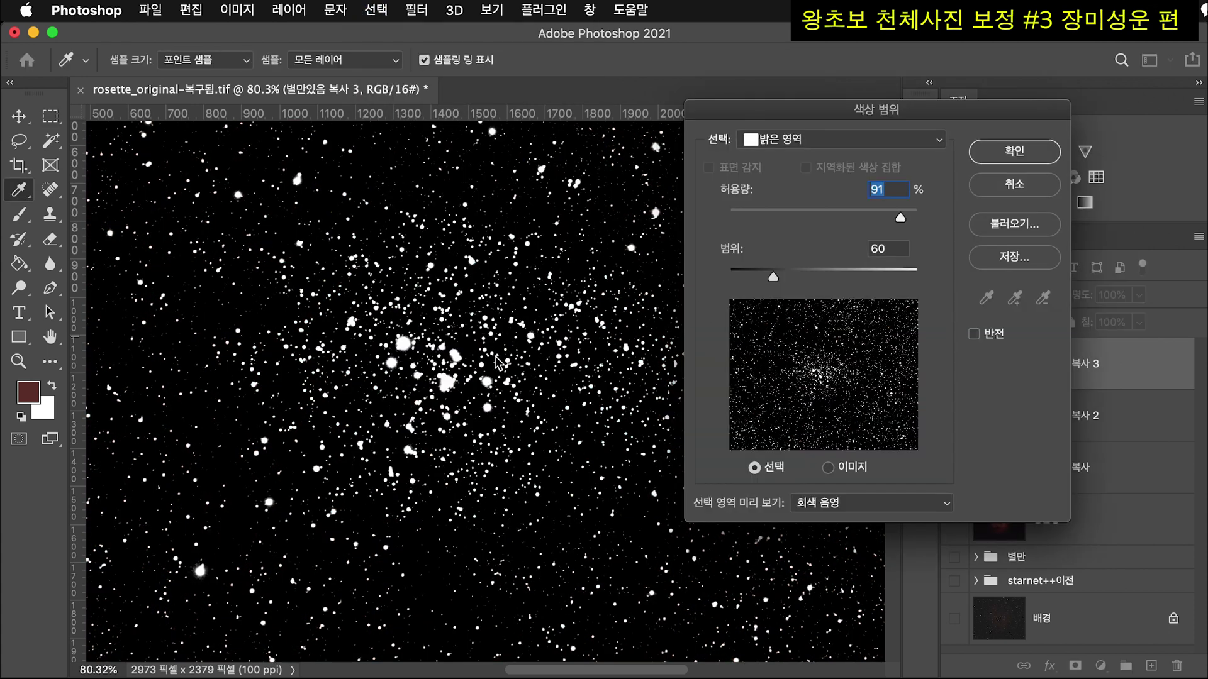
pyautogui.scroll(5, 436, 340)
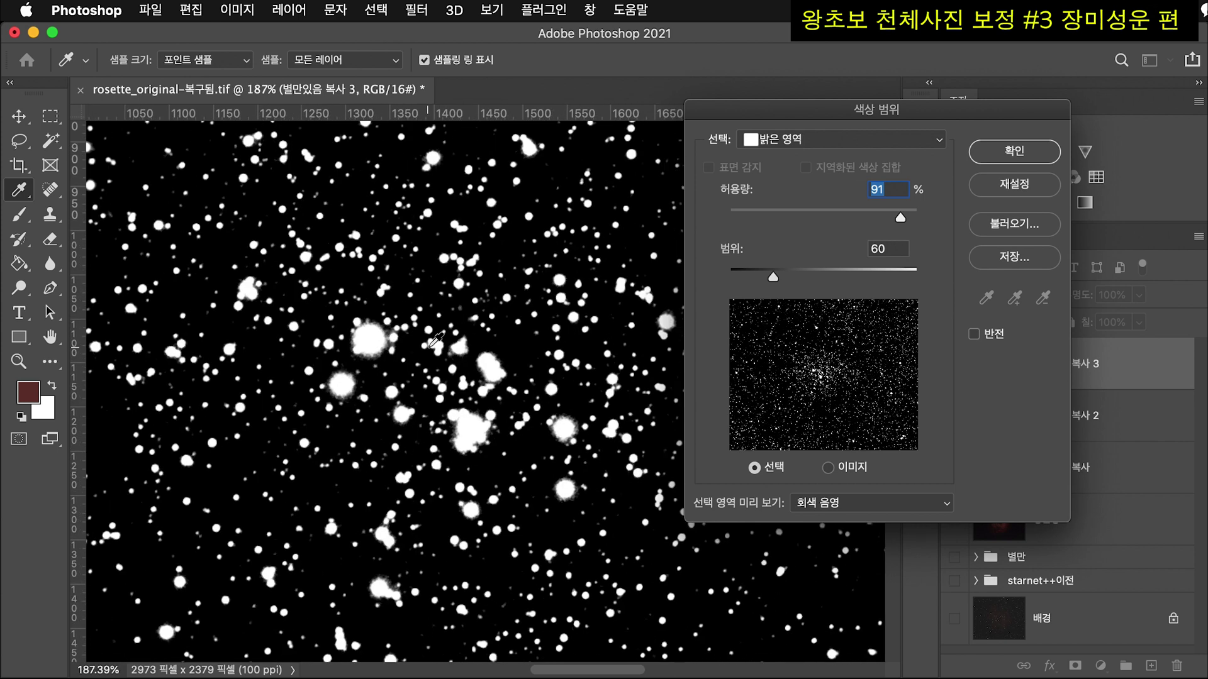
pyautogui.scroll(-1, 435, 340)
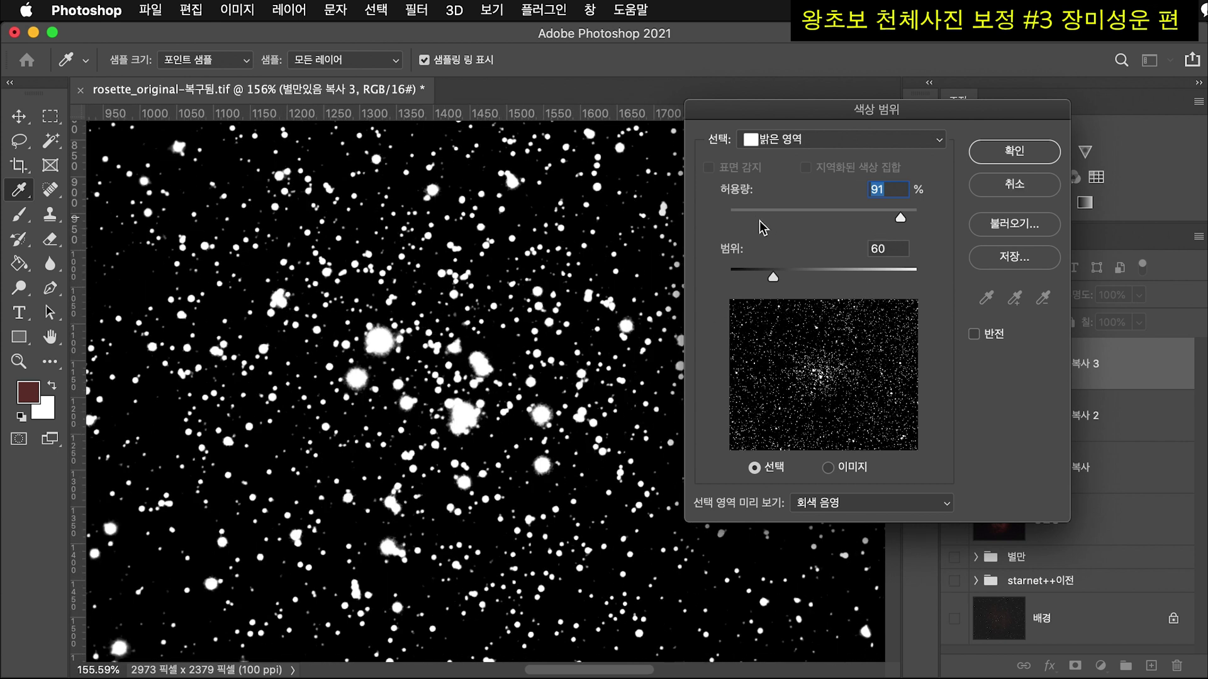
pyautogui.click(784, 277)
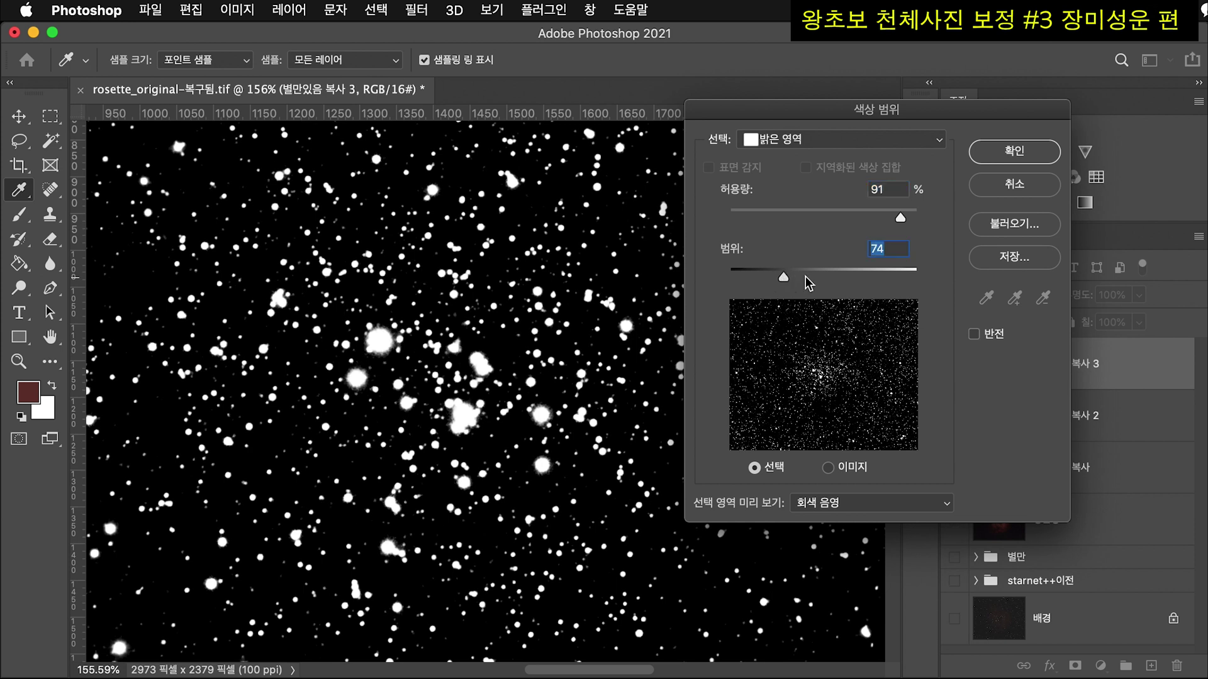
pyautogui.moveTo(883, 217); pyautogui.dragTo(832, 221)
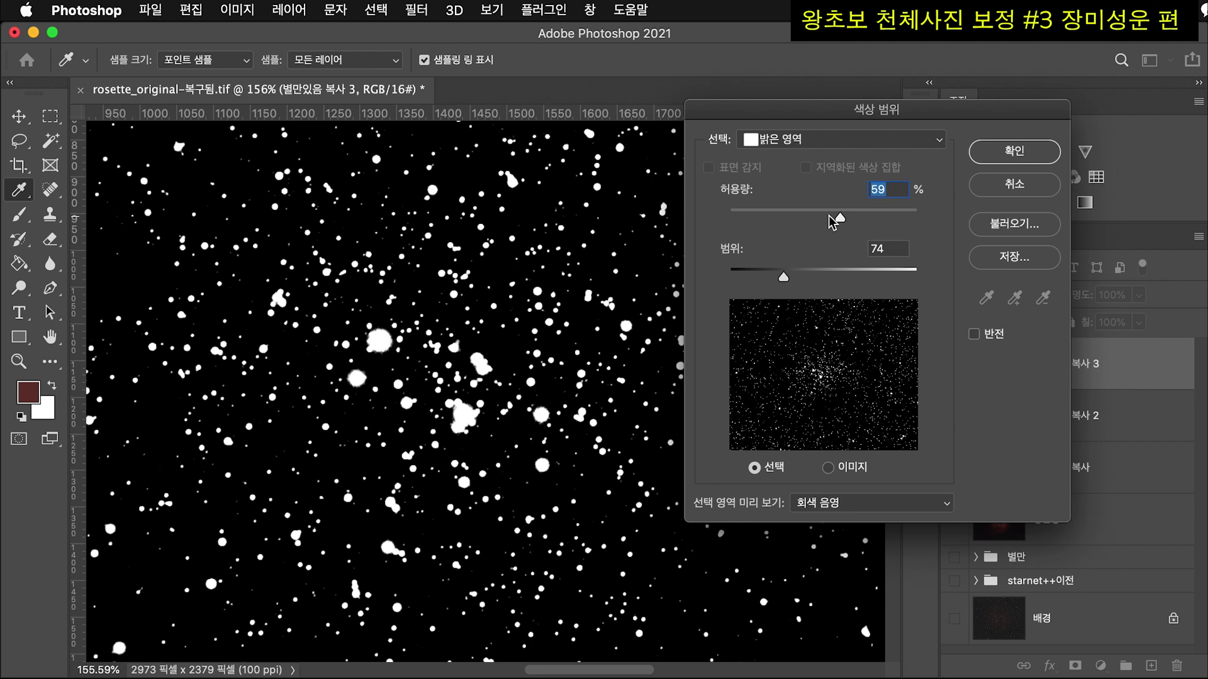
pyautogui.click(1020, 159)
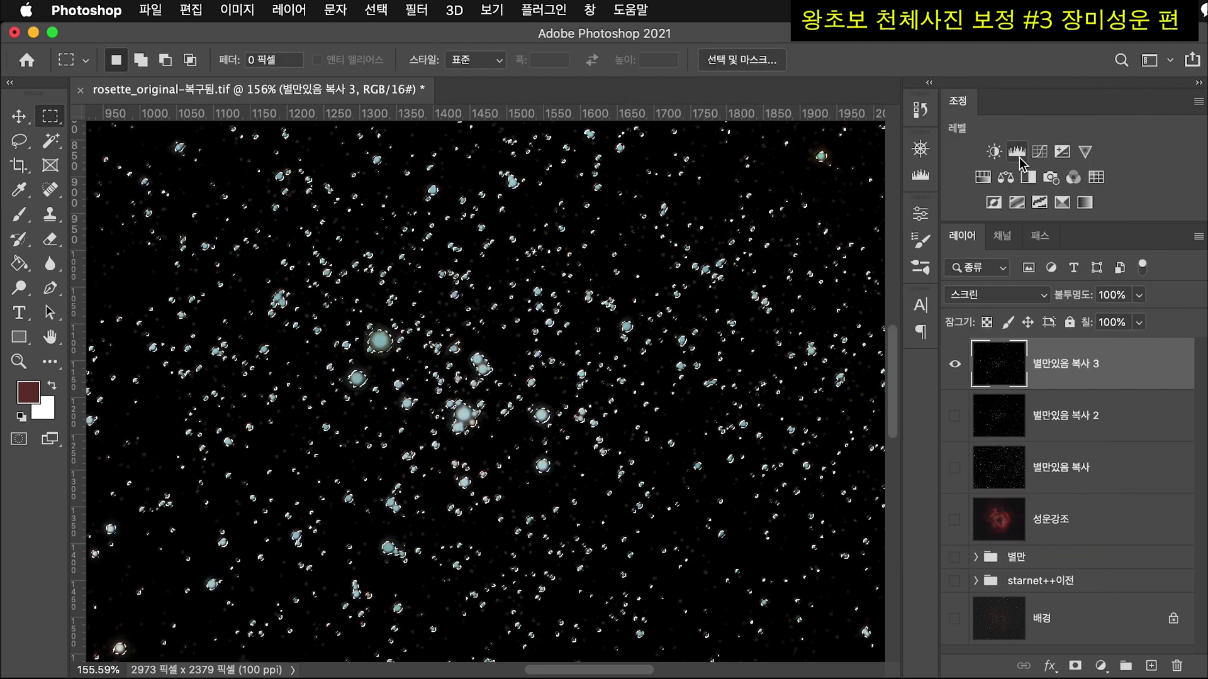
# - Inspect the selection outlines around the central cluster's stars and show the 성운강조 layer again
pyautogui.scroll(5, 474, 379)
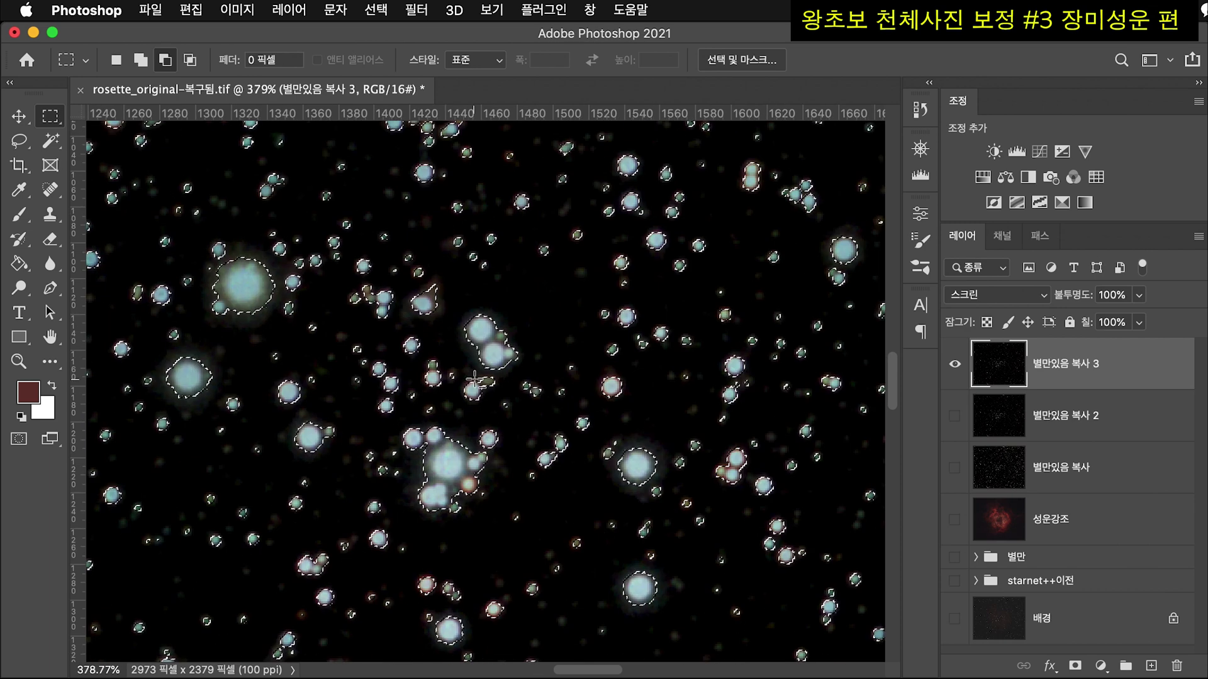
pyautogui.scroll(-5, 475, 380)
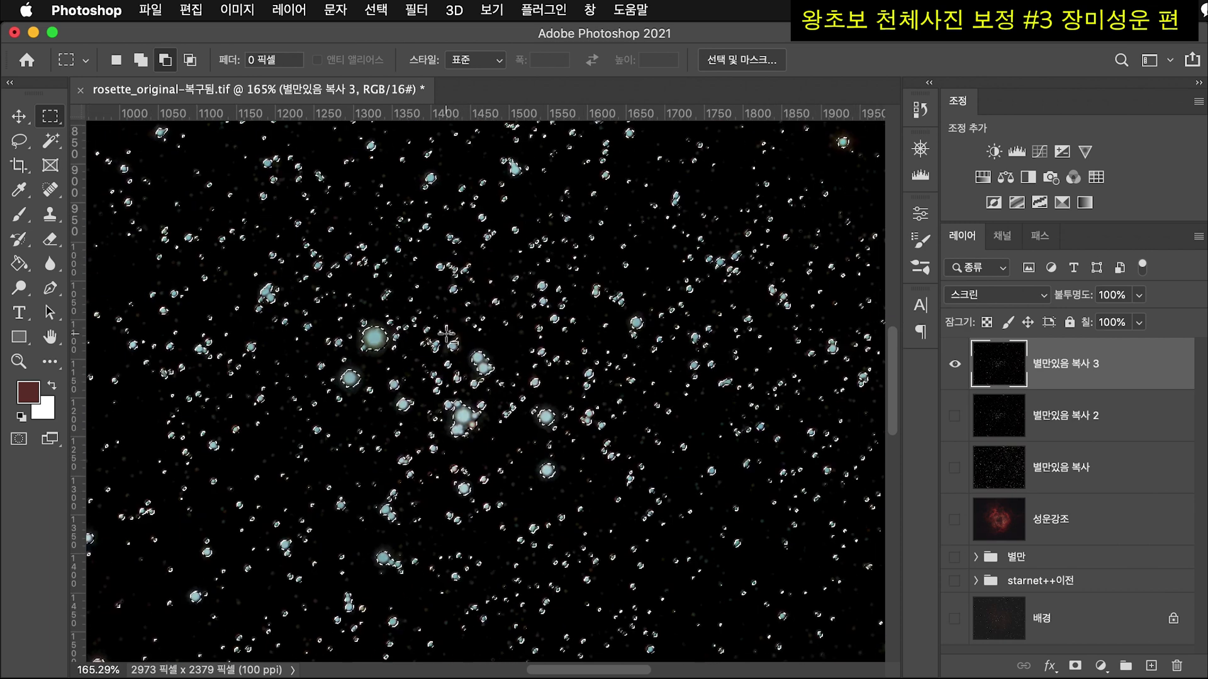
pyautogui.scroll(-3, 429, 287)
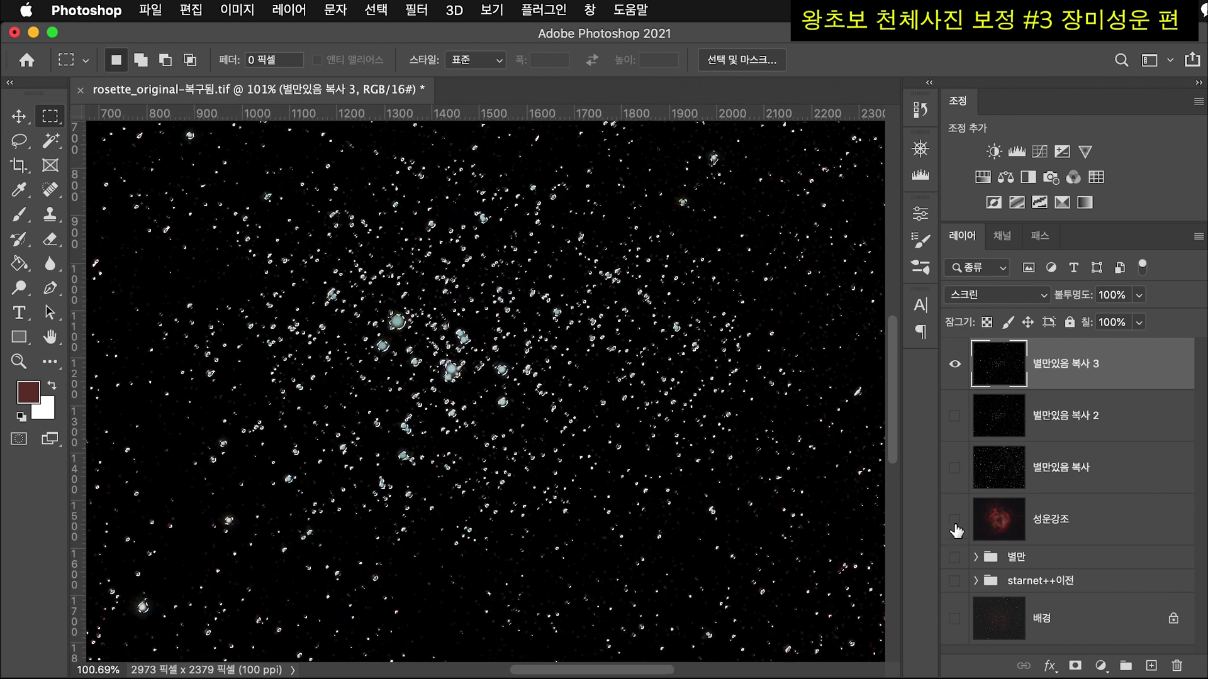
pyautogui.click(955, 519)
# - Subtract the stars outside the nebula's central region from the selection with the Lasso tool at a 20-pixel feather
pyautogui.scroll(-3, 692, 456)
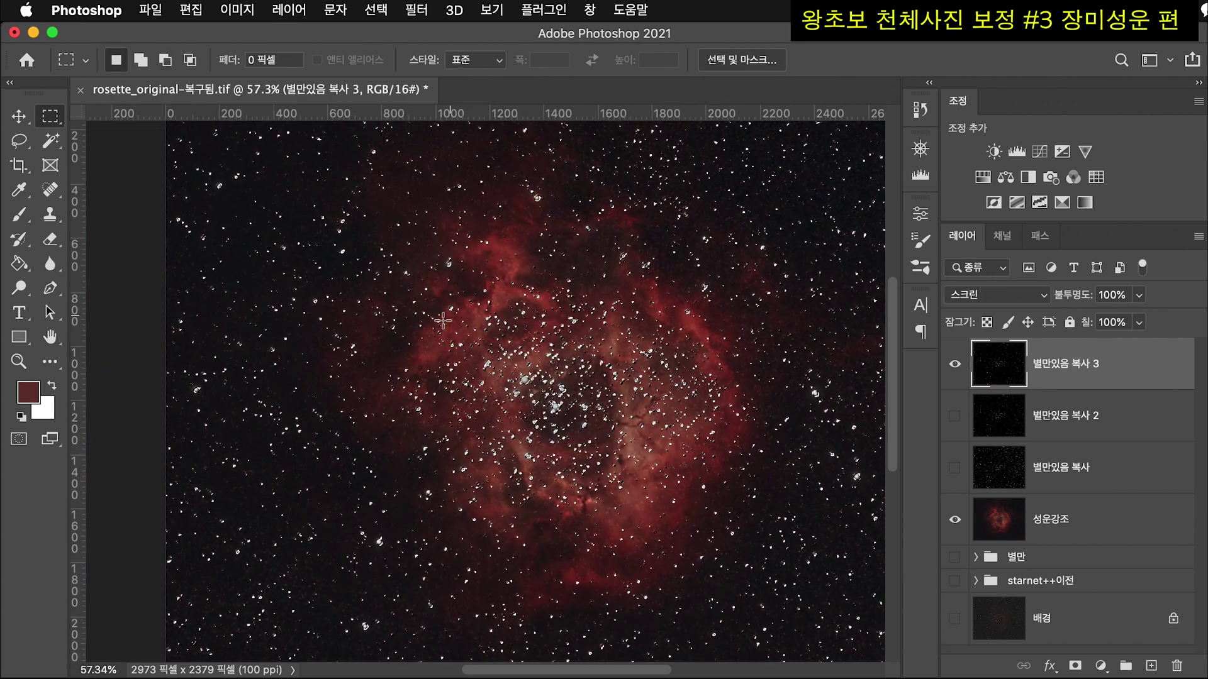
pyautogui.click(19, 142)
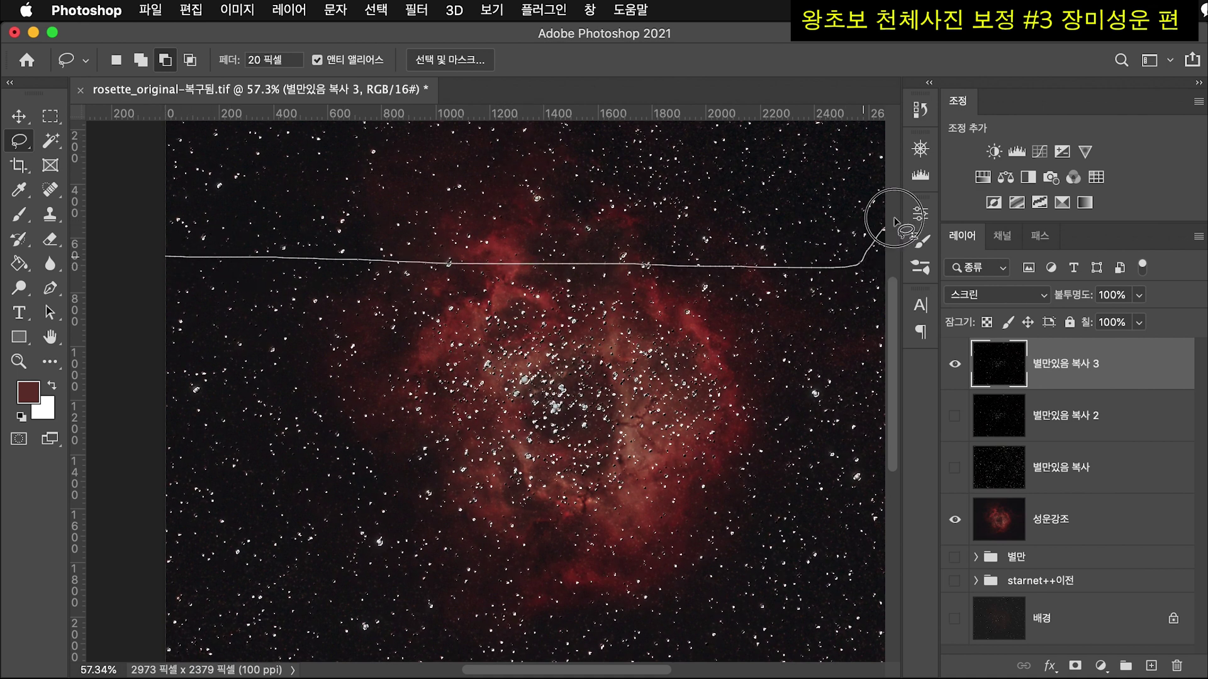
pyautogui.moveTo(212, 130)
pyautogui.mouseDown()
pyautogui.moveTo(162, 128)
pyautogui.moveTo(156, 192)
pyautogui.mouseUp()
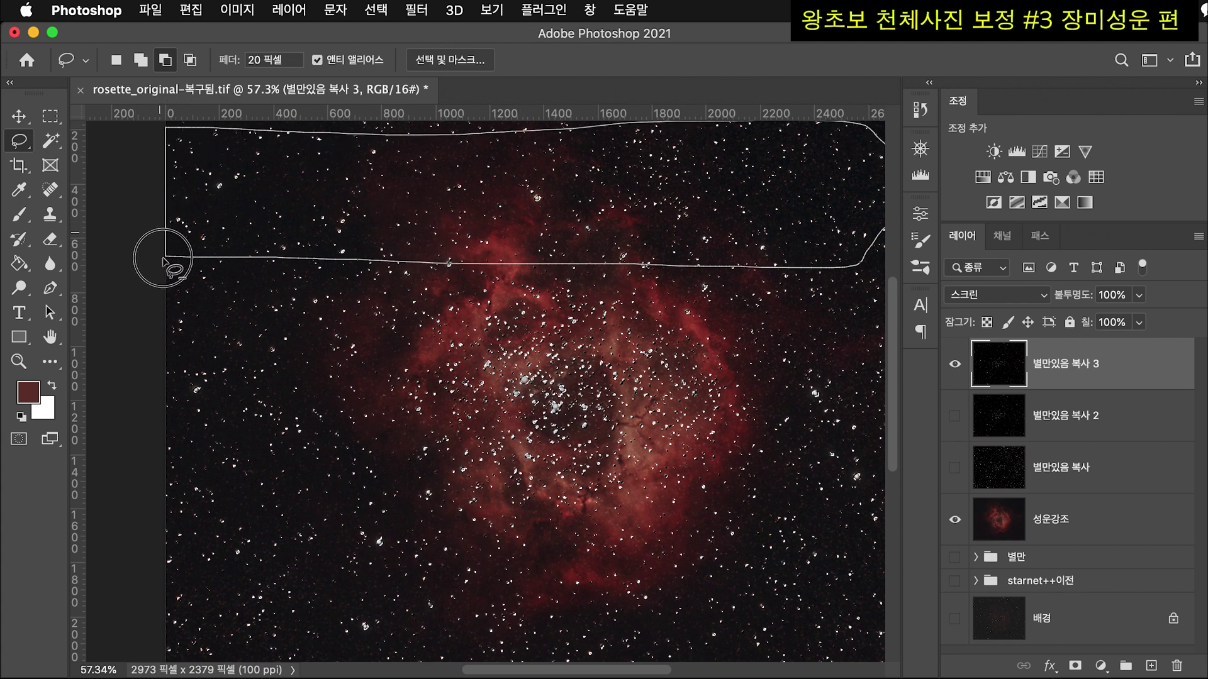
pyautogui.moveTo(405, 251); pyautogui.dragTo(380, 327)
pyautogui.scroll(-4, 381, 327)
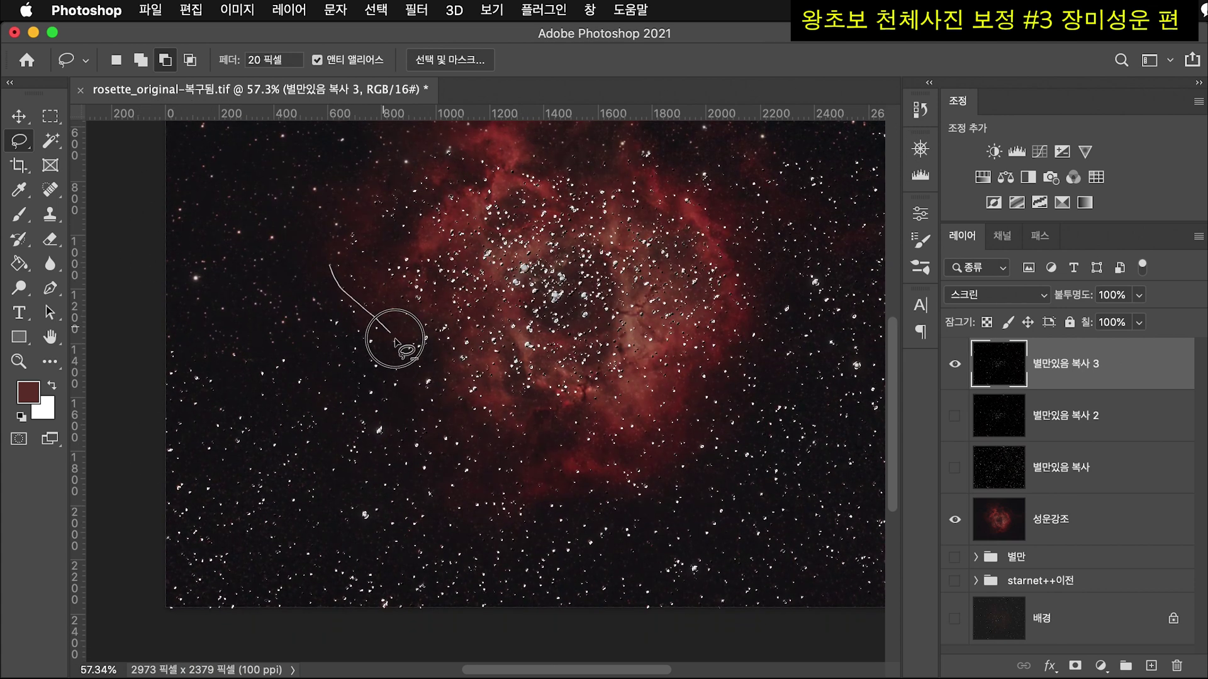
pyautogui.moveTo(700, 343)
pyautogui.mouseDown()
pyautogui.moveTo(780, 113)
pyautogui.moveTo(323, 251)
pyautogui.moveTo(221, 264)
pyautogui.mouseUp()
pyautogui.scroll(5, 781, 189)
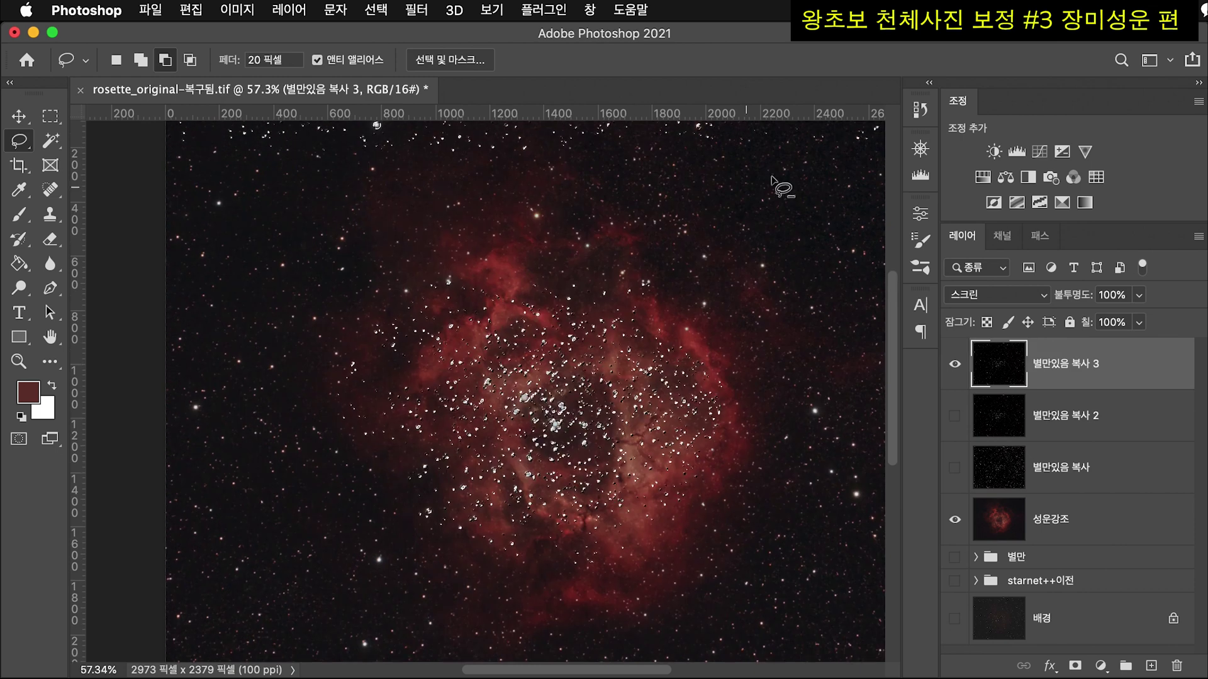
pyautogui.scroll(-5, 648, 440)
pyautogui.scroll(10, 314, 428)
pyautogui.scroll(-6, 121, 423)
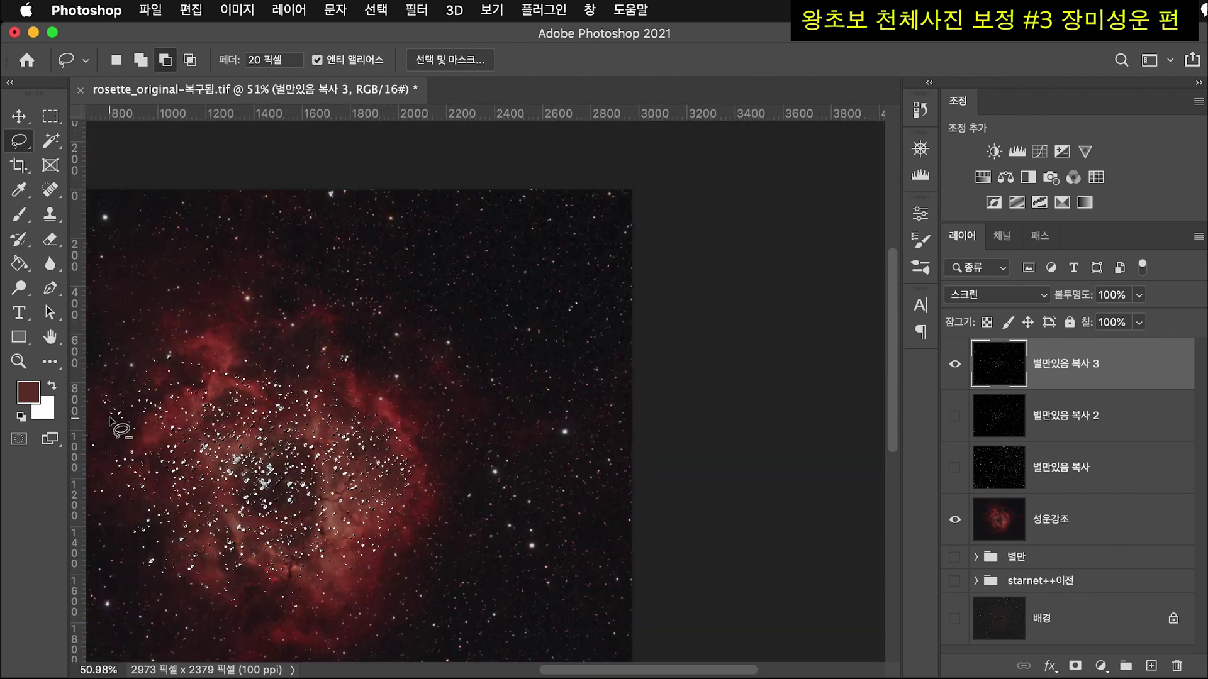
# - Expand the remaining selection around the stars in the nebula's centre
pyautogui.scroll(3, 453, 409)
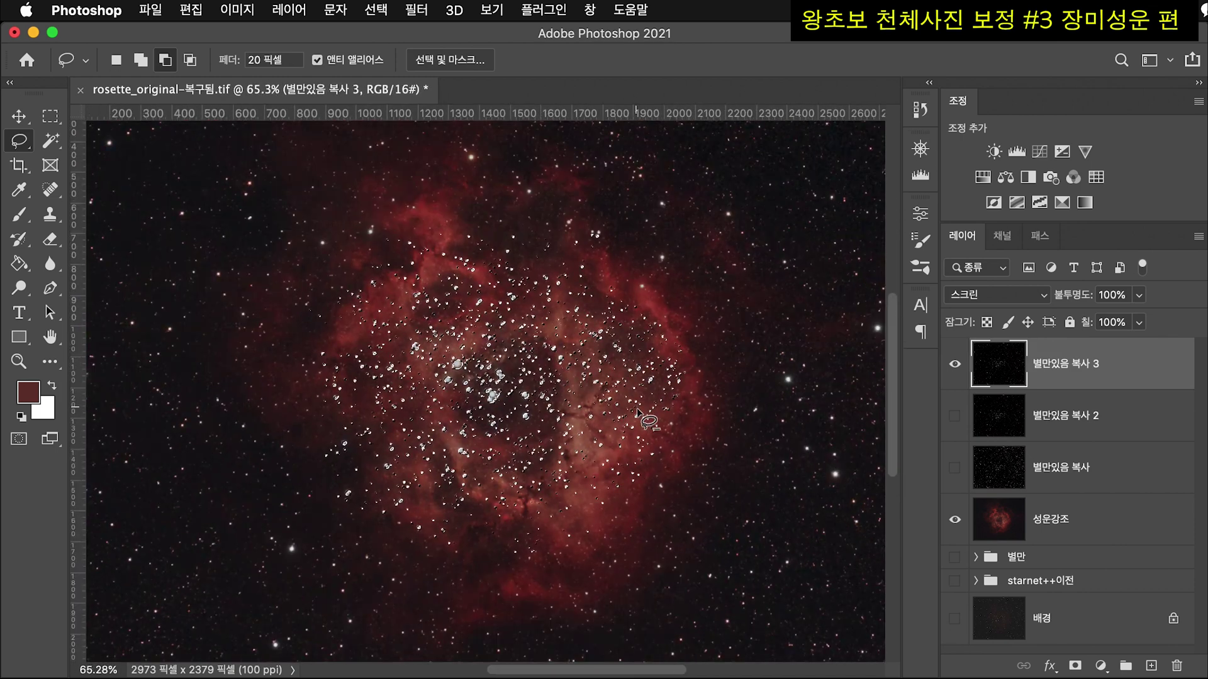
pyautogui.scroll(4, 448, 368)
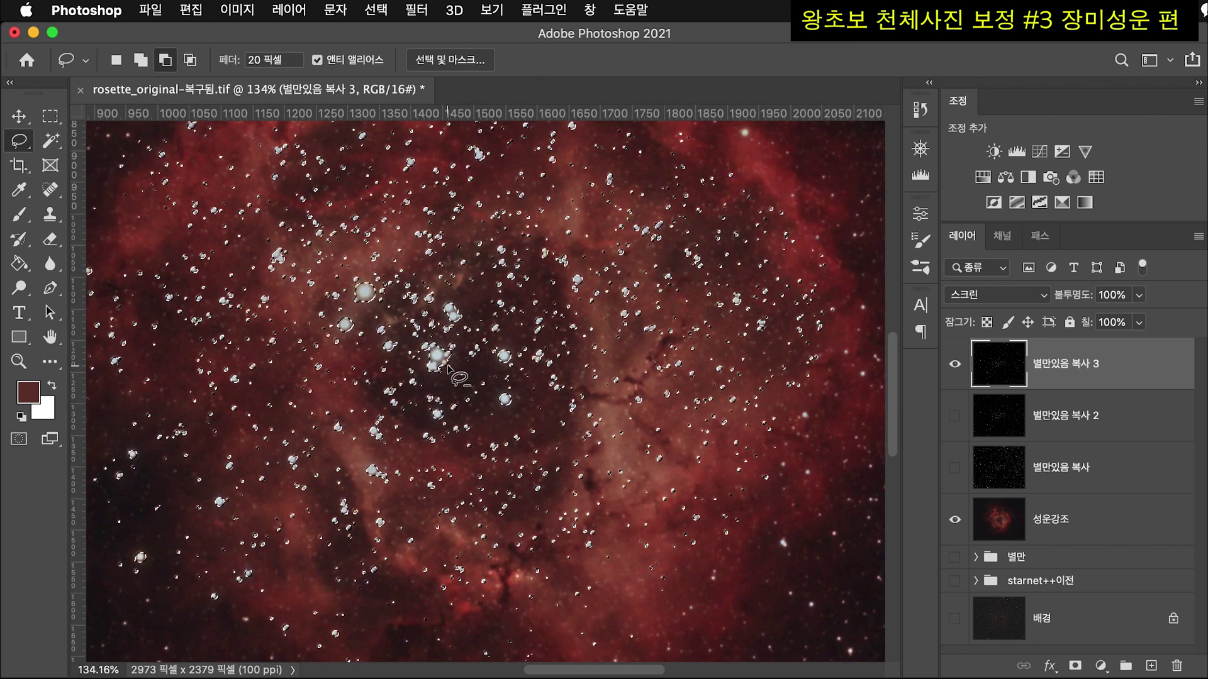
pyautogui.scroll(-3, 308, 365)
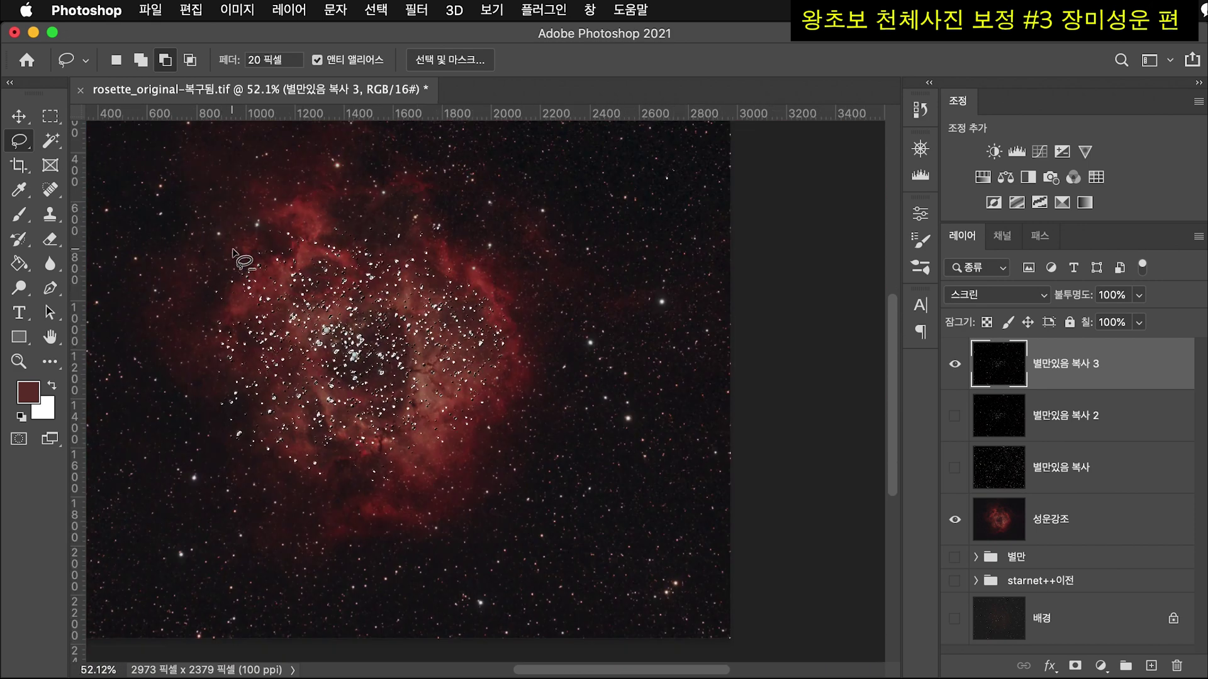
pyautogui.scroll(3, 403, 251)
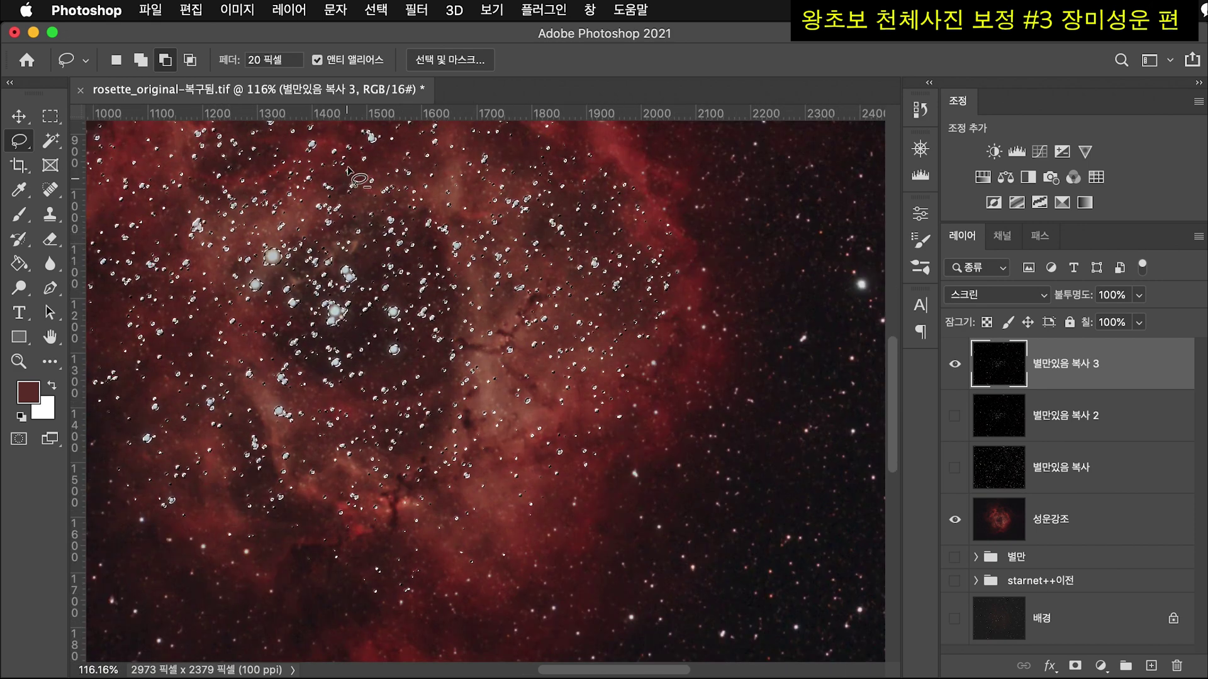
pyautogui.scroll(3, 349, 171)
pyautogui.click(379, 9)
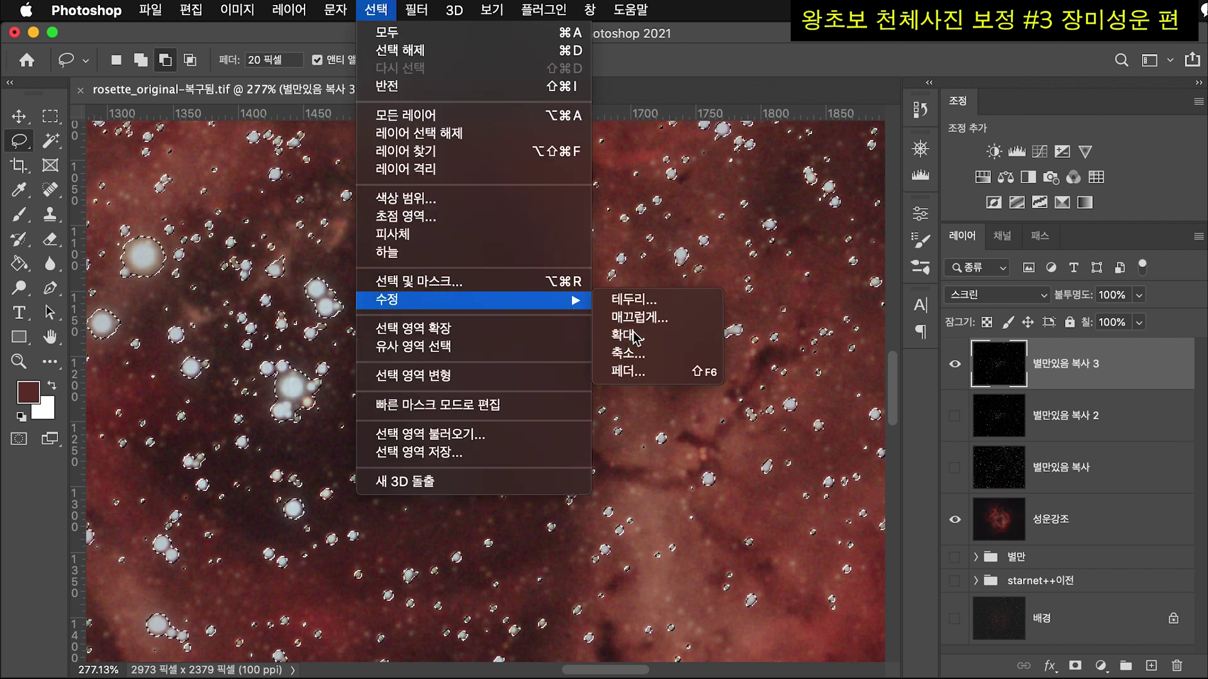
pyautogui.click(636, 336)
pyautogui.click(752, 216)
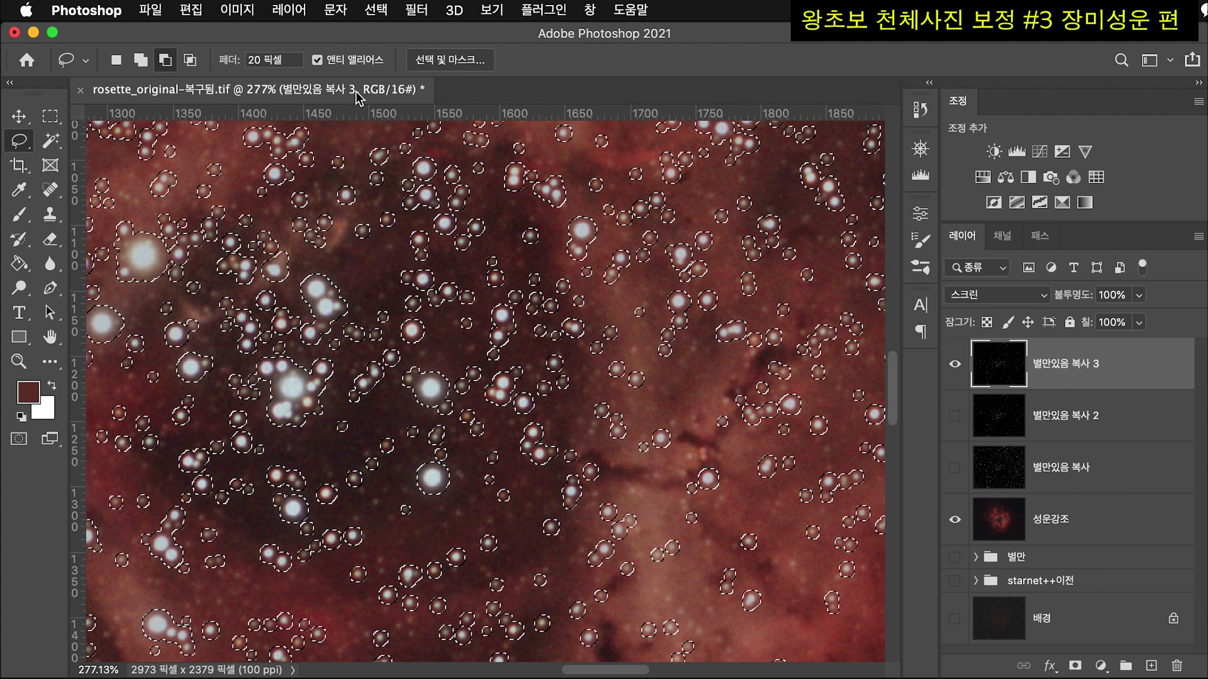
# - Feather the expanded star selection with a radius of 3 pixels
pyautogui.click(378, 10)
pyautogui.moveTo(415, 301)
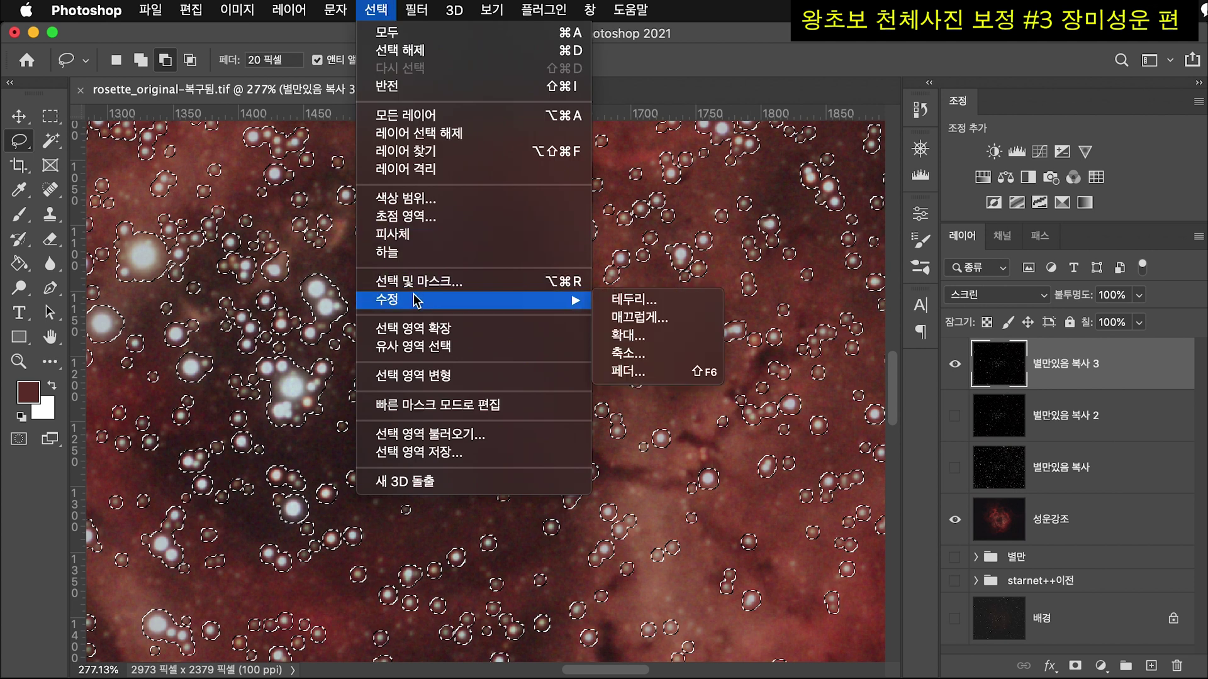
pyautogui.click(631, 374)
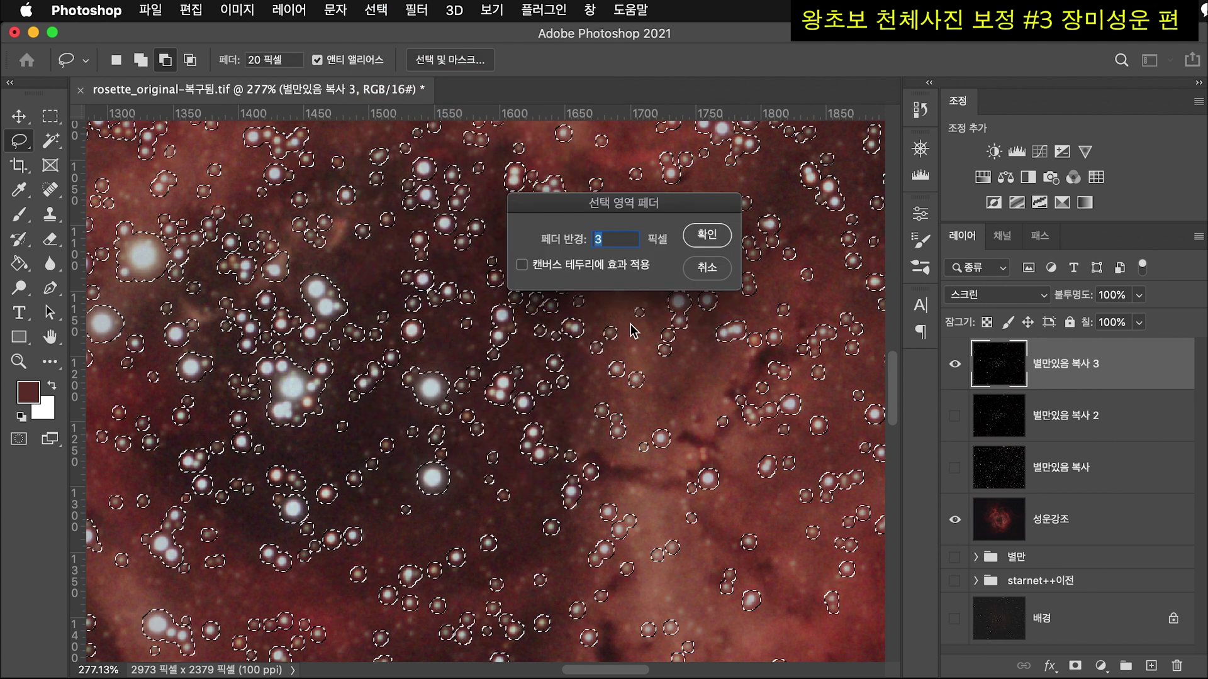
pyautogui.click(709, 233)
pyautogui.scroll(-3, 381, 376)
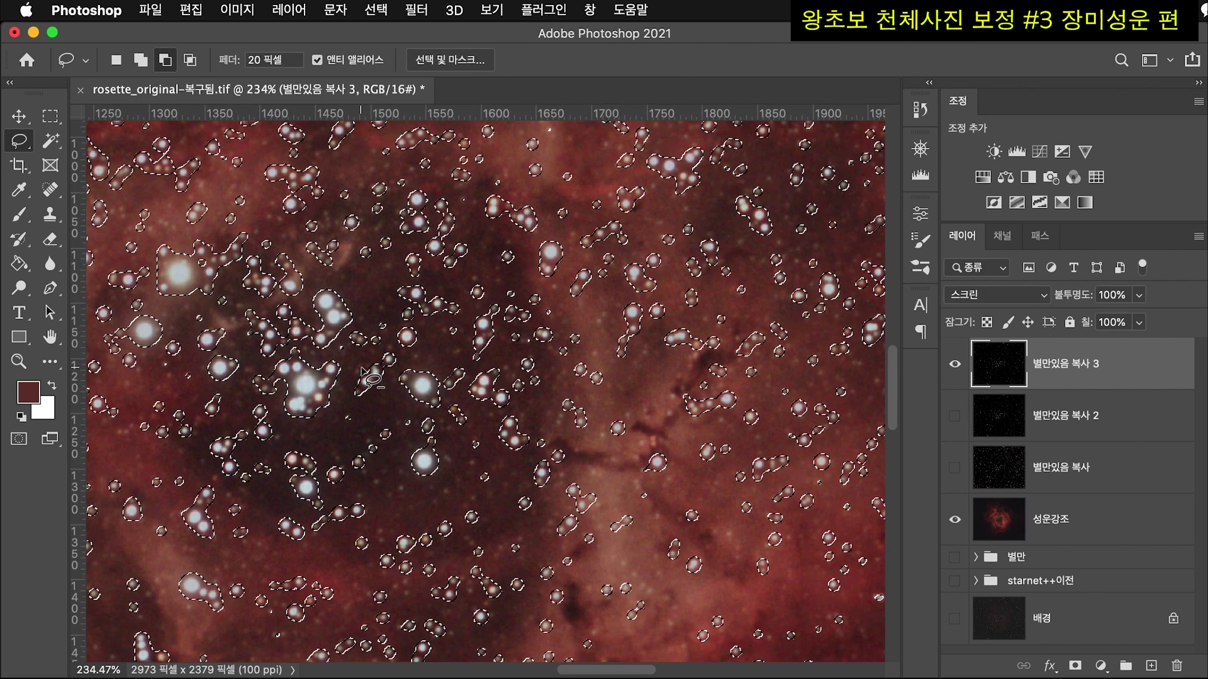
# - Hide the selection outlines and apply the Minimum (최소값) filter to the central stars with radius 0.8 pixels and 원형율 preserved
pyautogui.hotkey('ctrl', 'h')
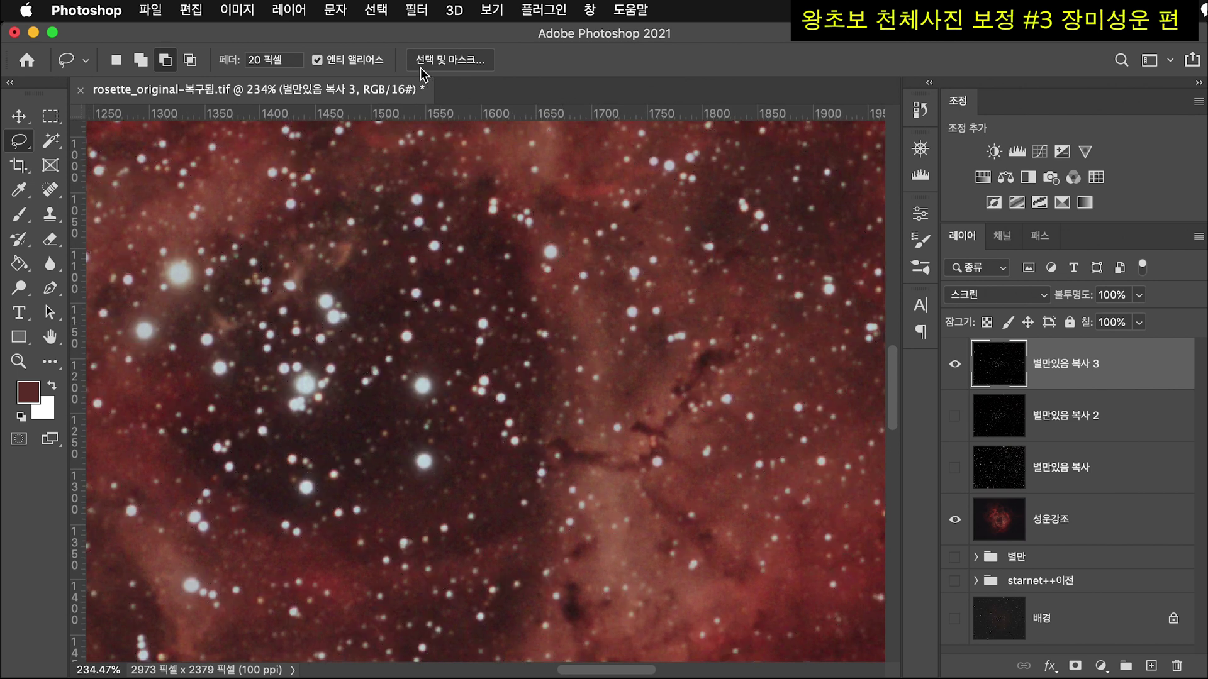
pyautogui.click(376, 9)
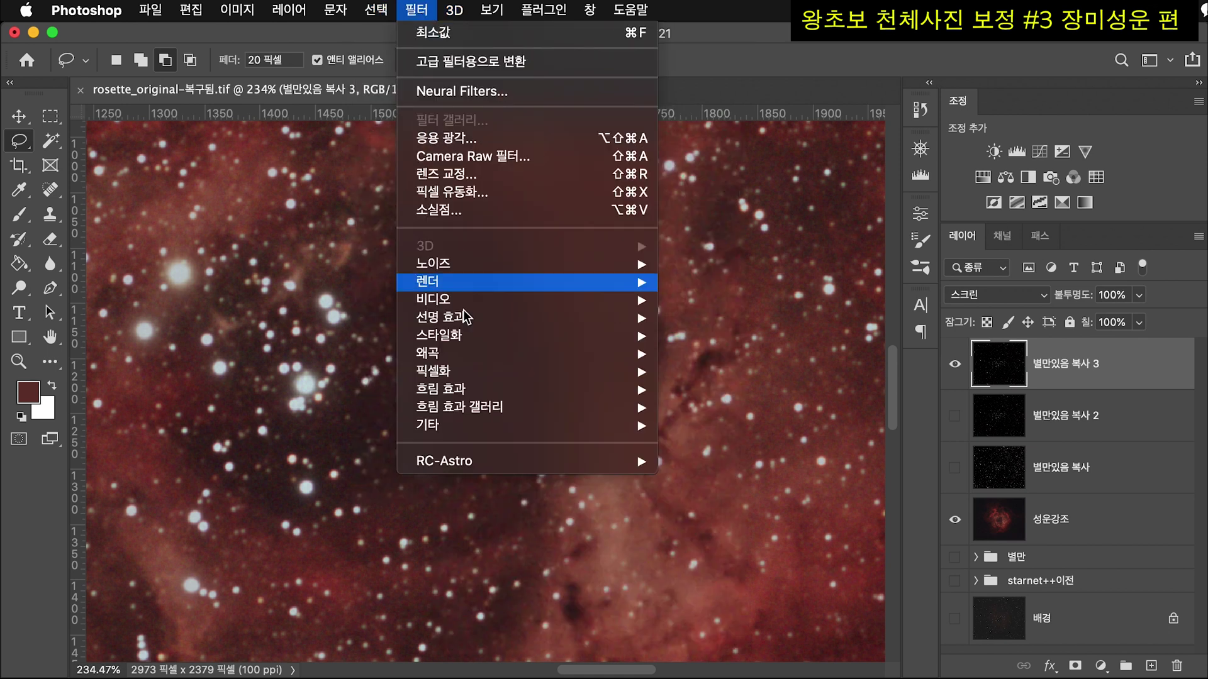
pyautogui.moveTo(469, 427)
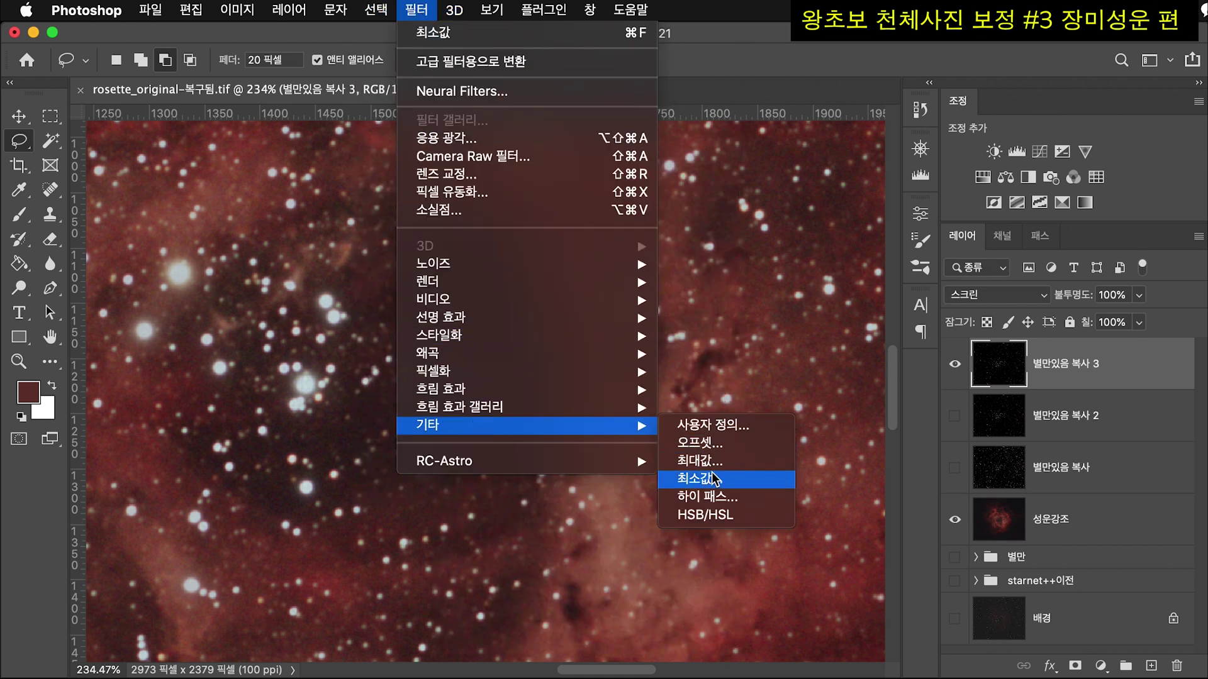
pyautogui.click(713, 479)
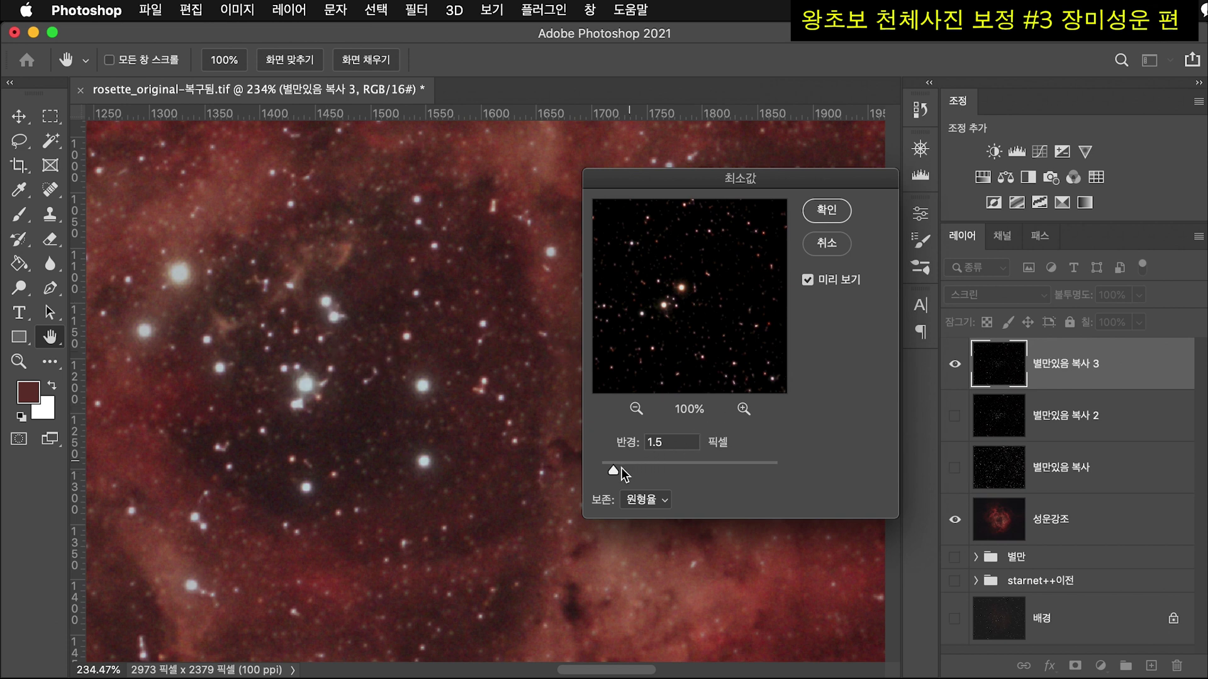
pyautogui.moveTo(615, 470); pyautogui.dragTo(610, 471)
pyautogui.moveTo(600, 470); pyautogui.dragTo(606, 470)
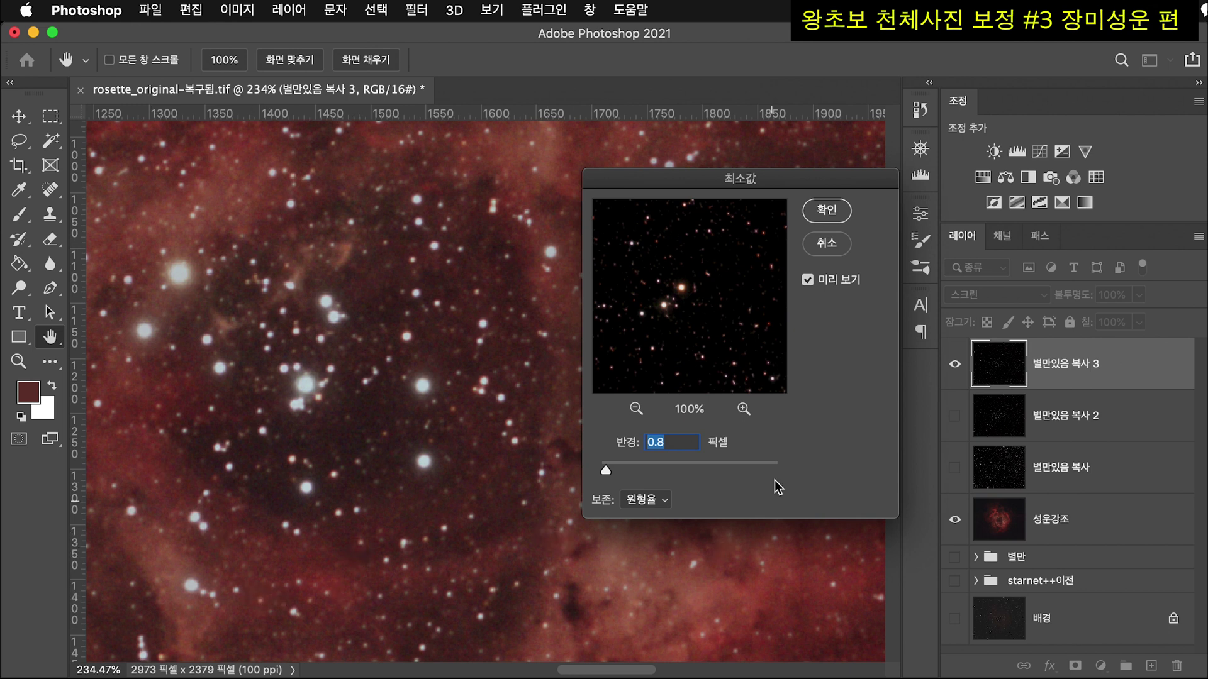
pyautogui.click(827, 212)
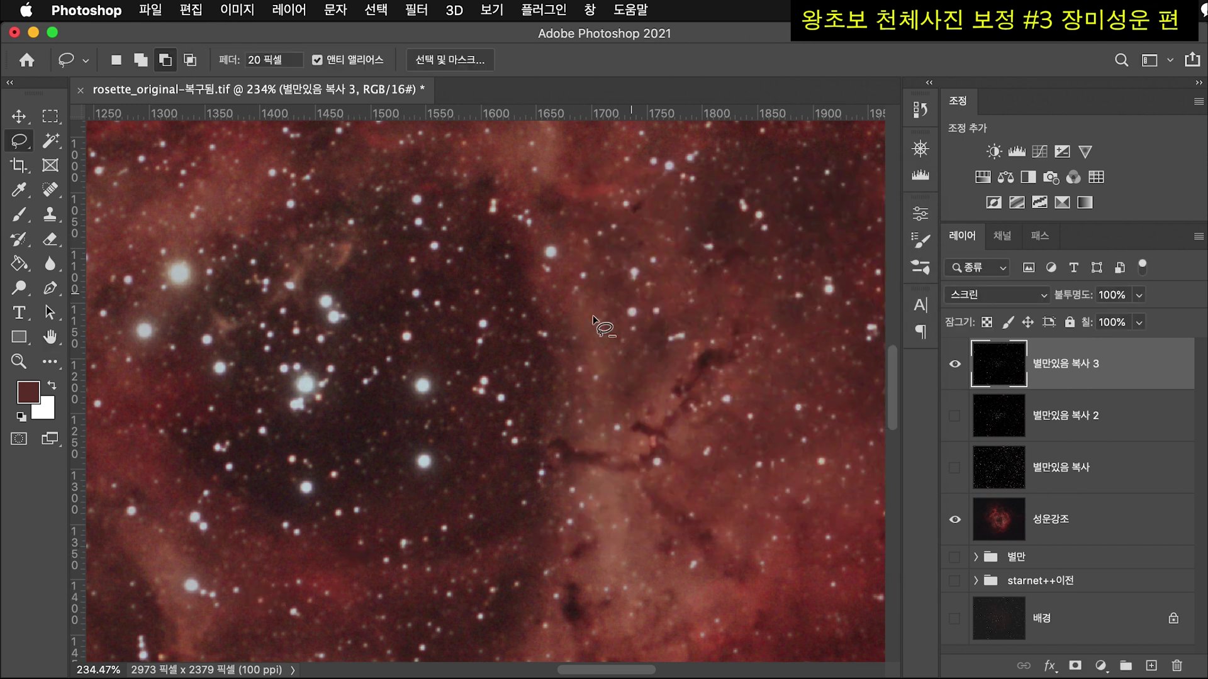
# - Compare the reduced central stars on 별만있음 복사 3 with 별만있음 복사 2 by switching the two layers' visibility
pyautogui.scroll(-5, 552, 337)
pyautogui.scroll(4, 424, 327)
pyautogui.scroll(-8, 424, 324)
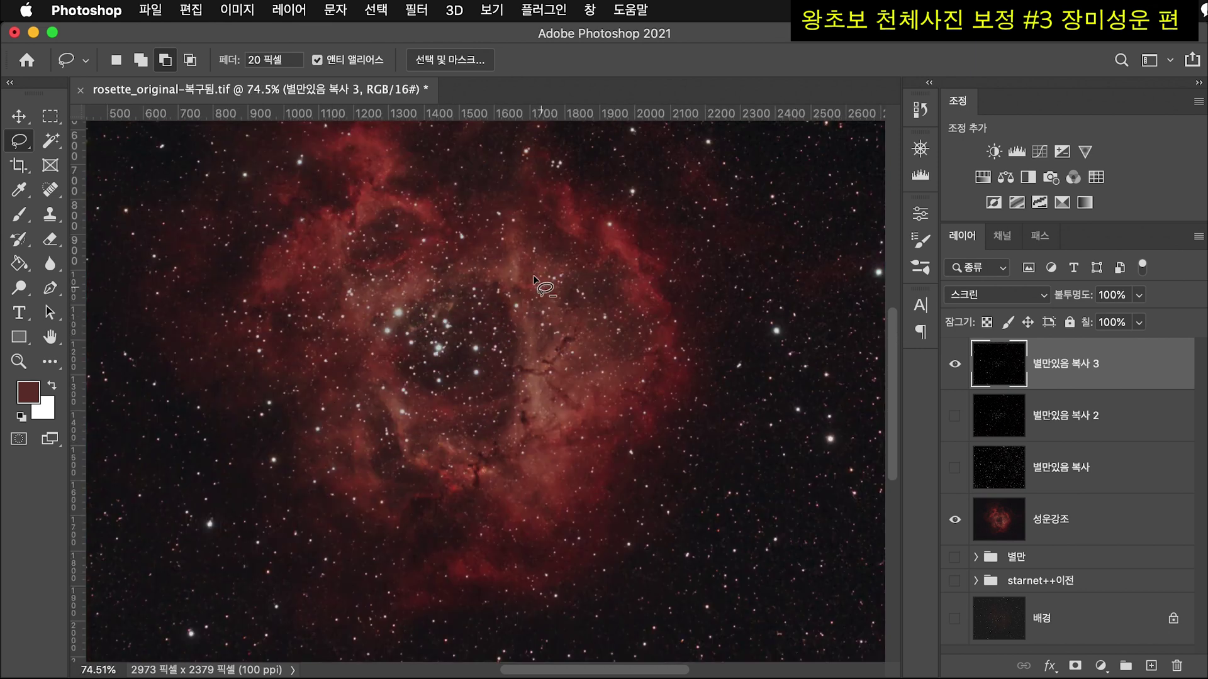
pyautogui.scroll(2, 412, 431)
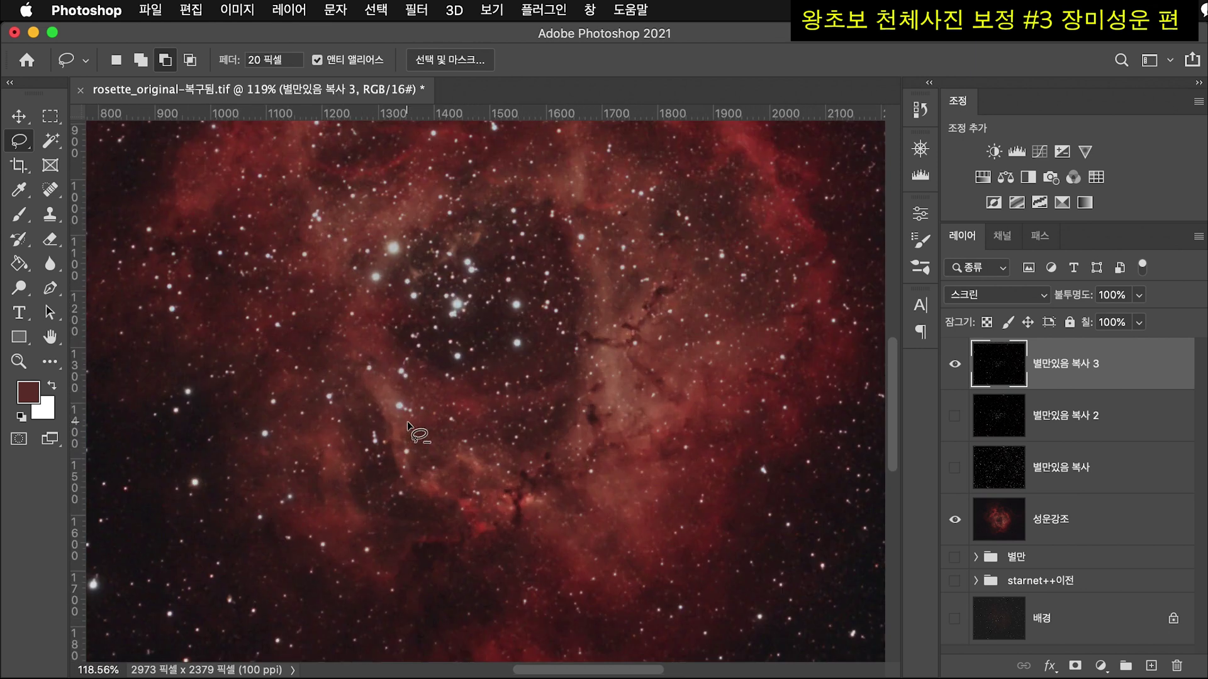
pyautogui.scroll(-1, 418, 430)
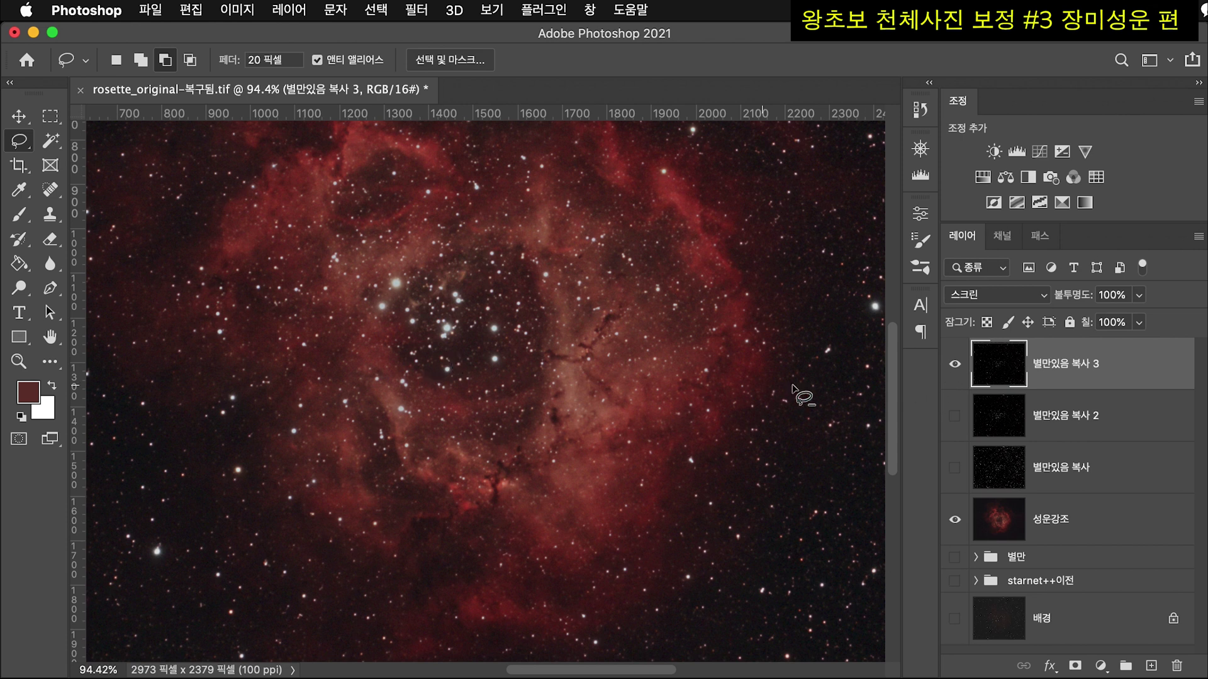
pyautogui.click(955, 415)
pyautogui.click(955, 363)
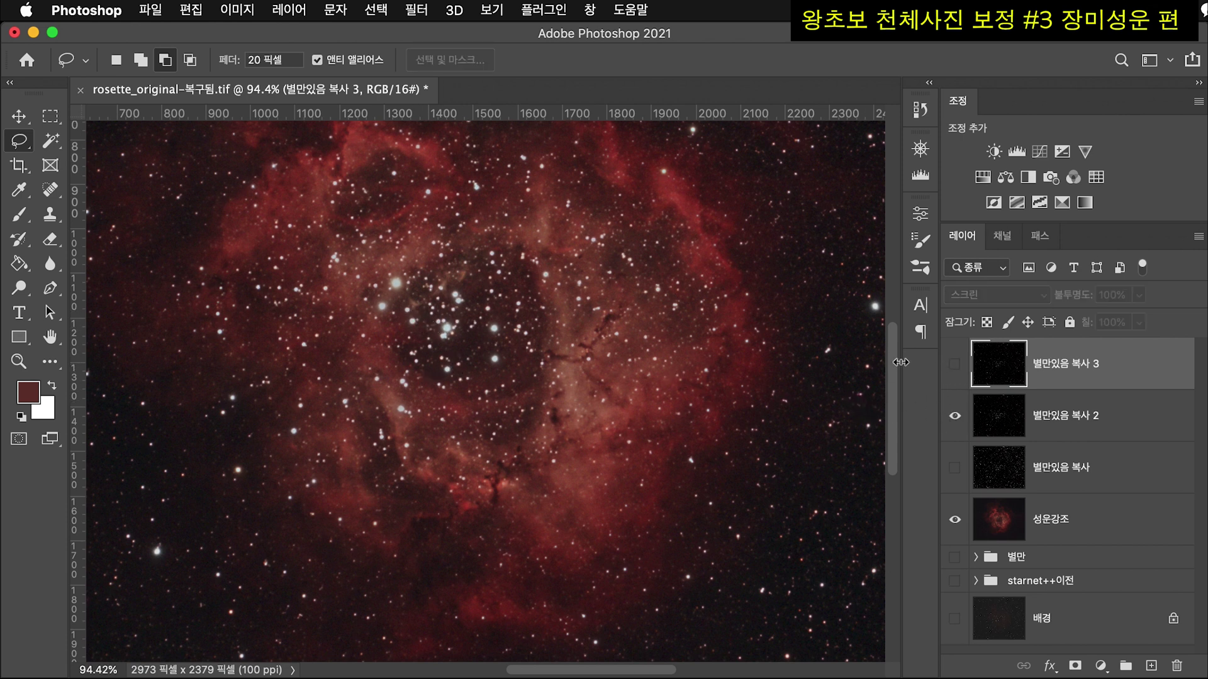
pyautogui.click(955, 374)
pyautogui.click(955, 416)
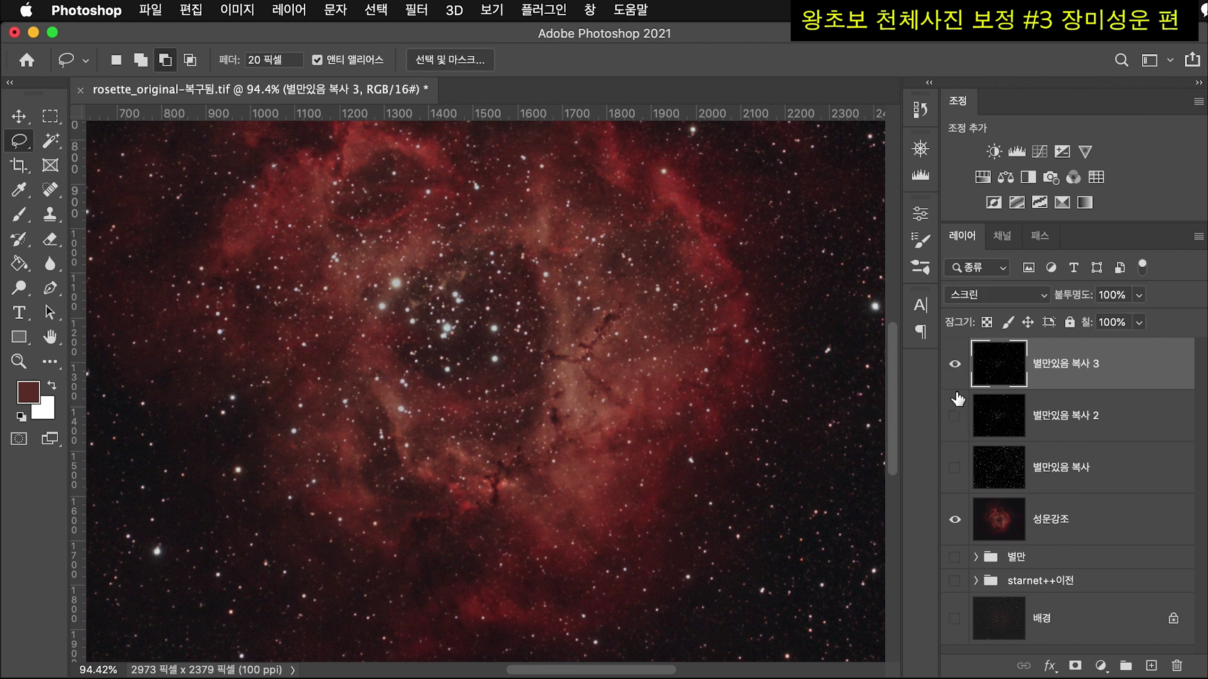
pyautogui.click(955, 365)
pyautogui.click(955, 416)
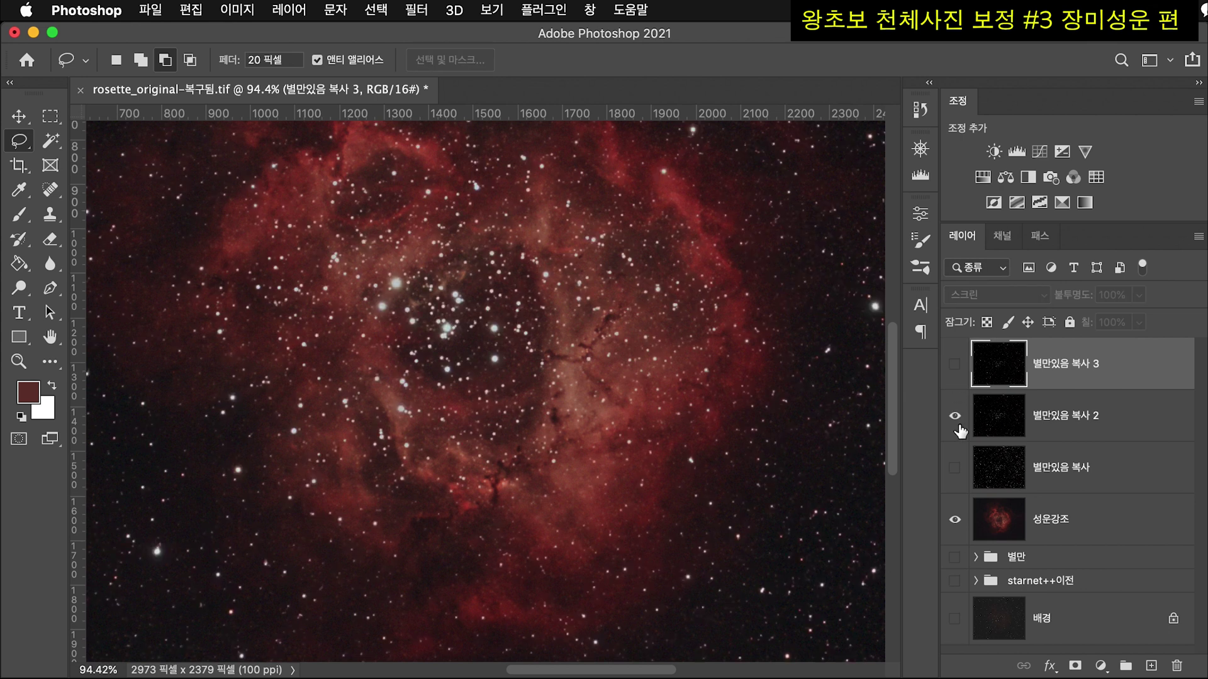
pyautogui.click(955, 416)
pyautogui.click(955, 363)
# - Examine the star sizes in the nebula's core and across the outer sky on the whole image
pyautogui.scroll(-5, 529, 359)
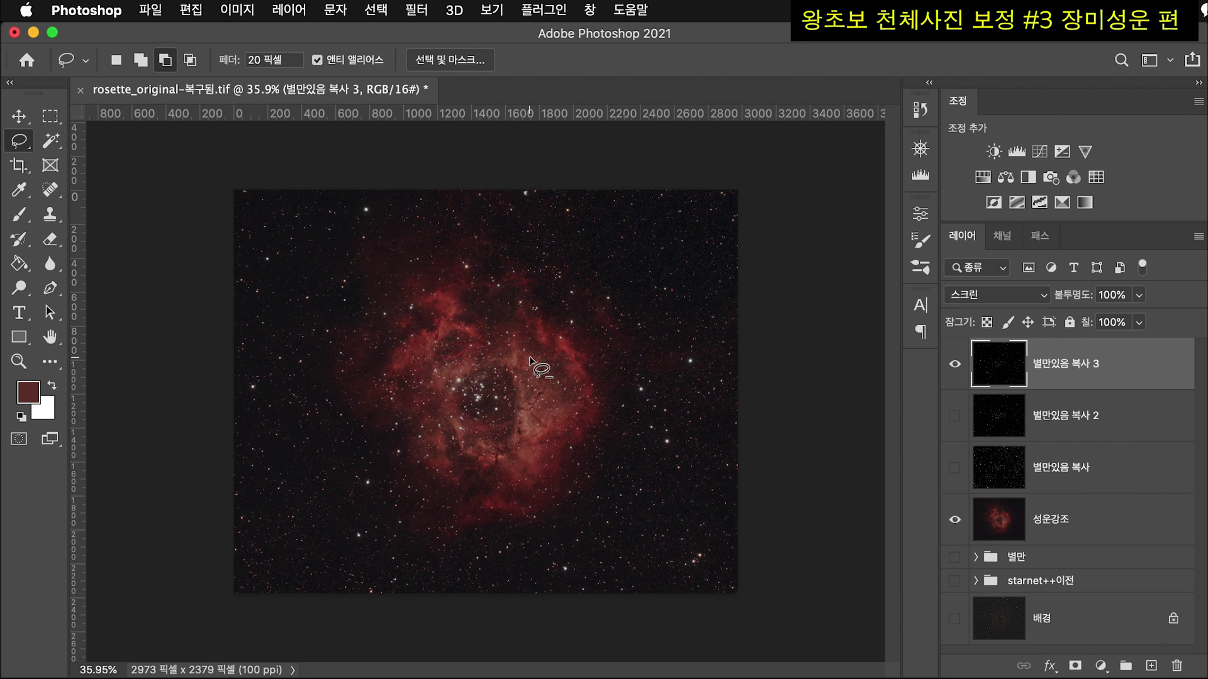
pyautogui.scroll(5, 501, 367)
pyautogui.scroll(3, 501, 367)
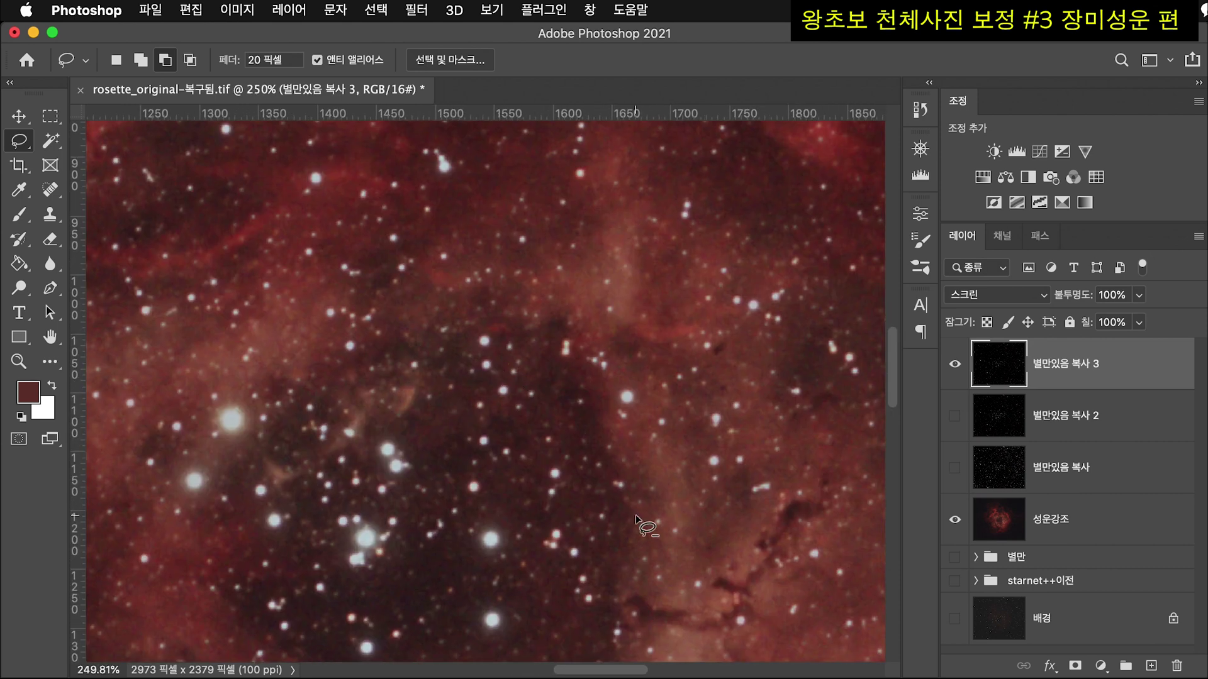
pyautogui.scroll(-7, 635, 515)
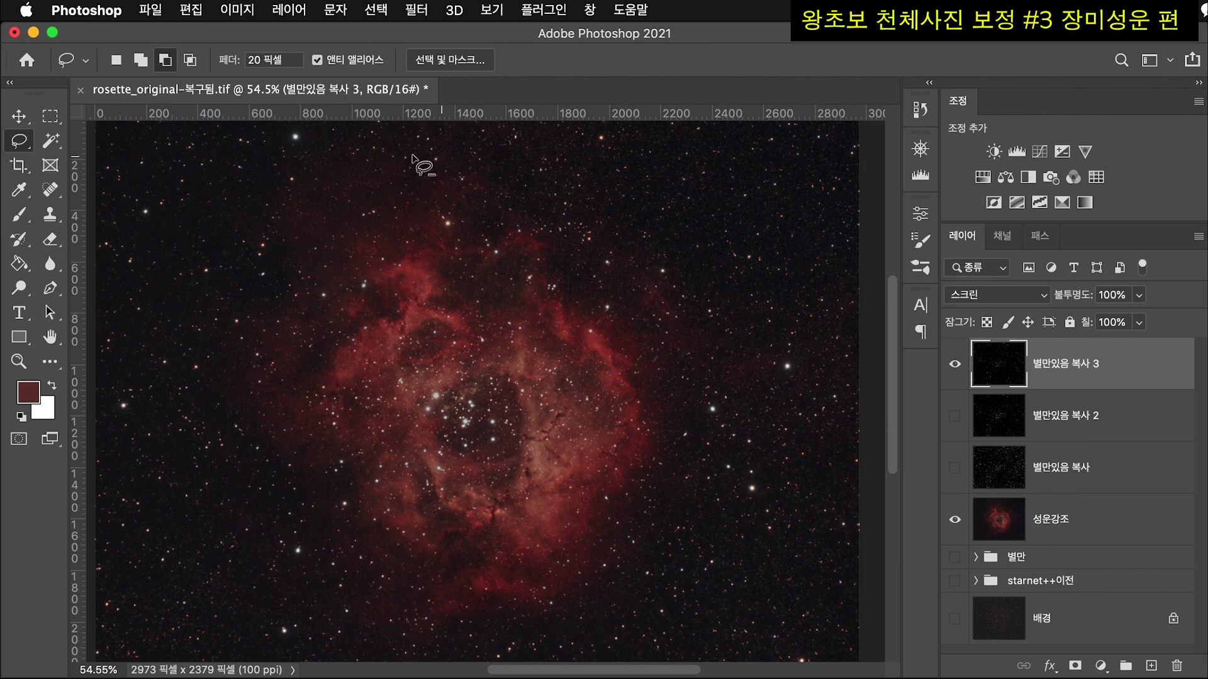
pyautogui.scroll(-3, 188, 393)
pyautogui.scroll(4, 276, 439)
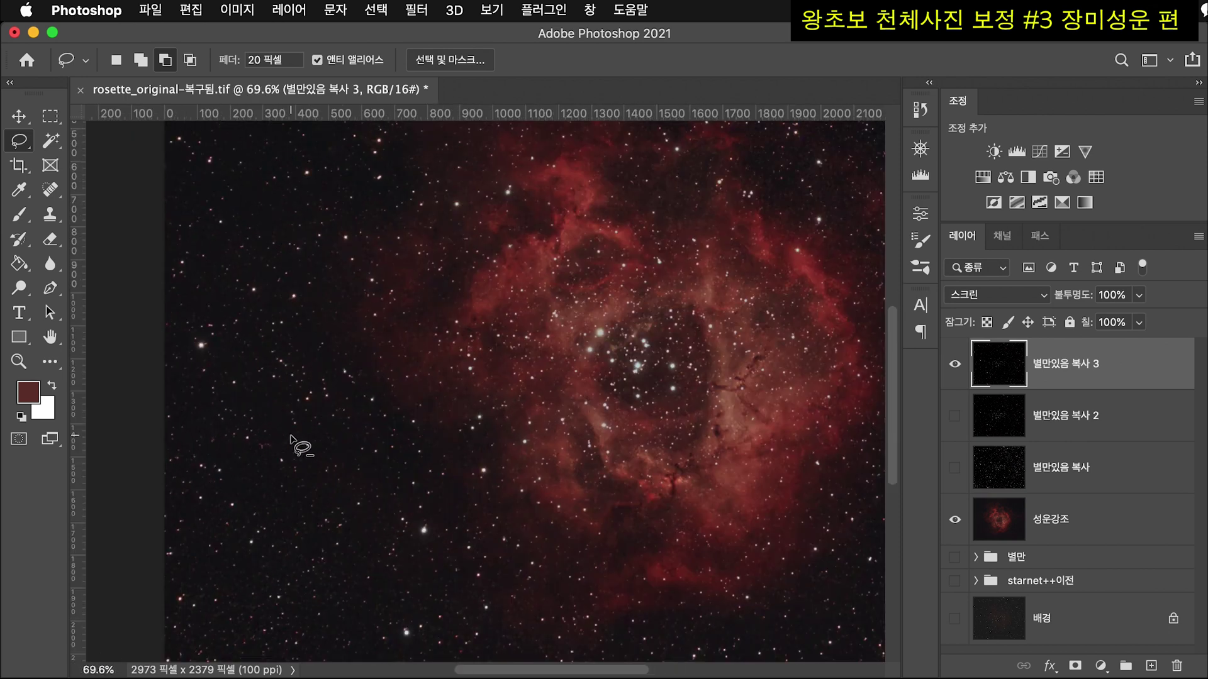
pyautogui.scroll(-3, 634, 381)
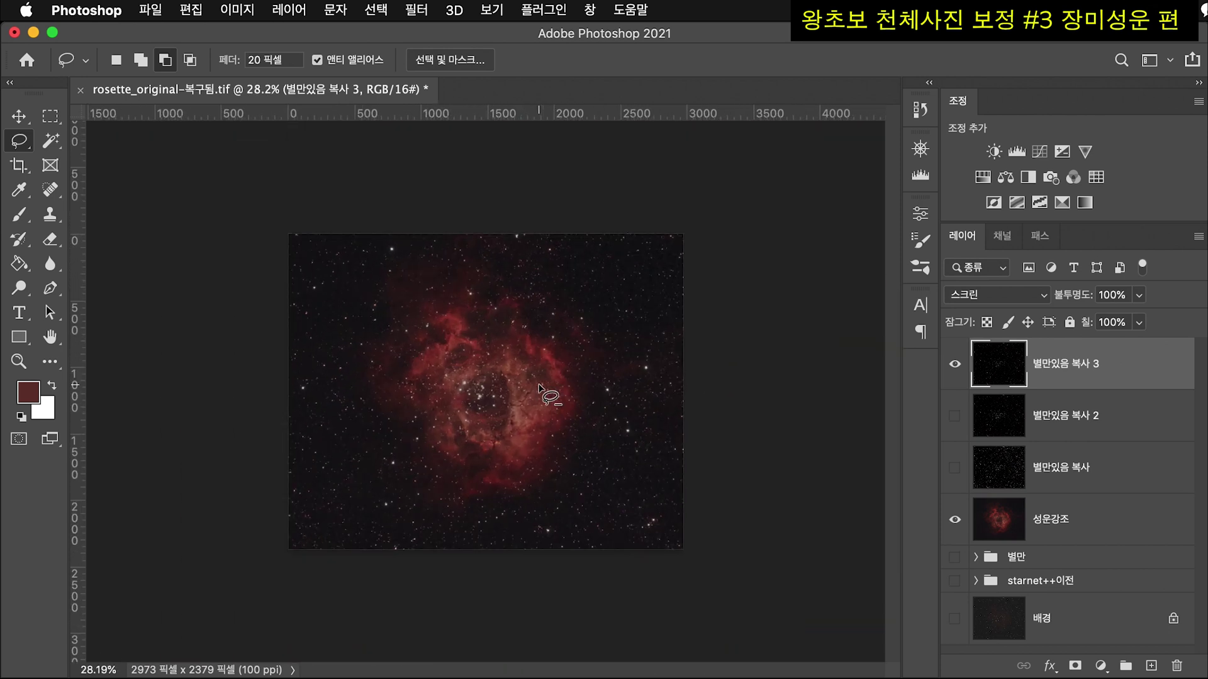
# - Merge the layers 별만있음 복사 3, 별만있음 복사 2 and 별만있음 복사 into one layer
pyautogui.scroll(2, 540, 390)
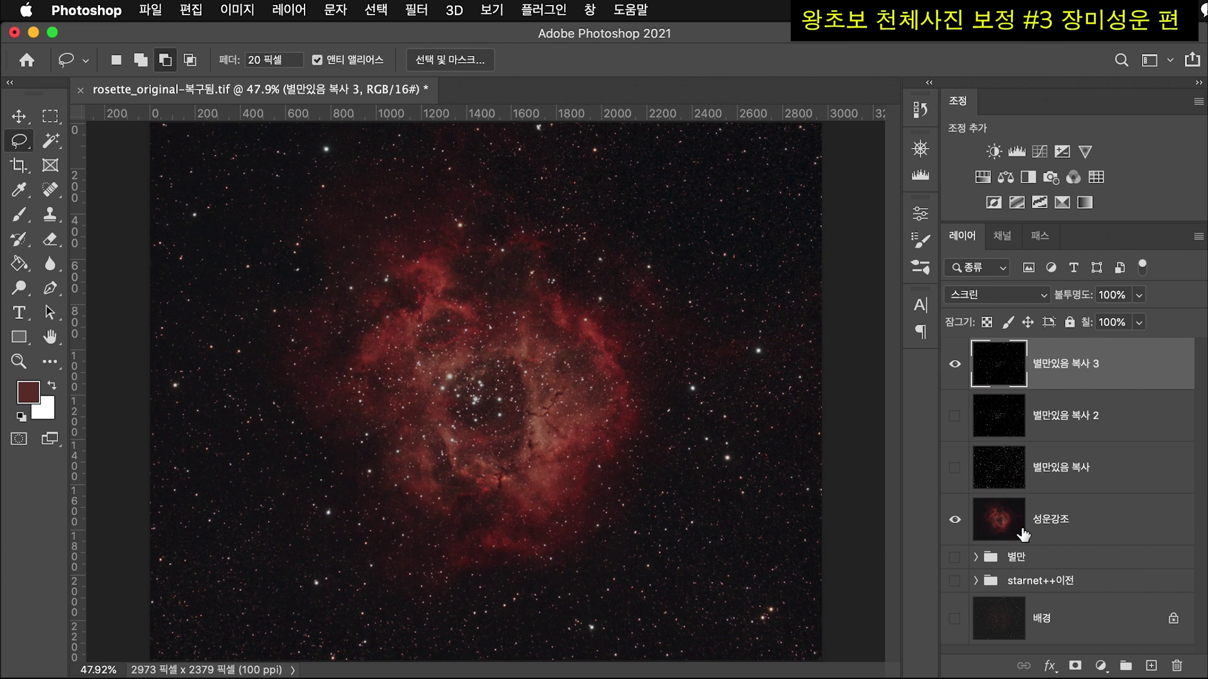
pyautogui.keyDown('shift'); pyautogui.click(1011, 479); pyautogui.keyUp('shift')
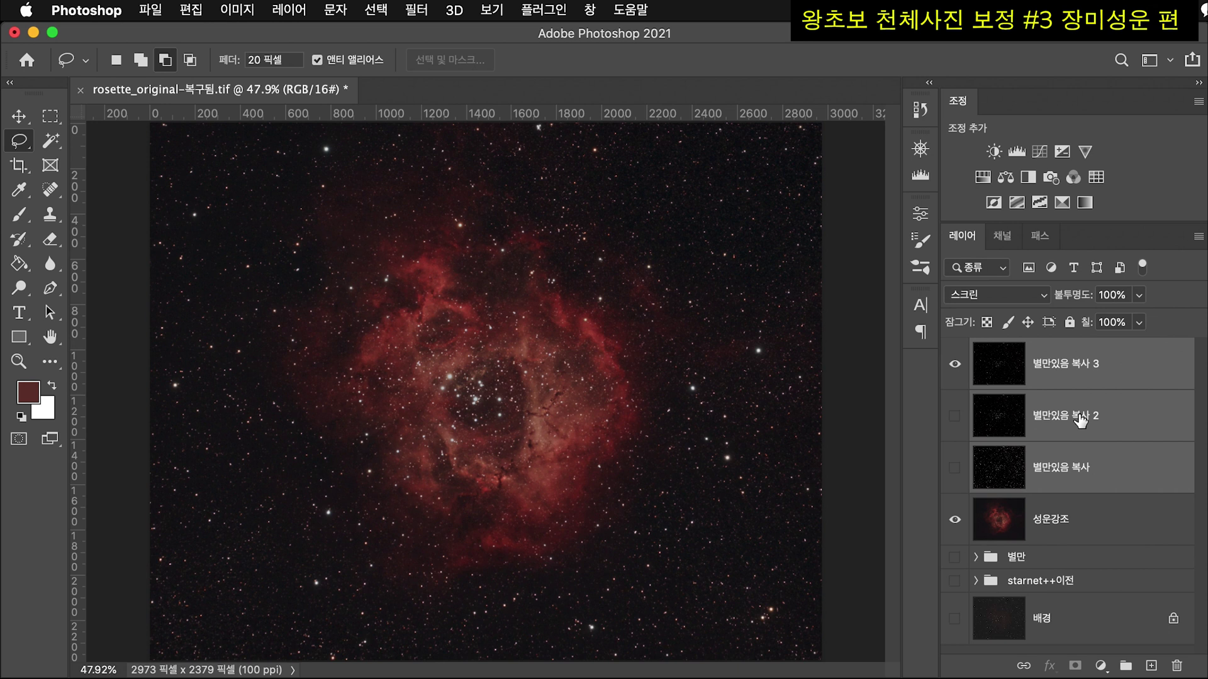
pyautogui.press('super+e')
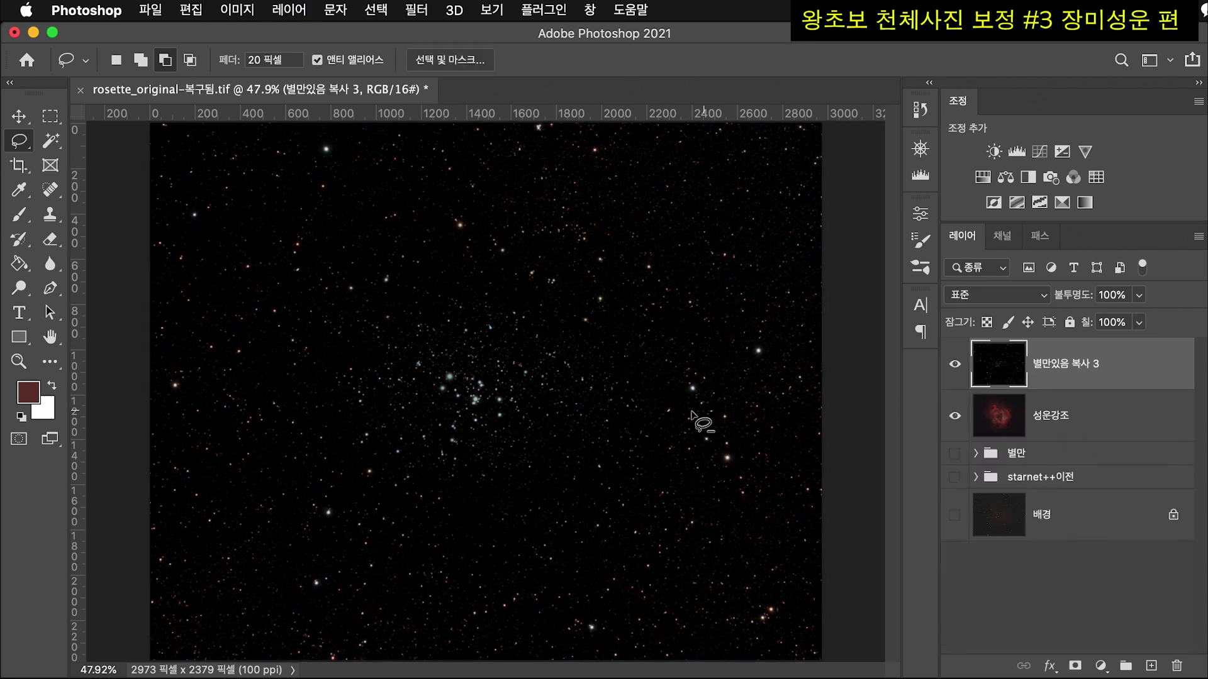
# - Change the blend mode of the star layer 별만있음 복사 3 so the nebula layer 성운강조 shows through beneath the stars
pyautogui.click(1020, 425)
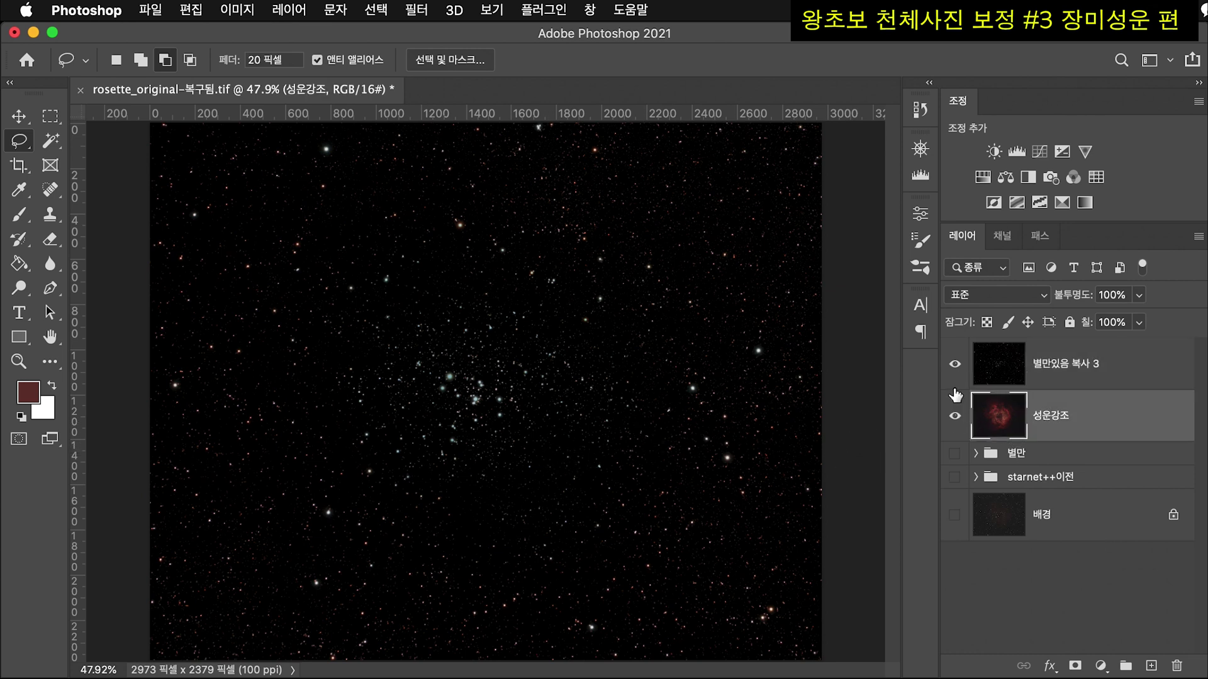
pyautogui.click(988, 378)
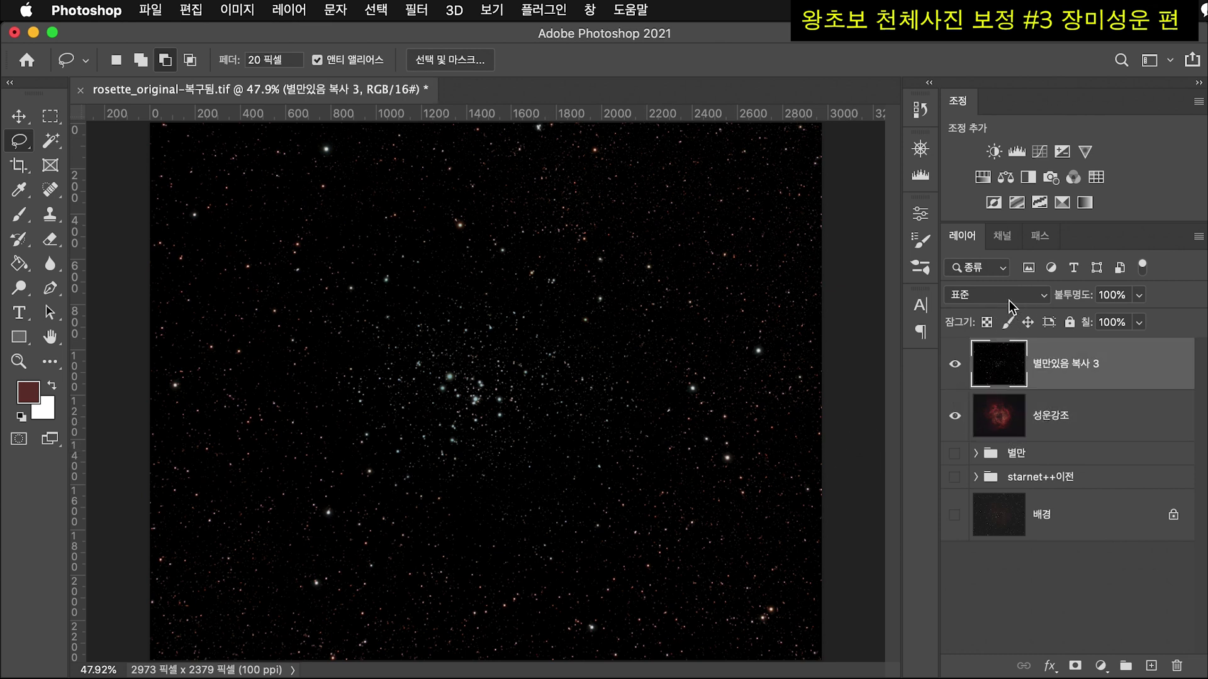
pyautogui.click(1009, 307)
pyautogui.click(1005, 437)
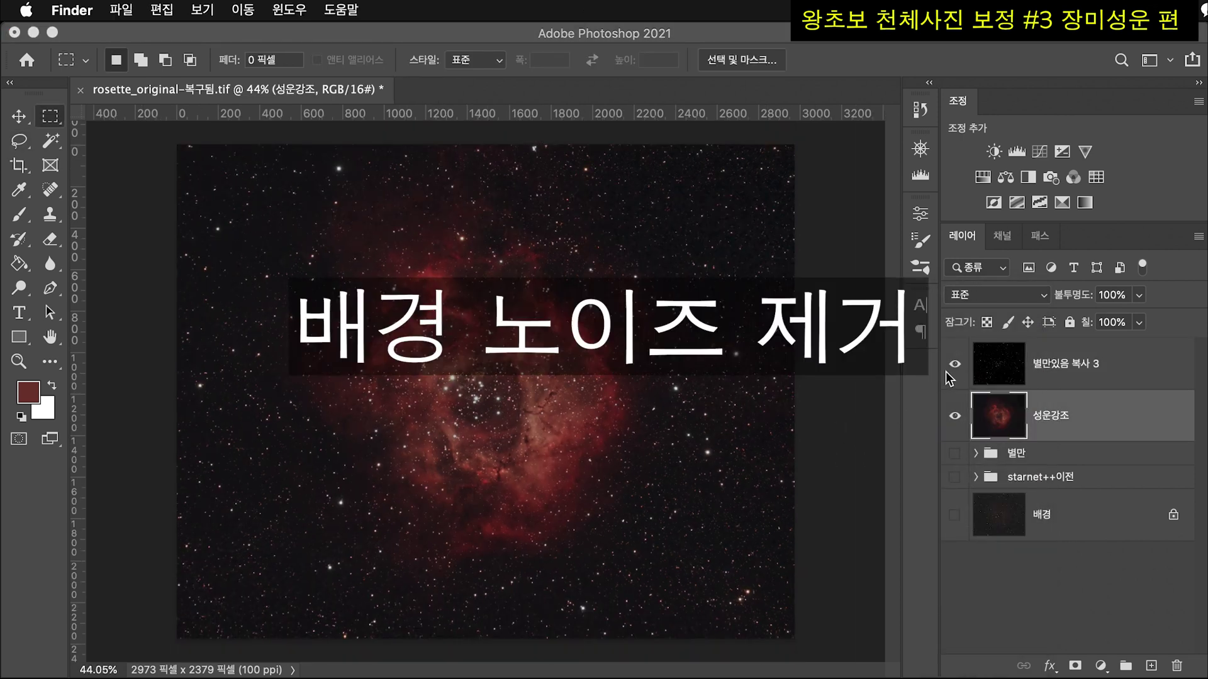
# - Hide the star layer 별만있음 복사 3 and examine the noise in the dark background around the nebula on 성운강조
pyautogui.click(953, 365)
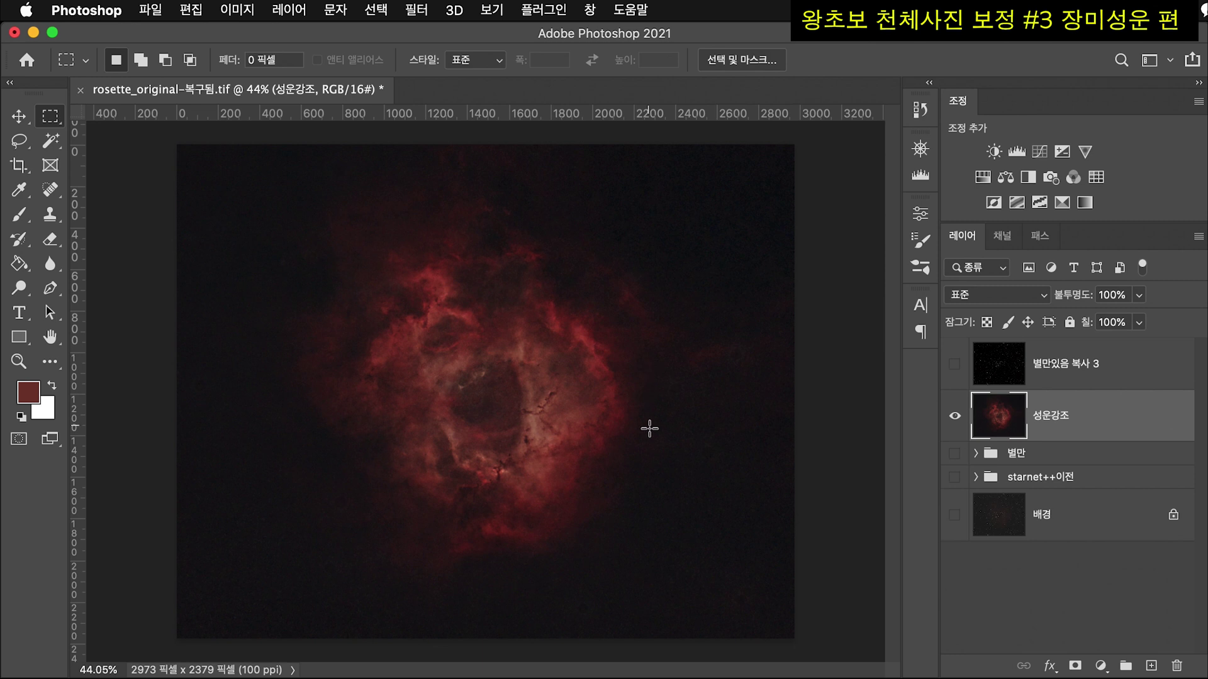
pyautogui.scroll(5, 717, 413)
pyautogui.scroll(2, 717, 412)
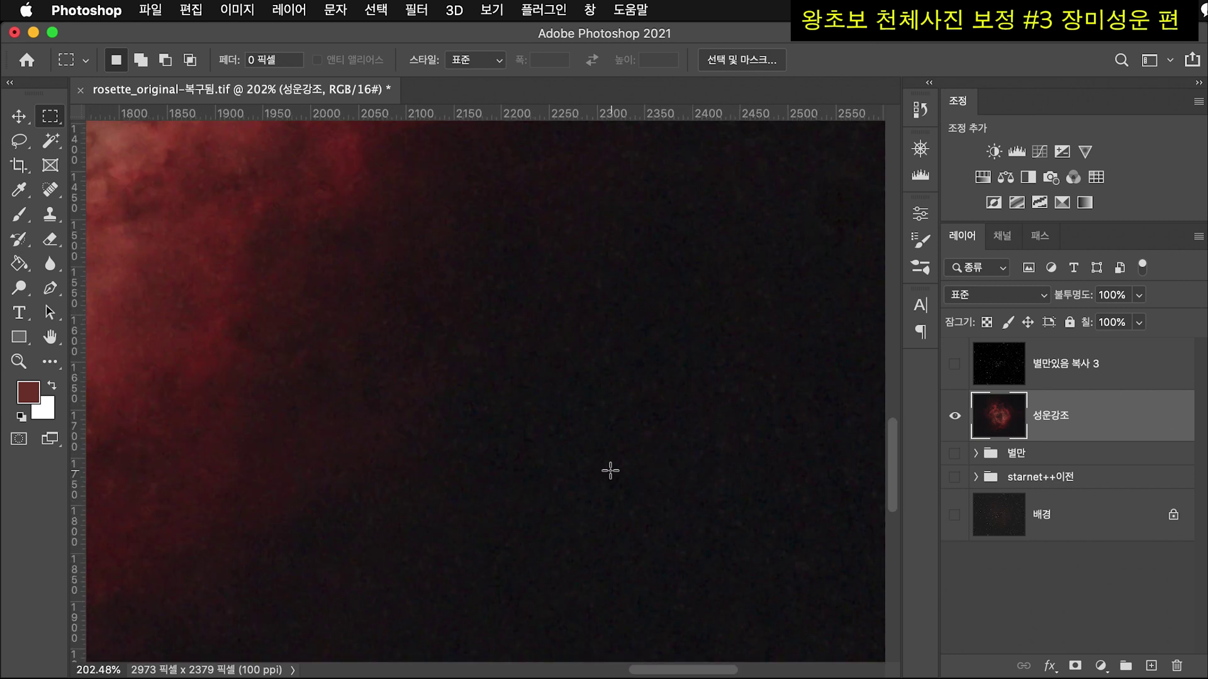
pyautogui.scroll(-3, 749, 427)
pyautogui.scroll(5, 734, 487)
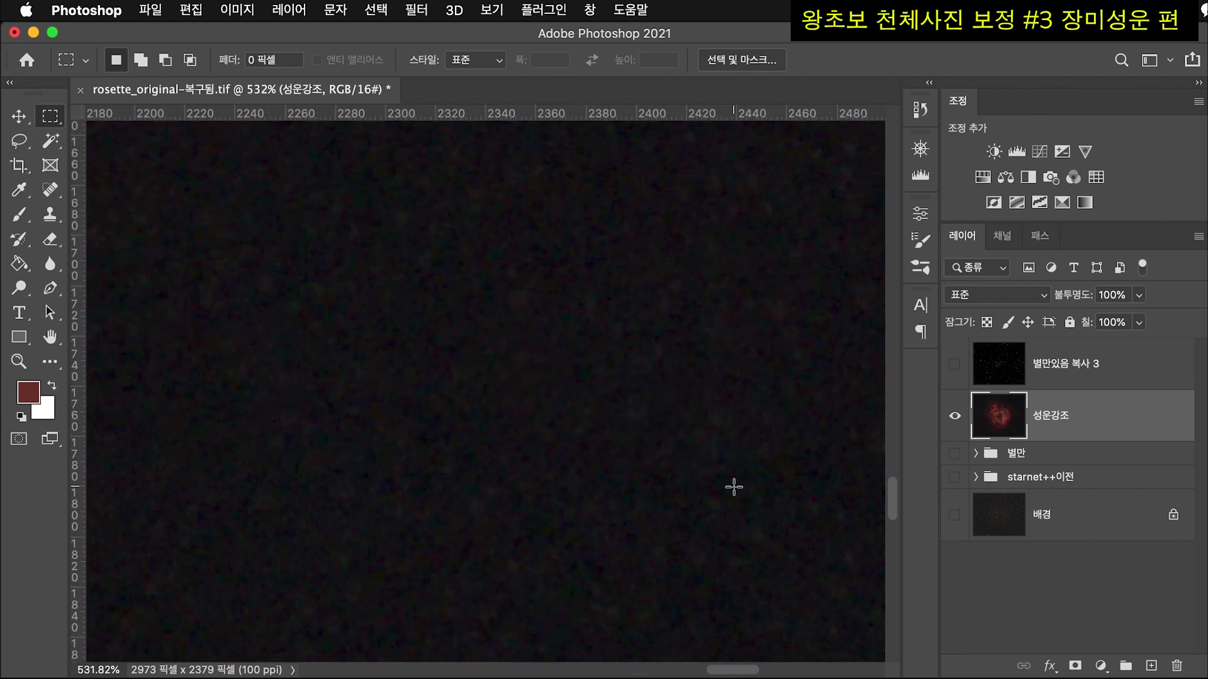
pyautogui.scroll(-5, 627, 446)
pyautogui.scroll(4, 627, 446)
pyautogui.scroll(-2, 627, 447)
pyautogui.scroll(-4, 627, 448)
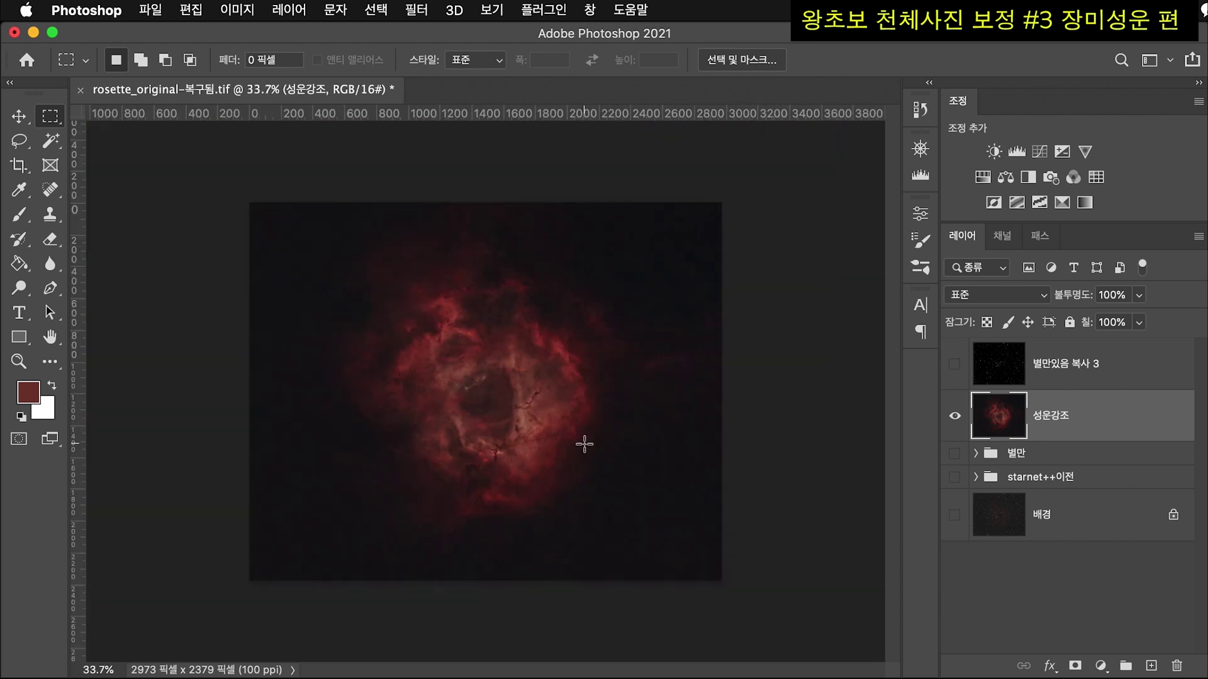
pyautogui.scroll(1, 628, 480)
pyautogui.scroll(-2, 627, 478)
pyautogui.scroll(1, 628, 481)
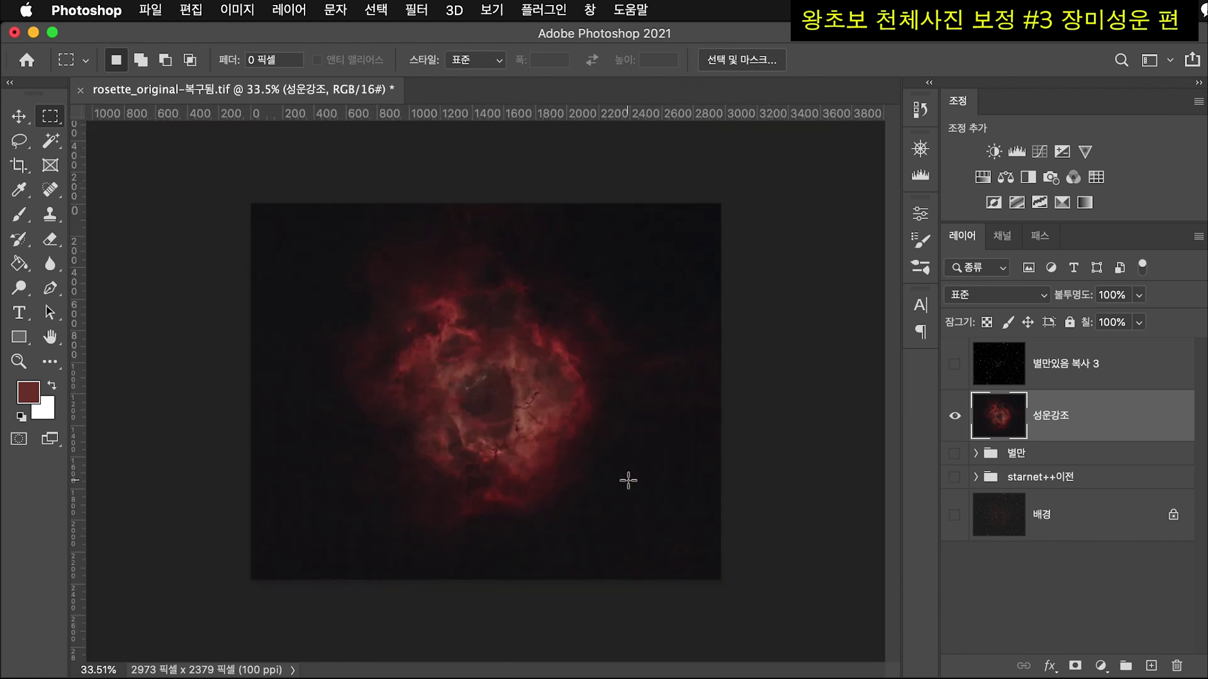
# - Duplicate the layer 성운강조 and select the copy's dark sky with Color Range (색상 범위), using a sampled background colour and tolerance 68
pyautogui.moveTo(1006, 412); pyautogui.dragTo(1151, 665)
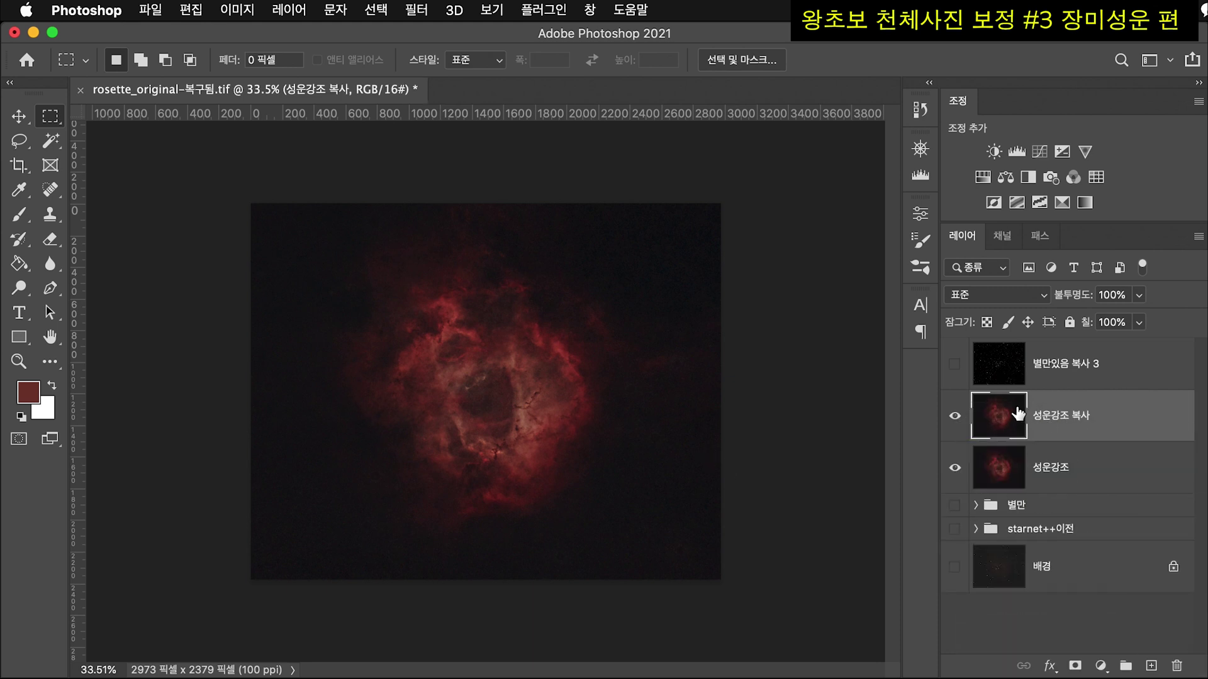
pyautogui.click(376, 9)
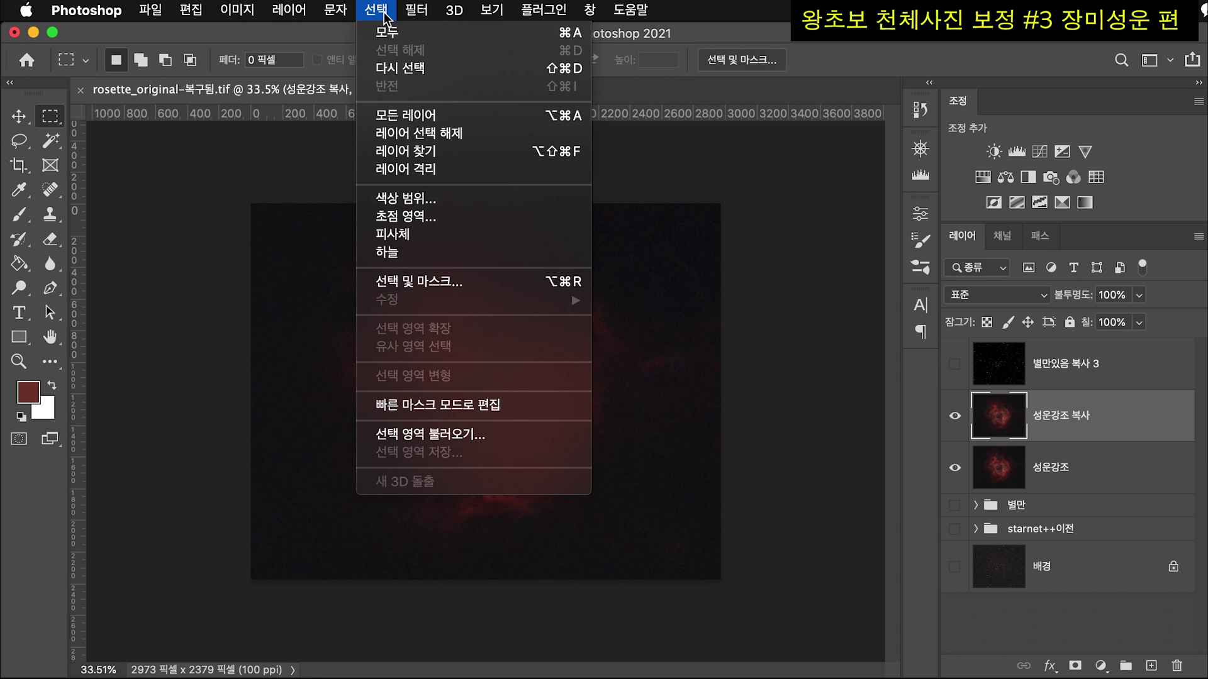
pyautogui.click(399, 199)
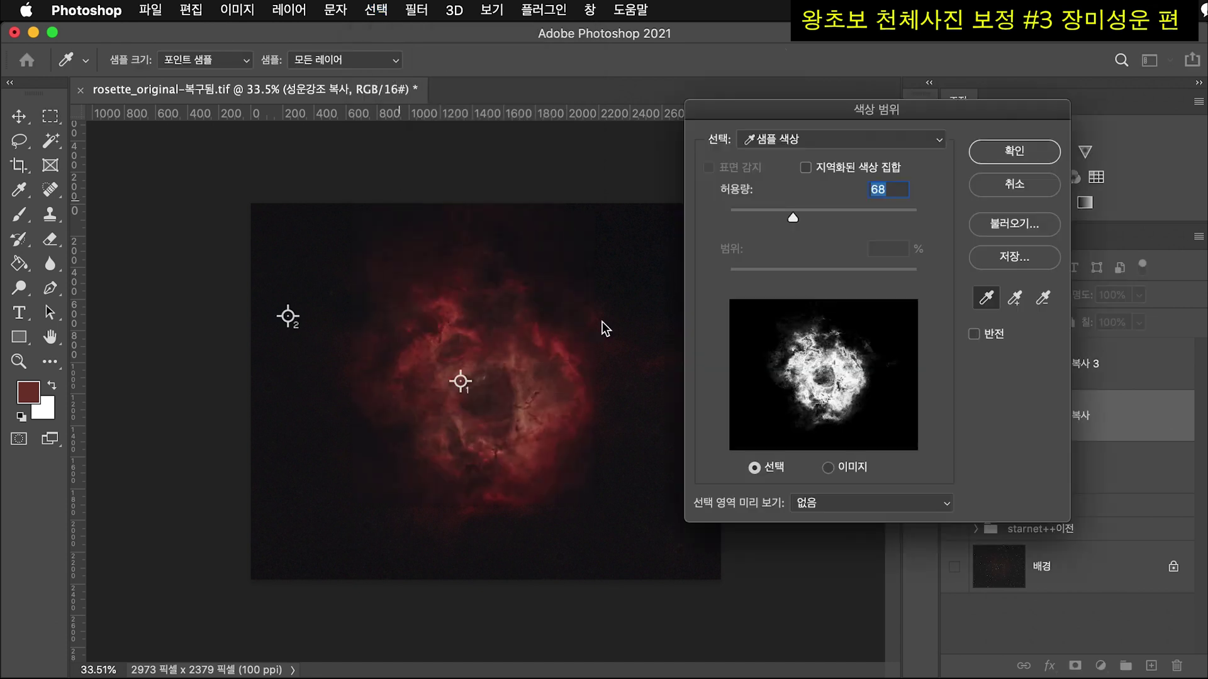
pyautogui.click(768, 149)
pyautogui.click(759, 145)
pyautogui.scroll(3, 320, 469)
pyautogui.scroll(-5, 275, 498)
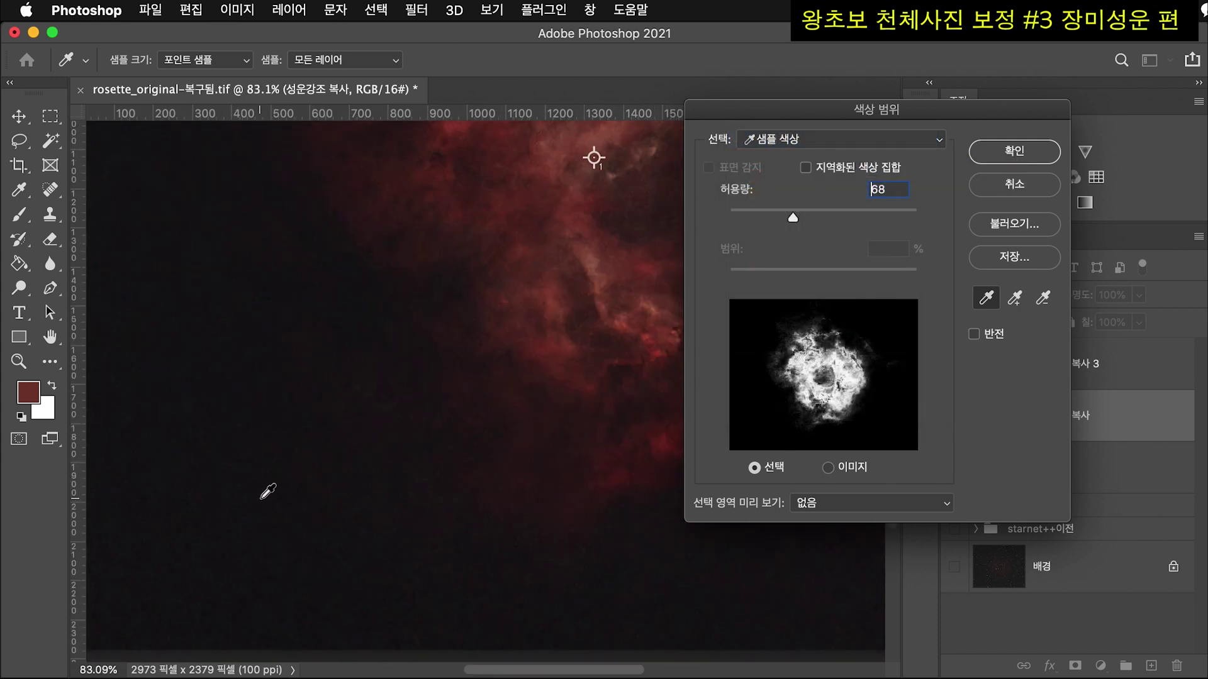
pyautogui.click(181, 403)
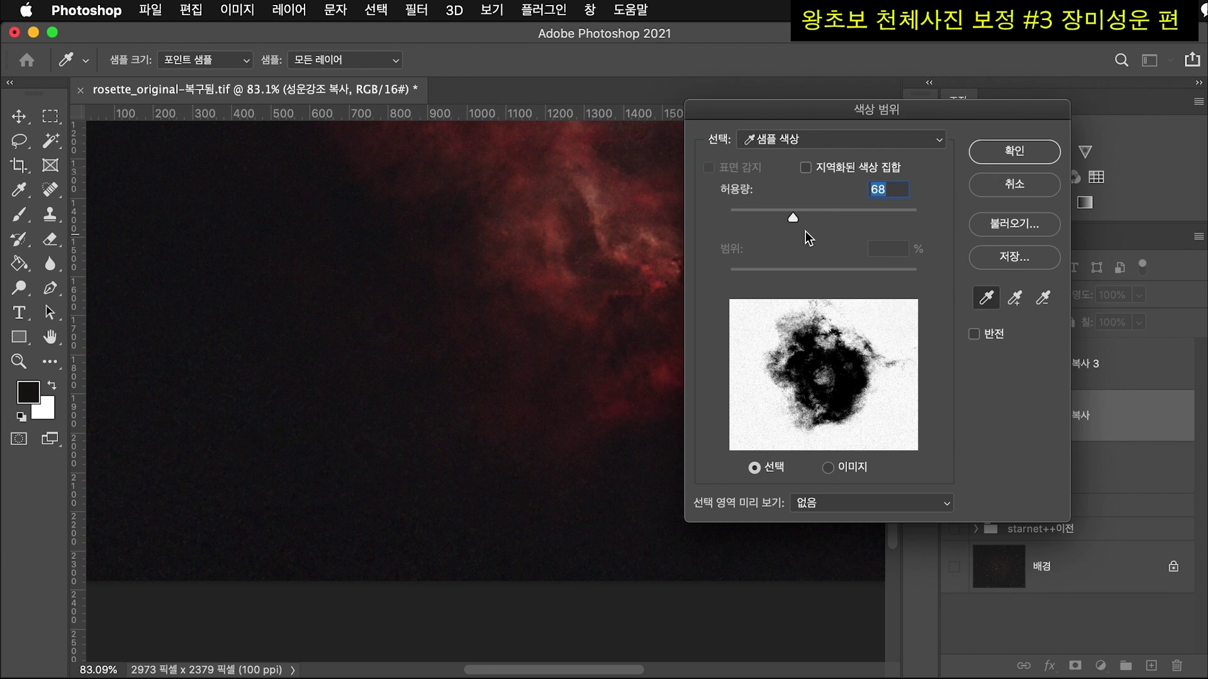
pyautogui.click(1014, 151)
# - Feather the dark sky selection around the nebula by 10 pixels
pyautogui.scroll(5, 607, 356)
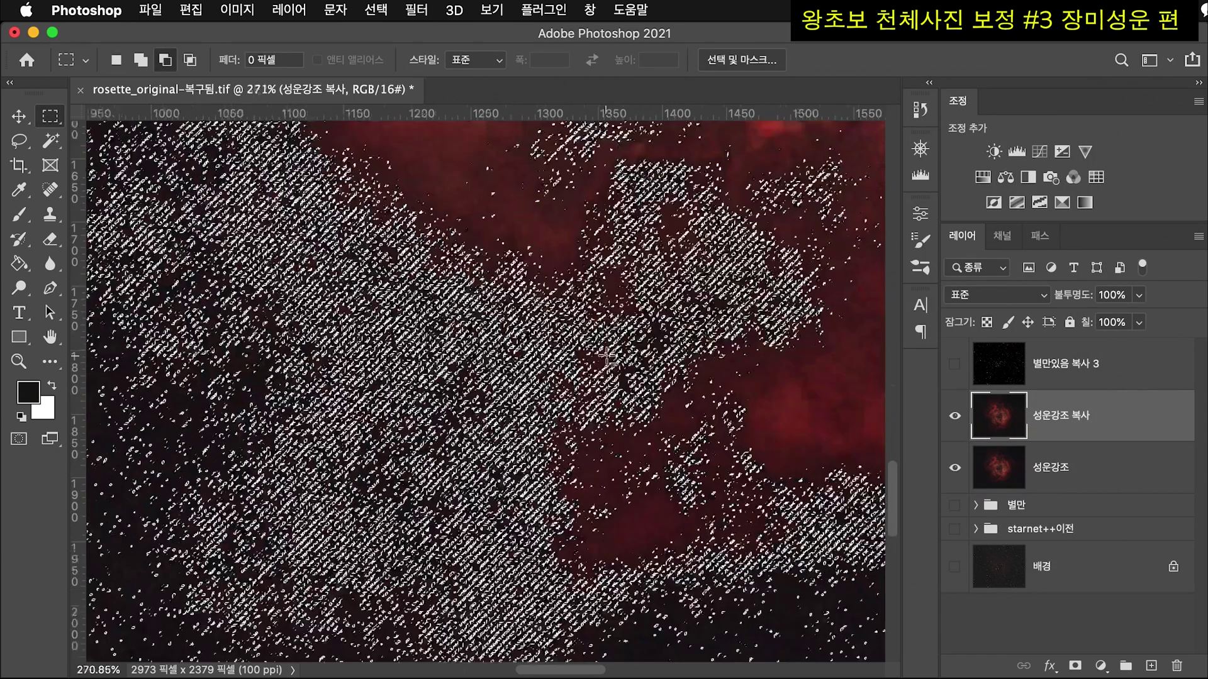
pyautogui.scroll(-5, 607, 357)
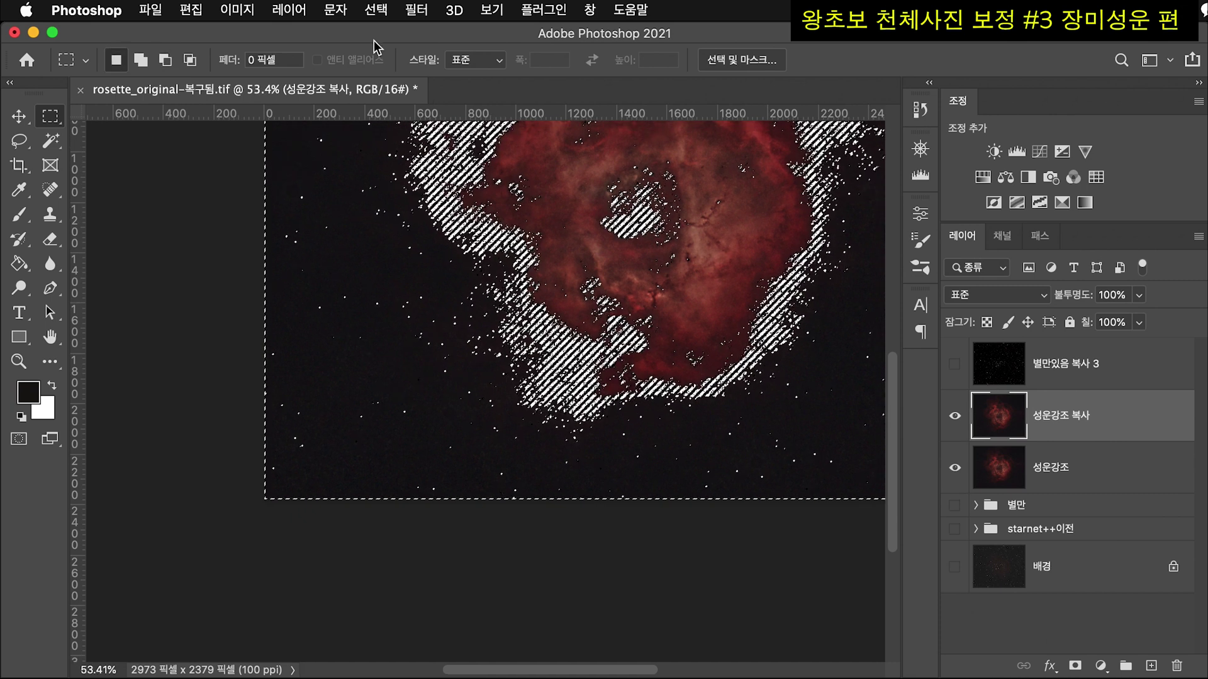
pyautogui.click(376, 10)
pyautogui.moveTo(432, 300)
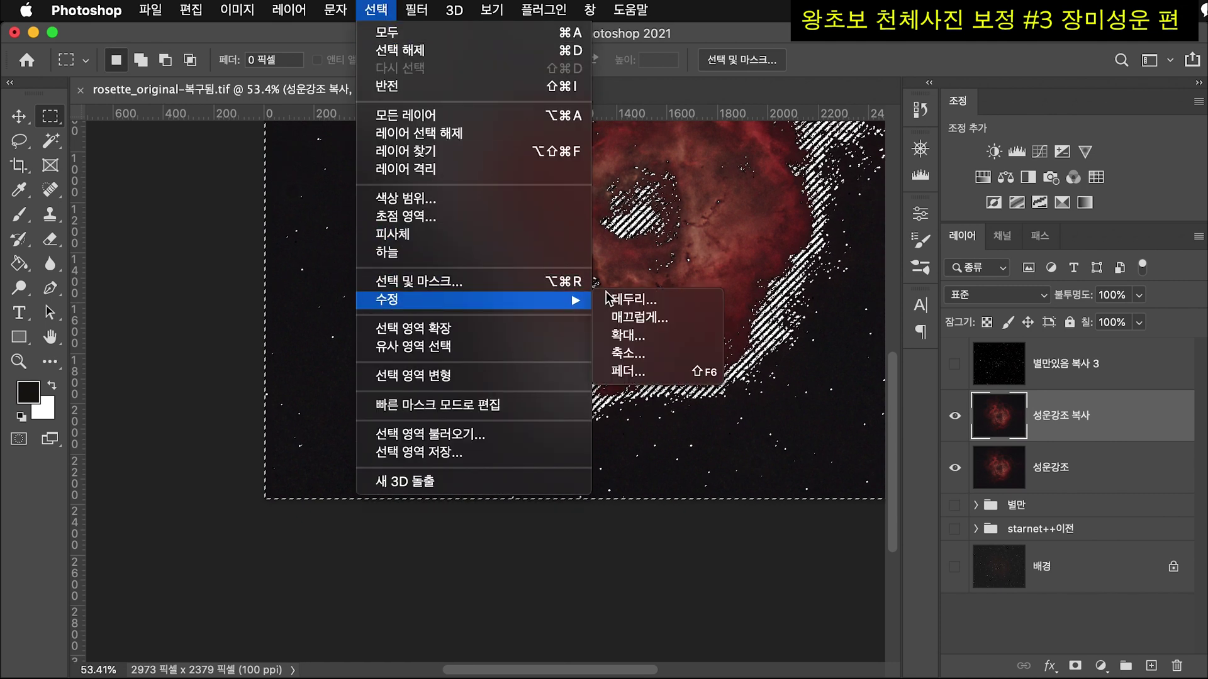
pyautogui.click(661, 371)
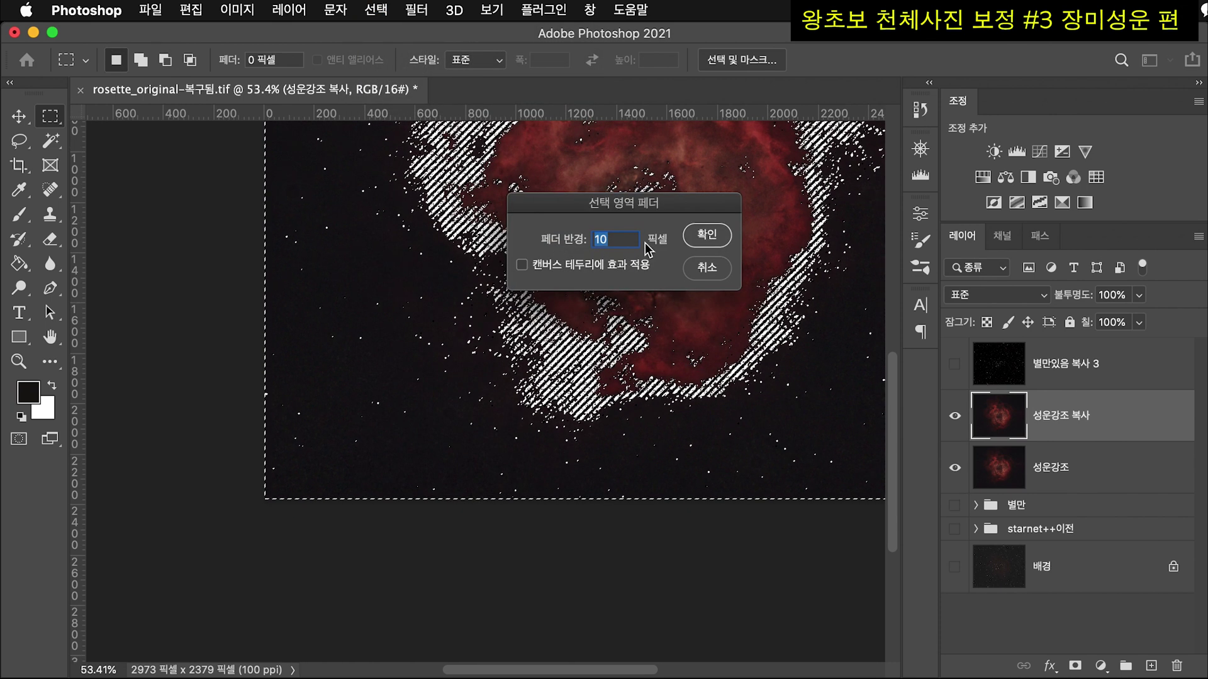
pyautogui.click(707, 235)
pyautogui.scroll(-3, 700, 237)
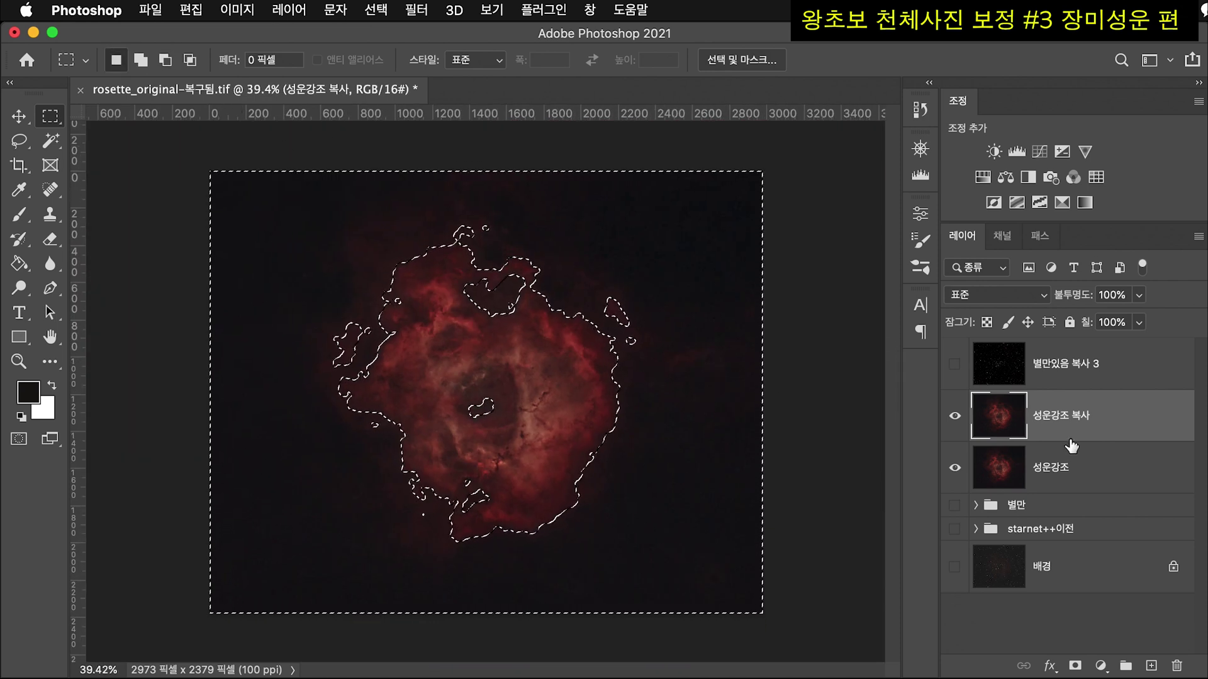
# - Add a Curves adjustment for the selected sky with input 66 lowered to output 41 and raised highlights, clipped to 성운강조 복사
pyautogui.click(1040, 157)
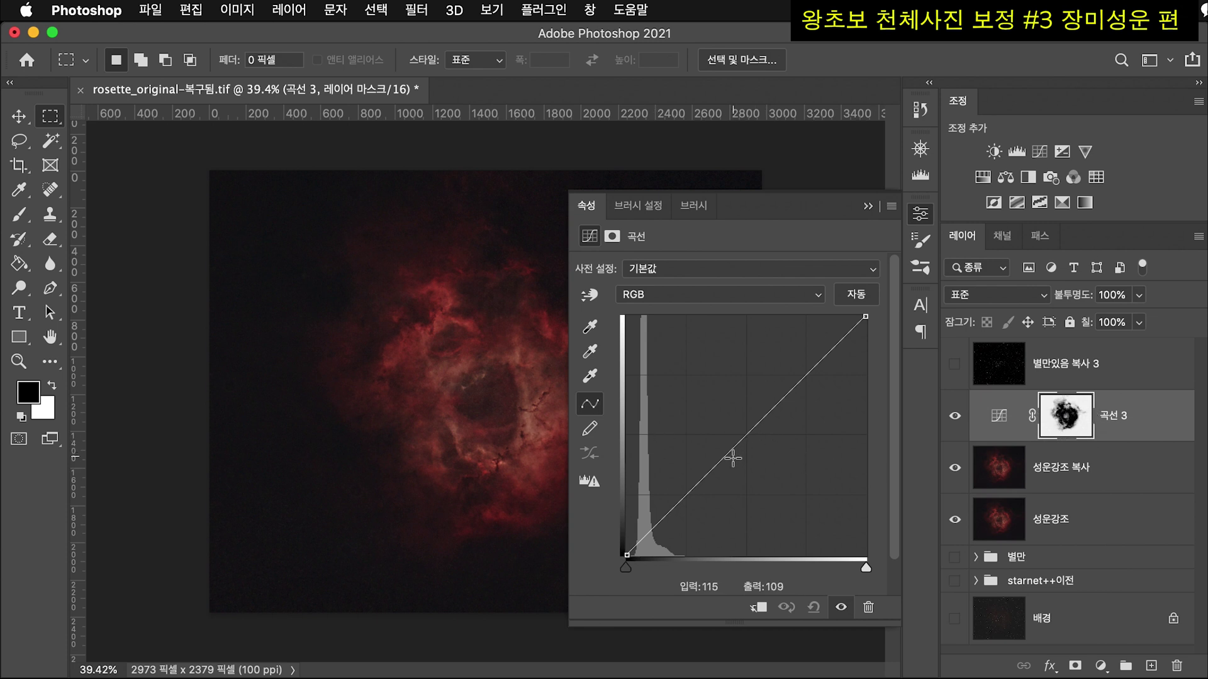
pyautogui.moveTo(650, 527); pyautogui.dragTo(644, 549)
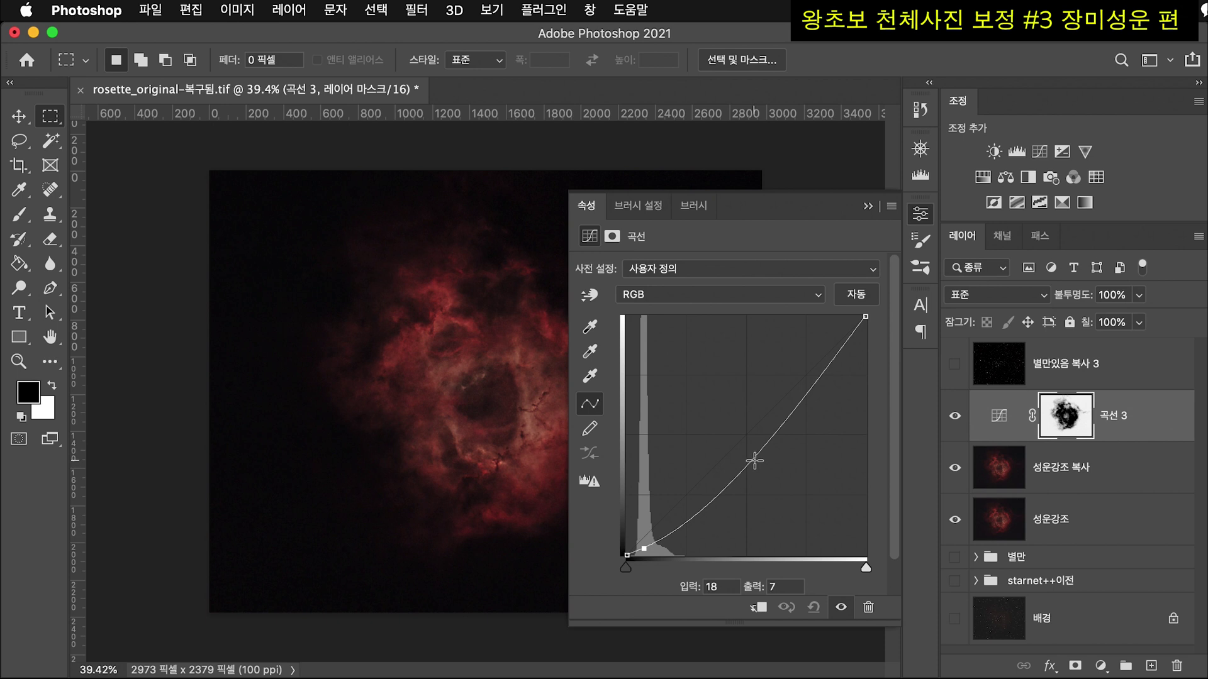
pyautogui.moveTo(749, 445); pyautogui.dragTo(741, 422)
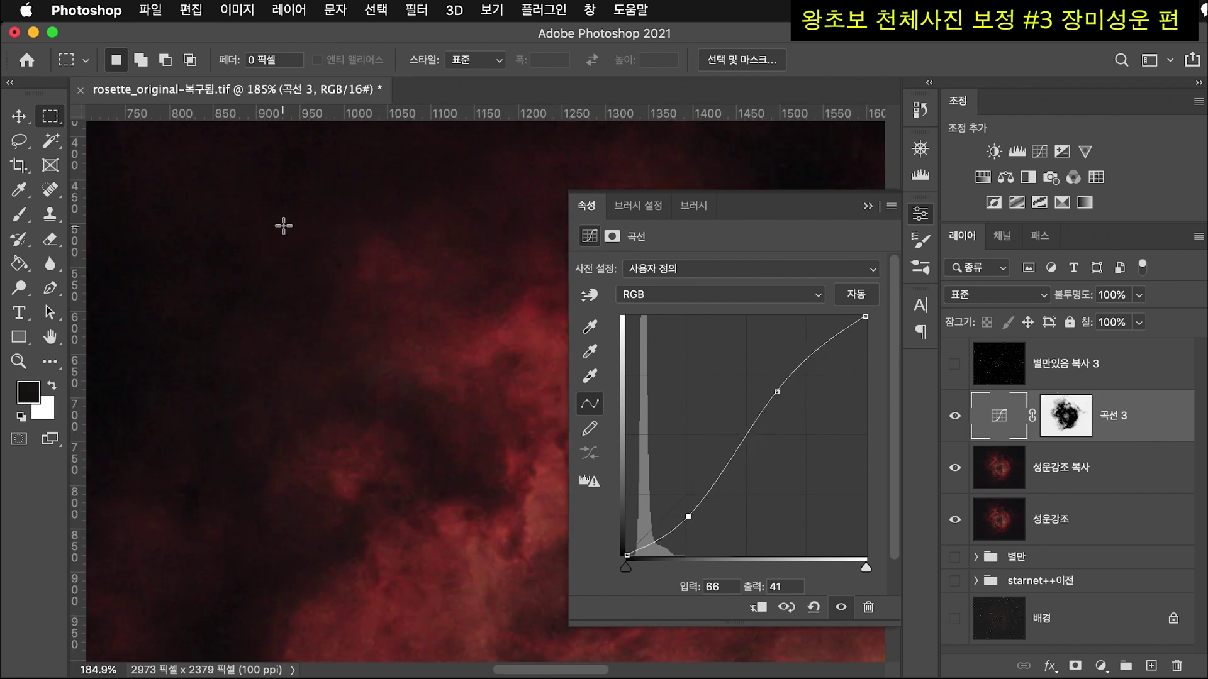
pyautogui.scroll(-5, 283, 233)
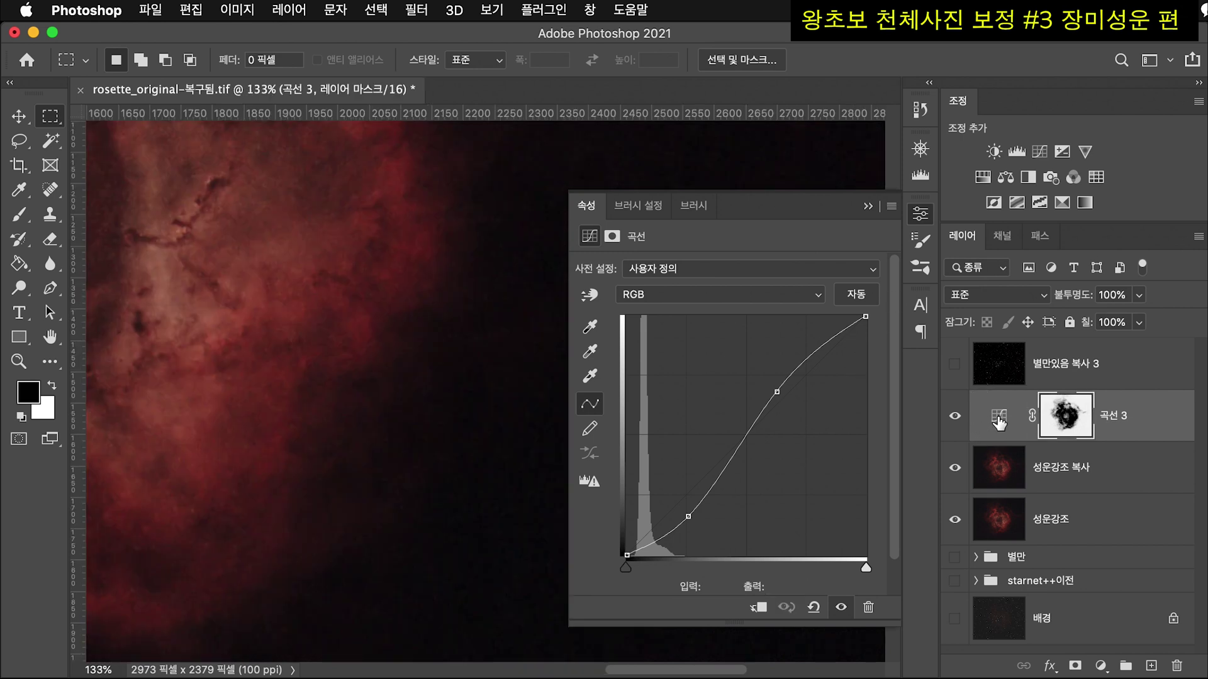
pyautogui.click(1066, 415)
pyautogui.click(758, 607)
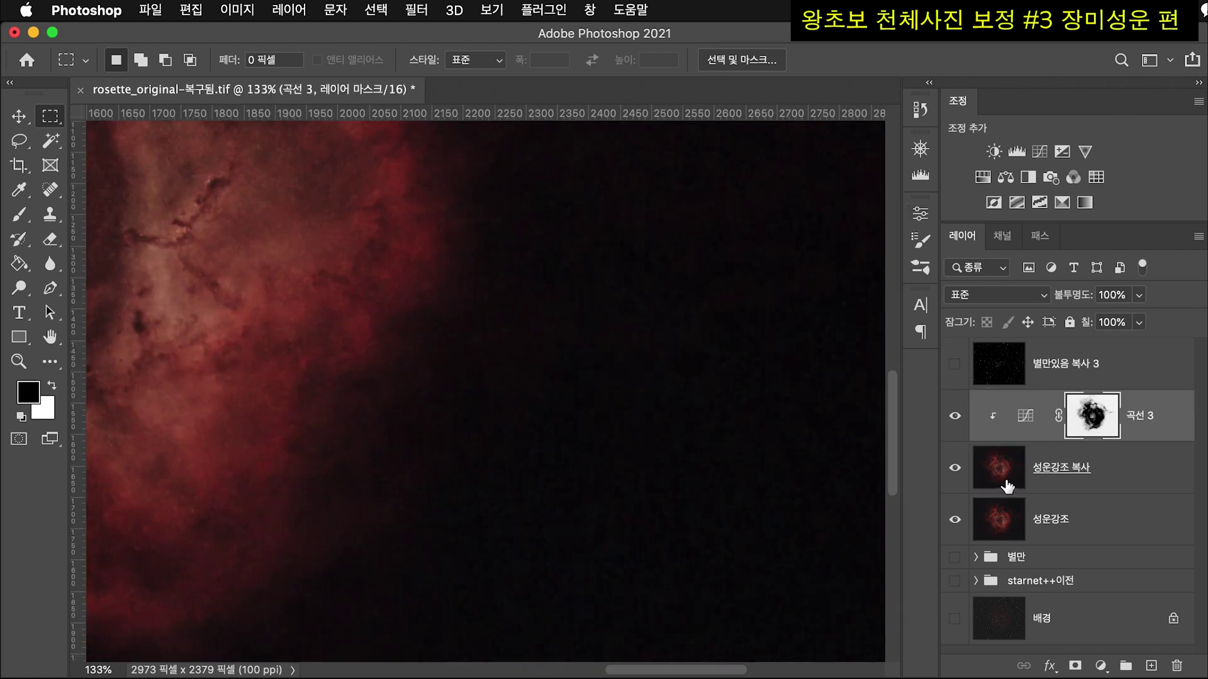
# - Set the opacity of the layer 성운강조 복사 to 80%, checking the background noise while adjusting
pyautogui.click(1007, 485)
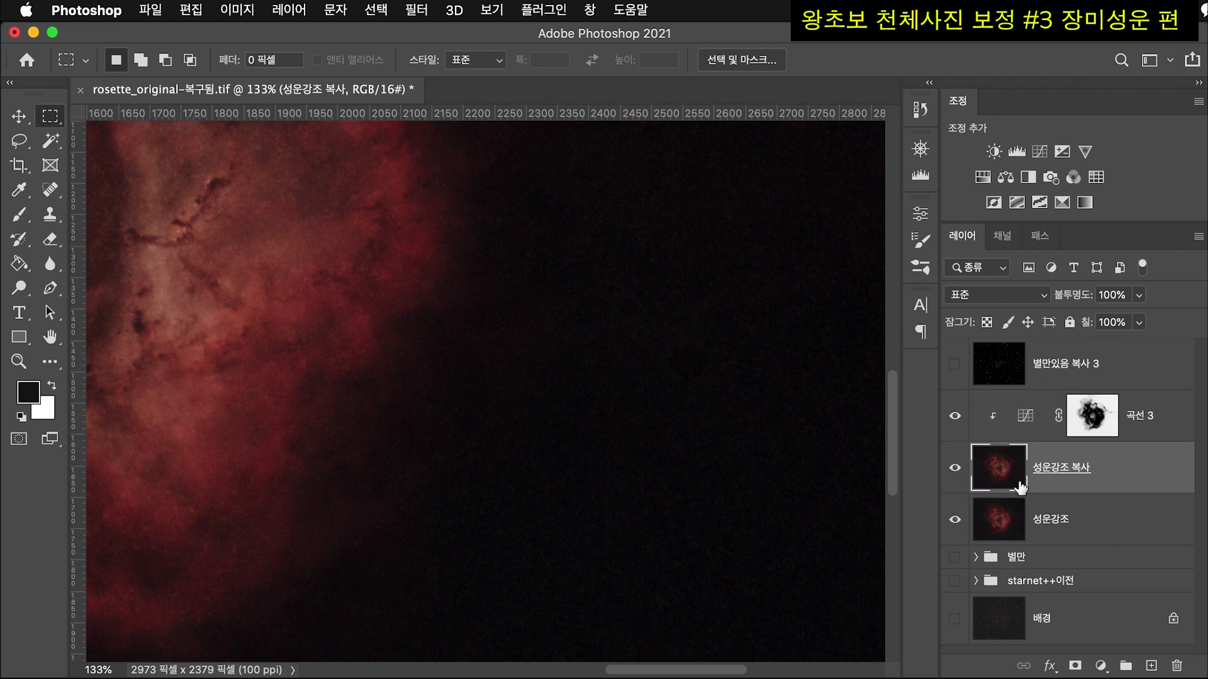
pyautogui.click(1139, 295)
pyautogui.moveTo(1113, 316); pyautogui.dragTo(1051, 316)
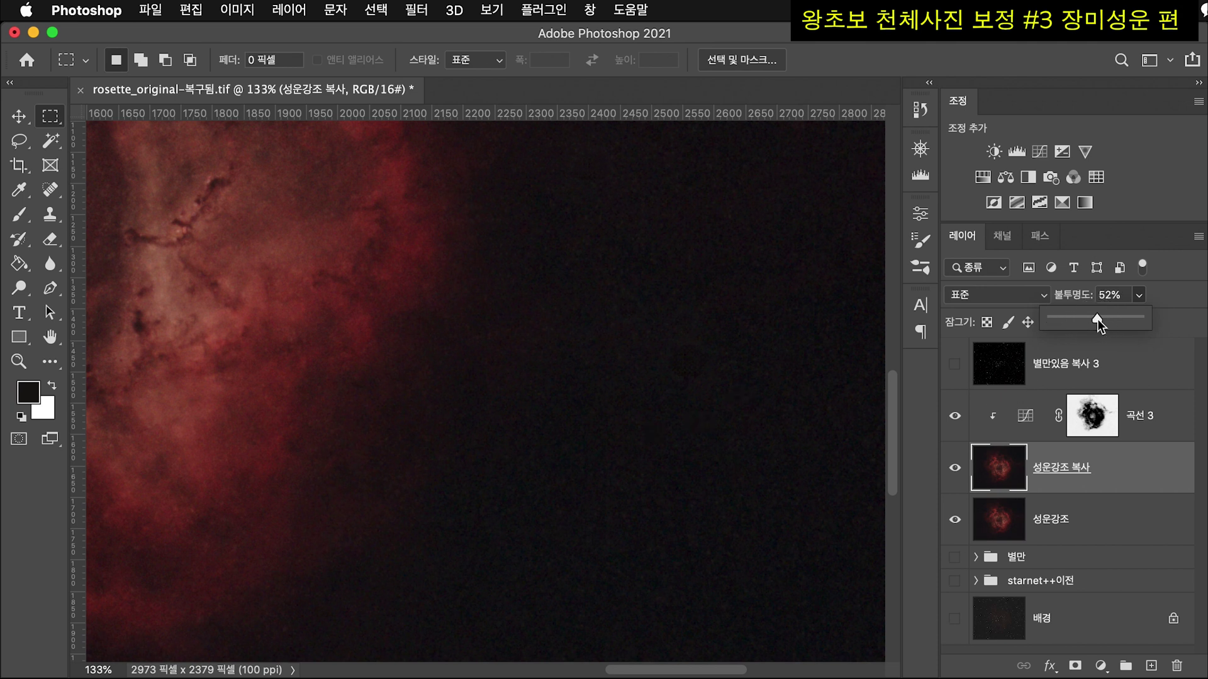
pyautogui.scroll(-5, 844, 367)
pyautogui.moveTo(1112, 321); pyautogui.dragTo(1115, 320)
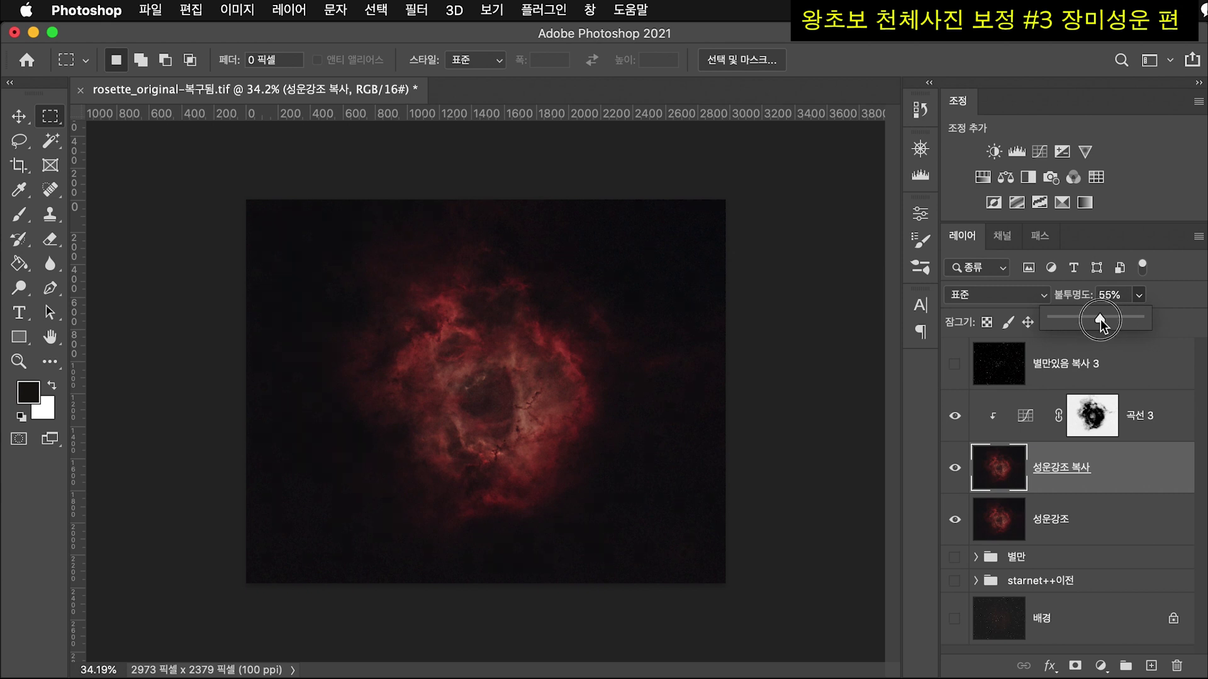
pyautogui.scroll(8, 577, 463)
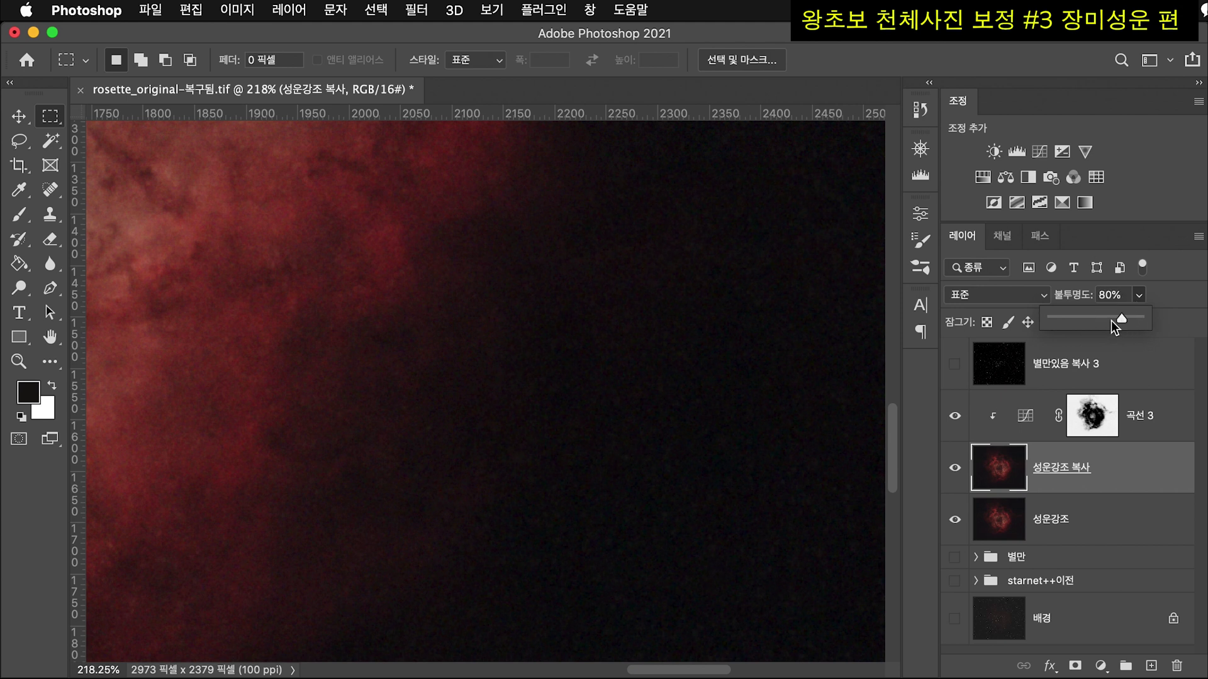
pyautogui.moveTo(1119, 316); pyautogui.dragTo(1116, 319)
pyautogui.scroll(1, 1116, 319)
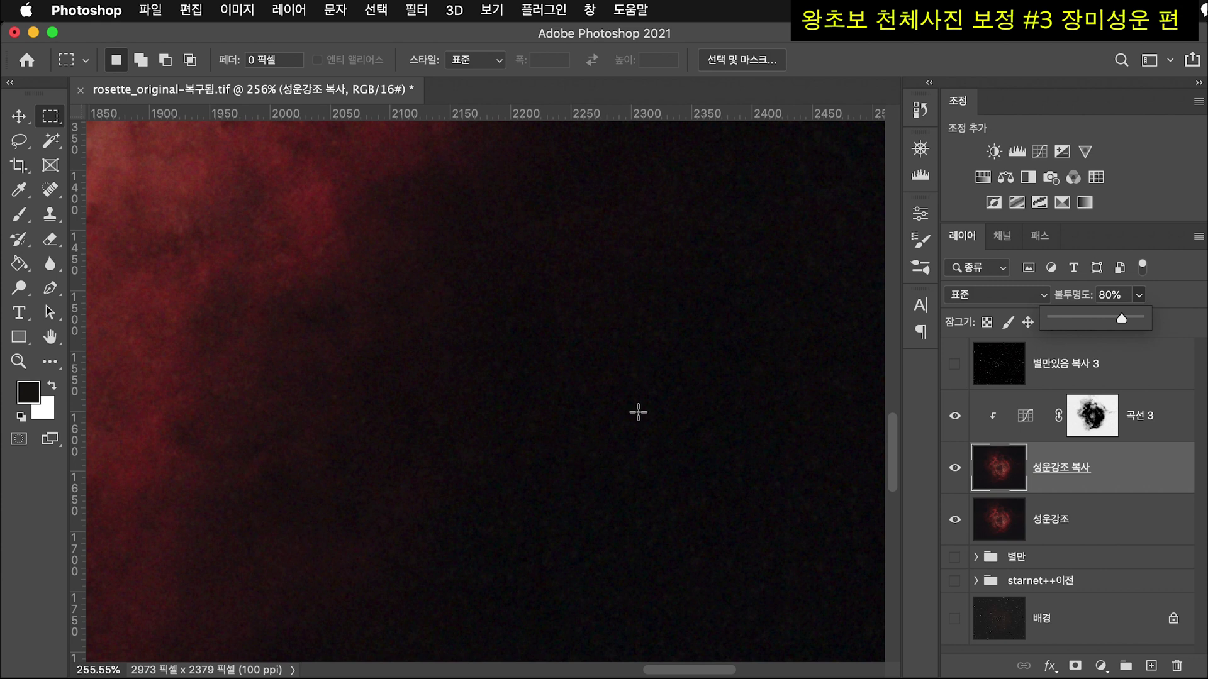
# - Compare the sky background with and without 성운강조 복사 by switching the layer's visibility, both close up and on the whole image
pyautogui.scroll(-4, 636, 412)
pyautogui.scroll(-4, 637, 412)
pyautogui.click(954, 468)
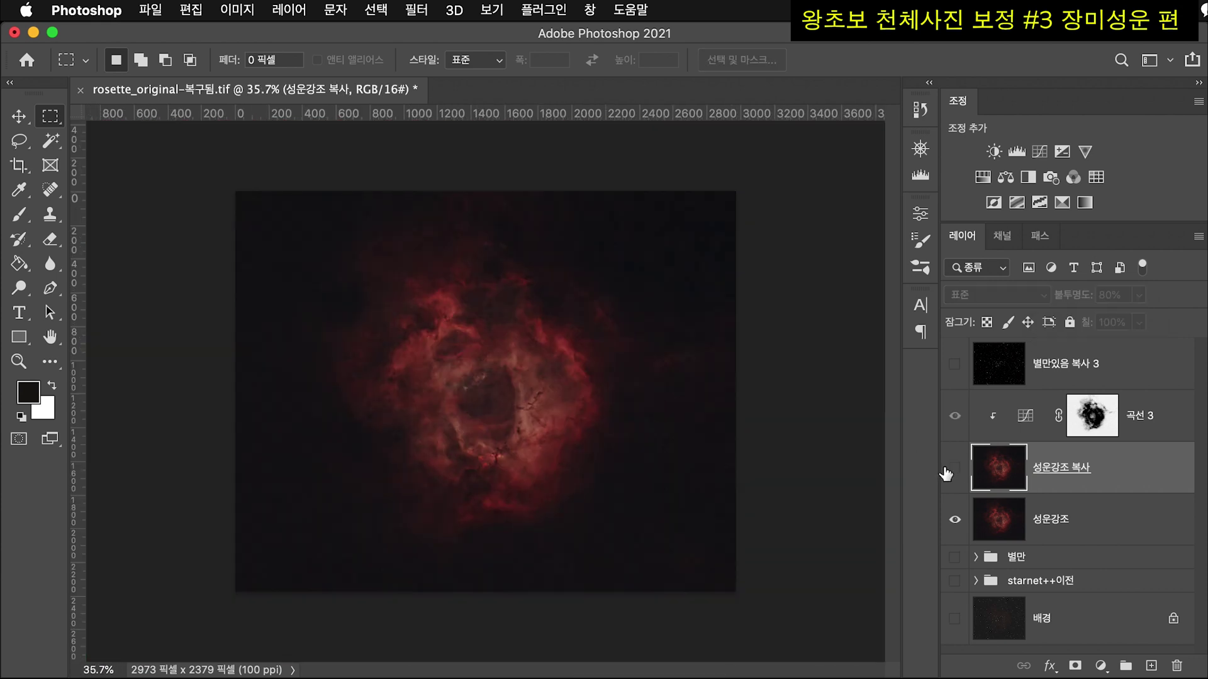
pyautogui.scroll(4, 654, 387)
pyautogui.click(954, 469)
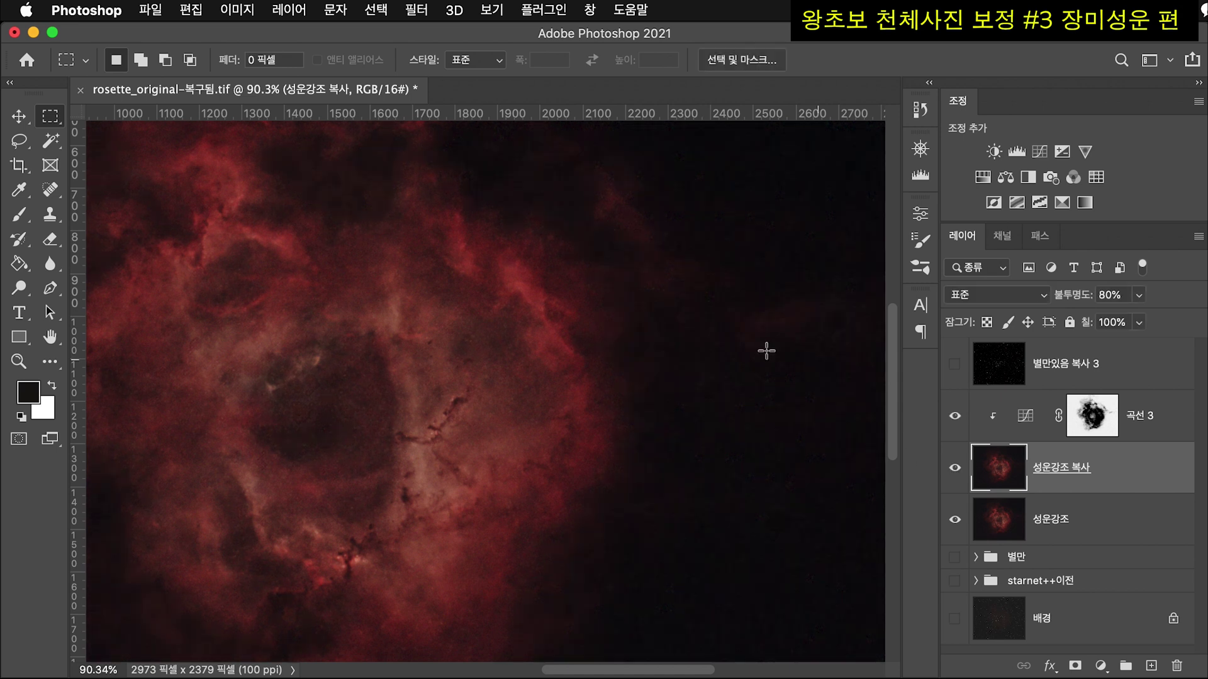
pyautogui.scroll(3, 647, 238)
pyautogui.click(954, 467)
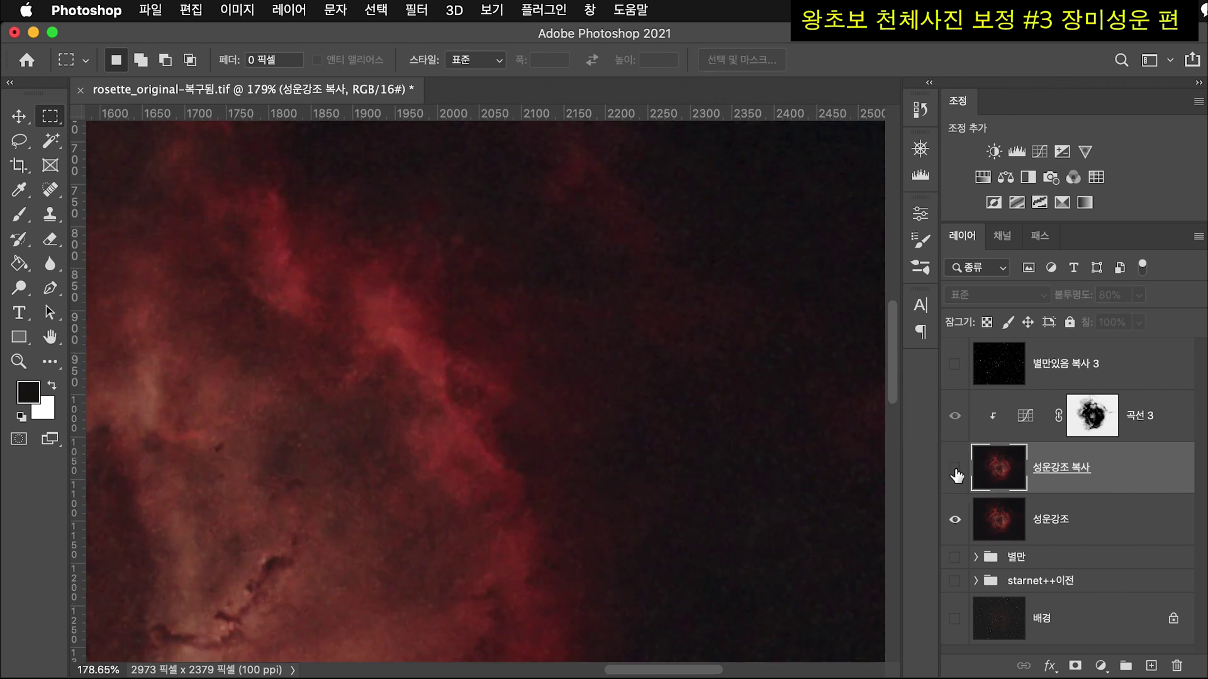
pyautogui.scroll(-3, 742, 397)
pyautogui.click(954, 467)
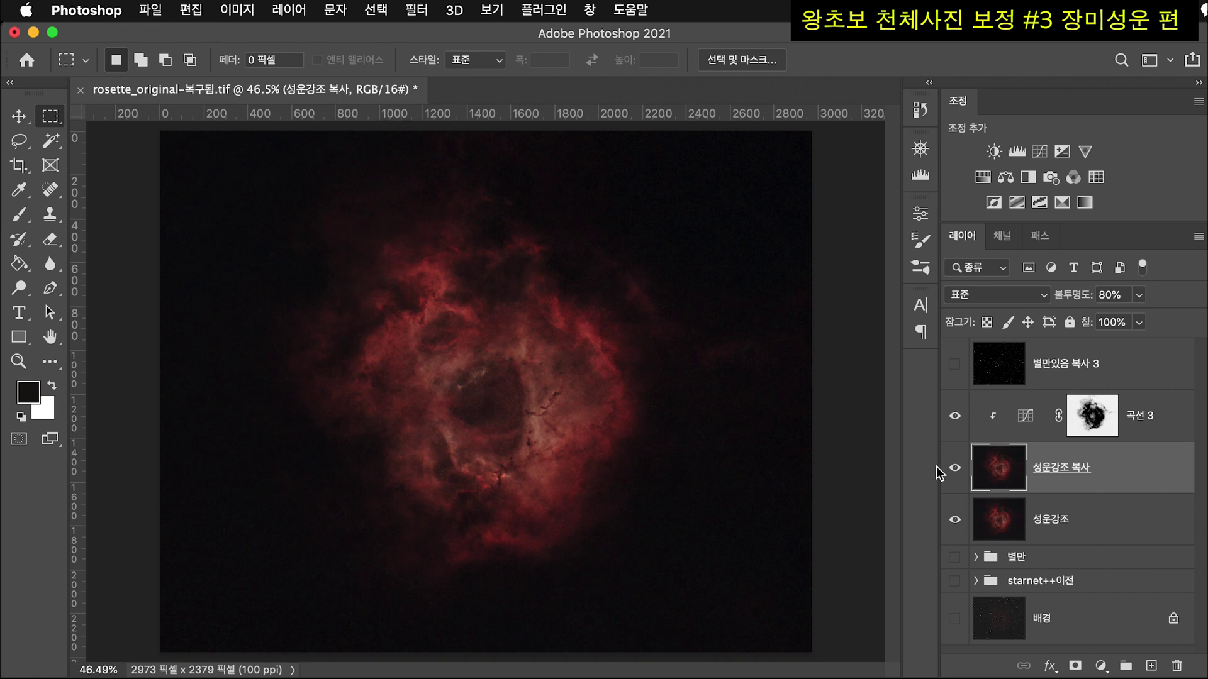
pyautogui.click(955, 469)
pyautogui.click(954, 469)
pyautogui.click(955, 470)
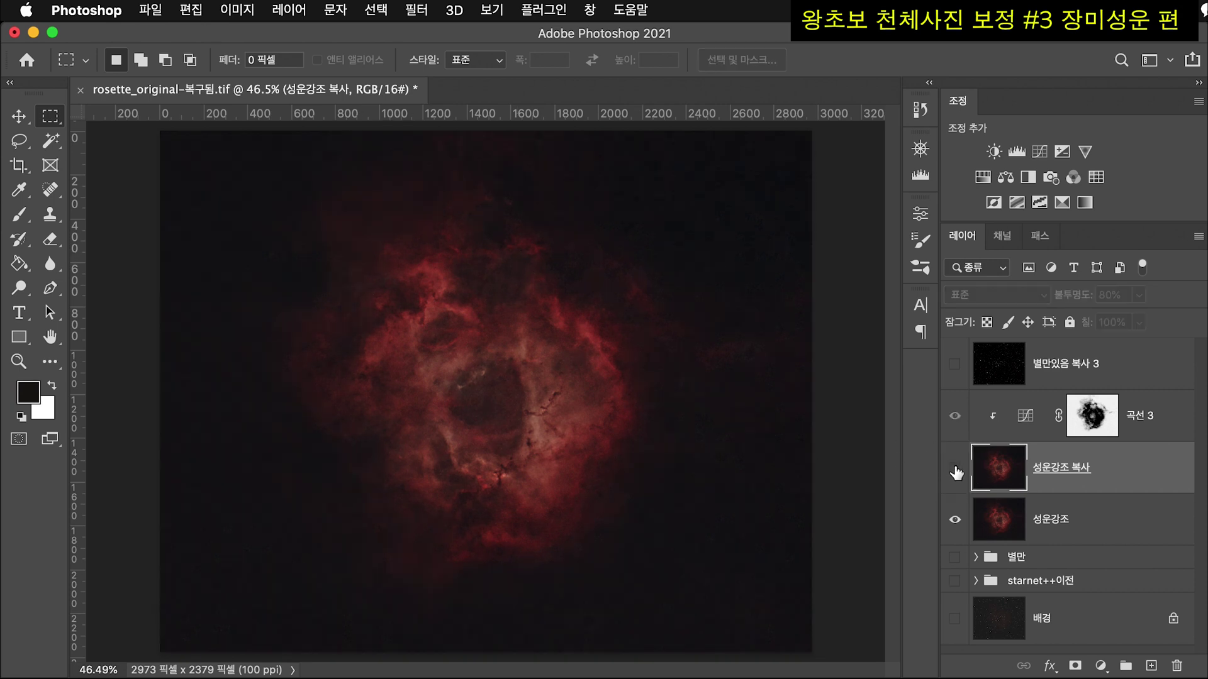
pyautogui.click(955, 470)
pyautogui.click(955, 470)
pyautogui.click(955, 470)
pyautogui.click(955, 470)
pyautogui.click(955, 470)
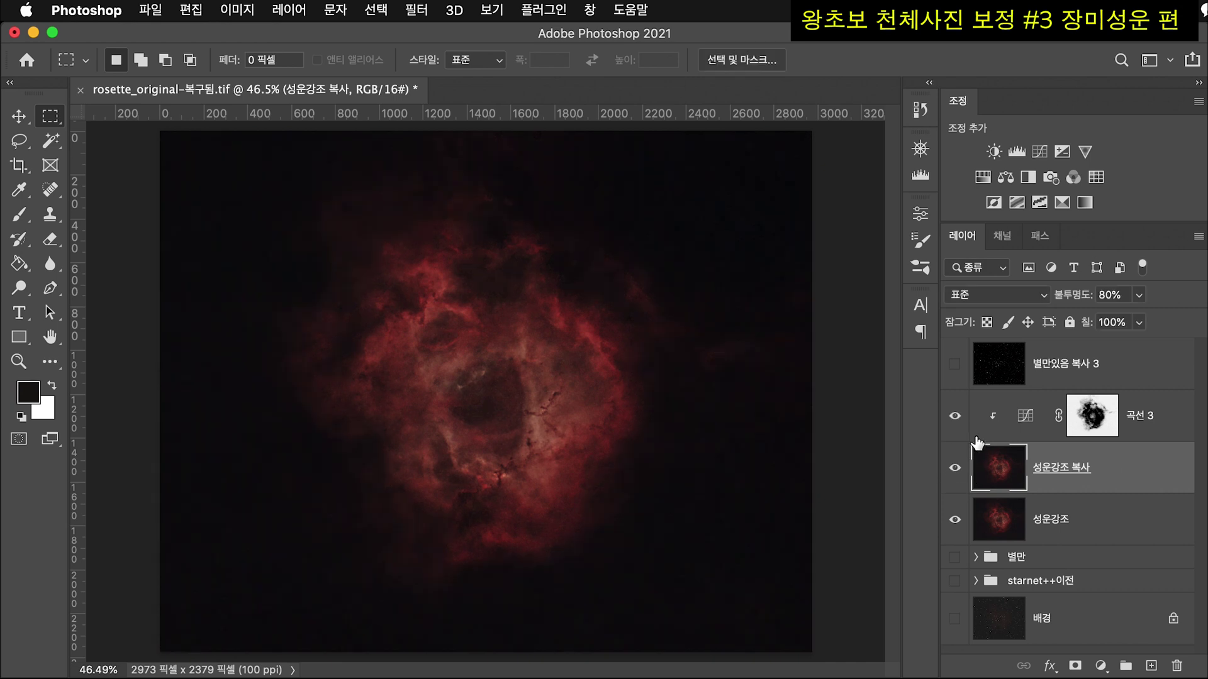
# - Set the opacity of the layer 성운강조 복사 to 60%
pyautogui.click(1138, 295)
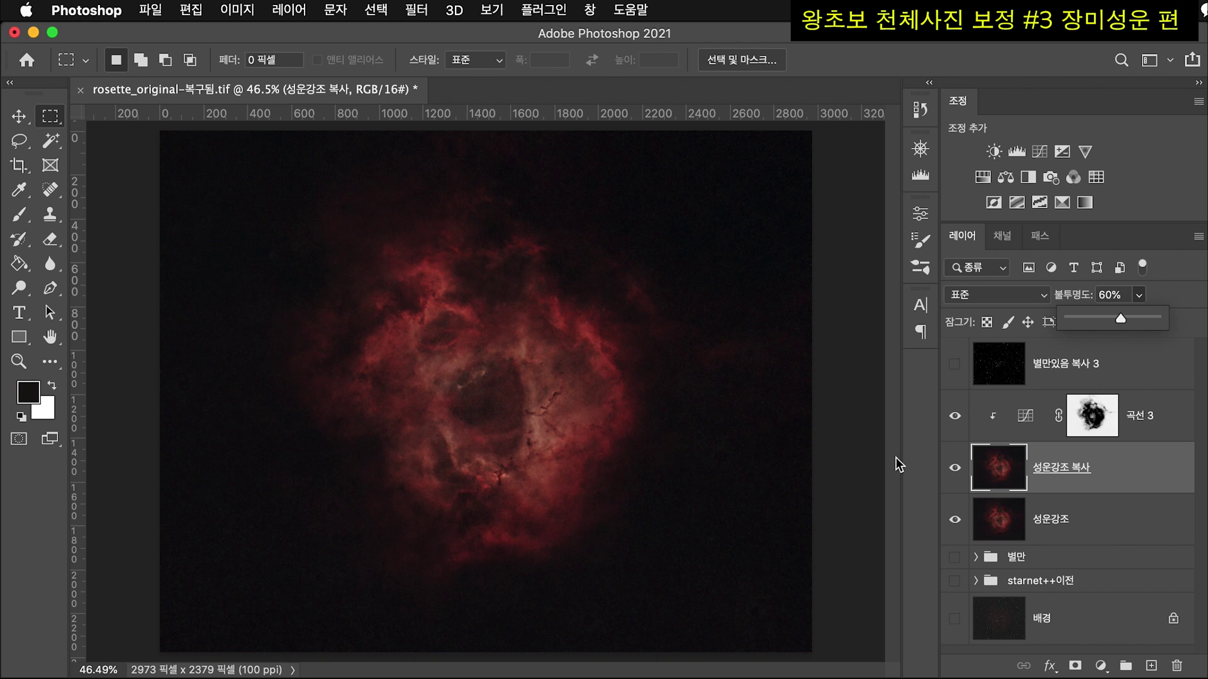
# - Check the visibility of 성운강조 복사 and show the star layer 별만있음 복사 3 over the nebula
pyautogui.click(983, 480)
pyautogui.click(956, 472)
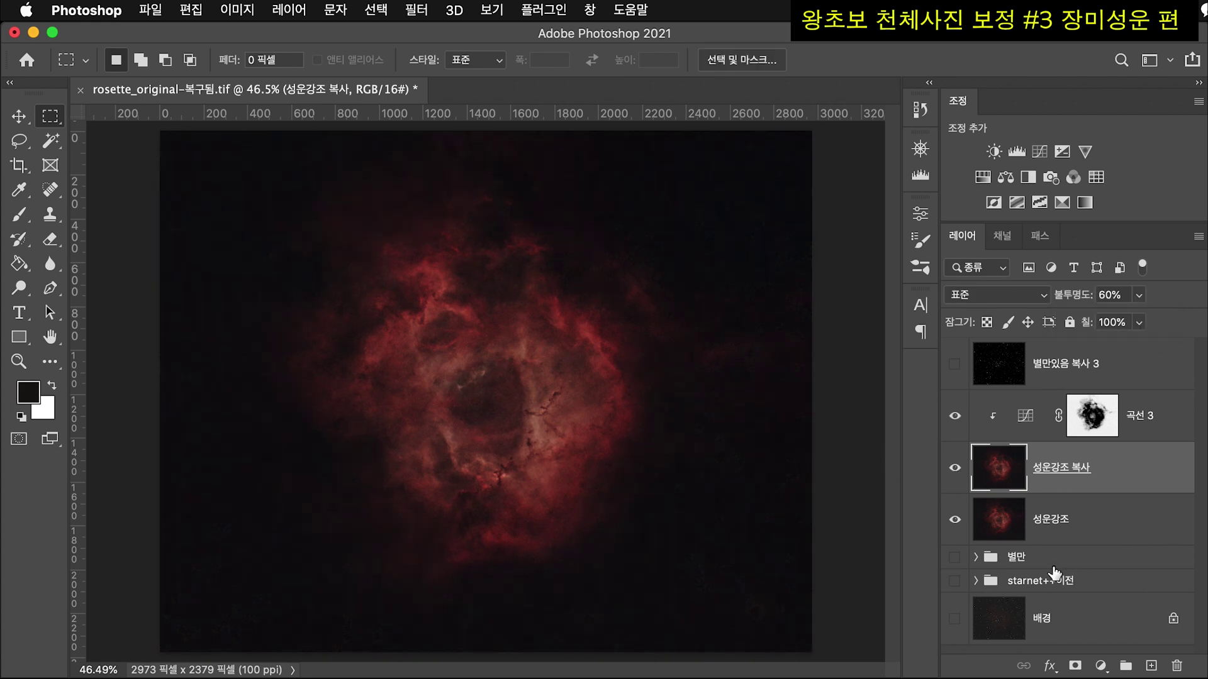
pyautogui.click(955, 364)
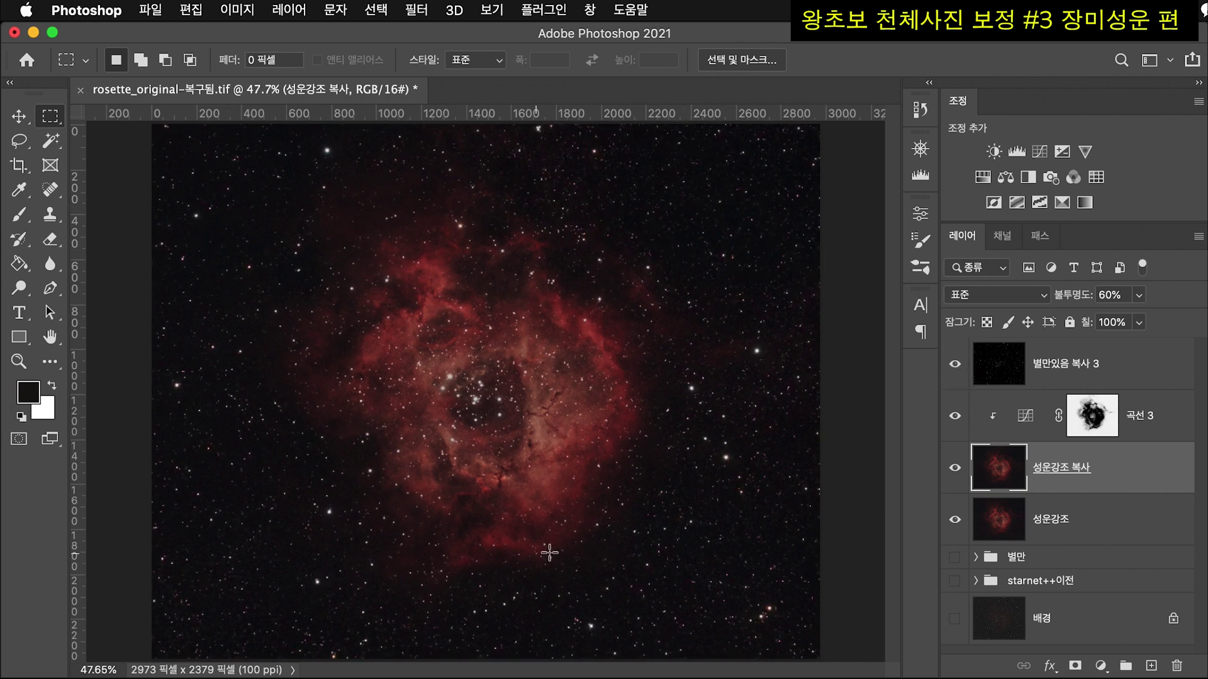
# - Merge the layers 곡선 3, 성운강조 복사 and 성운강조 into a single nebula layer
pyautogui.click(1132, 420)
pyautogui.keyDown('shift'); pyautogui.click(1096, 516); pyautogui.keyUp('shift')
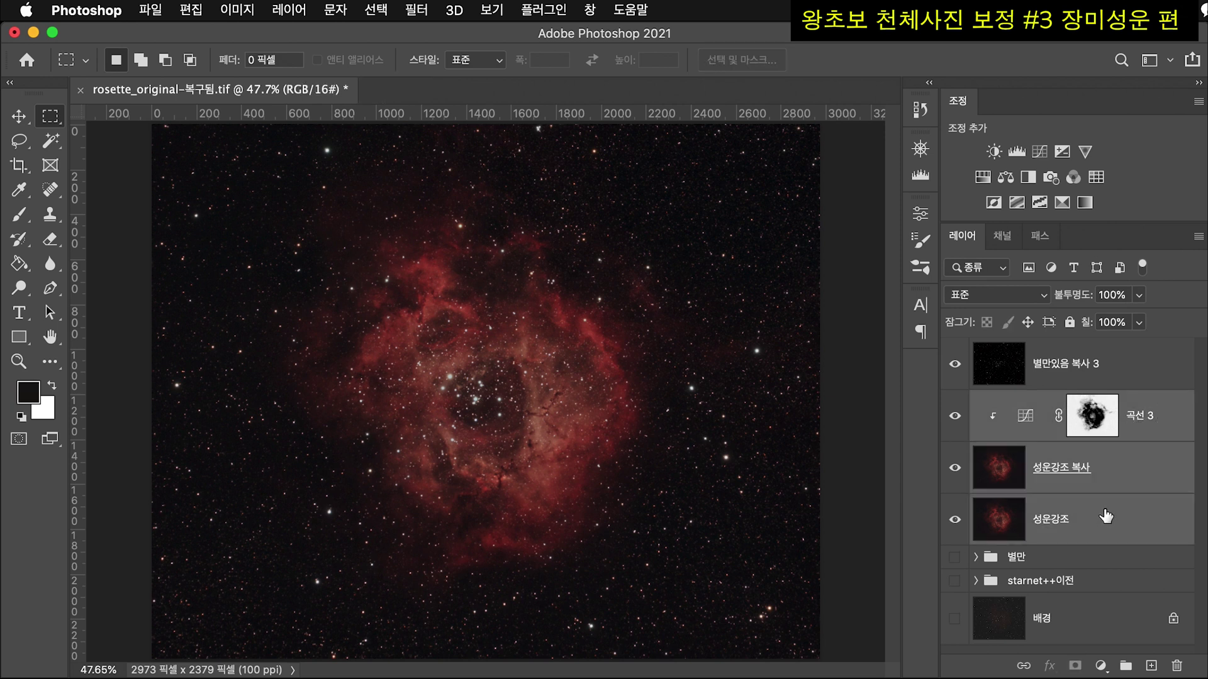
pyautogui.press('super+e')
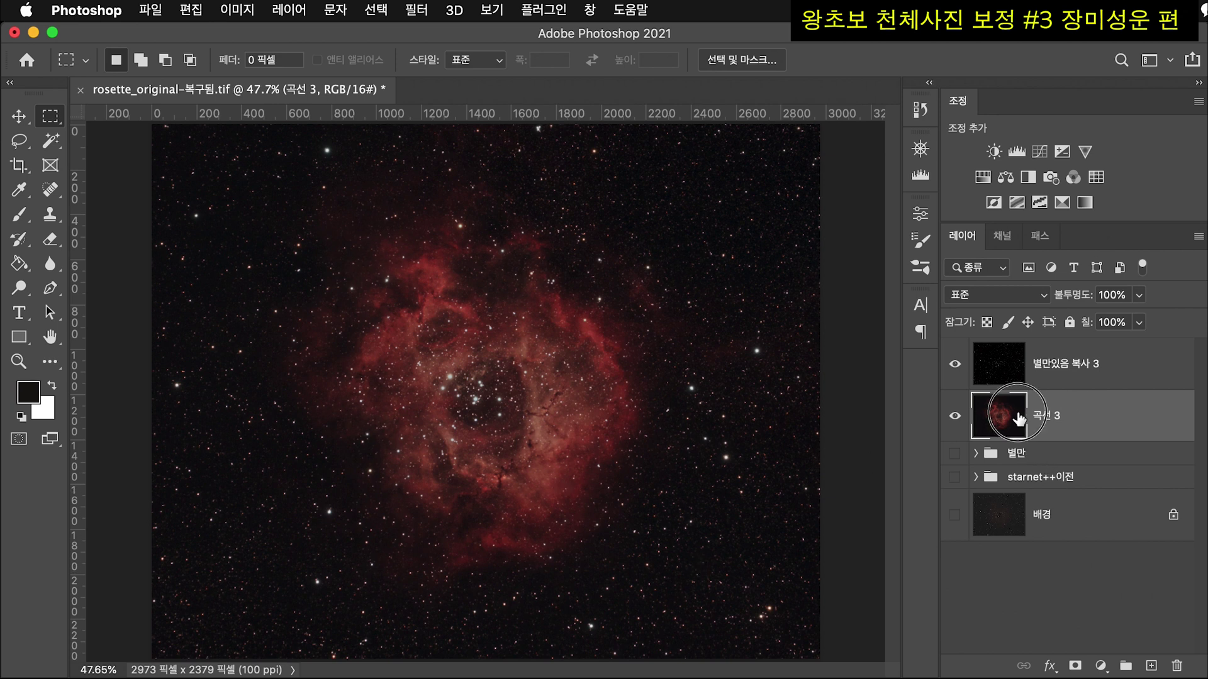
# - Add a Levels adjustment above the merged nebula layer with input black 1 and input white 197, and check the sky background
pyautogui.click(1016, 152)
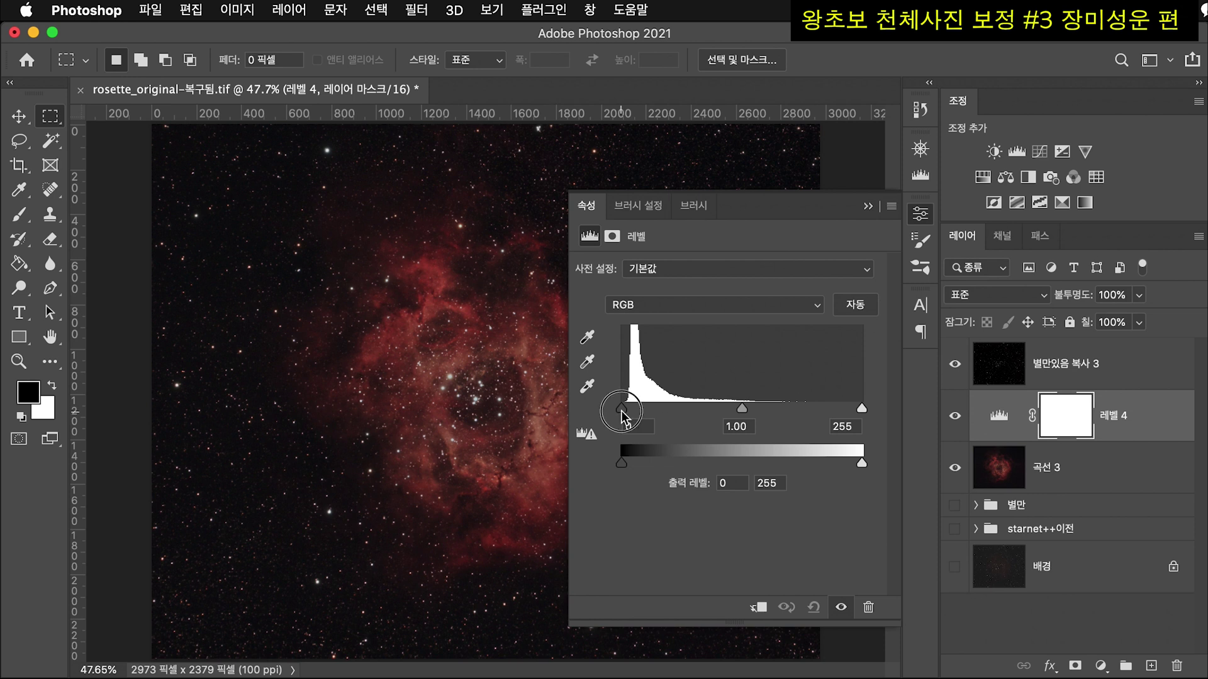
pyautogui.moveTo(621, 415); pyautogui.dragTo(624, 413)
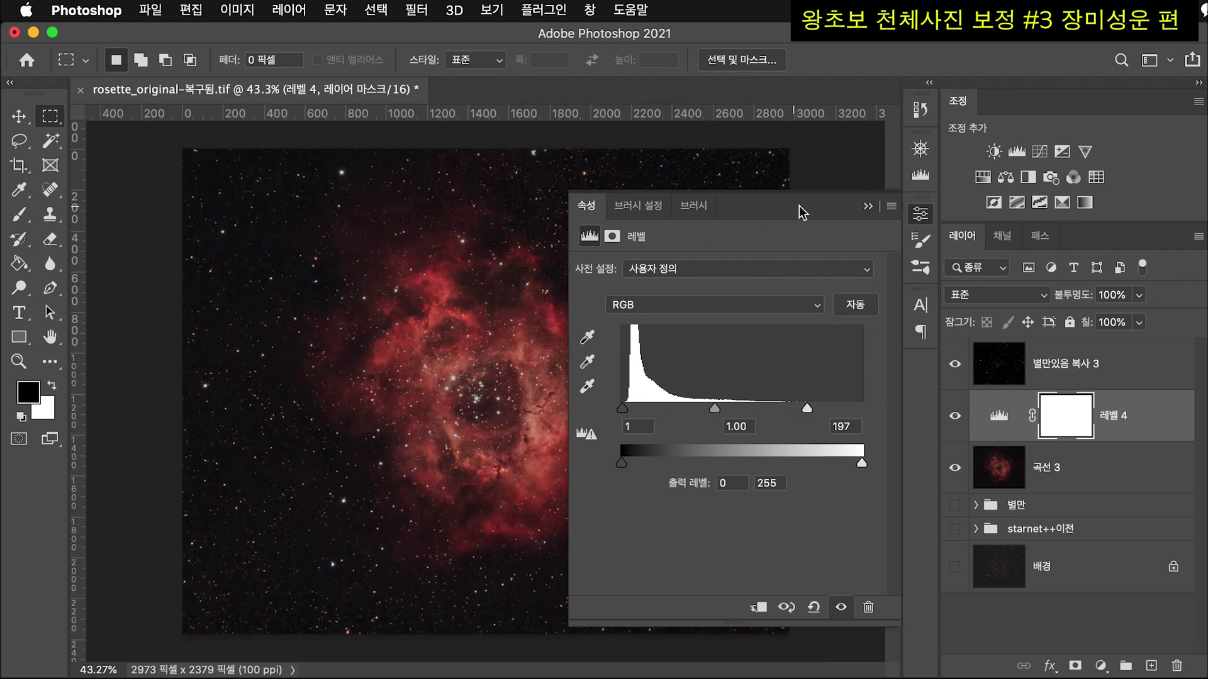
pyautogui.click(918, 214)
pyautogui.scroll(2, 464, 406)
pyautogui.scroll(-3, 464, 406)
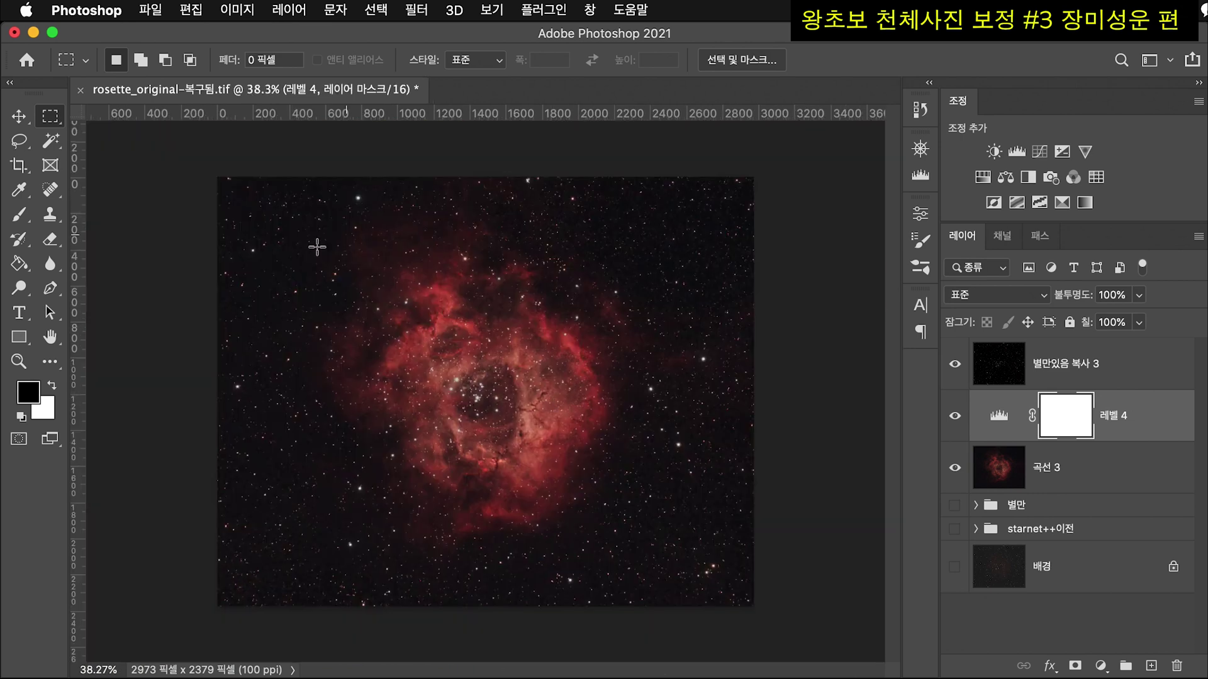
pyautogui.scroll(6, 271, 438)
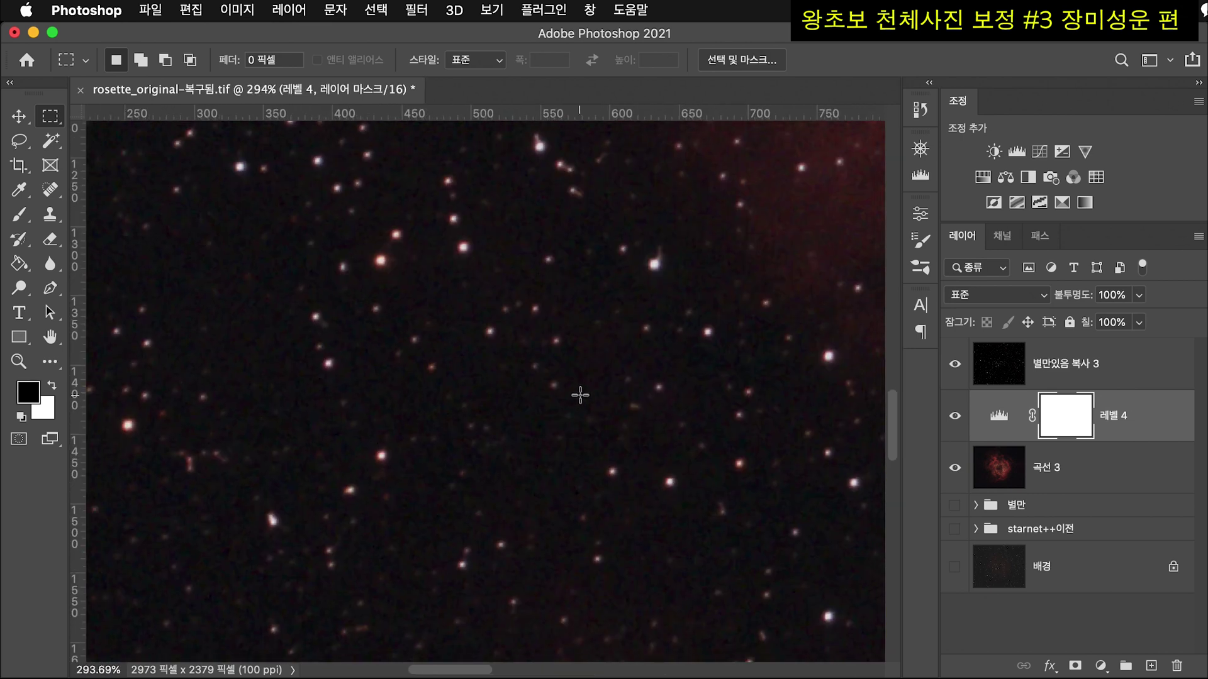
# - Add a Curves adjustment above the Levels layer with points at input 57, output 61 and input 19, output 14
pyautogui.click(1035, 157)
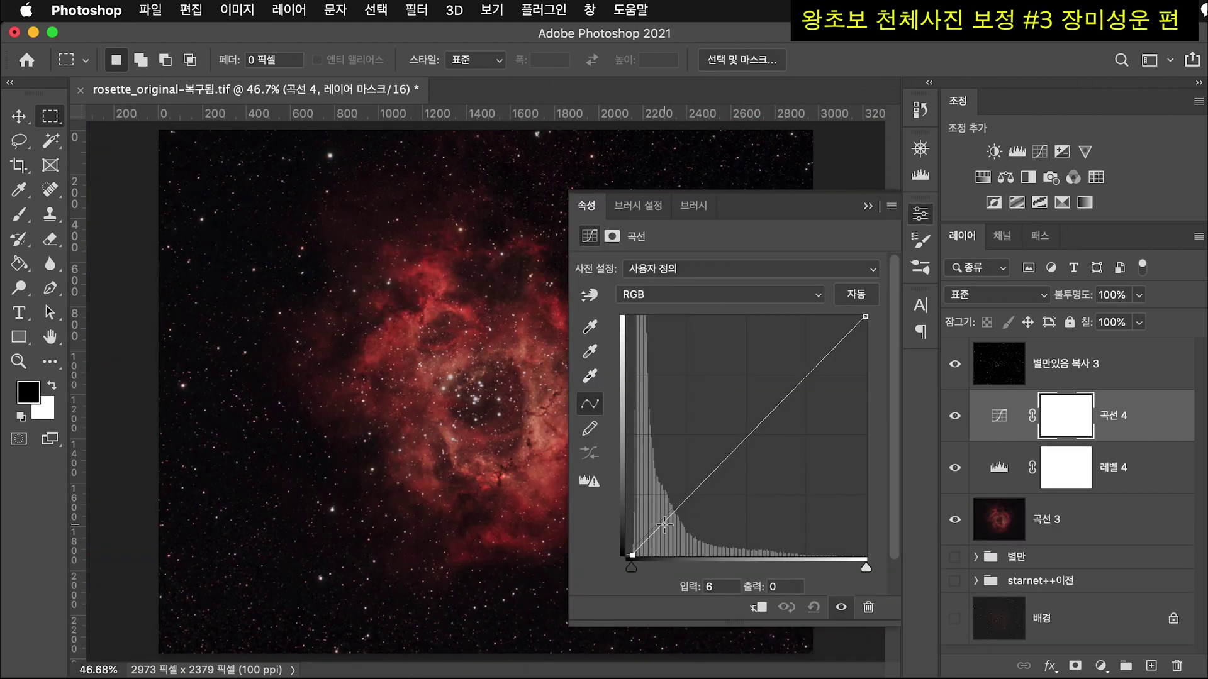
pyautogui.moveTo(683, 501); pyautogui.dragTo(680, 497)
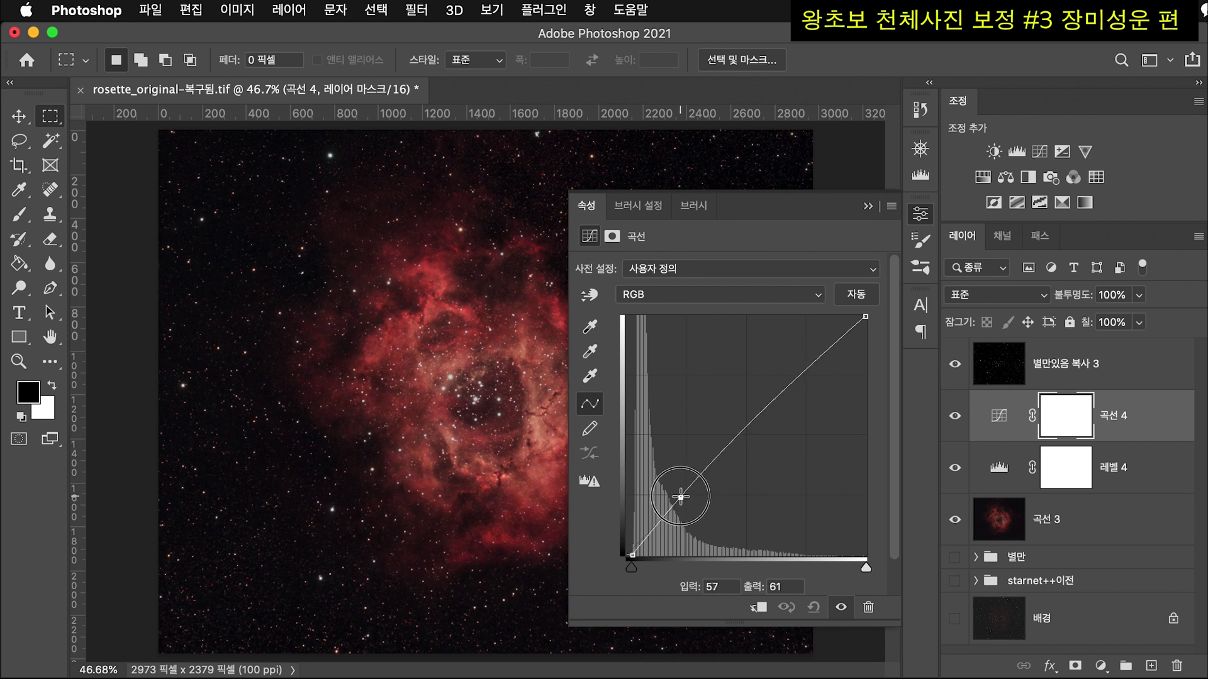
pyautogui.moveTo(631, 555)
pyautogui.mouseDown()
pyautogui.moveTo(623, 564)
pyautogui.moveTo(645, 541)
pyautogui.mouseUp()
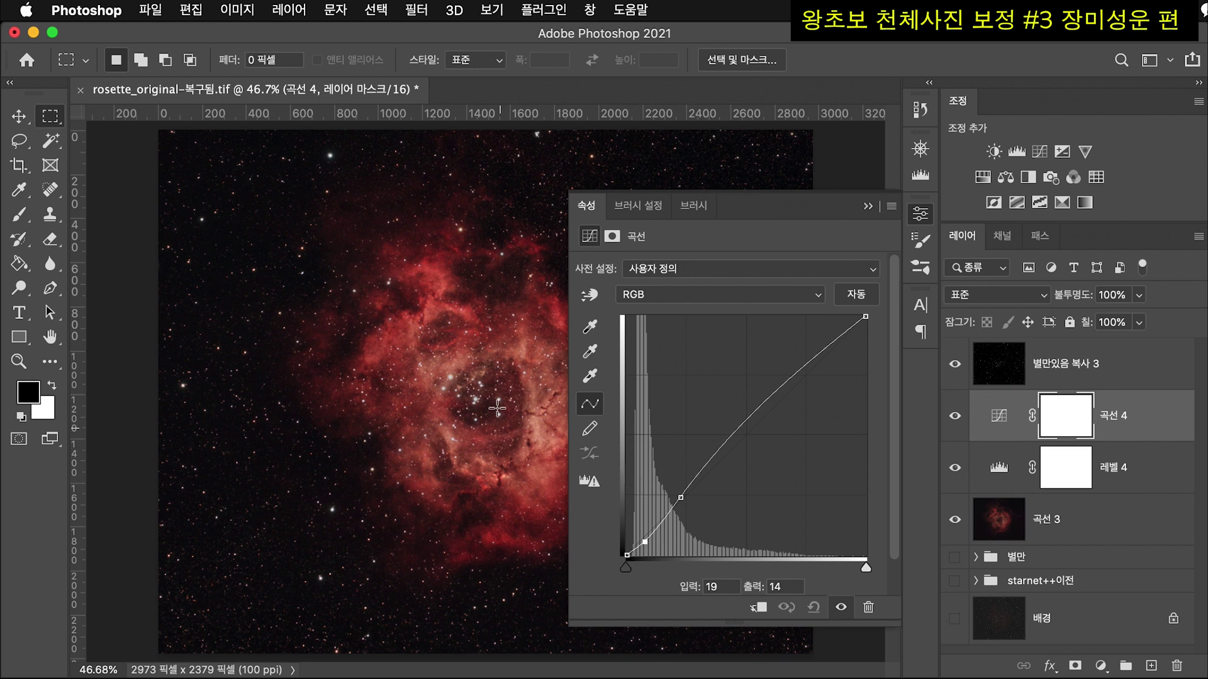
pyautogui.click(871, 208)
# - Compare the image with and without the new Curves adjustment, and merge the Curves and Levels adjustments into the nebula layer
pyautogui.click(955, 416)
pyautogui.click(955, 416)
pyautogui.click(955, 416)
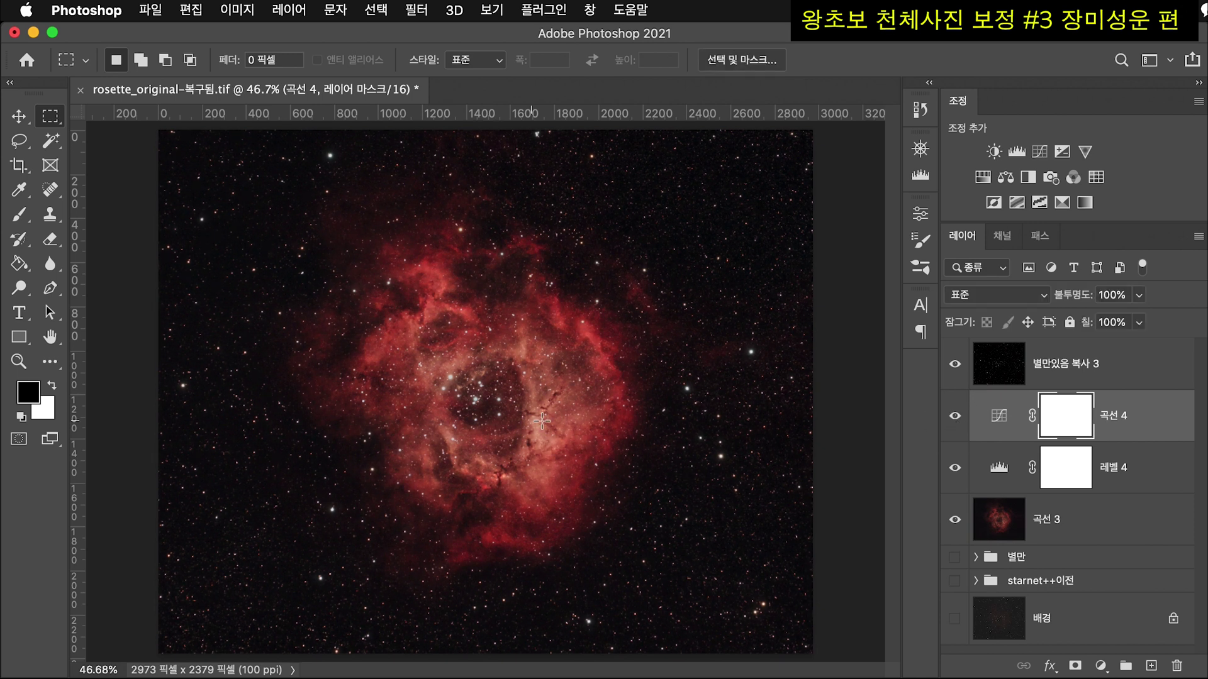
pyautogui.scroll(5, 542, 421)
pyautogui.scroll(-6, 592, 507)
pyautogui.scroll(1, 559, 346)
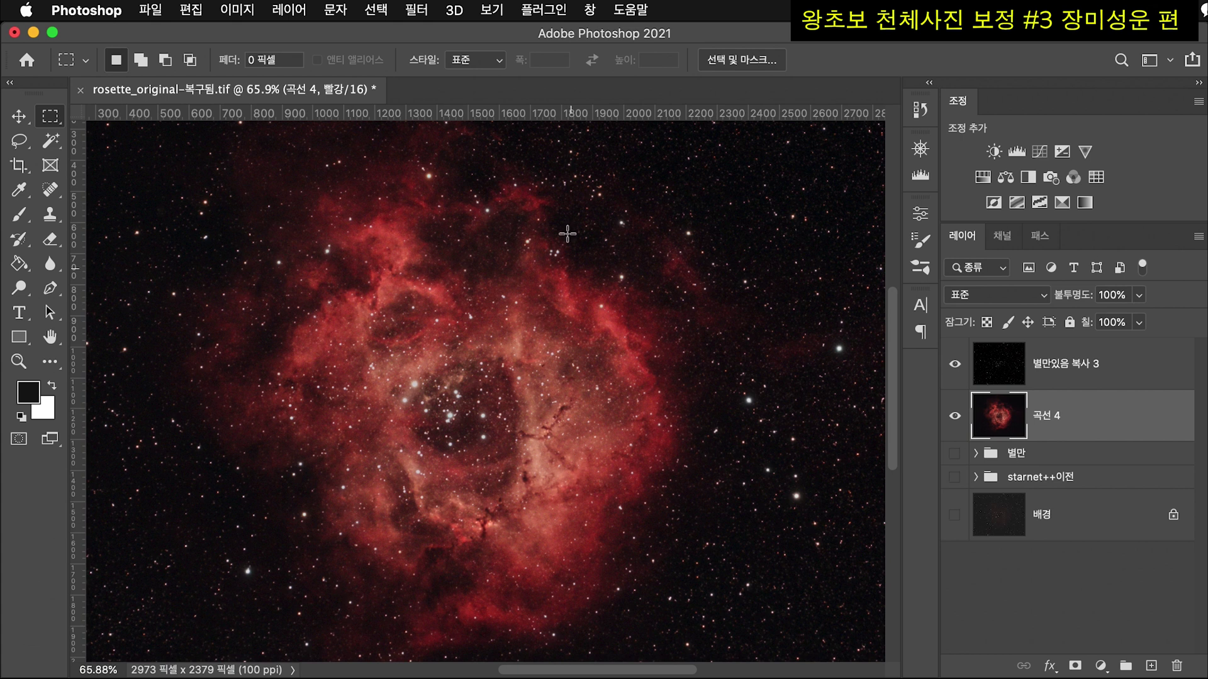
# - Open the Camera Raw filter on 곡선 4 and set highlights to +25, shadows to +11, whites to +9 and blacks to -6
pyautogui.click(426, 10)
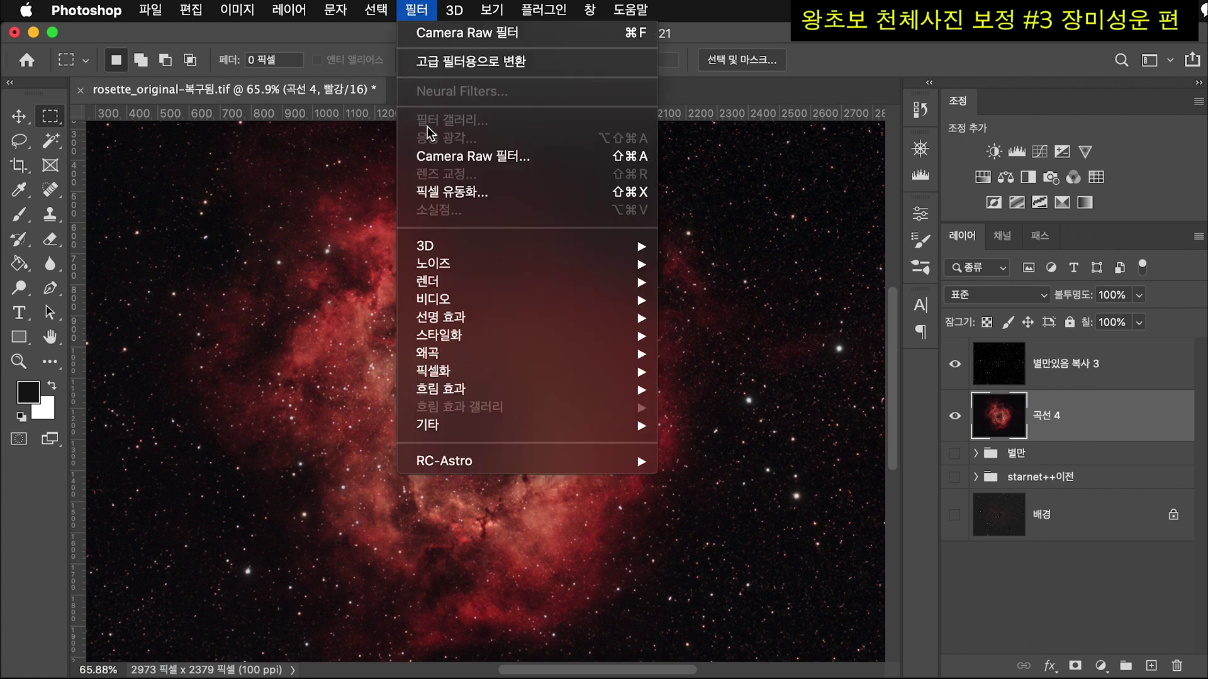
pyautogui.click(455, 161)
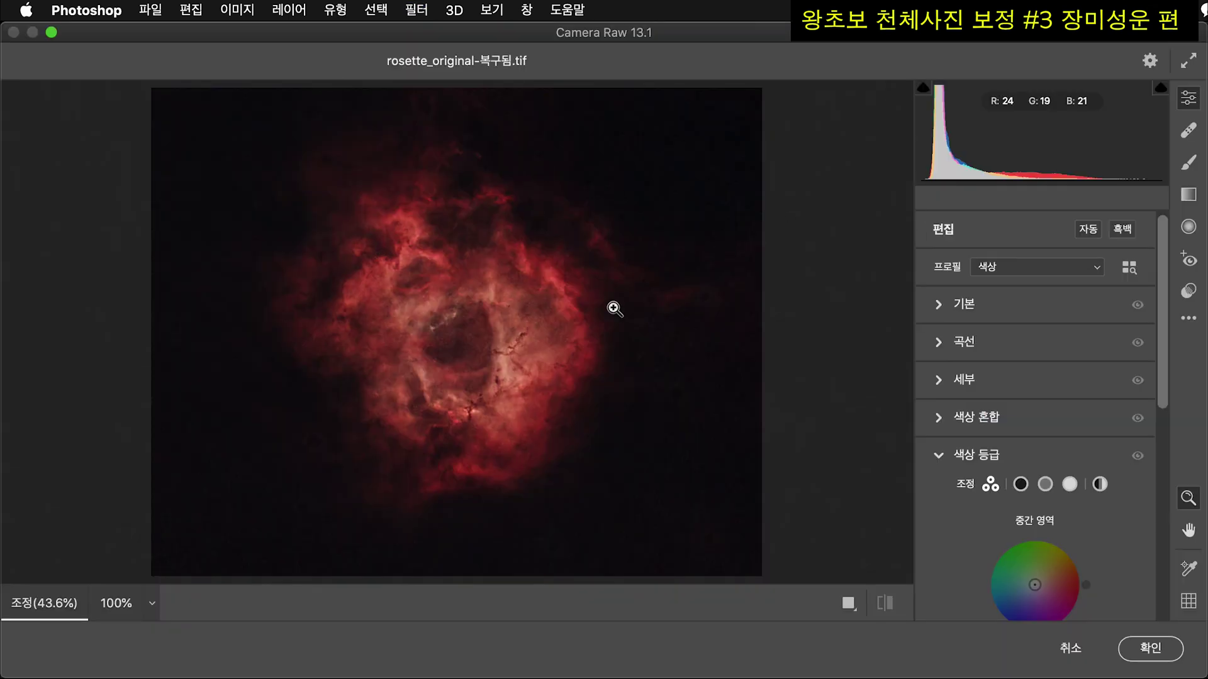
pyautogui.click(440, 332)
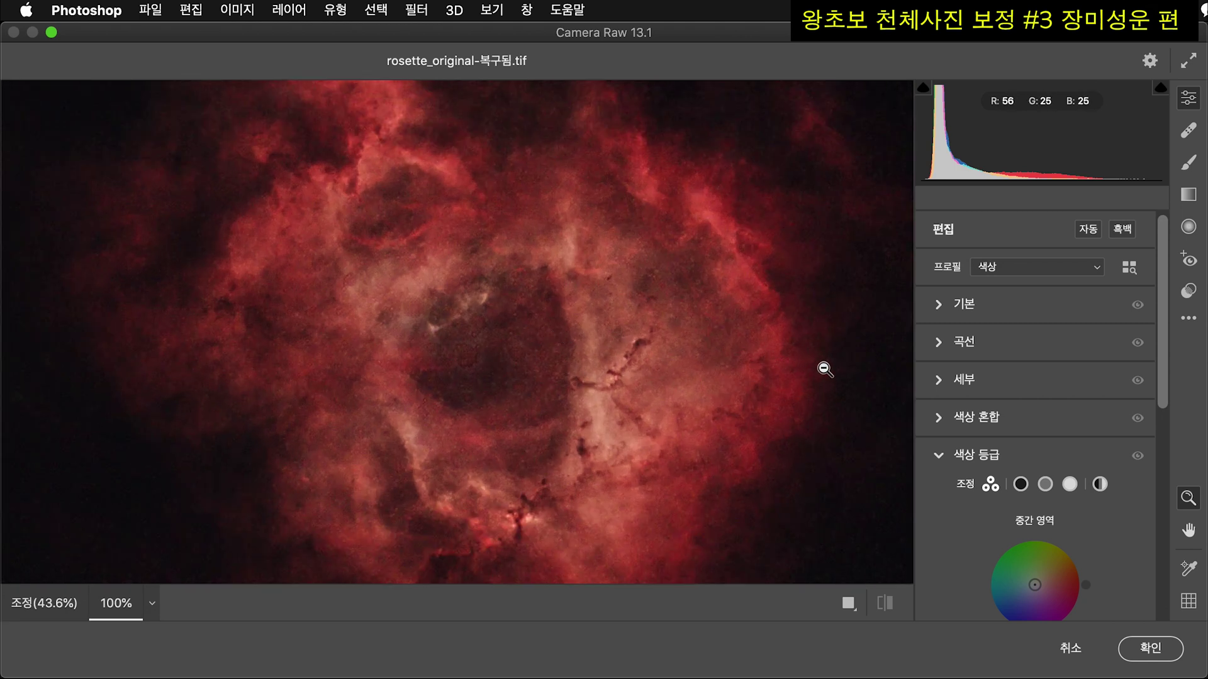
pyautogui.click(939, 455)
pyautogui.click(944, 304)
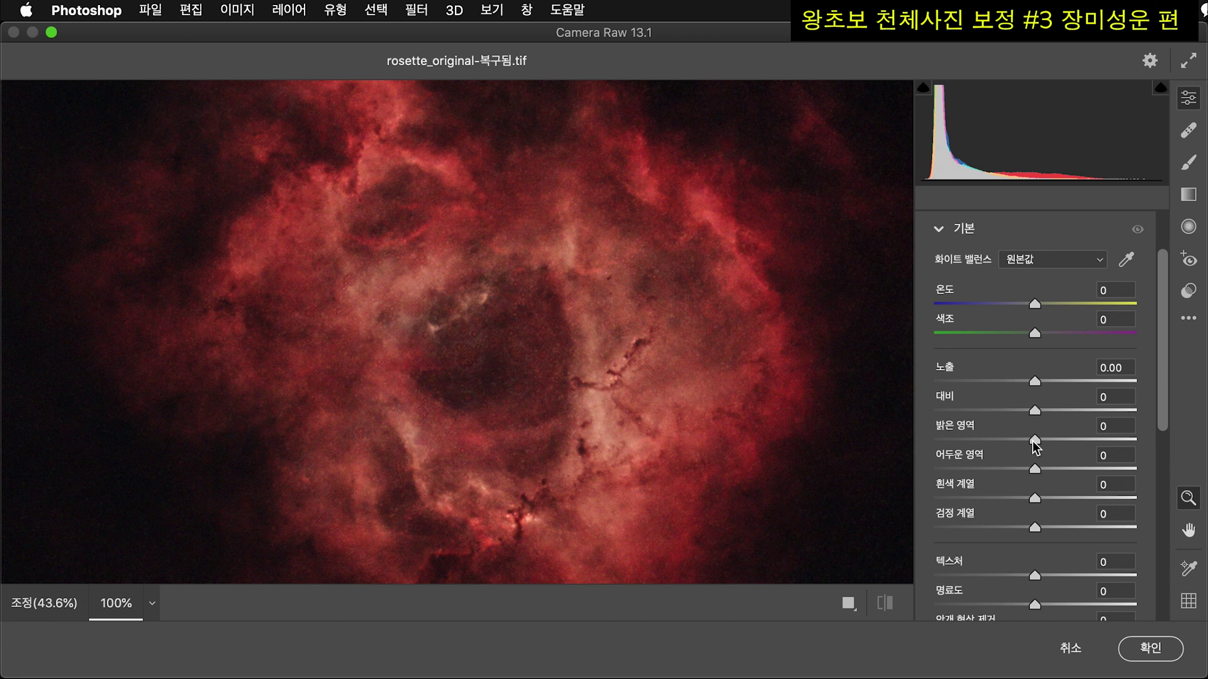
pyautogui.moveTo(1035, 443); pyautogui.dragTo(1045, 470)
pyautogui.press('super+0')
pyautogui.moveTo(1035, 528); pyautogui.dragTo(1020, 531)
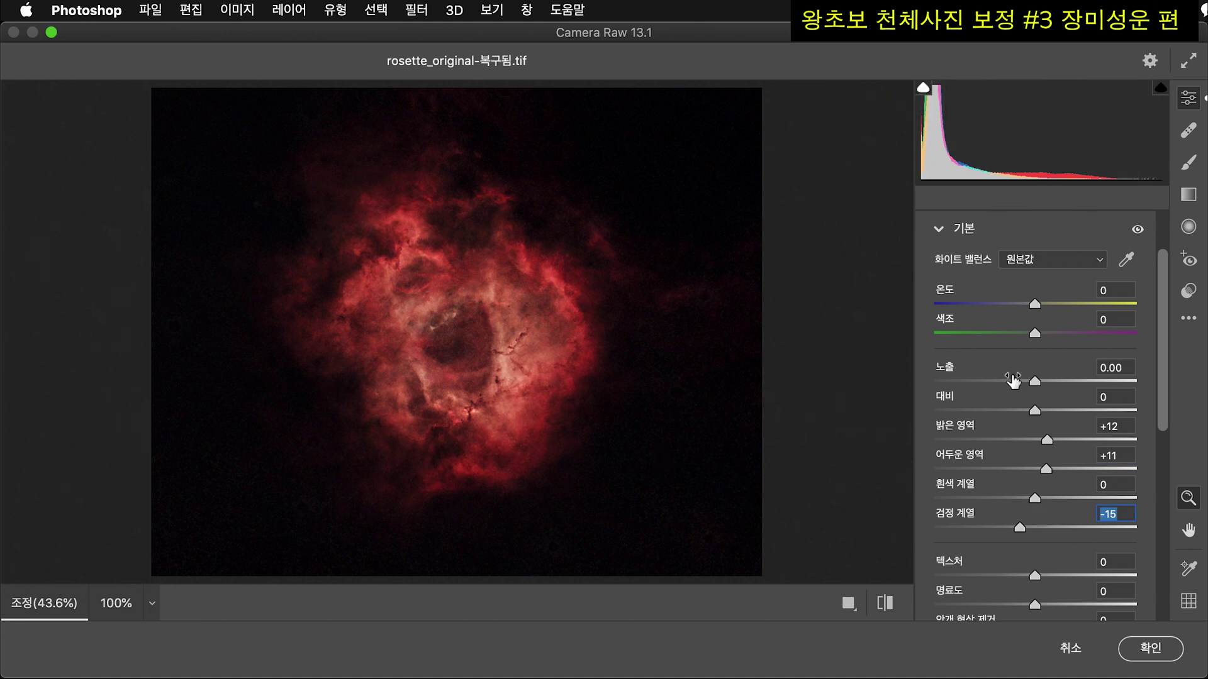
pyautogui.moveTo(1020, 528); pyautogui.dragTo(1044, 503)
pyautogui.moveTo(1048, 440); pyautogui.dragTo(1059, 440)
# - Set the texture to +17 and the clarity to +20 while judging the nebula close up
pyautogui.scroll(-2, 1070, 490)
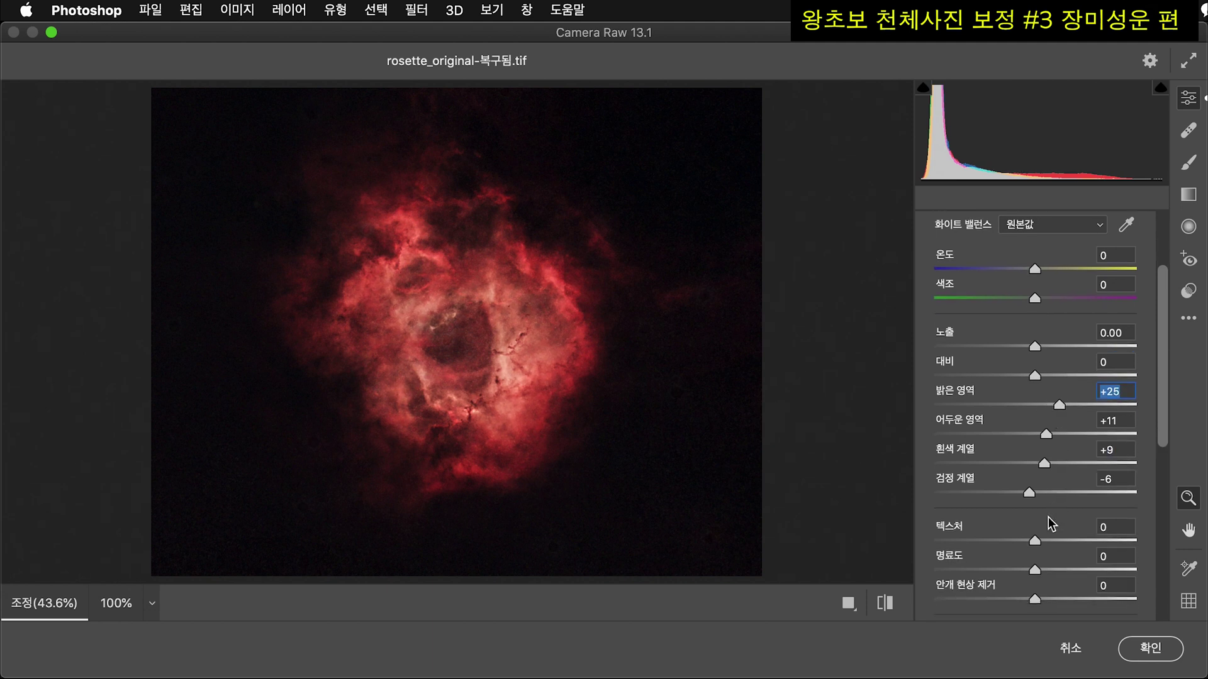
pyautogui.click(549, 360)
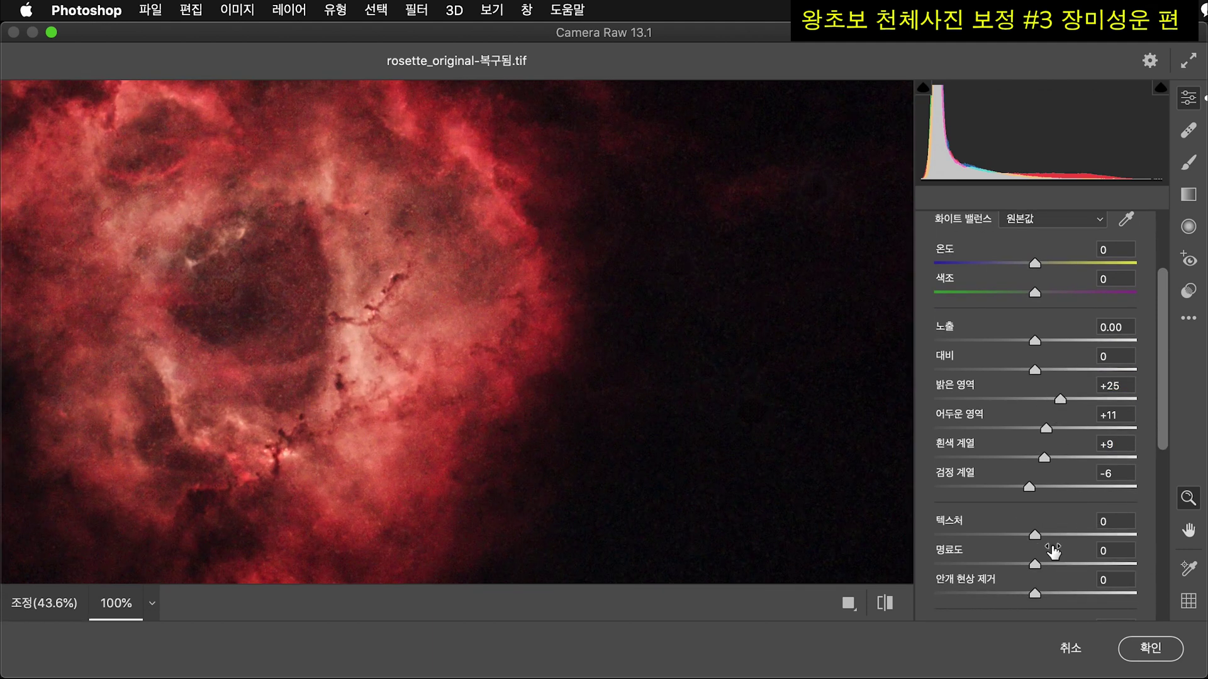
pyautogui.moveTo(1038, 566); pyautogui.dragTo(1054, 536)
pyautogui.click(554, 340)
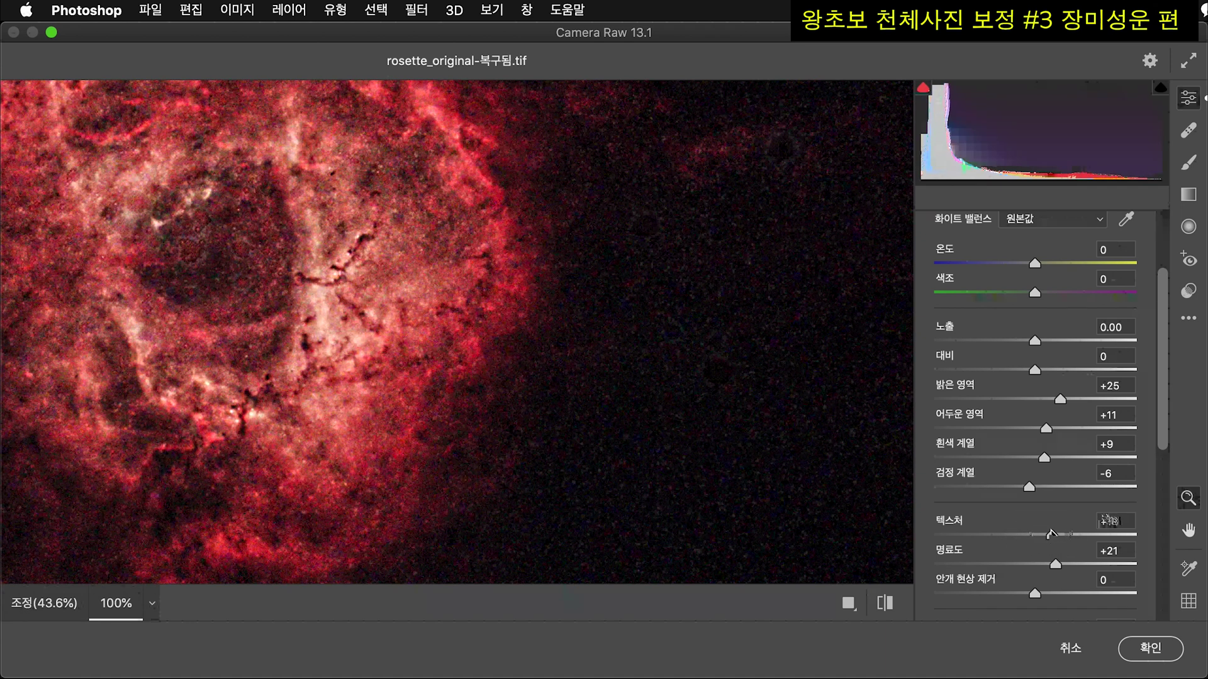
pyautogui.click(1054, 535)
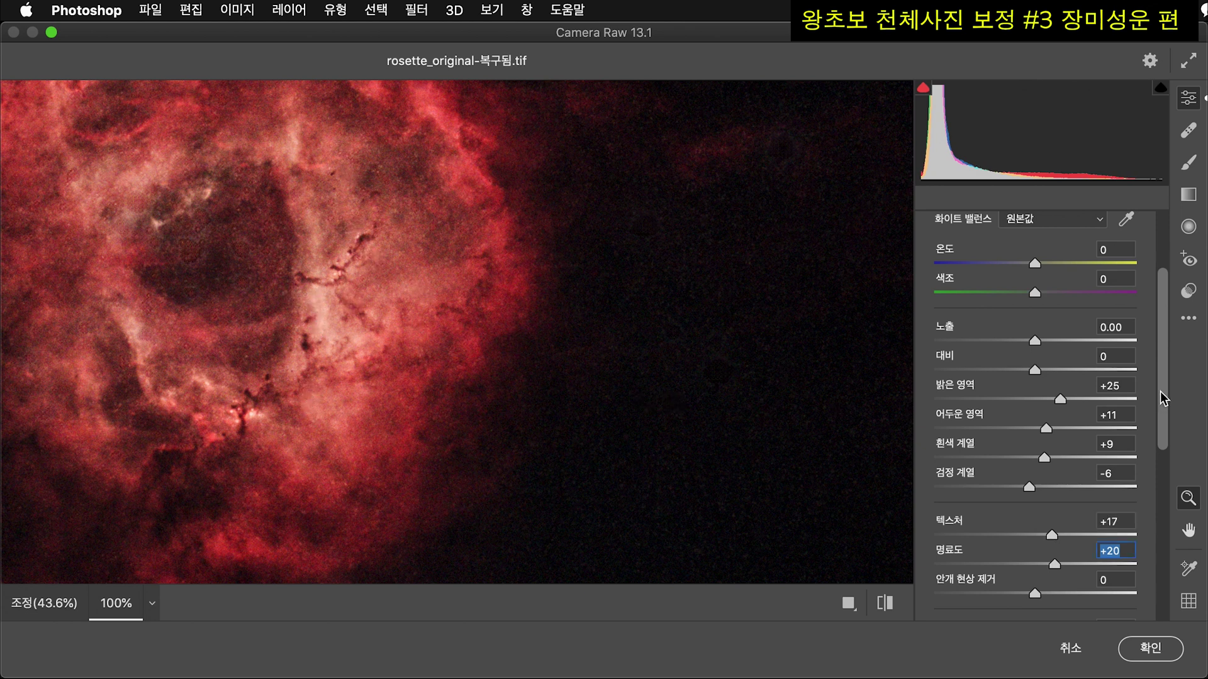
# - Set noise reduction to 20 and color noise reduction to 100, compare before and after, and apply the Camera Raw filter
pyautogui.moveTo(1162, 398); pyautogui.dragTo(1161, 508)
pyautogui.click(404, 269)
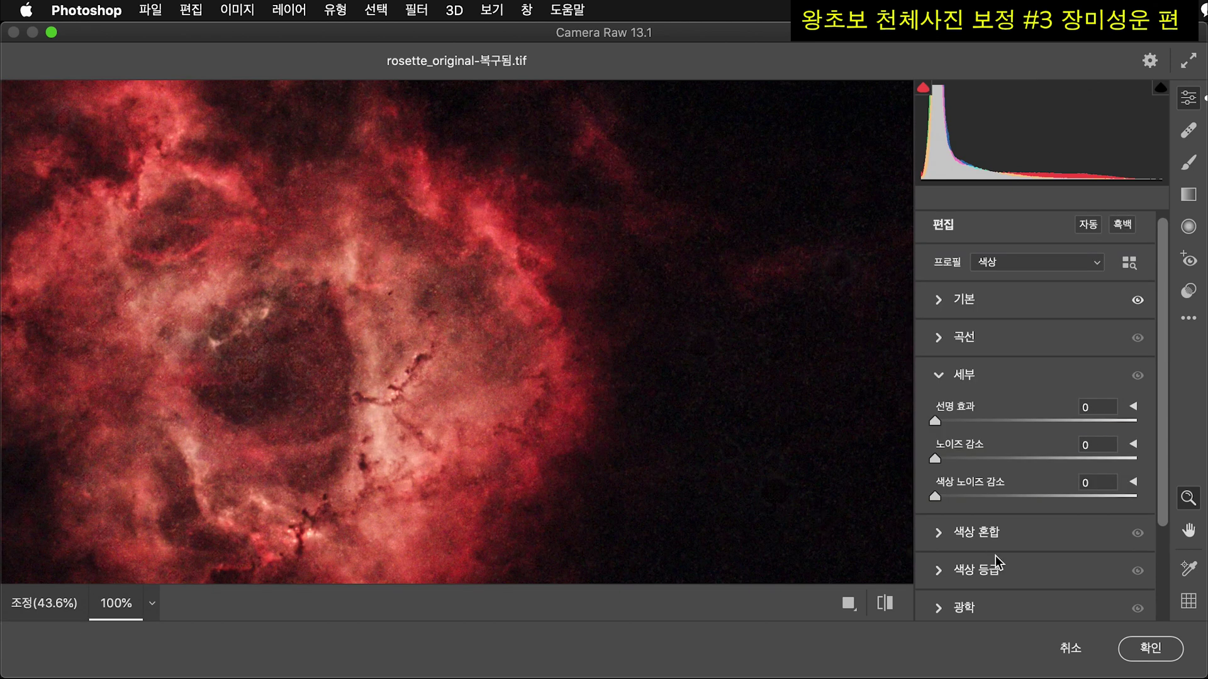
pyautogui.moveTo(935, 497); pyautogui.dragTo(1103, 497)
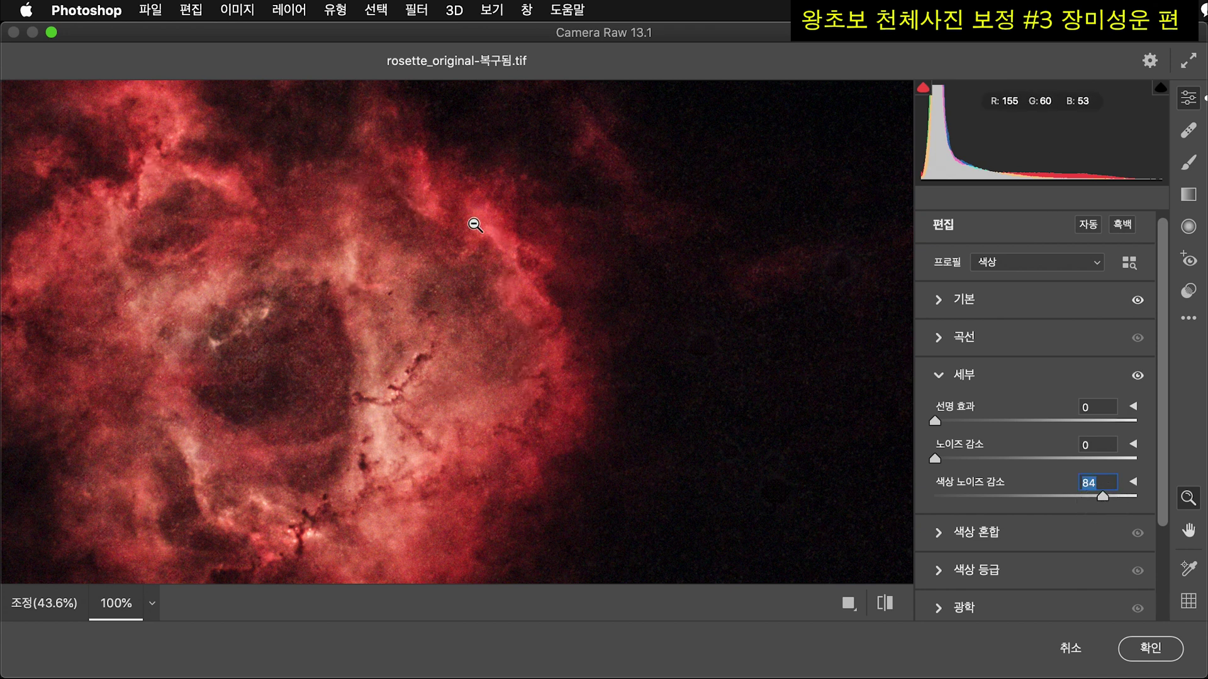
pyautogui.moveTo(1102, 497); pyautogui.dragTo(1136, 497)
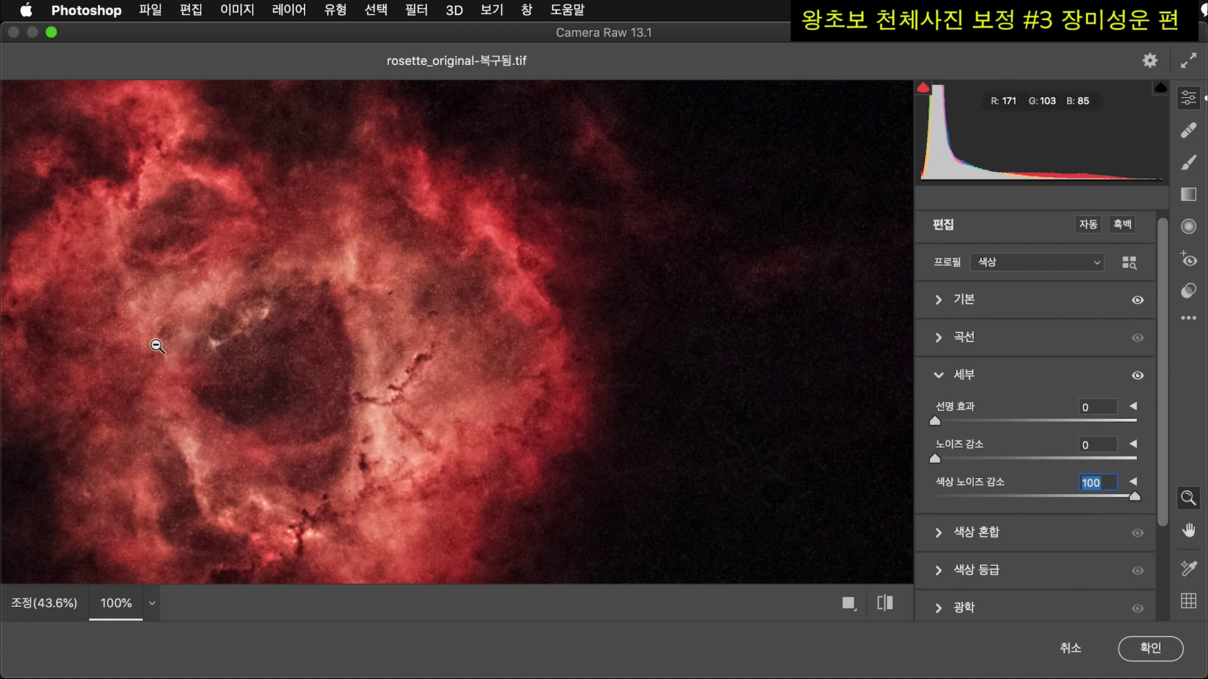
pyautogui.moveTo(939, 465); pyautogui.dragTo(979, 462)
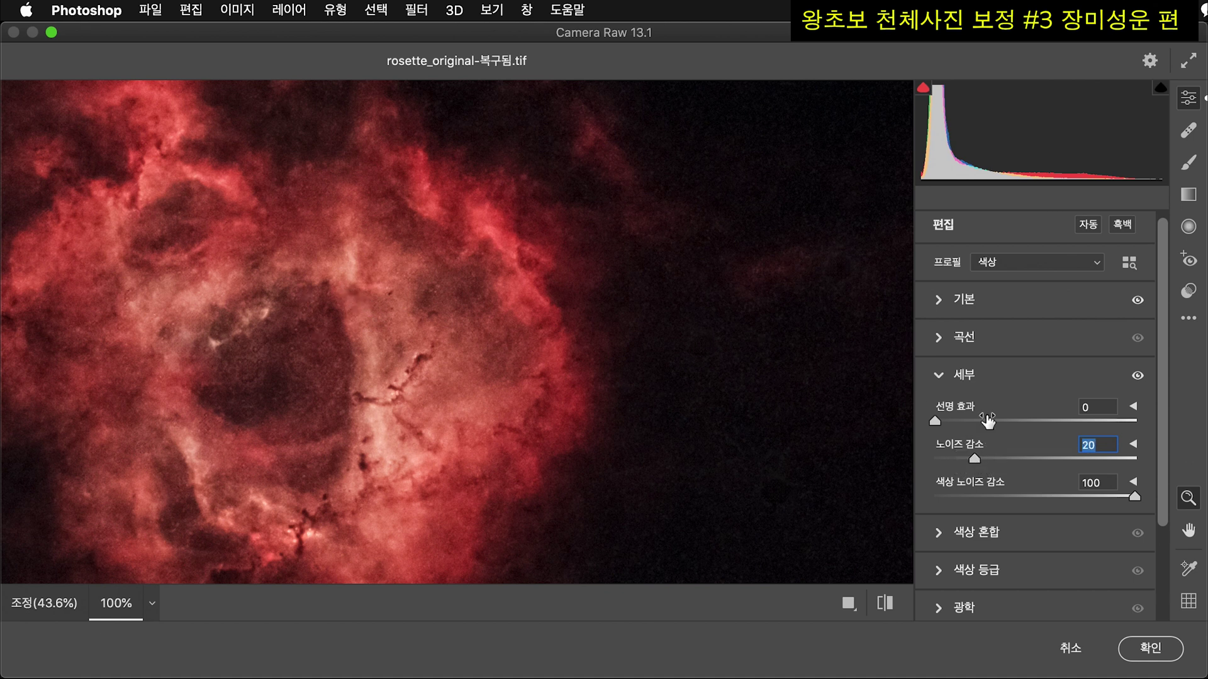
pyautogui.scroll(-4, 931, 410)
pyautogui.click(881, 605)
pyautogui.click(881, 604)
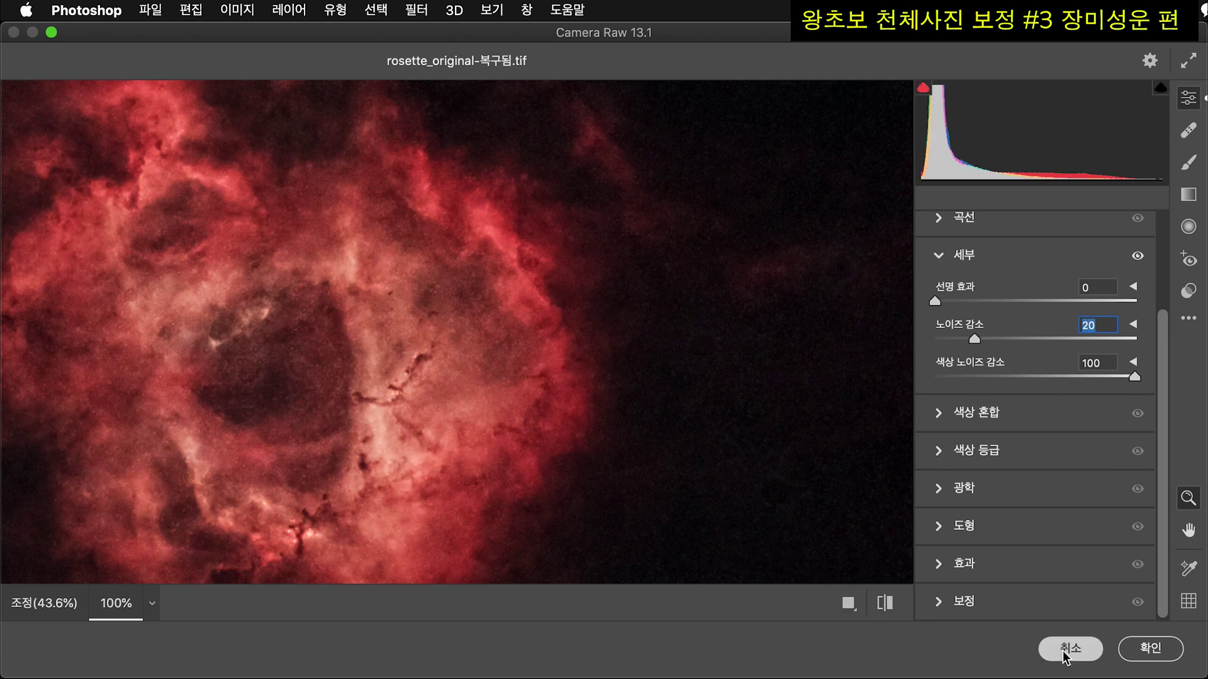
pyautogui.click(1148, 652)
# - Compare the image before and after the Camera Raw filter using the history states, both close up and as a whole
pyautogui.click(919, 113)
pyautogui.click(780, 605)
pyautogui.click(779, 627)
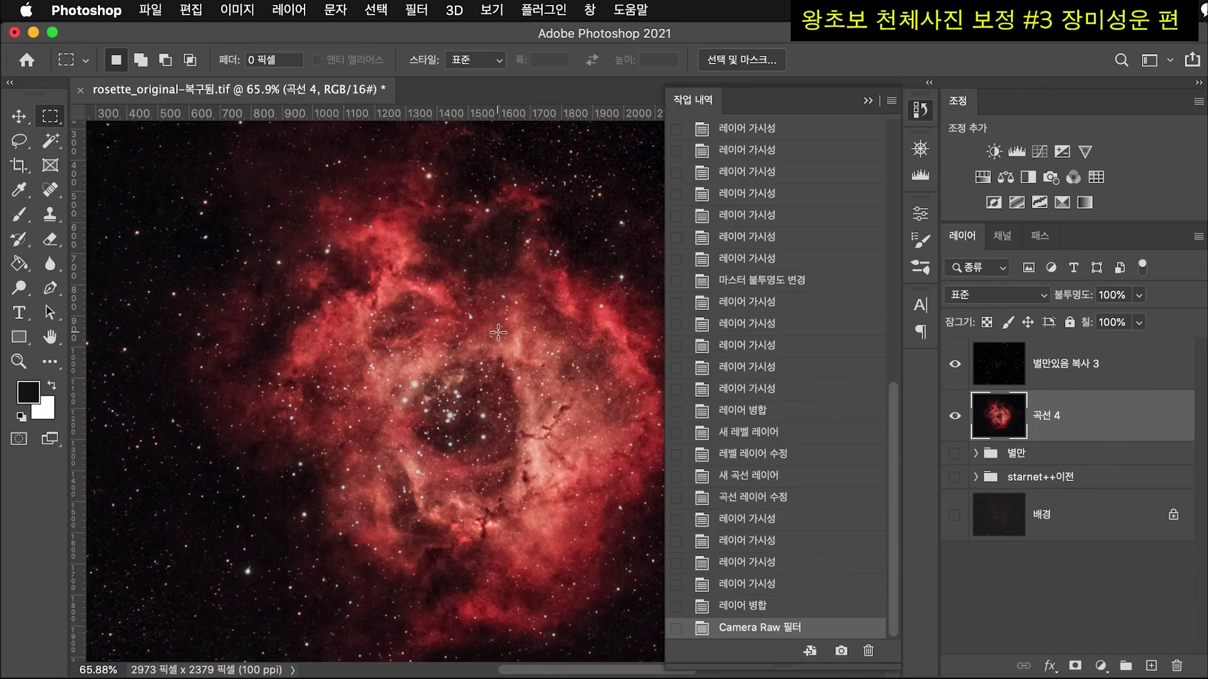
pyautogui.scroll(4, 499, 332)
pyautogui.scroll(-6, 498, 332)
pyautogui.scroll(4, 499, 356)
pyautogui.scroll(-1, 499, 356)
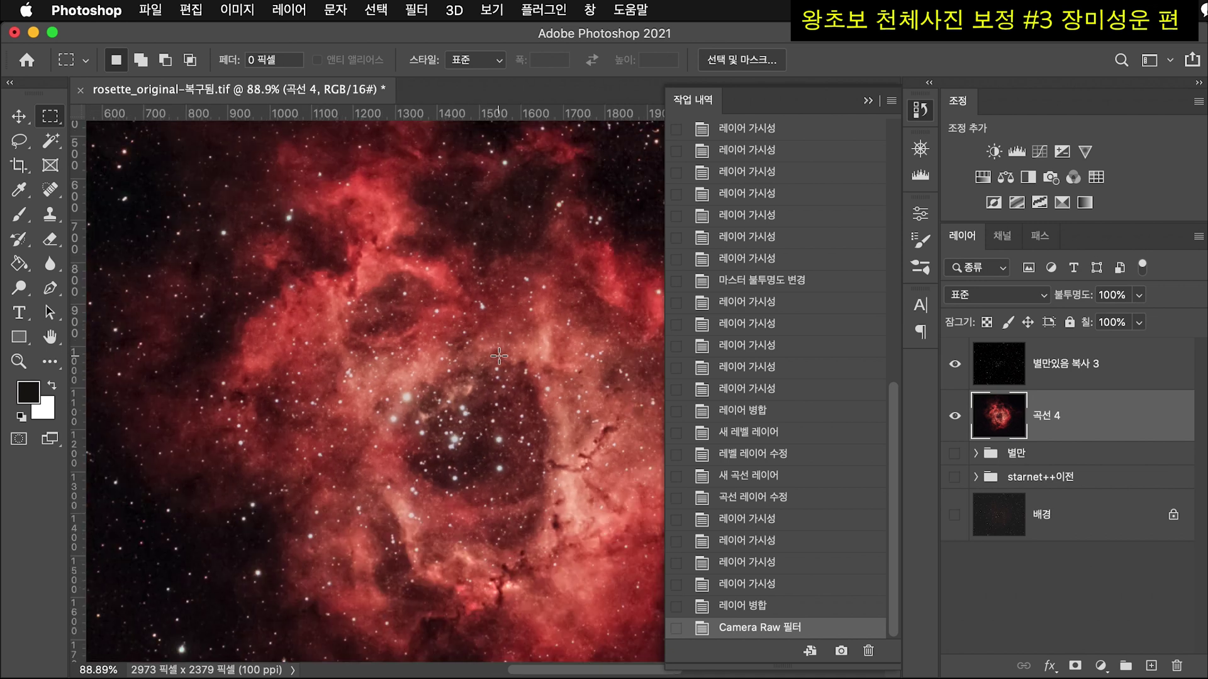
pyautogui.click(752, 605)
pyautogui.click(753, 627)
pyautogui.click(751, 605)
pyautogui.click(753, 627)
pyautogui.scroll(-4, 557, 474)
pyautogui.scroll(2, 576, 494)
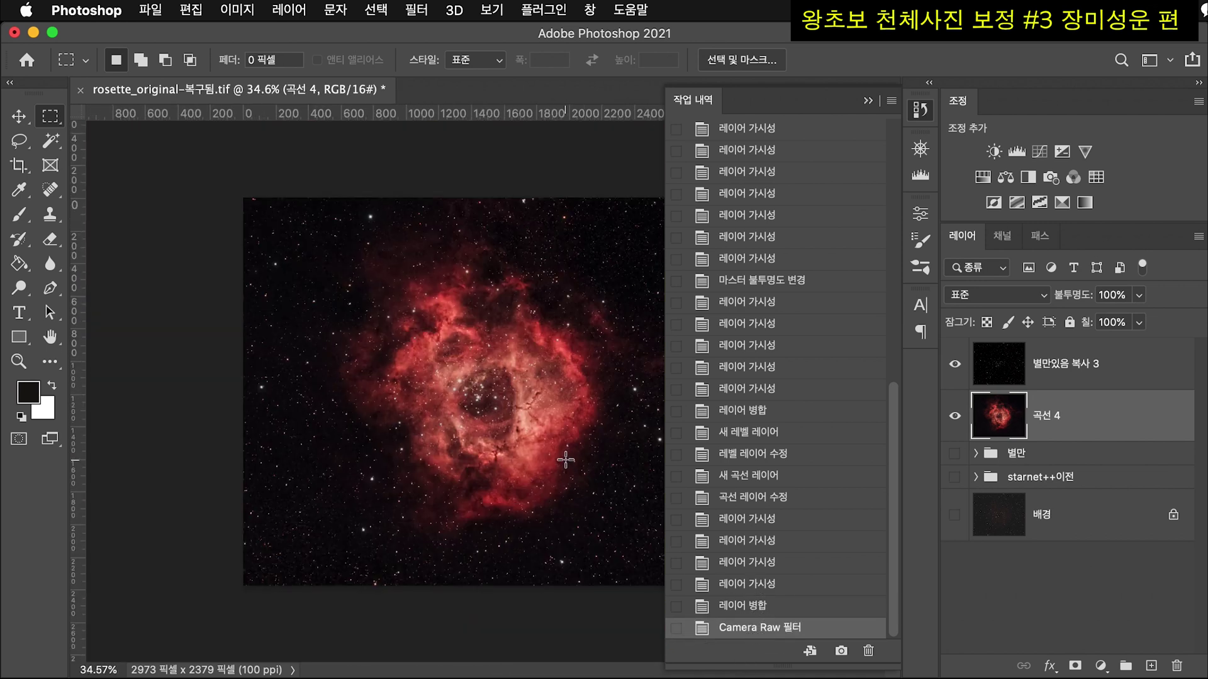
pyautogui.scroll(1, 565, 460)
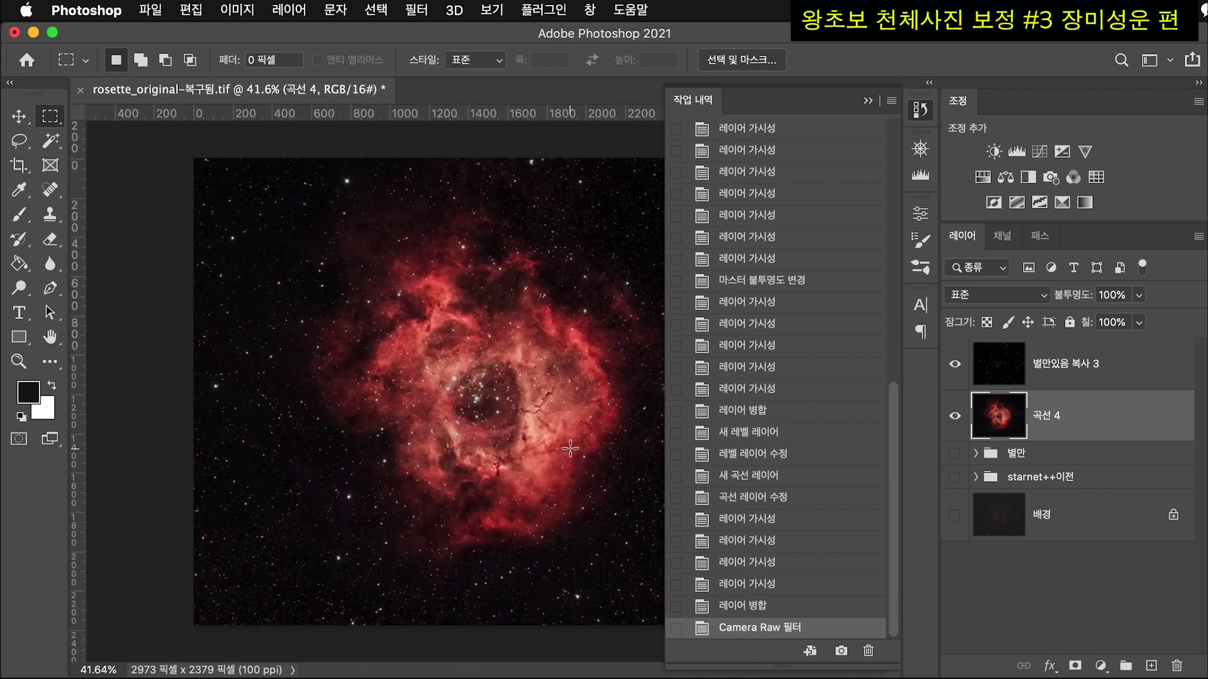
pyautogui.click(919, 113)
# - Inspect the result up close and merge the layers 별만있음 복사 3, 곡선 4 복사 and 곡선 4 into one
pyautogui.scroll(2, 522, 311)
pyautogui.scroll(3, 506, 448)
pyautogui.scroll(2, 521, 481)
pyautogui.scroll(-4, 522, 481)
pyautogui.scroll(-3, 280, 529)
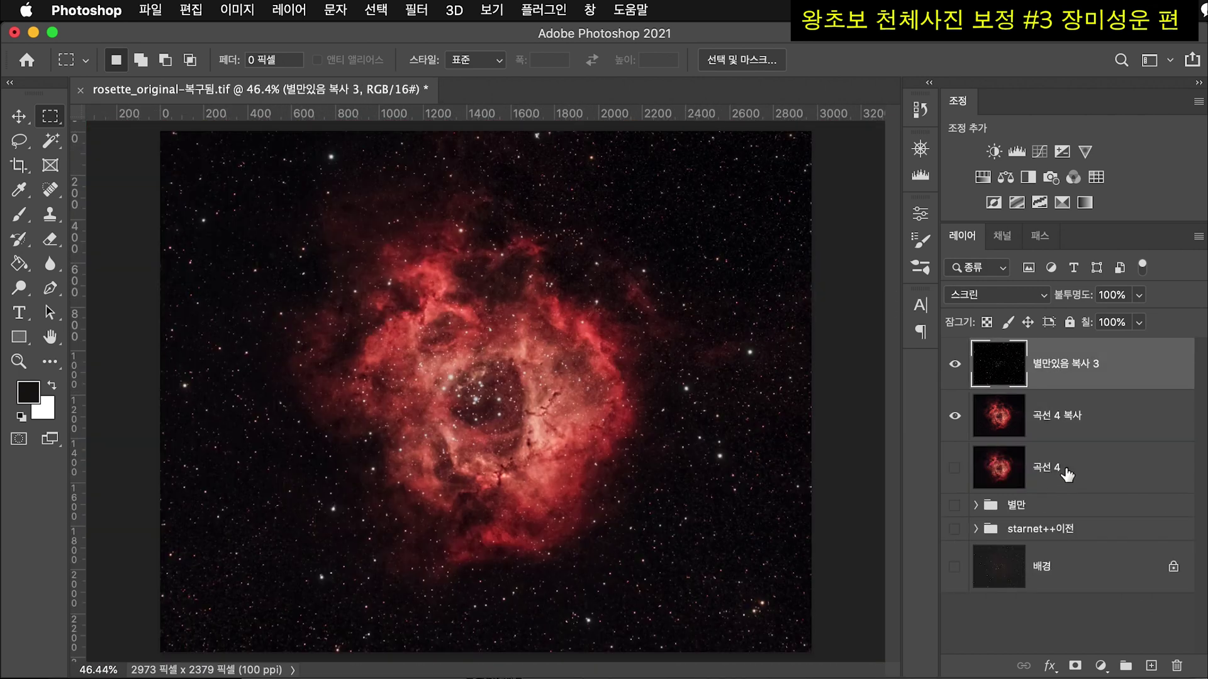
pyautogui.keyDown('shift'); pyautogui.click(1068, 475); pyautogui.keyUp('shift')
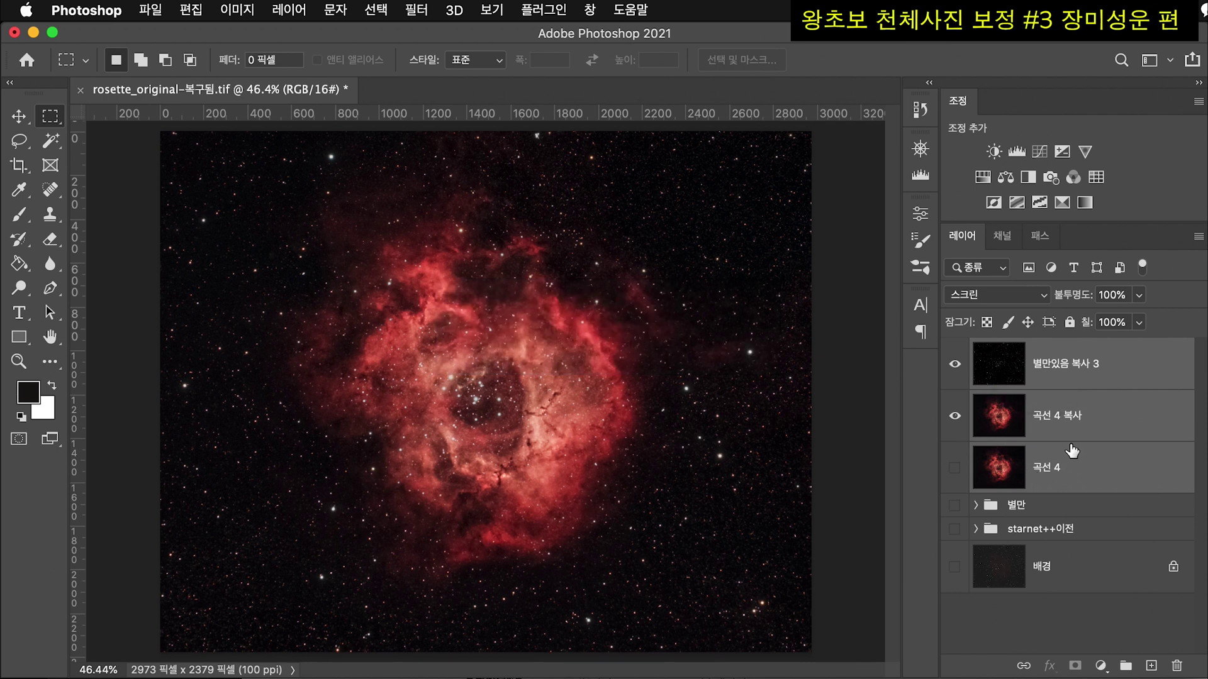
pyautogui.press('super+e')
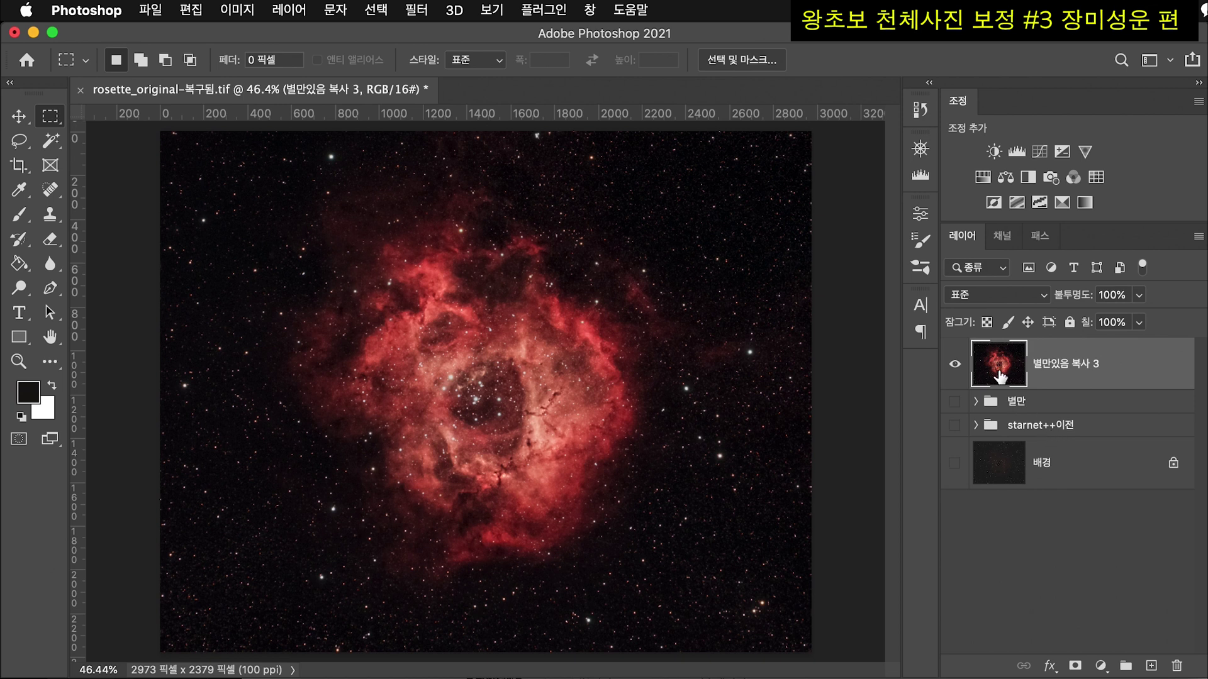
# - Add the photographer's name as a Snell Roundhand text signature near the photo's lower-right corner
pyautogui.click(18, 312)
pyautogui.click(716, 623)
pyautogui.write('Ji Yongho')
# - Set the signature's font size to 48 pt and move it into the photo's lower-right corner
pyautogui.press('super+a')
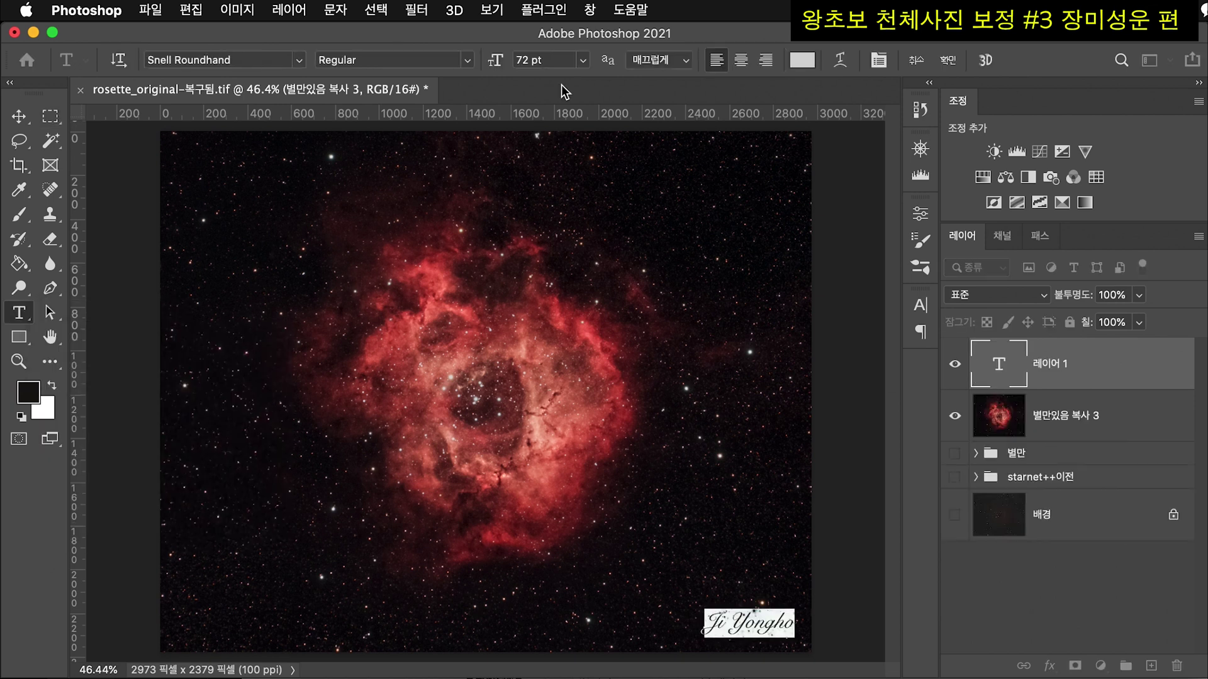
pyautogui.click(583, 60)
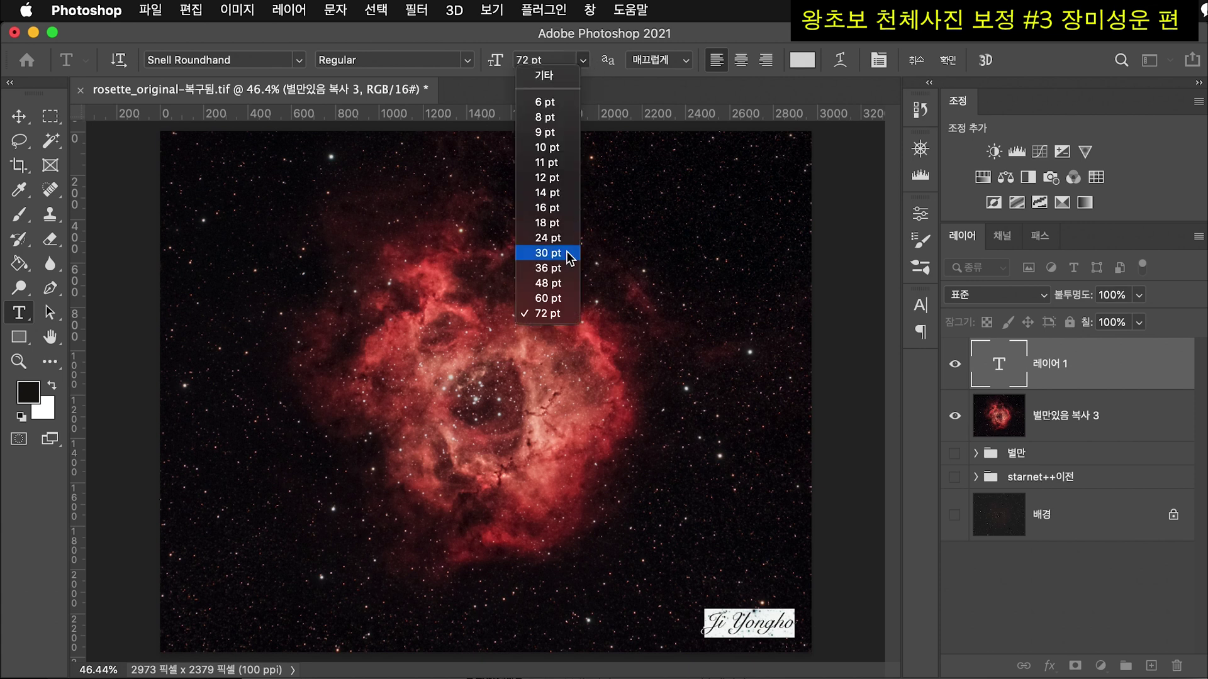
pyautogui.click(547, 298)
pyautogui.click(548, 283)
pyautogui.press('super+Return')
pyautogui.press('v')
pyautogui.moveTo(734, 625); pyautogui.dragTo(753, 629)
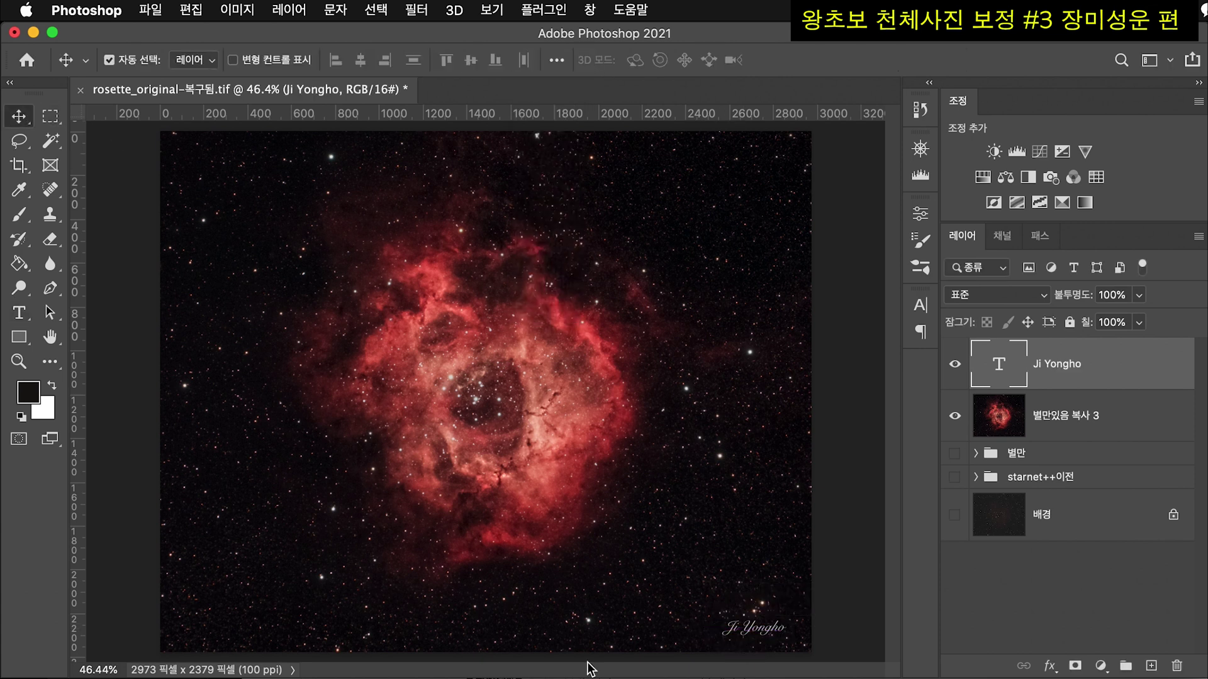